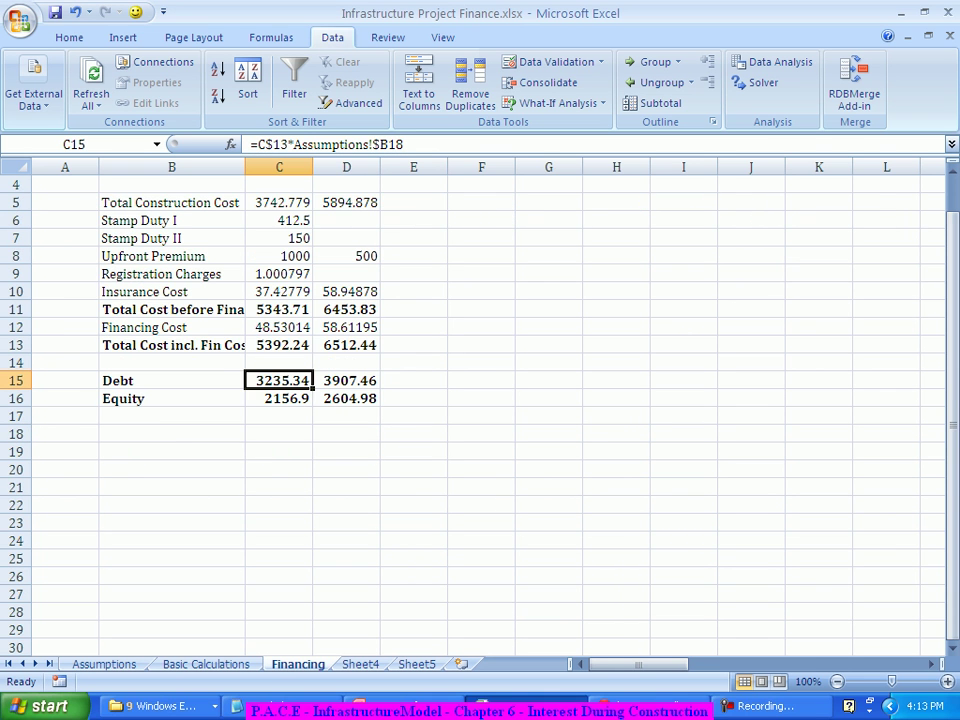
left_click(171, 469)
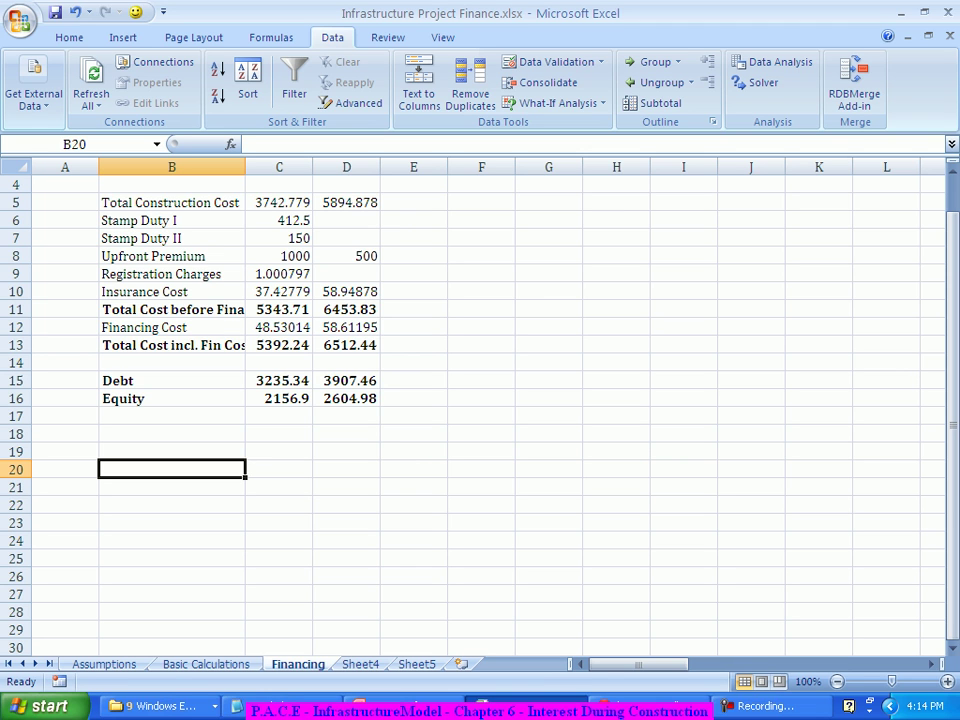
key("Up")
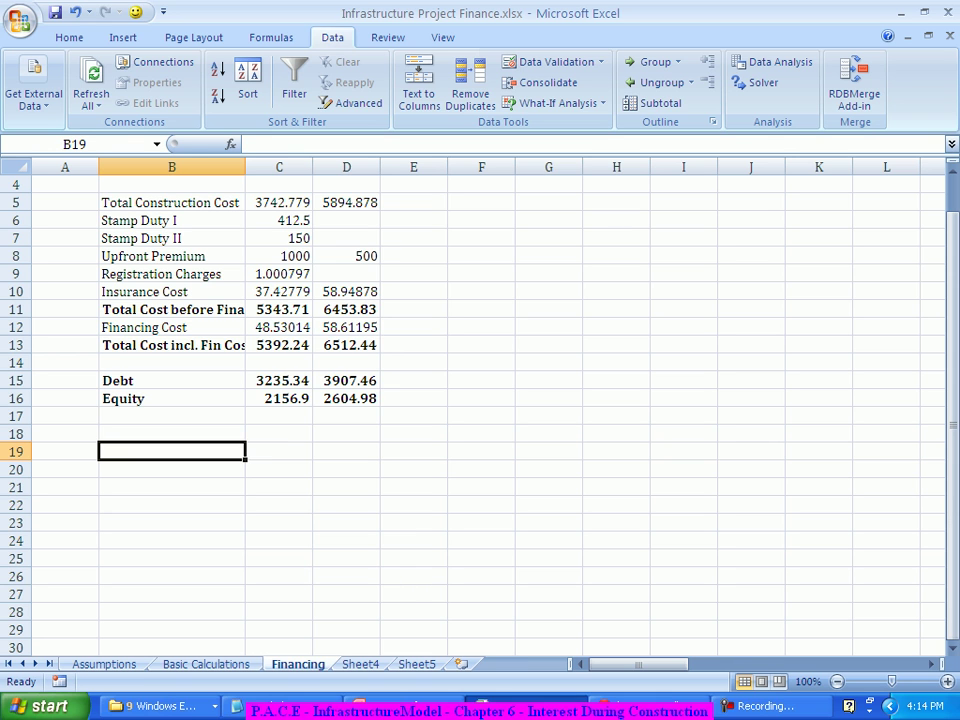
type("=")
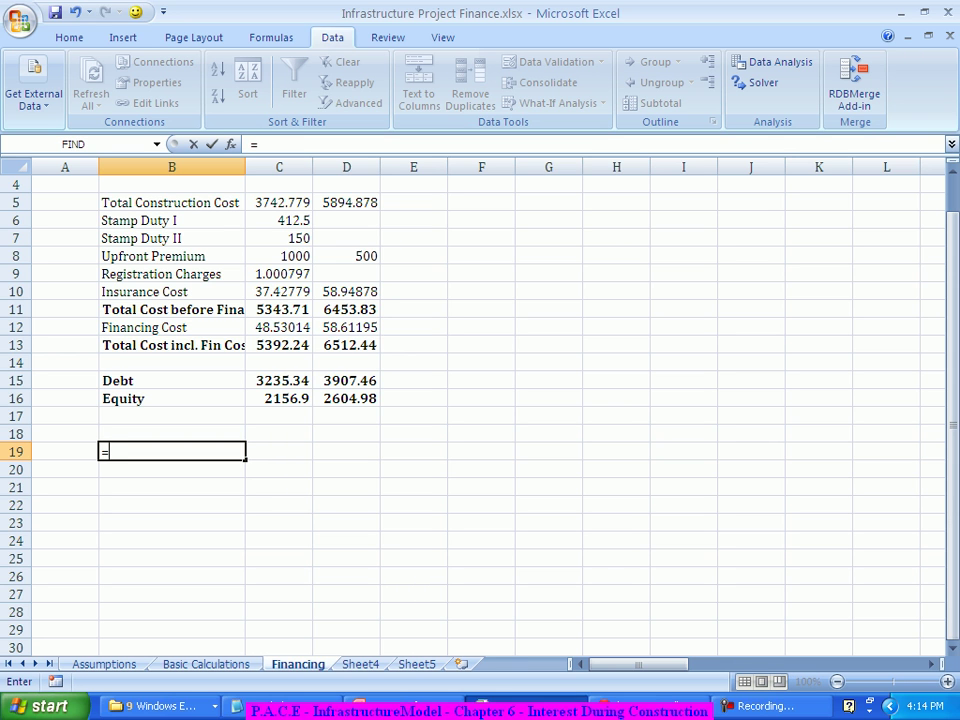
key("Escape")
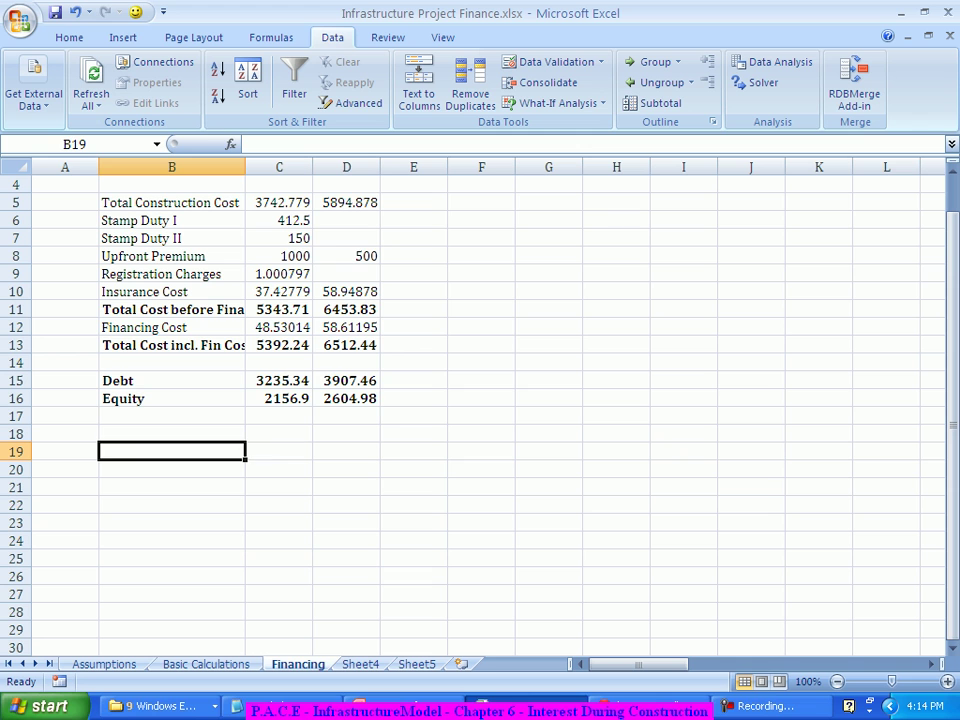
Enter the heading "Interest During Construction" in cell A19 of the Financing sheet
left_click(65, 451)
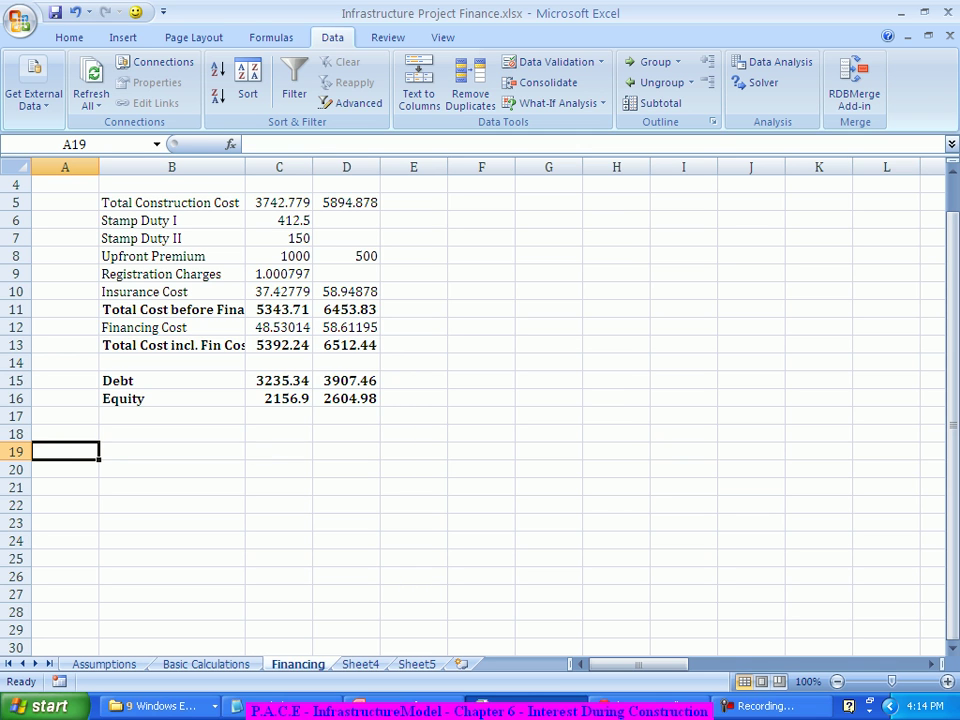
type("Intere")
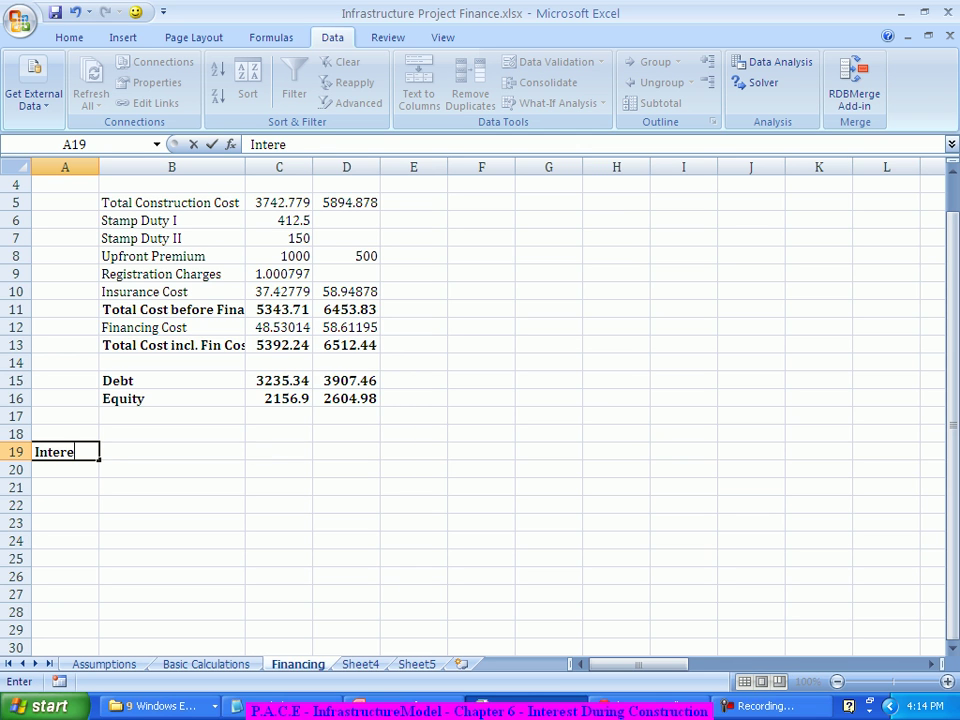
type("st During ")
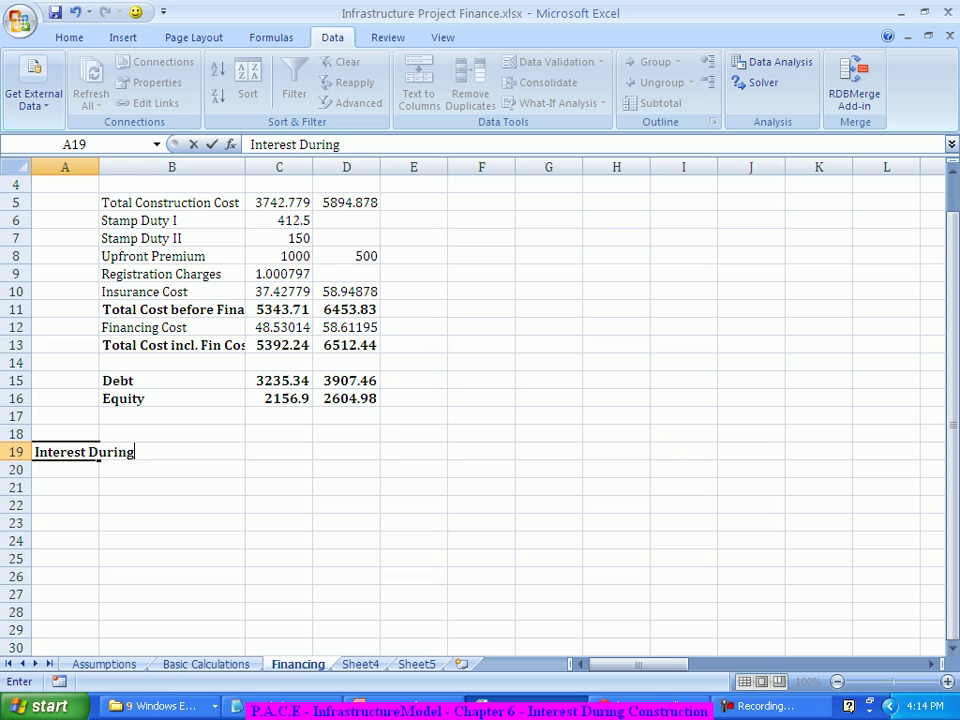
type("Constru")
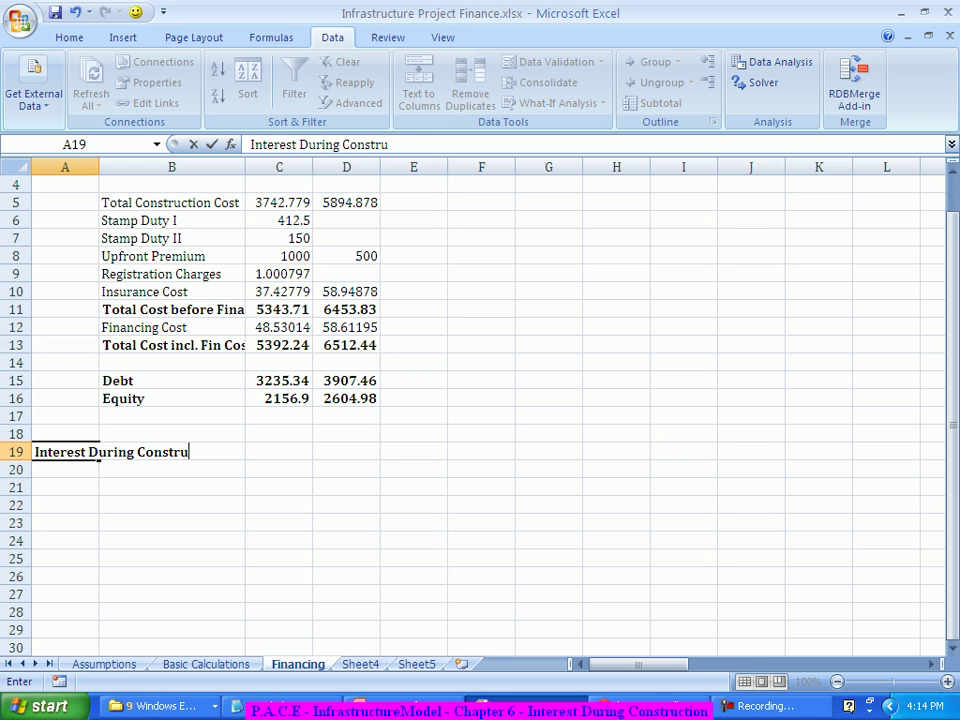
type("ction")
key("Return")
Link cell B21 to the project start date in cell B1 of the Assumptions sheet
key("Return")
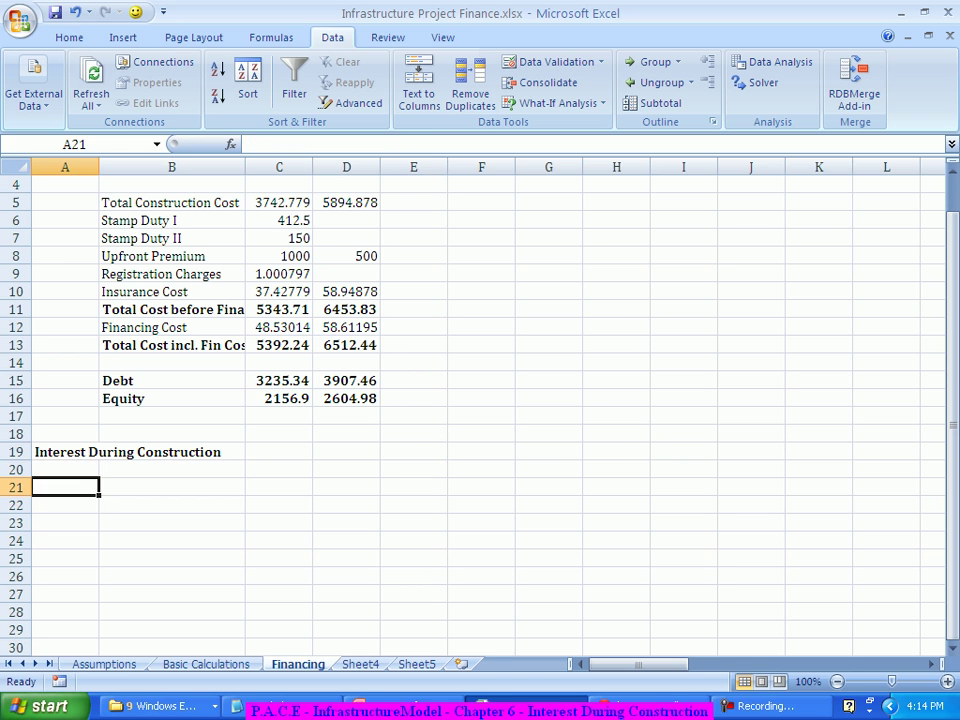
key("Right")
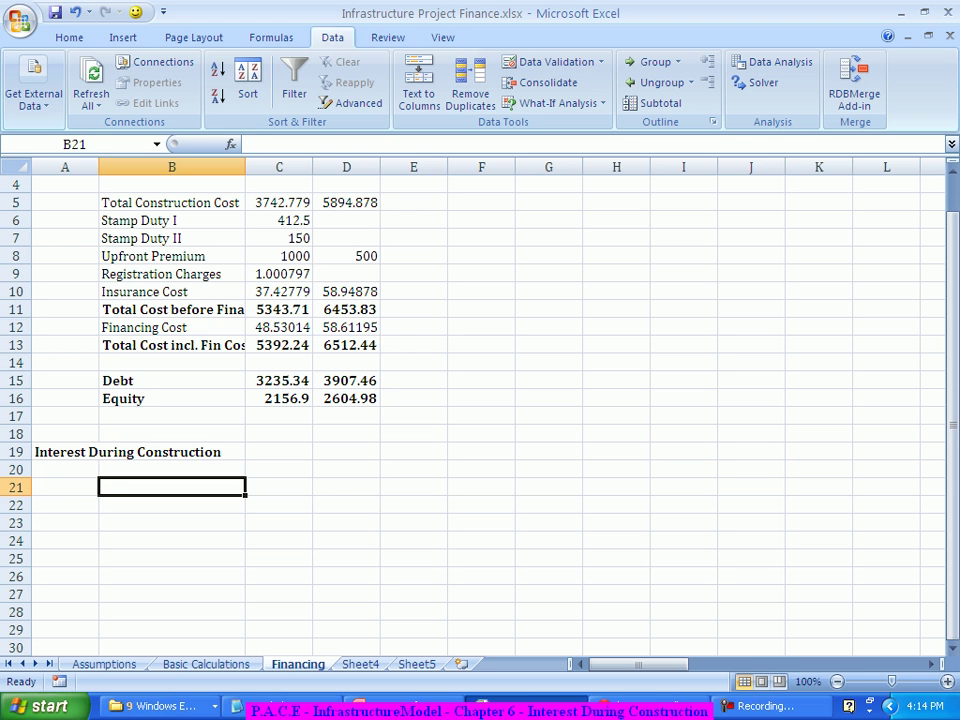
type("=")
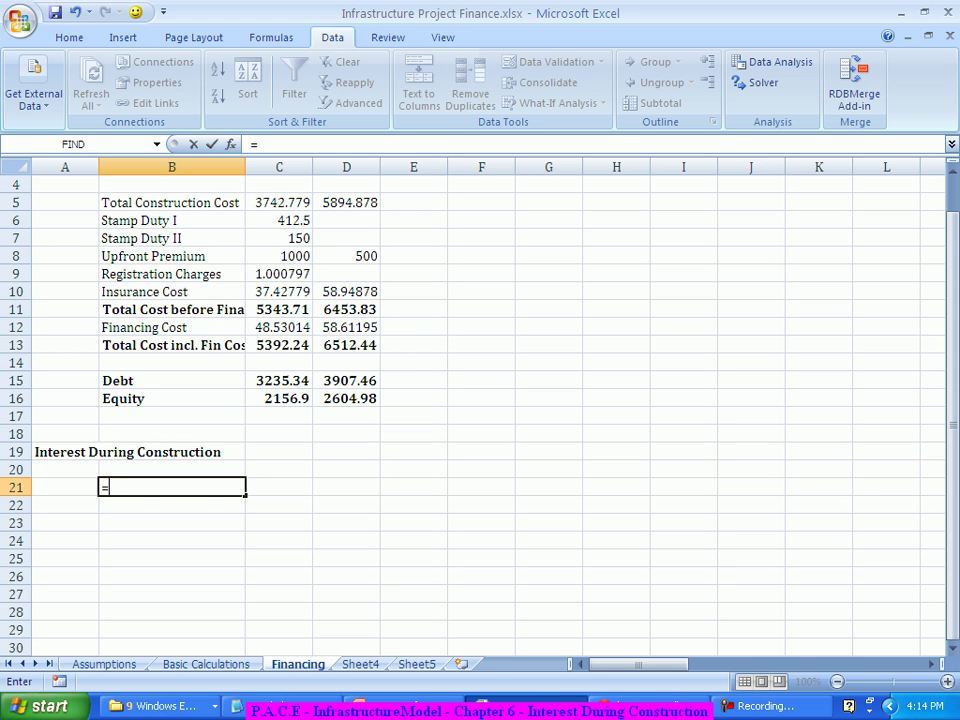
scroll(480, 410, "up", 1)
scroll(480, 410, "down", 1)
left_click(104, 664)
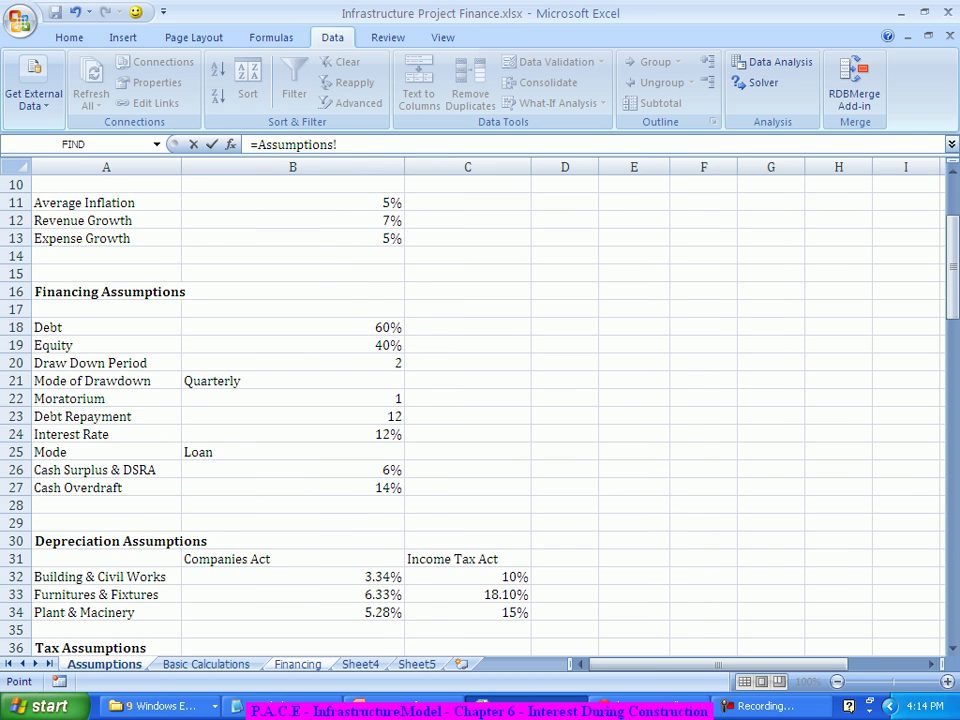
scroll(480, 410, "up", 3)
left_click(292, 185)
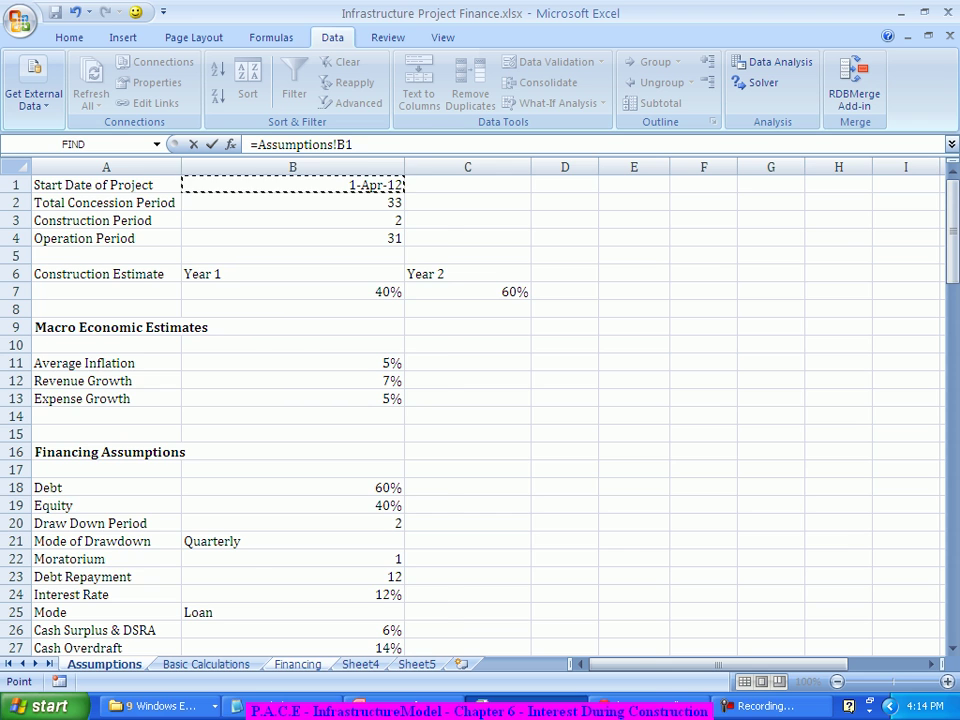
key("Return")
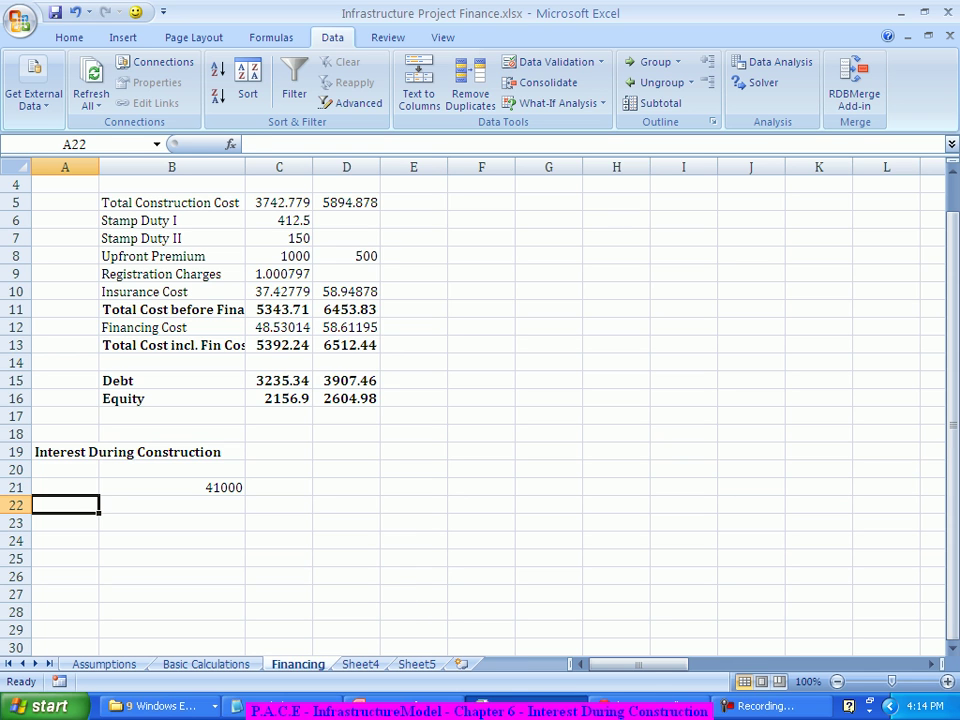
type("=")
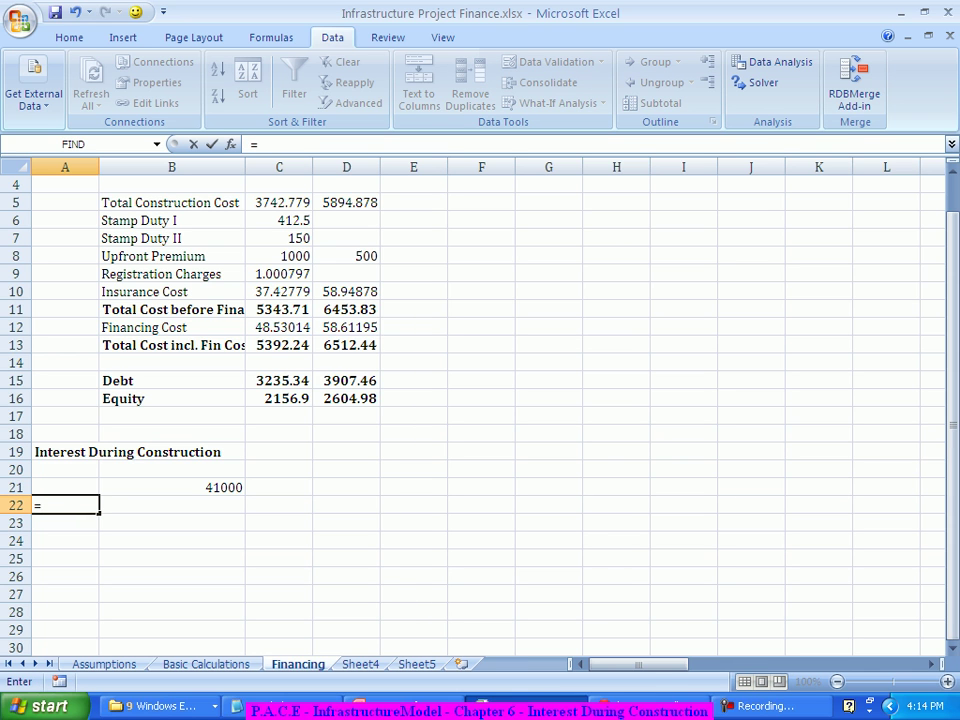
key("Escape")
key("Right")
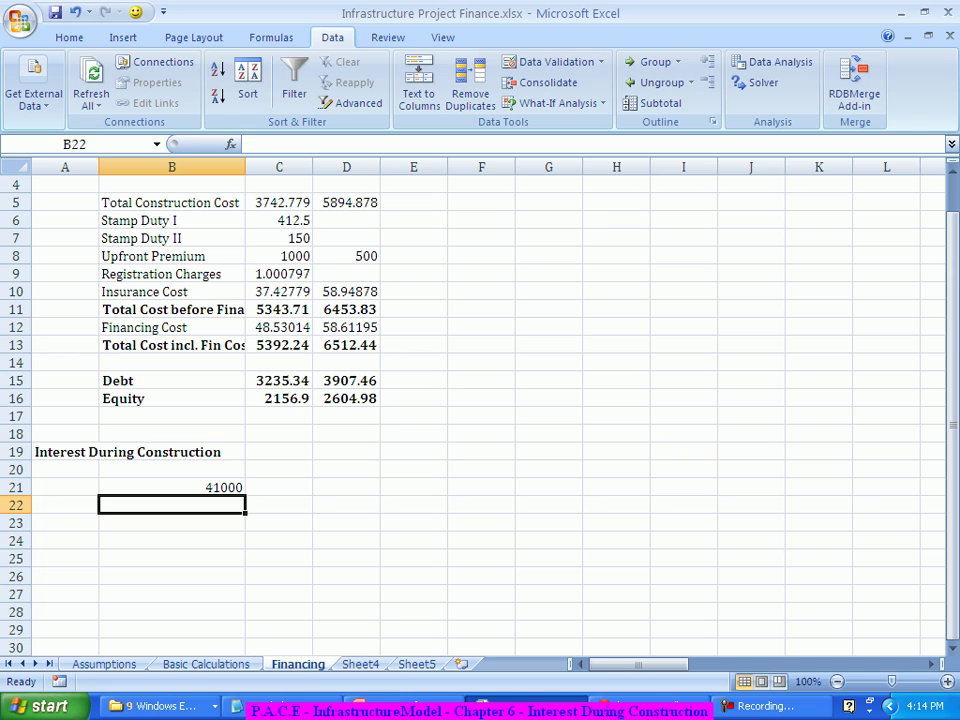
type("=")
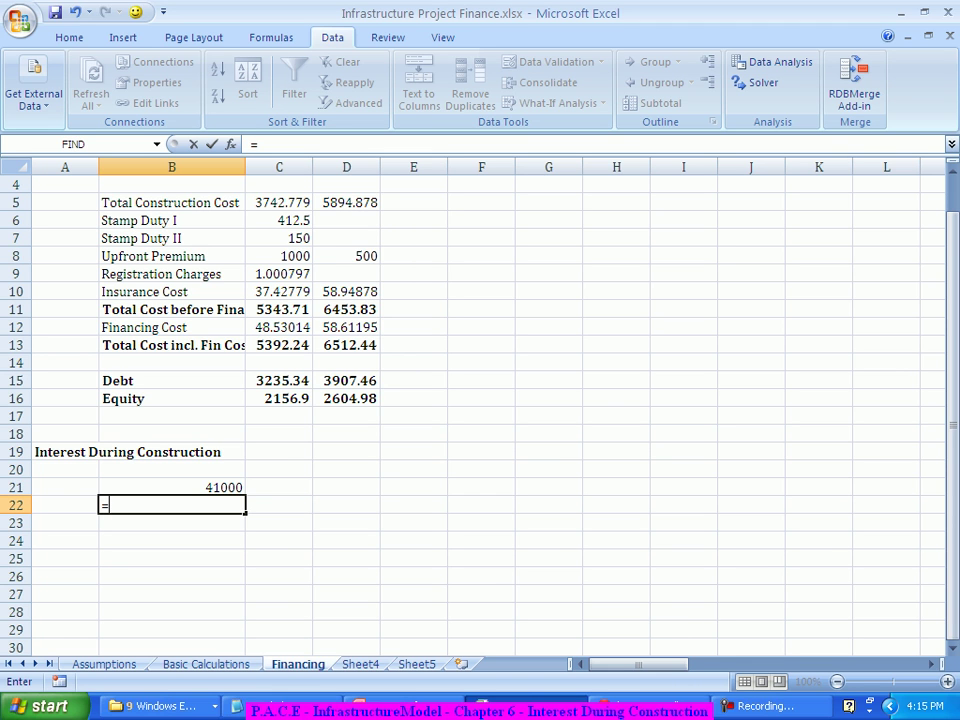
key("Escape")
Format the start date in cell B21 as a date of type 14-Mar-01
left_click(171, 487)
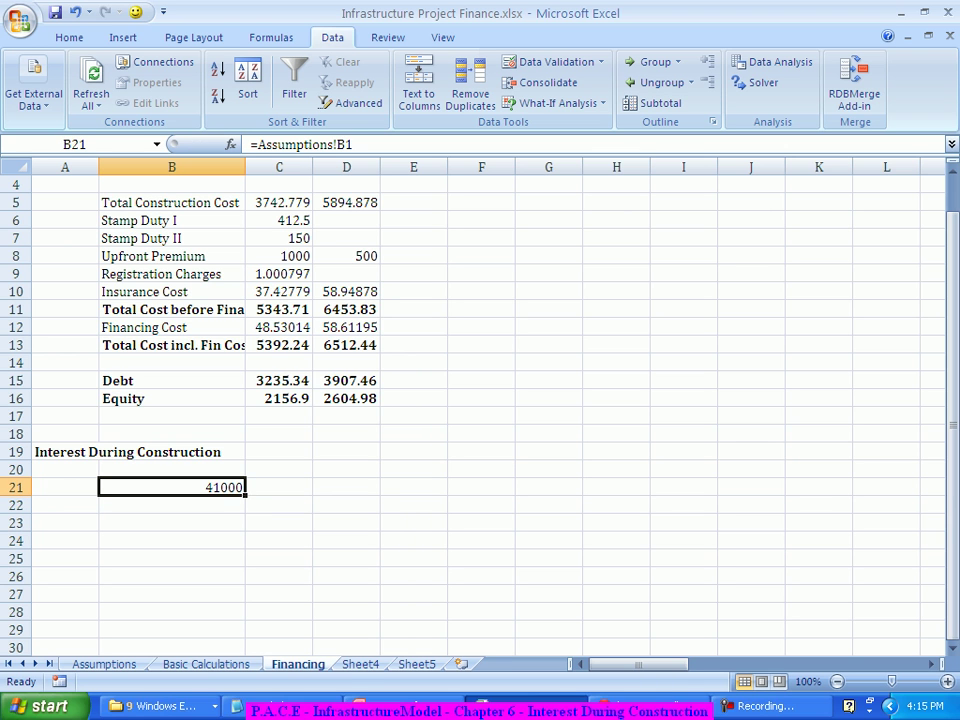
right_click(213, 488)
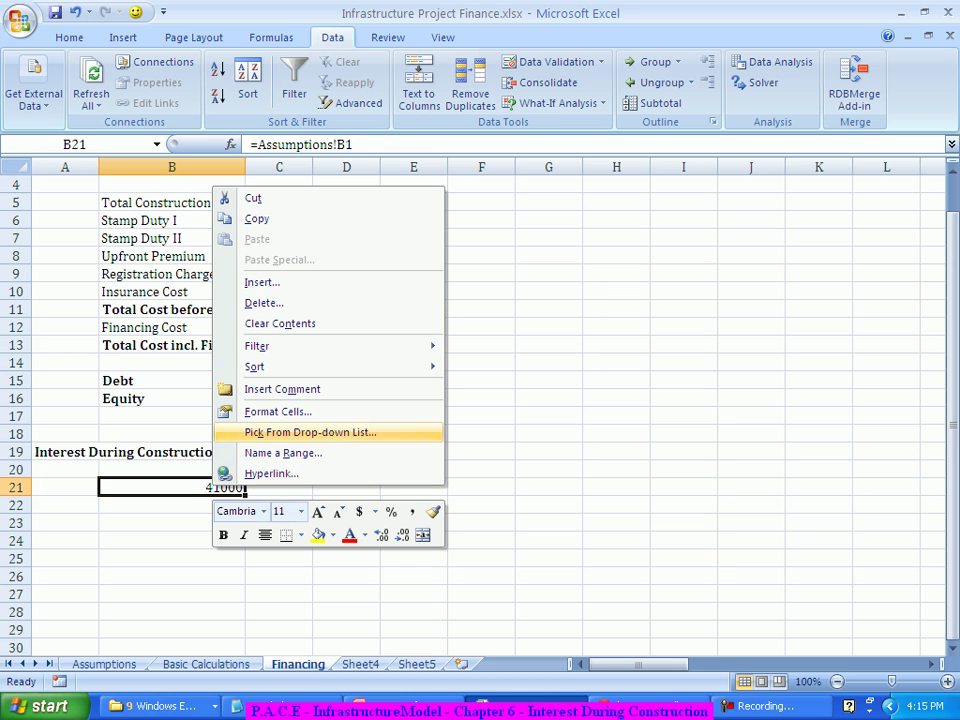
left_click(278, 411)
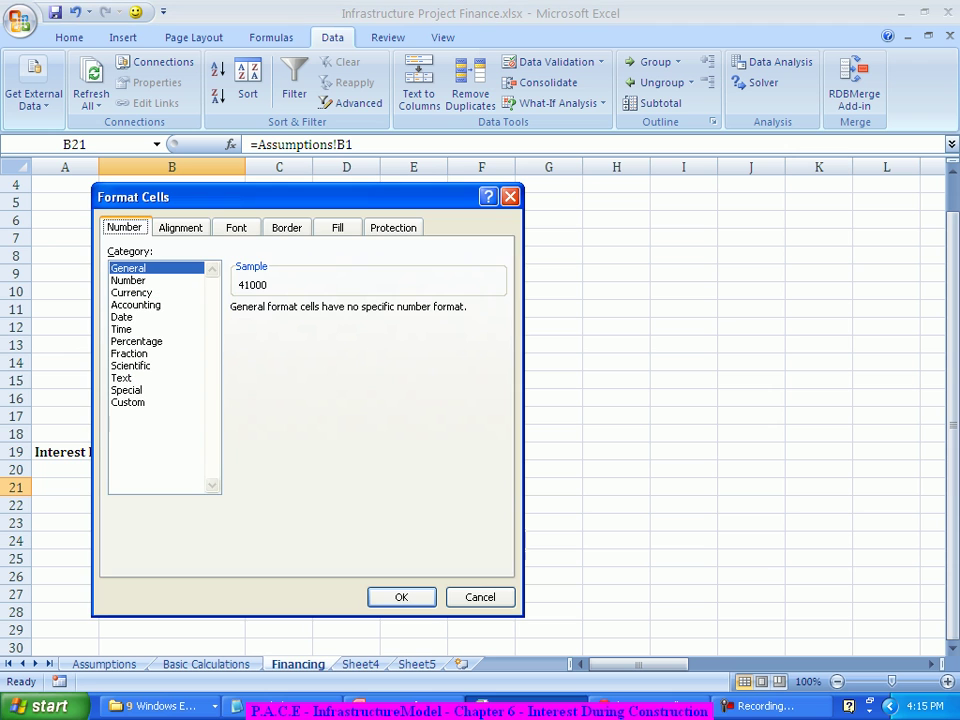
left_click(122, 317)
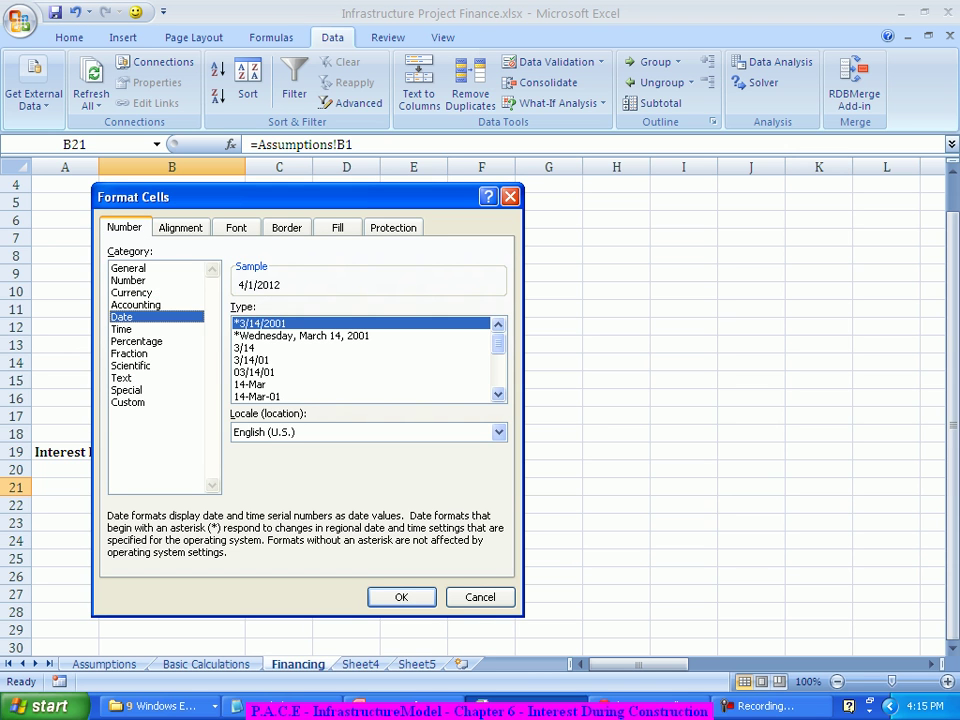
double_click(257, 396)
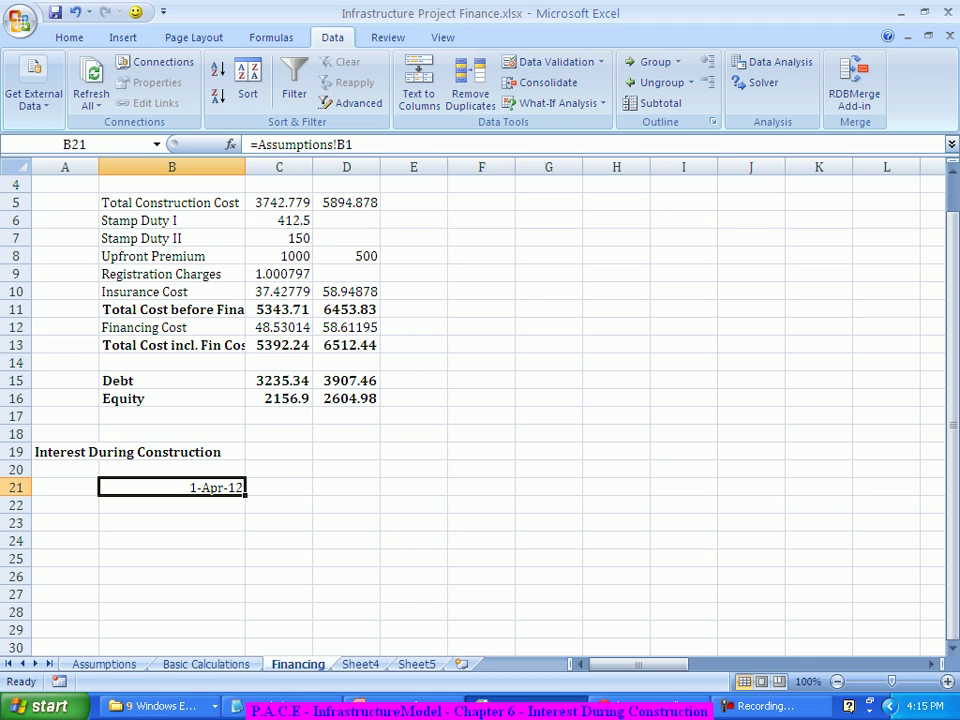
Enter =EDATE(B21,3) in cell B22 and fill the formula down to B29 for the quarterly dates
left_click(171, 505)
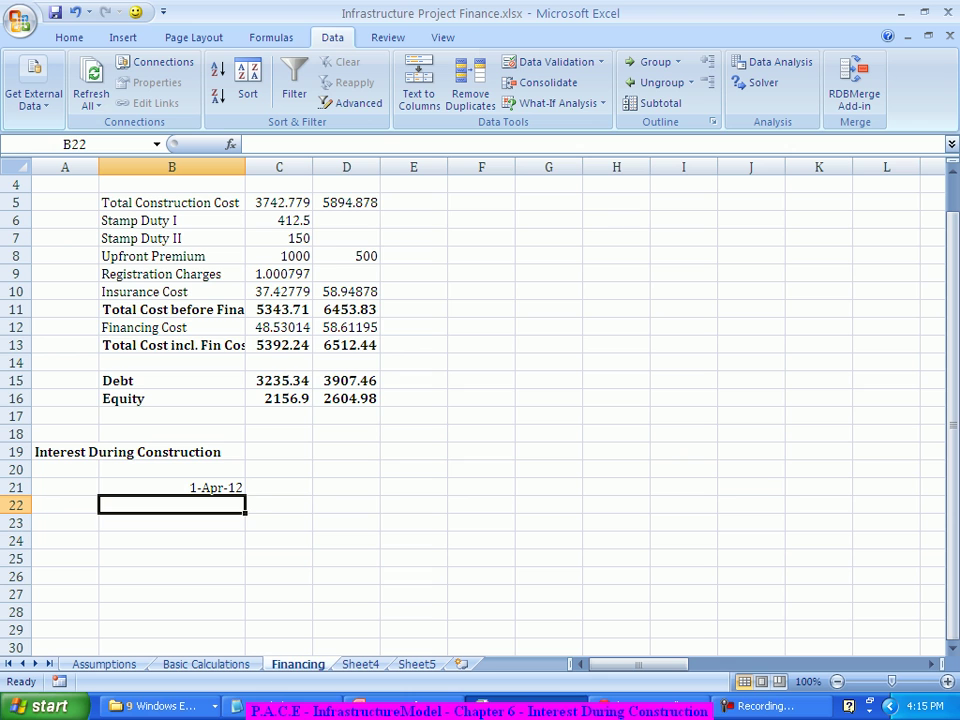
type("=")
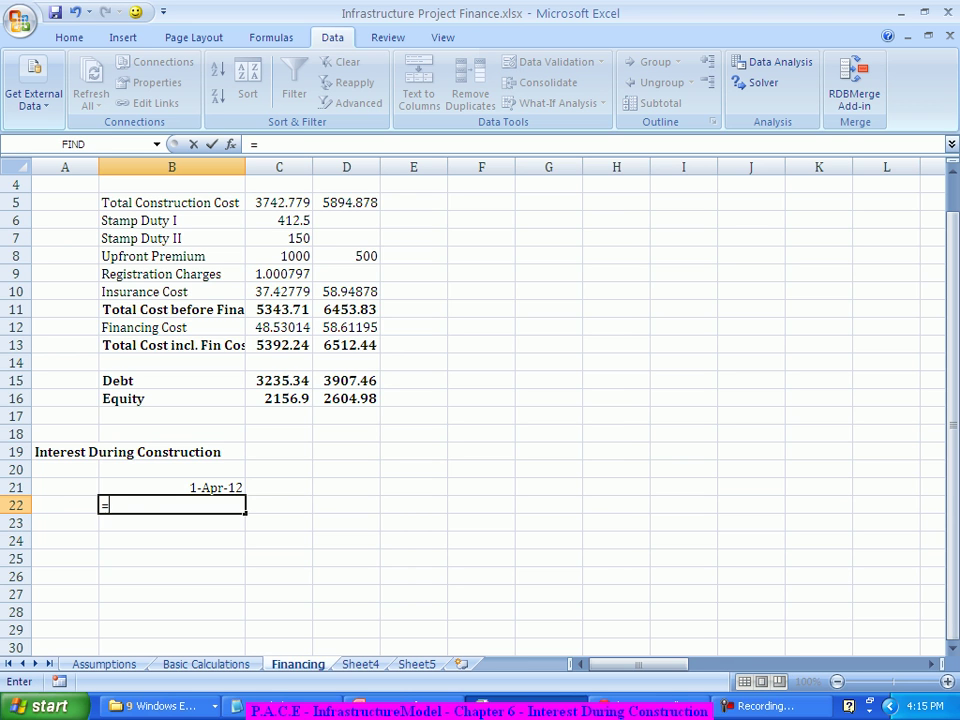
type("edate")
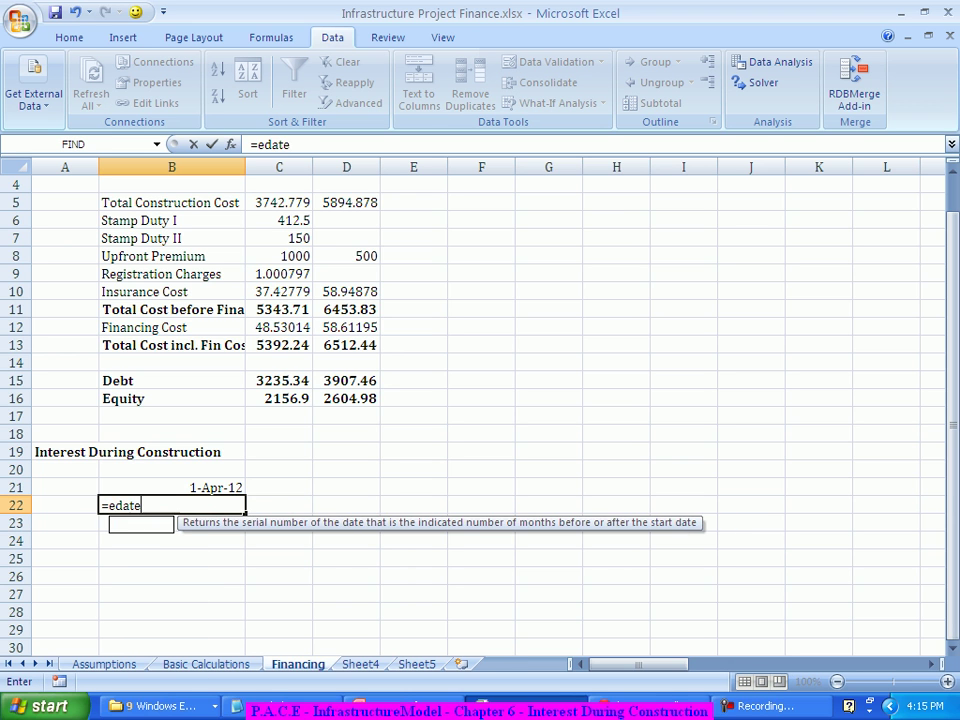
key("Tab")
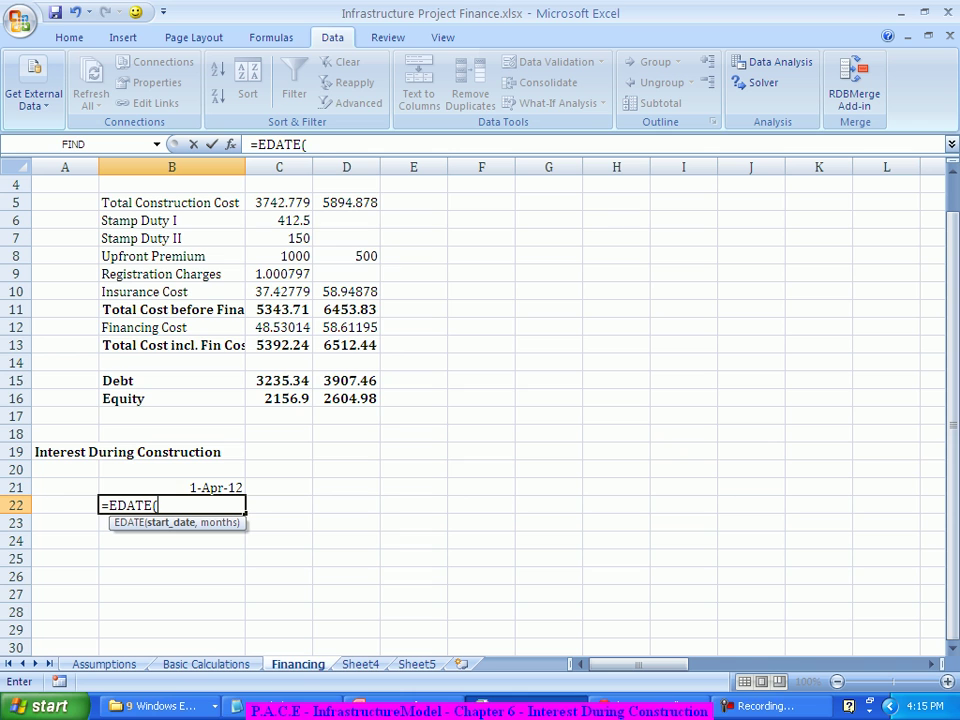
key("Up")
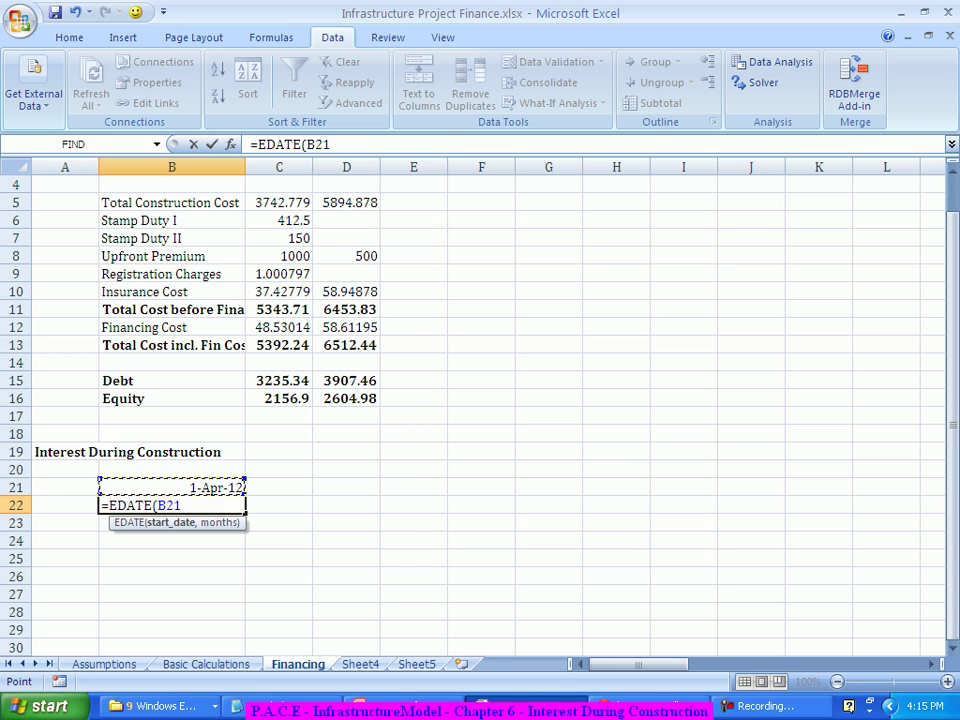
type(",3")
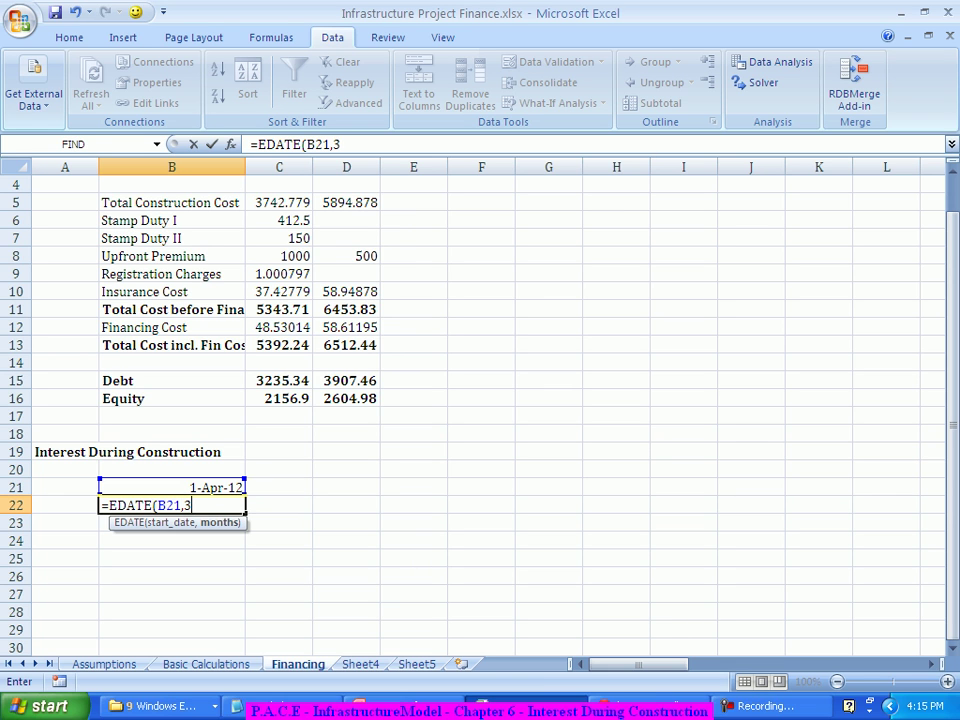
type(")")
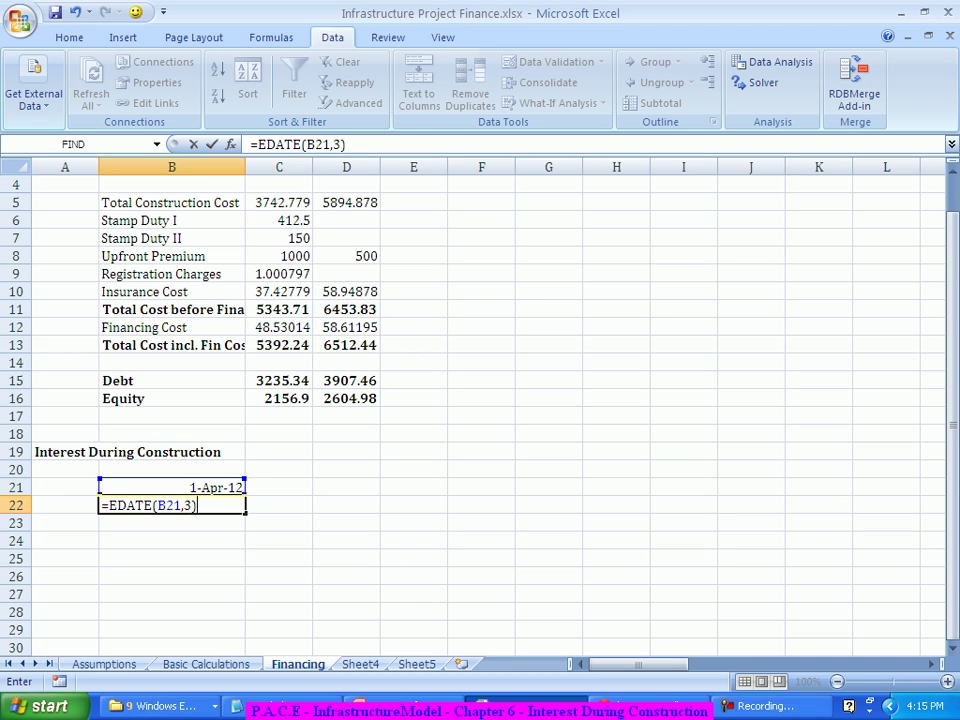
key("Return")
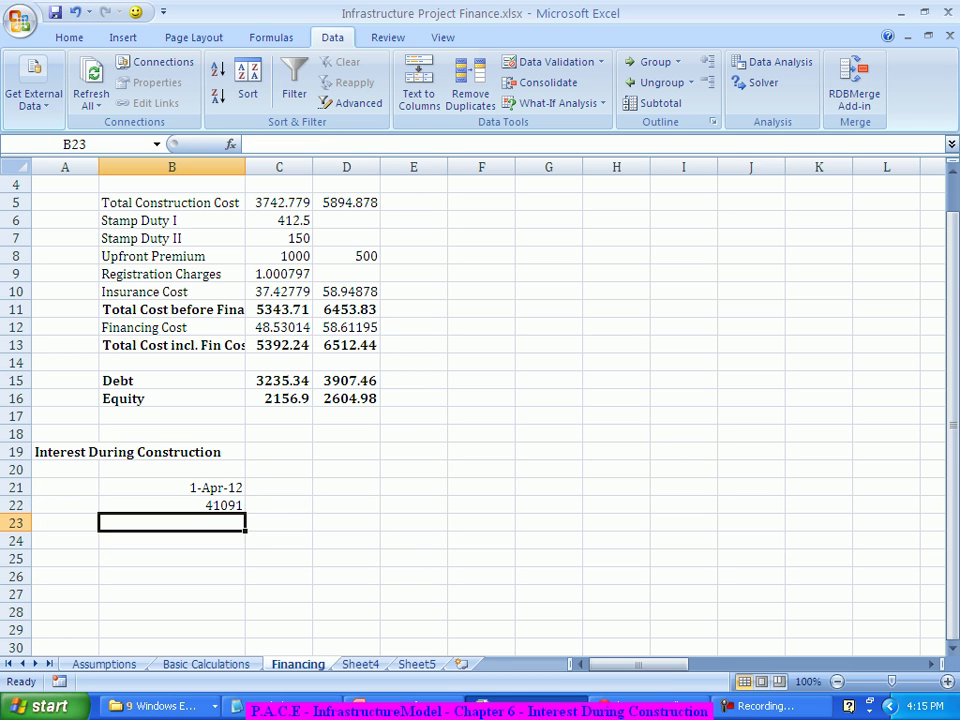
left_click(171, 505)
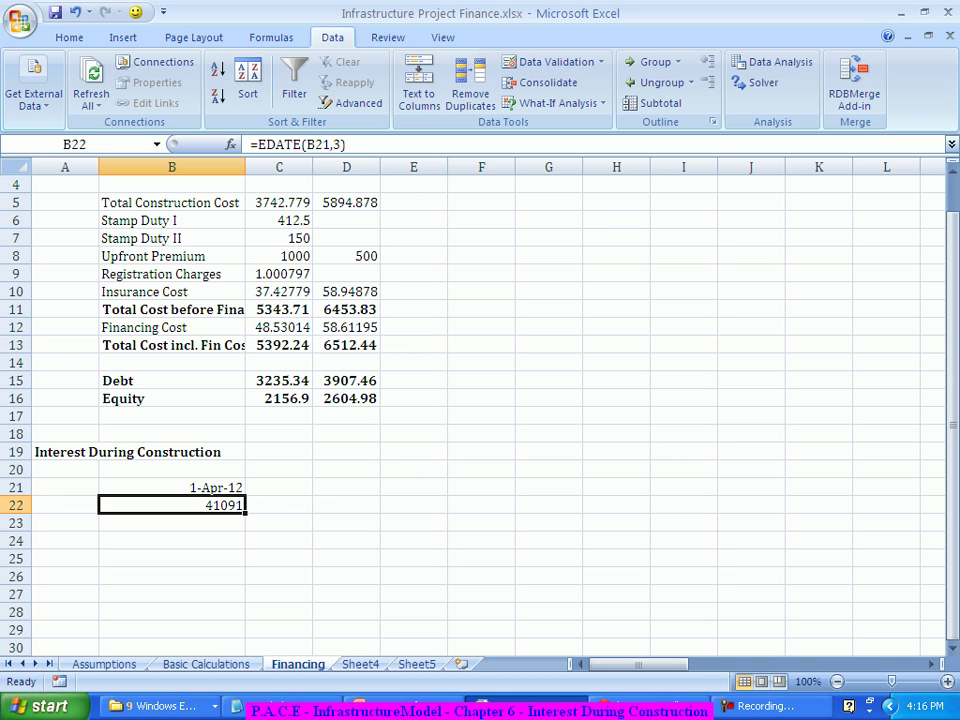
left_click_drag(245, 512, 250, 630)
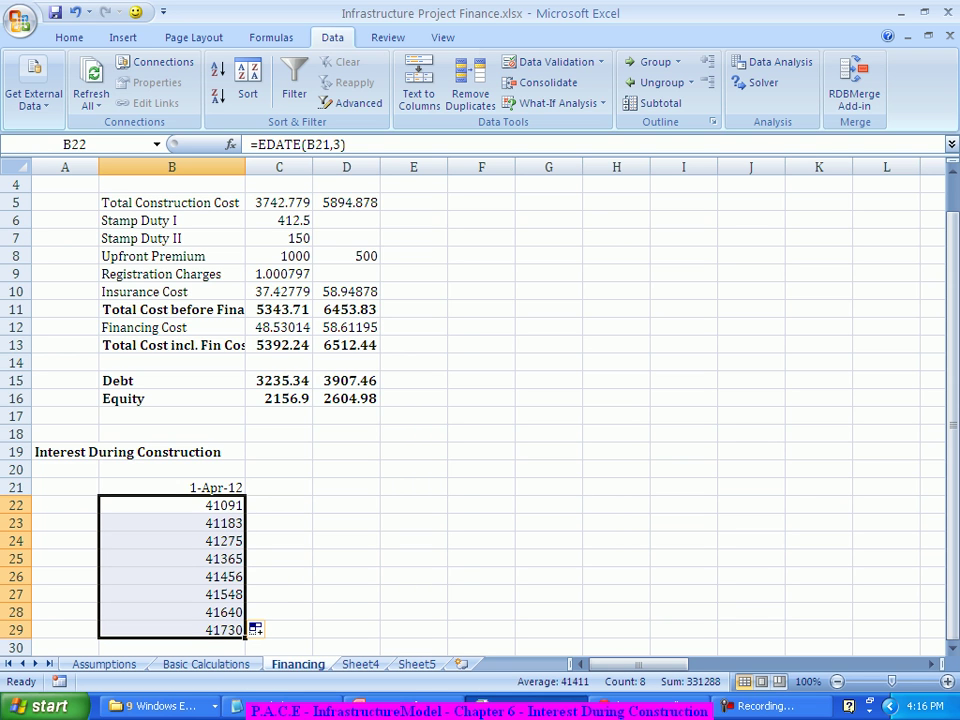
Format the quarterly dates in cells B22 to B29 as dates of type 14-Mar-01
right_click(242, 576)
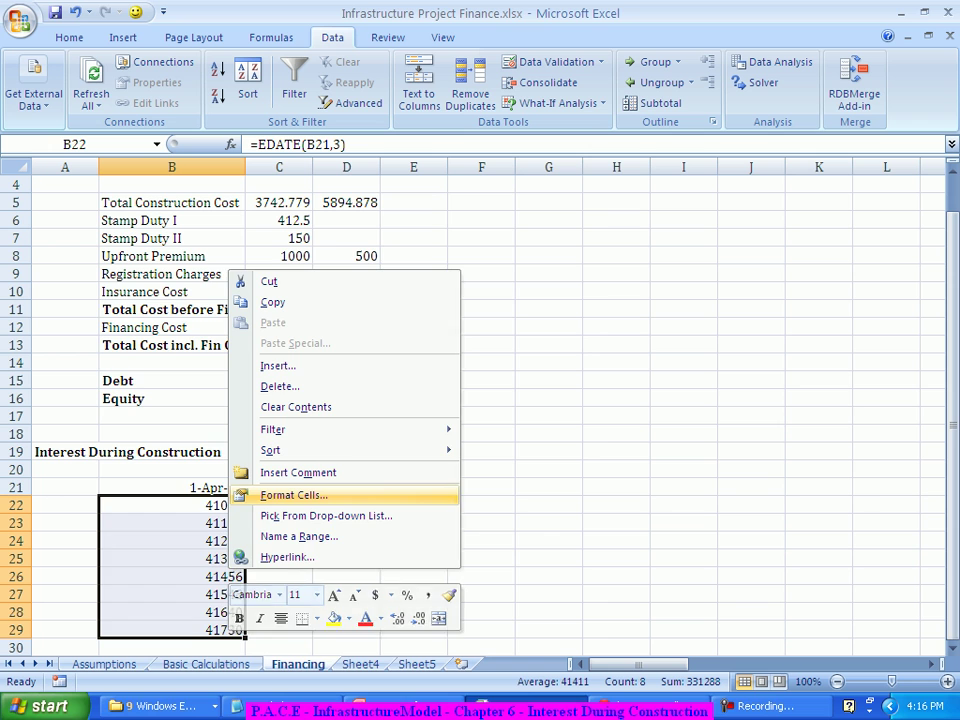
left_click(293, 495)
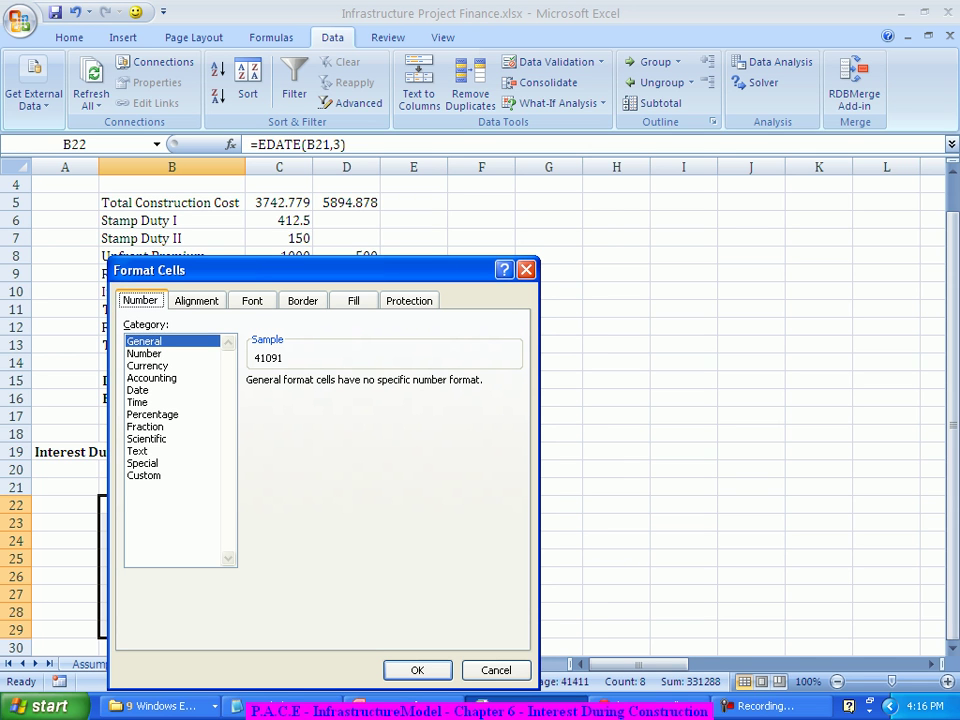
left_click(138, 390)
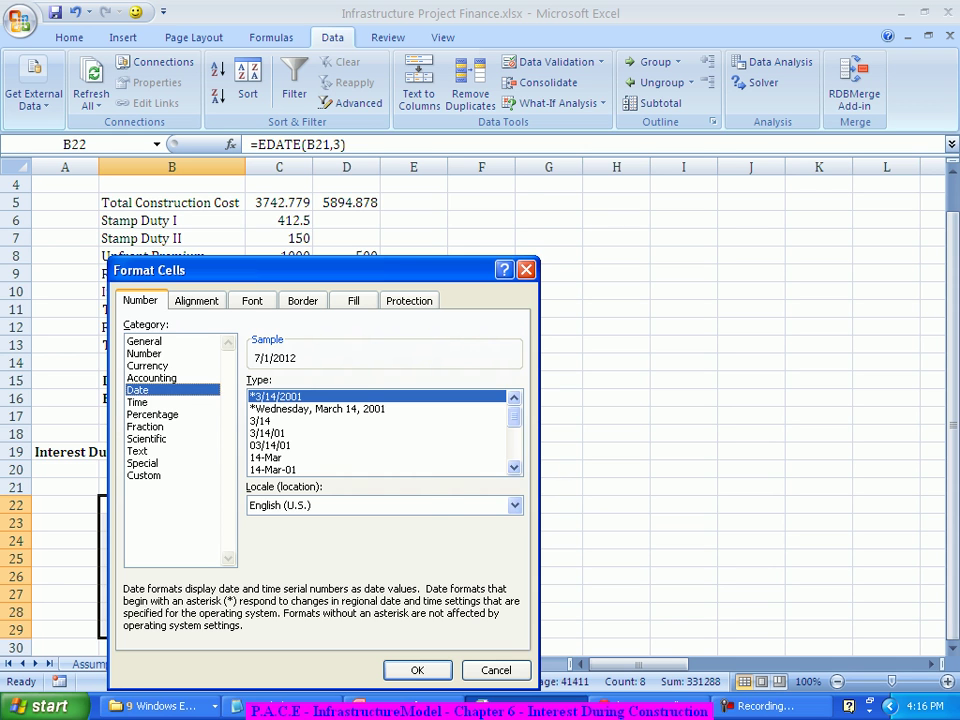
double_click(273, 469)
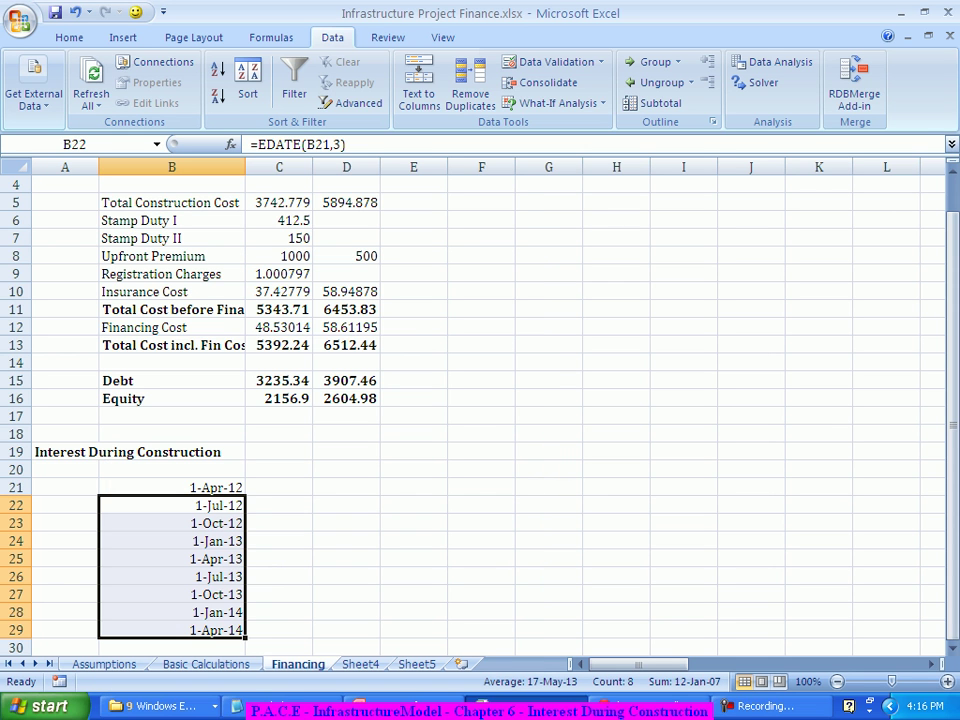
left_click(279, 505)
Delete the surplus last date in cell B29 of the schedule
left_click(171, 630)
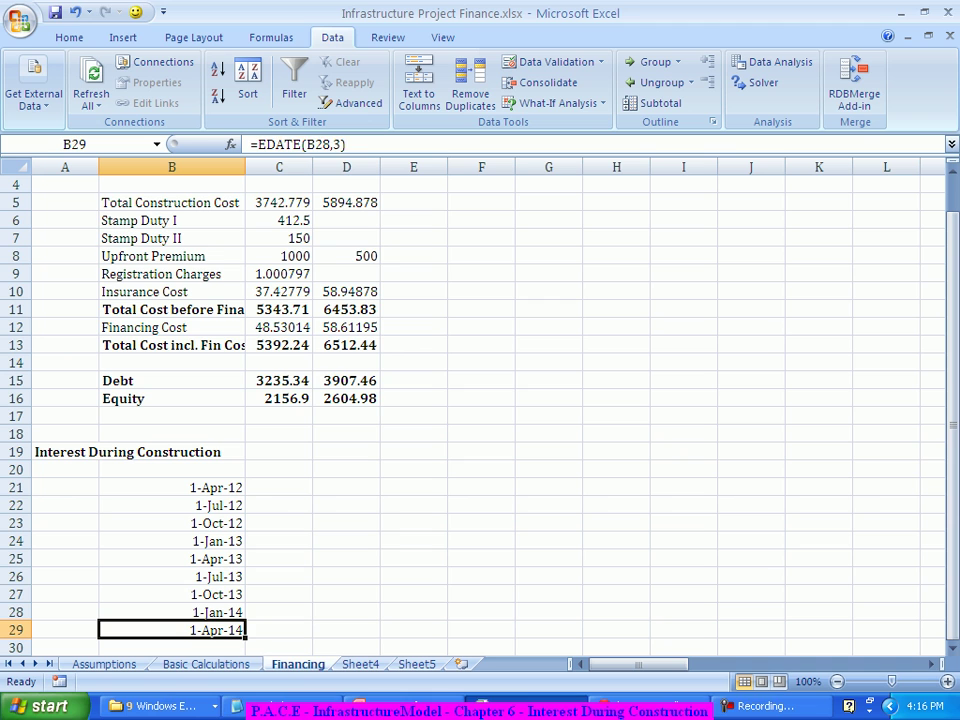
key("Delete")
left_click(346, 594)
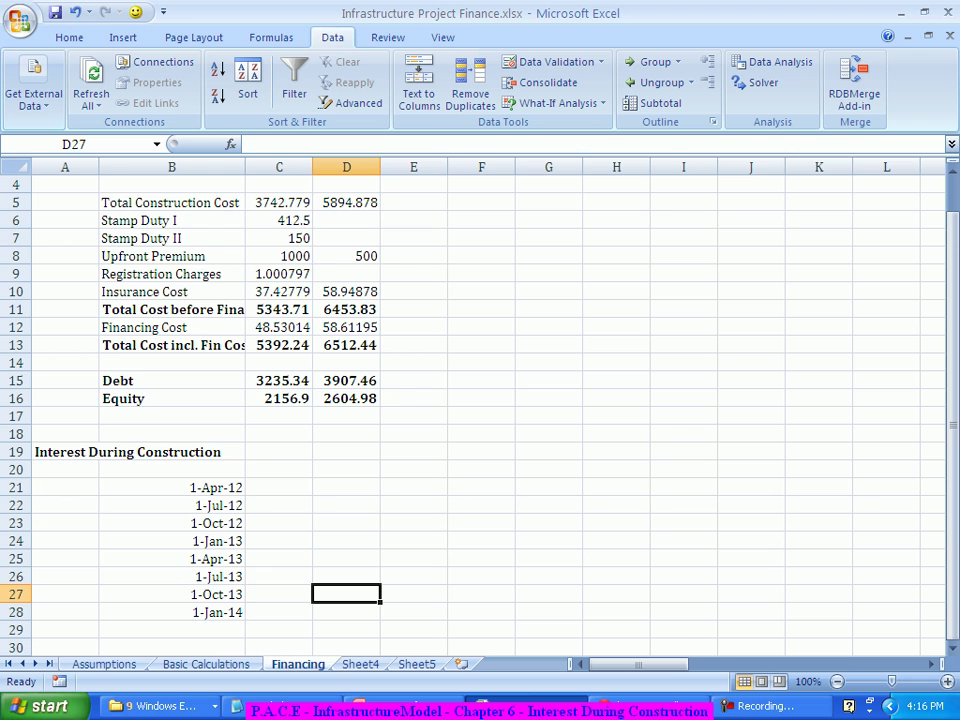
Examine the available options for Mode of Drawdown in cell B21 of the Assumptions sheet
key("ctrl+Page_Up")
key("ctrl+Page_Up")
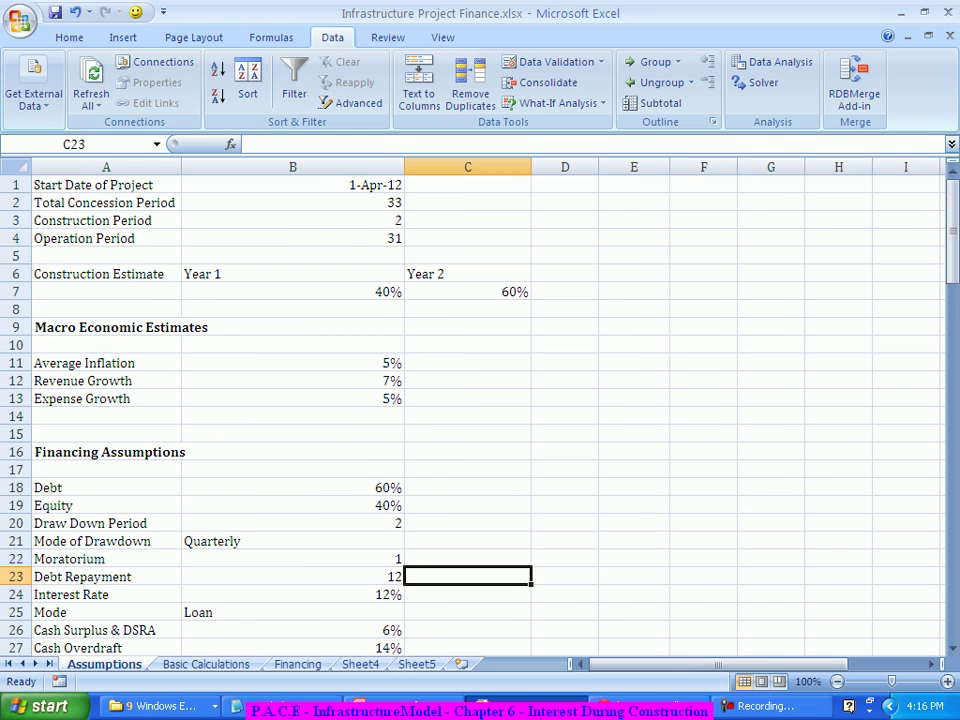
left_click(292, 540)
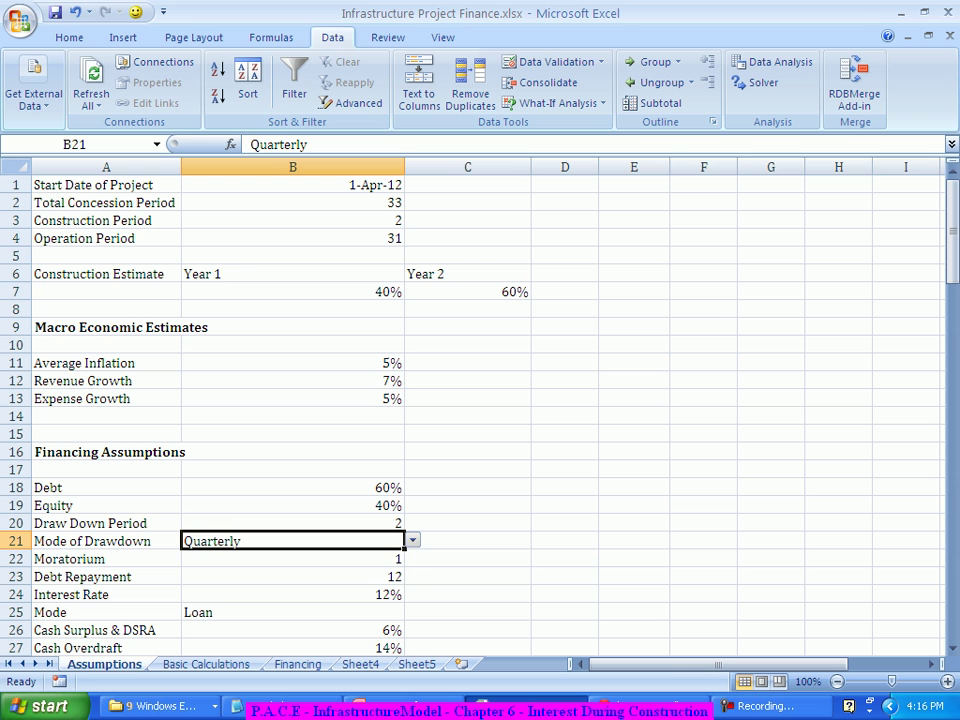
key("alt+Down")
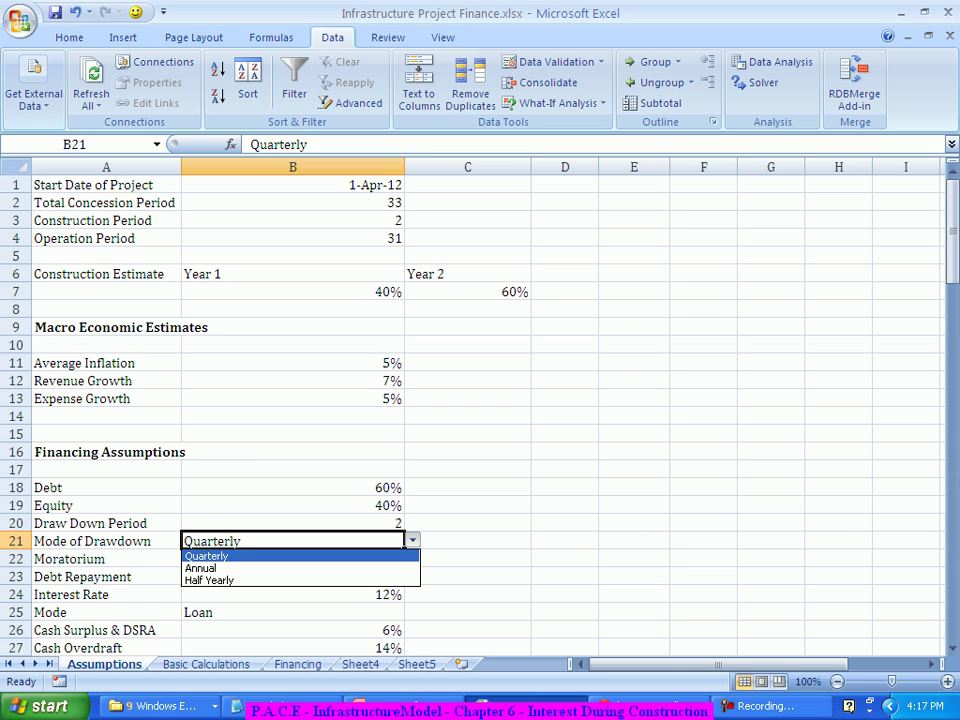
key("Escape")
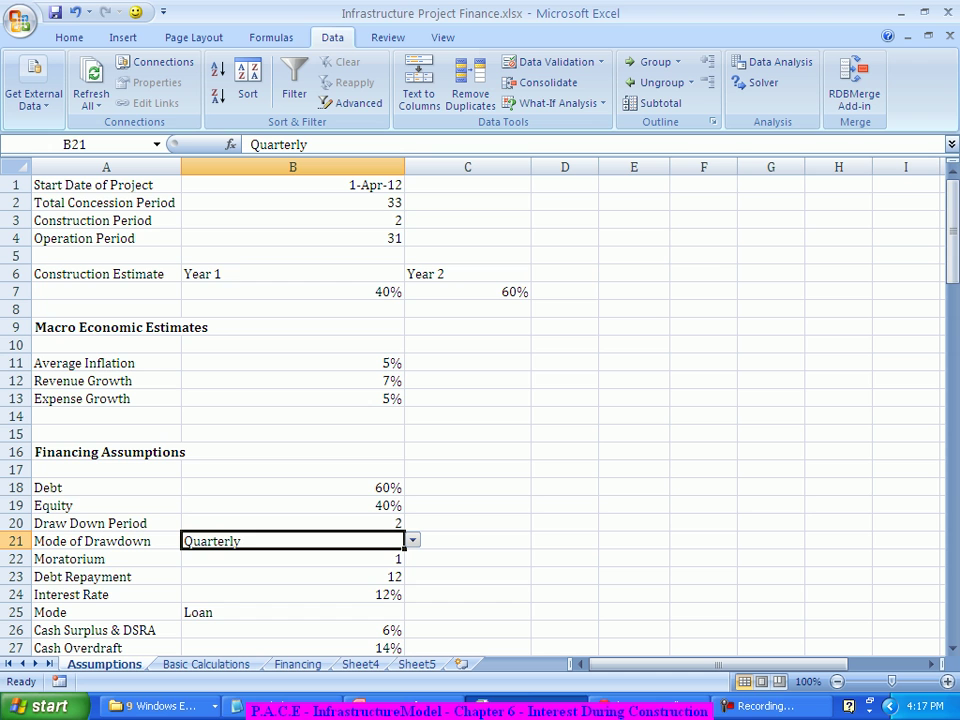
Enter the label "Payment Frequency" in cell B18 of the Financing sheet
left_click(297, 664)
scroll(475, 400, "up", 1)
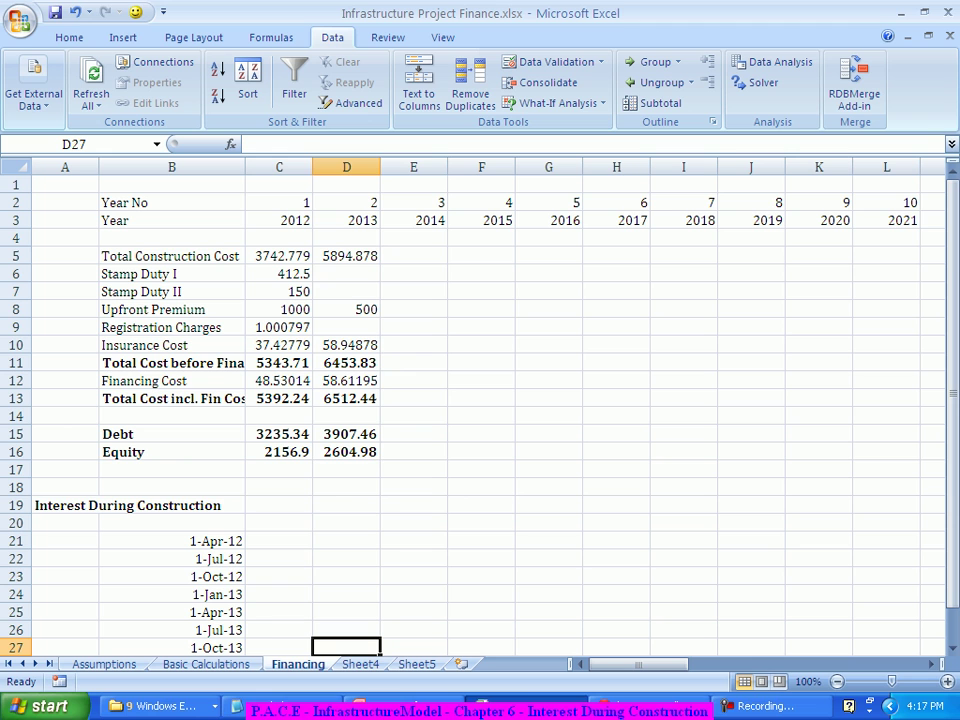
left_click(171, 487)
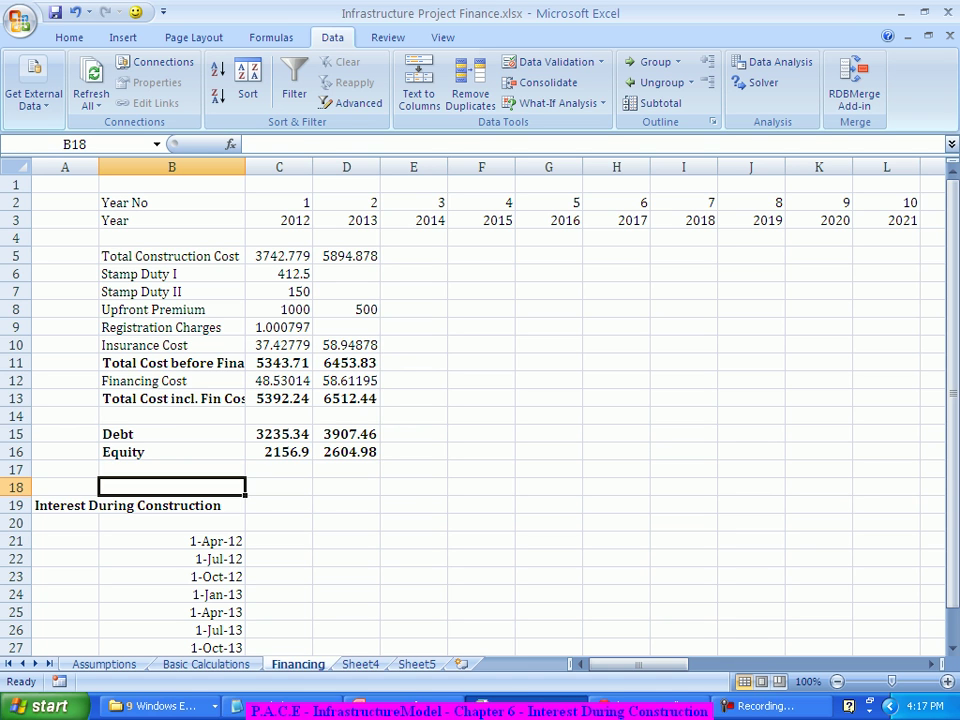
type("Paymen")
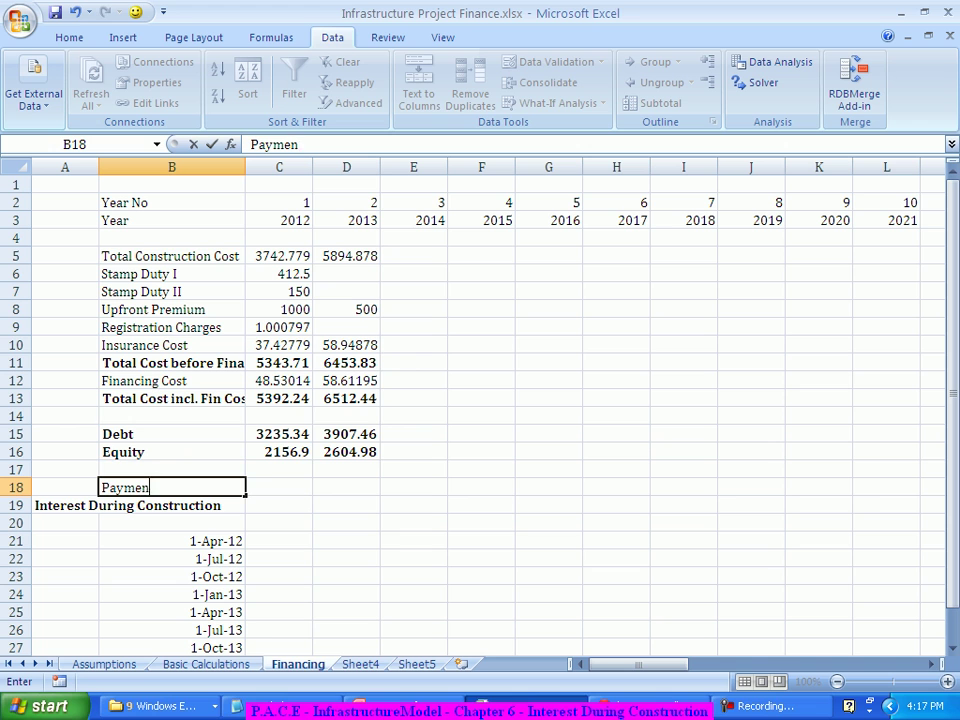
type("t Frequency")
key("Tab")
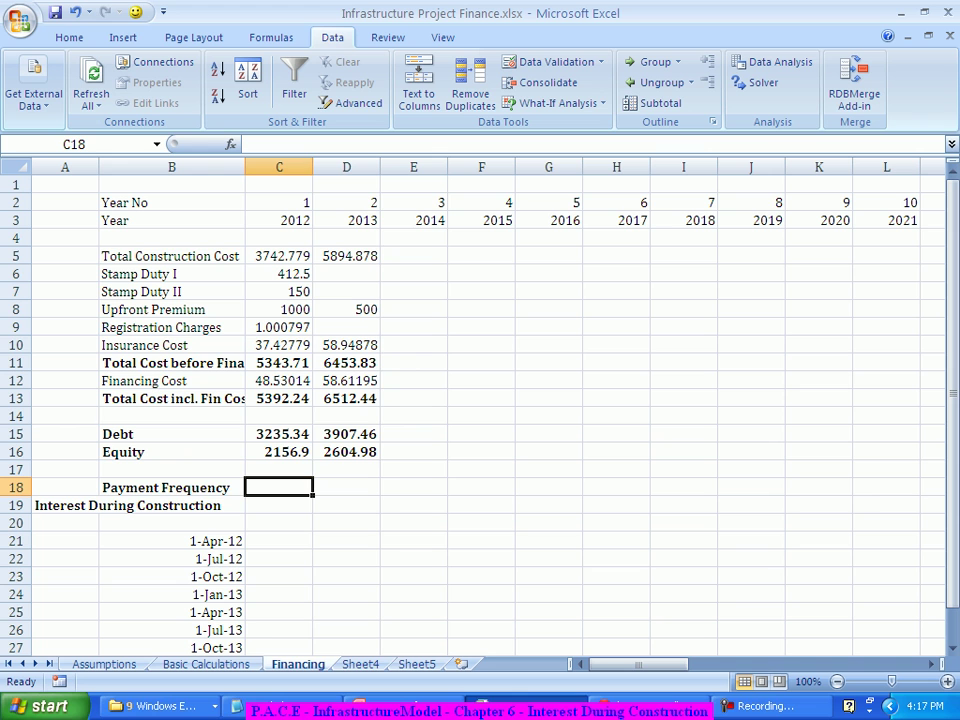
type("=")
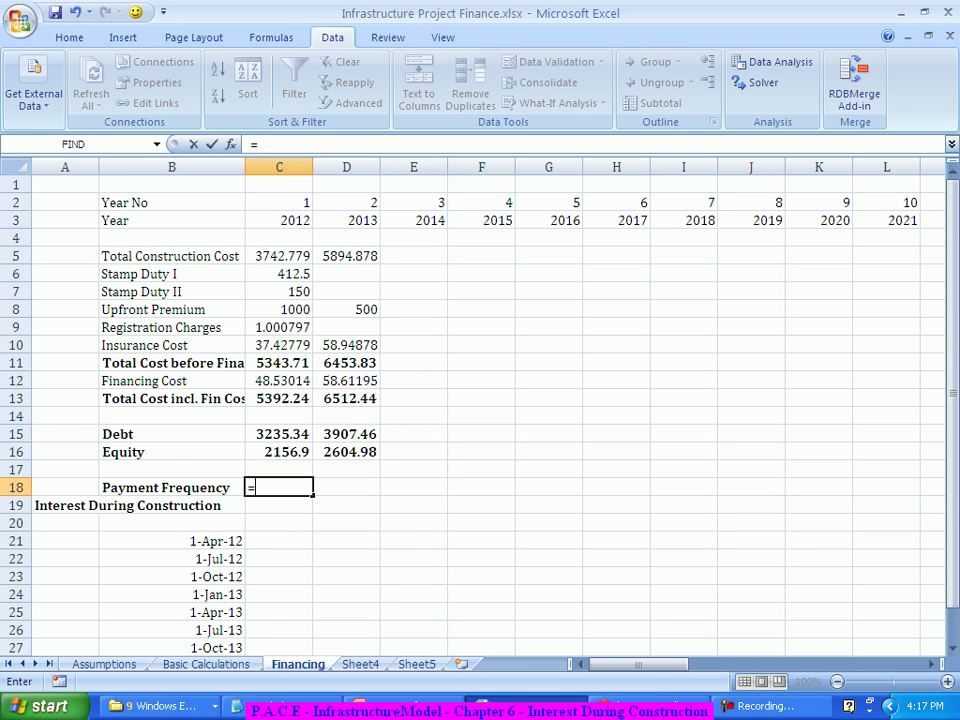
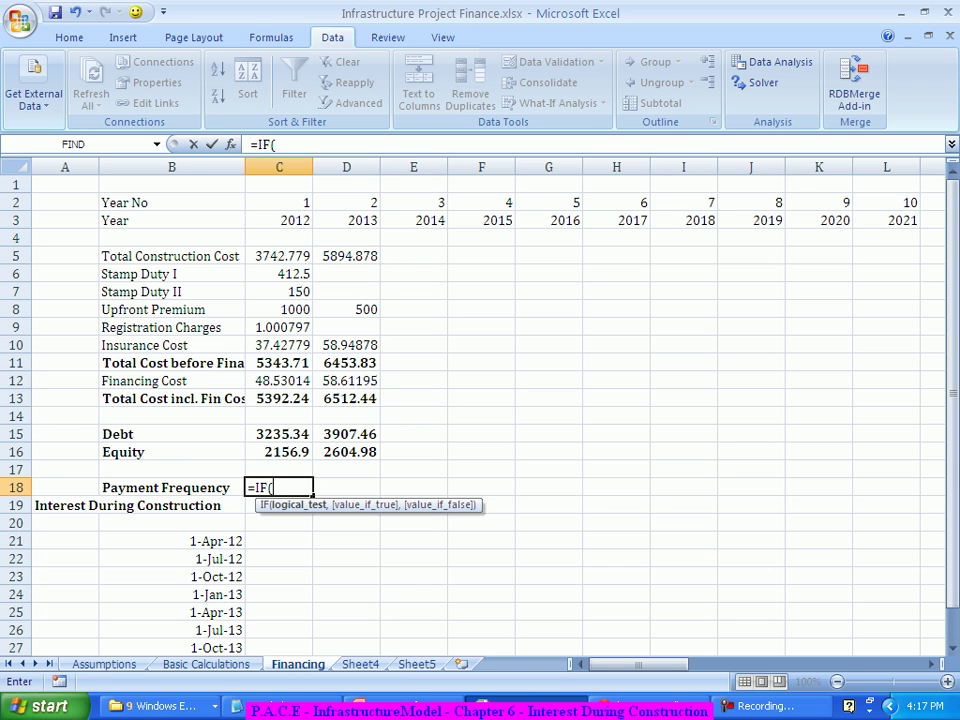
left_click(104, 664)
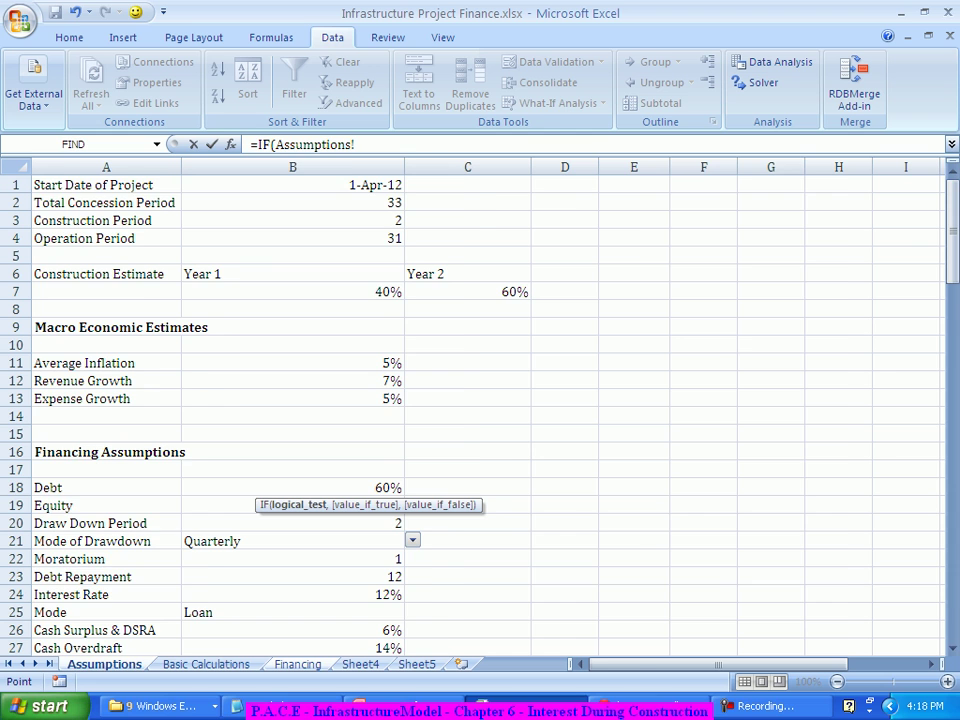
key("Escape")
Enter =IF(Assumptions!B21="Quarterly",3,IF(Assumptions!B21="Half Yearly",6,12)) in cell C18 of the Financing sheet
type("=IF(")
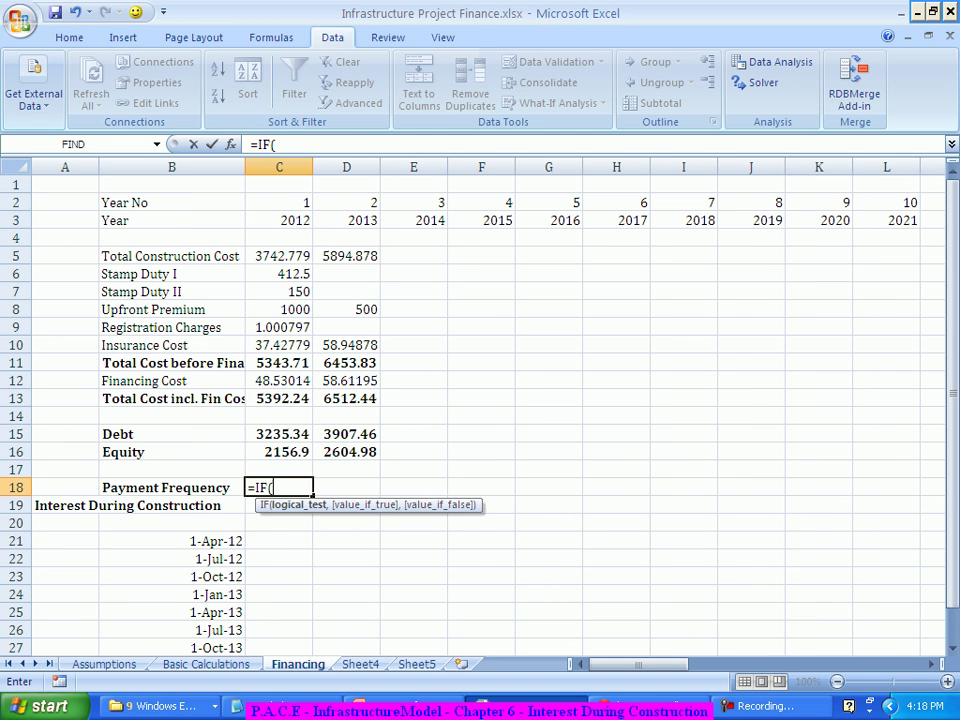
left_click(104, 664)
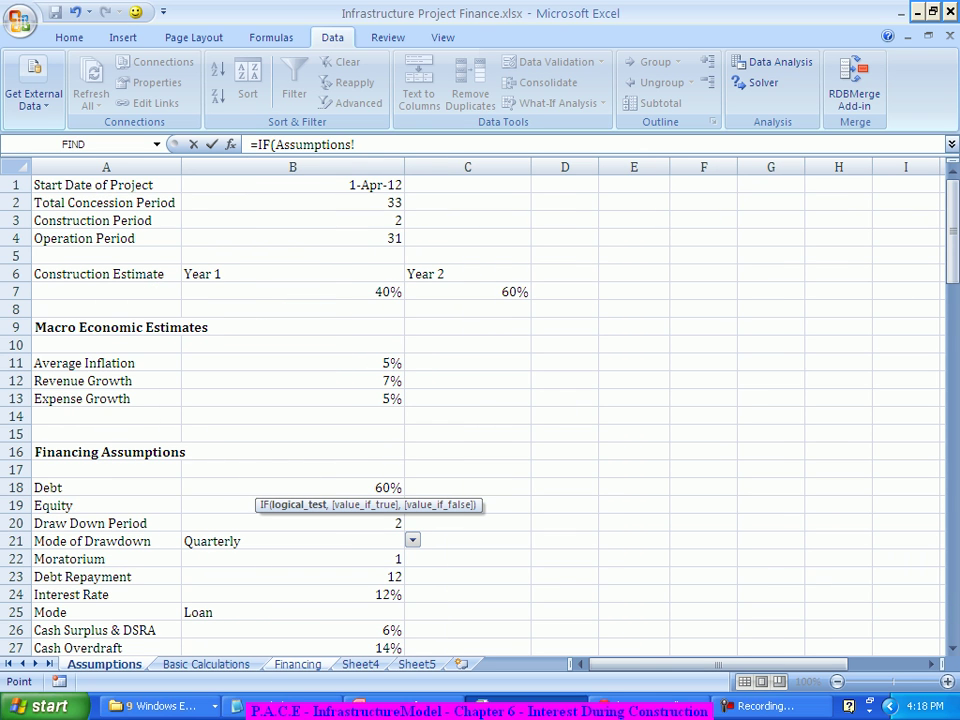
left_click(218, 505)
left_click(292, 523)
key("Down")
type("=\"Quarterly")
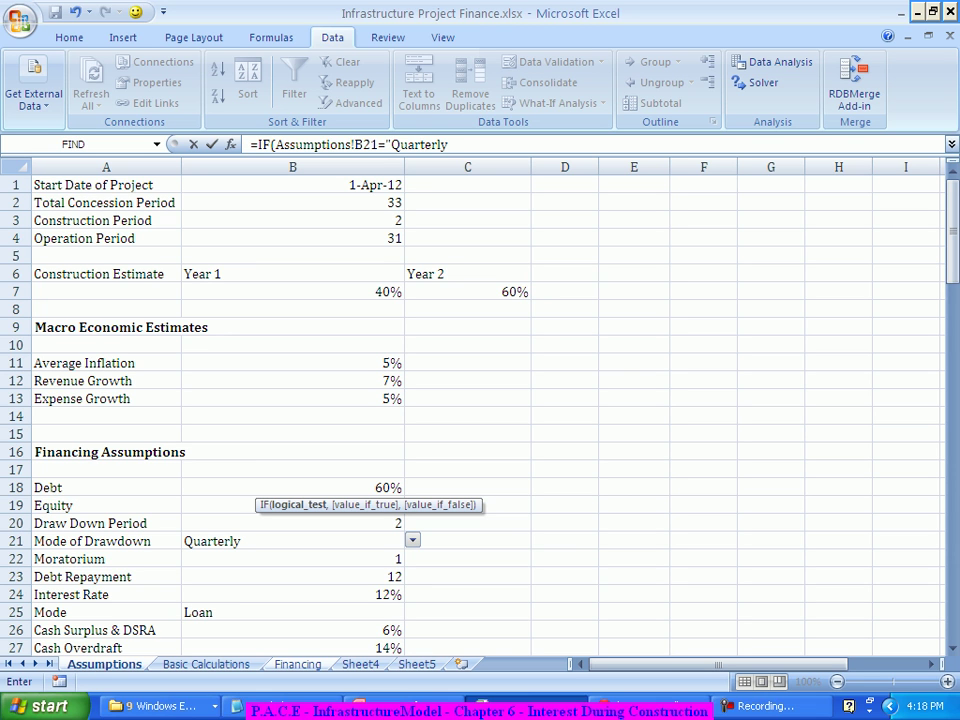
type("\",3")
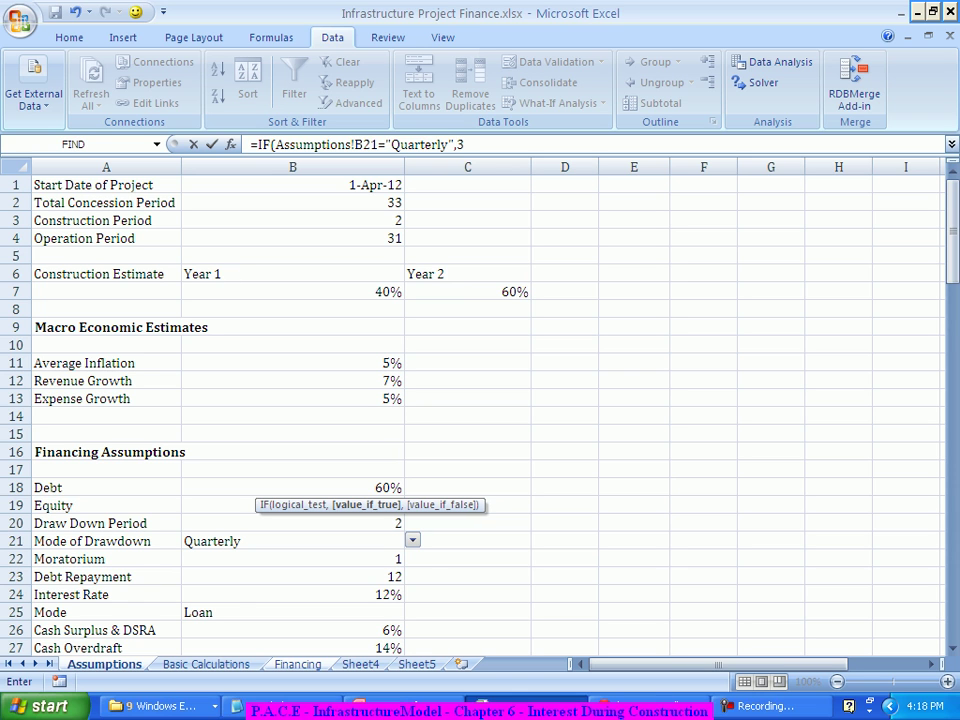
type(",")
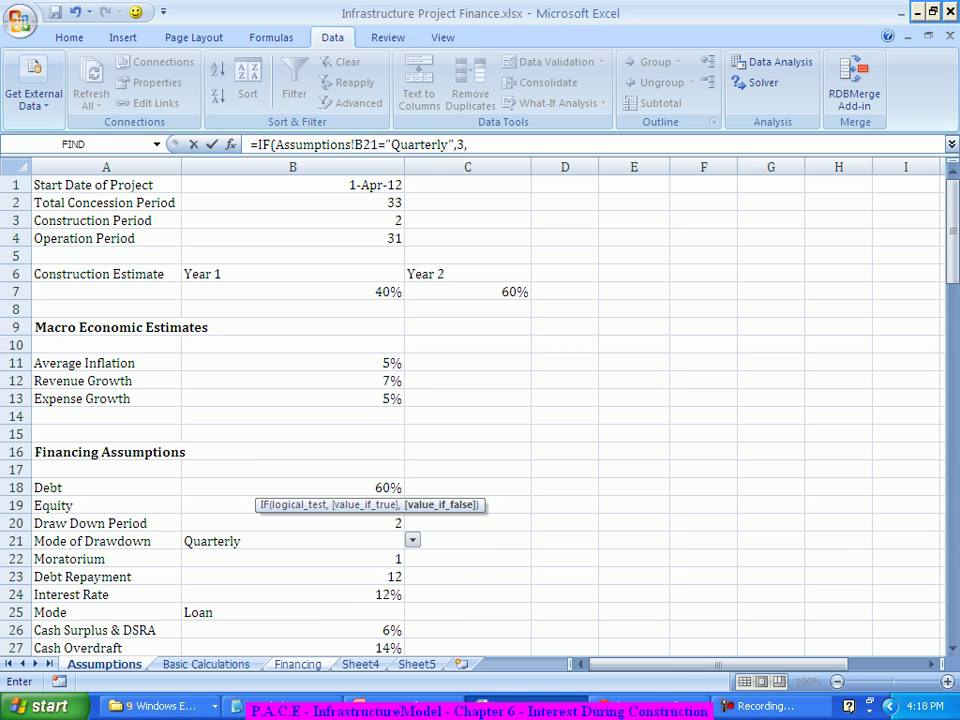
type("IF(")
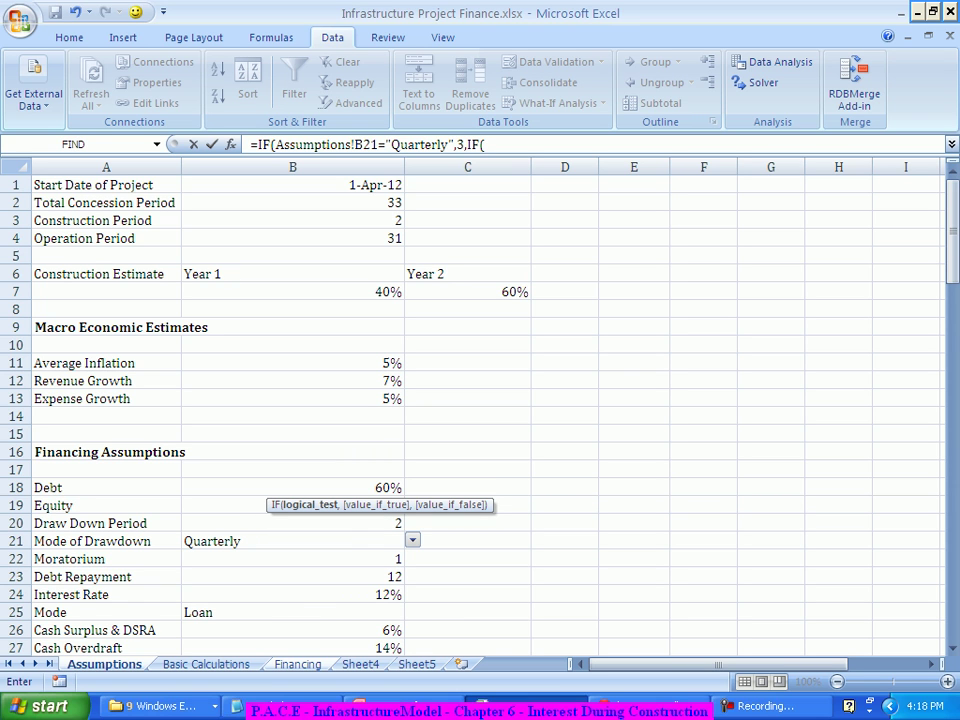
key("Down")
key("Down")
key("Down")
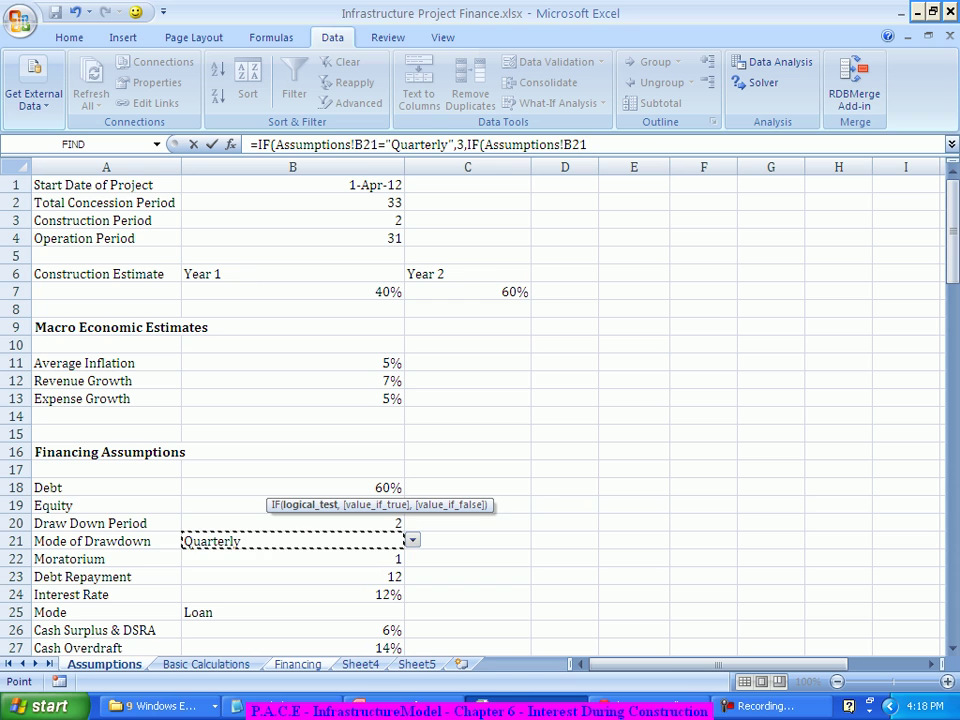
type("=\"Half Yearly\",6,12")
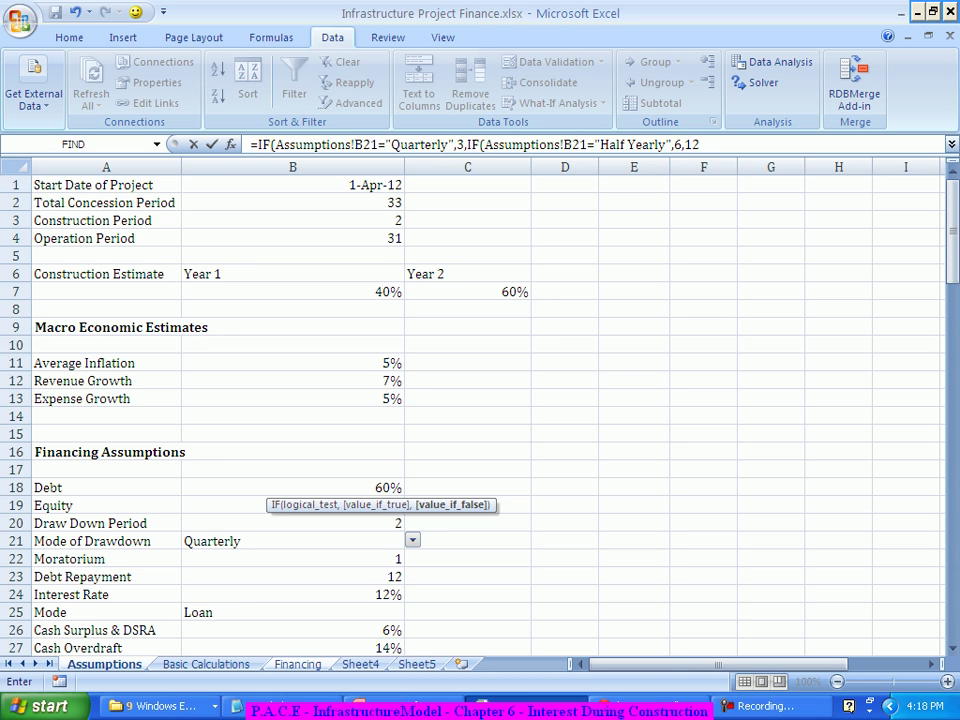
type("))")
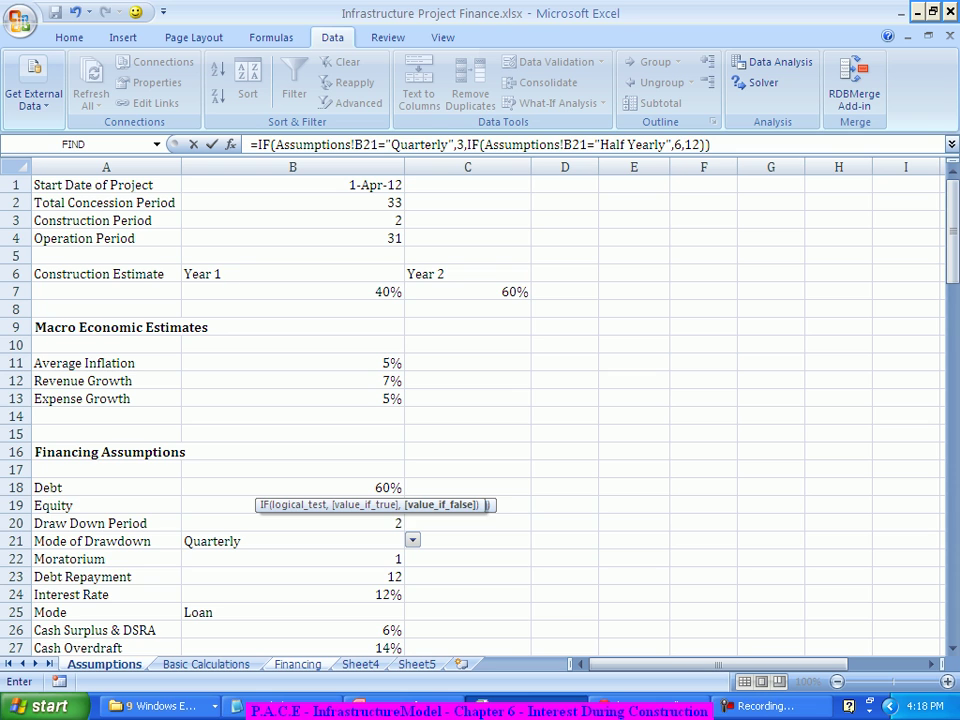
key("Return")
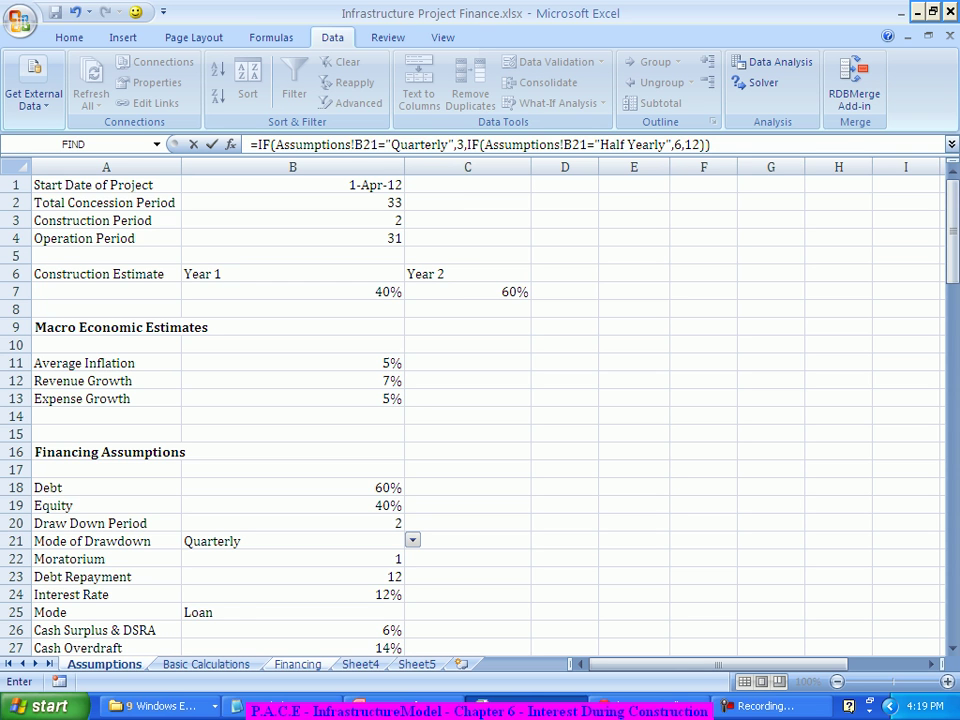
key("Return")
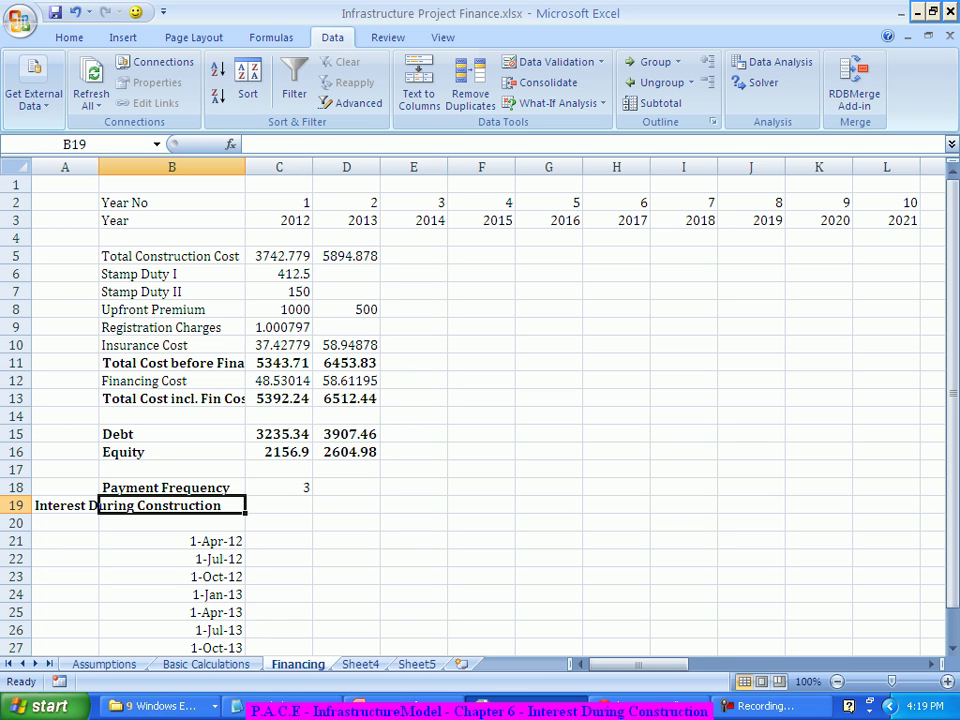
Set Mode of Drawdown in cell B21 of the Assumptions sheet to Half Yearly and check the payment frequency on the Financing sheet
left_click(104, 664)
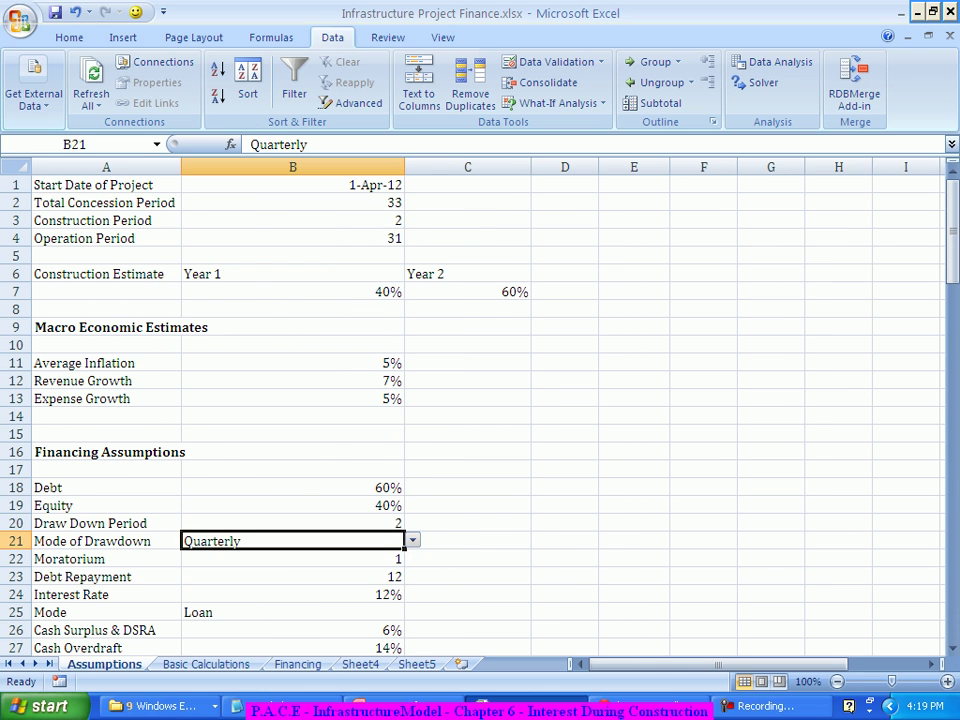
key("alt+Down")
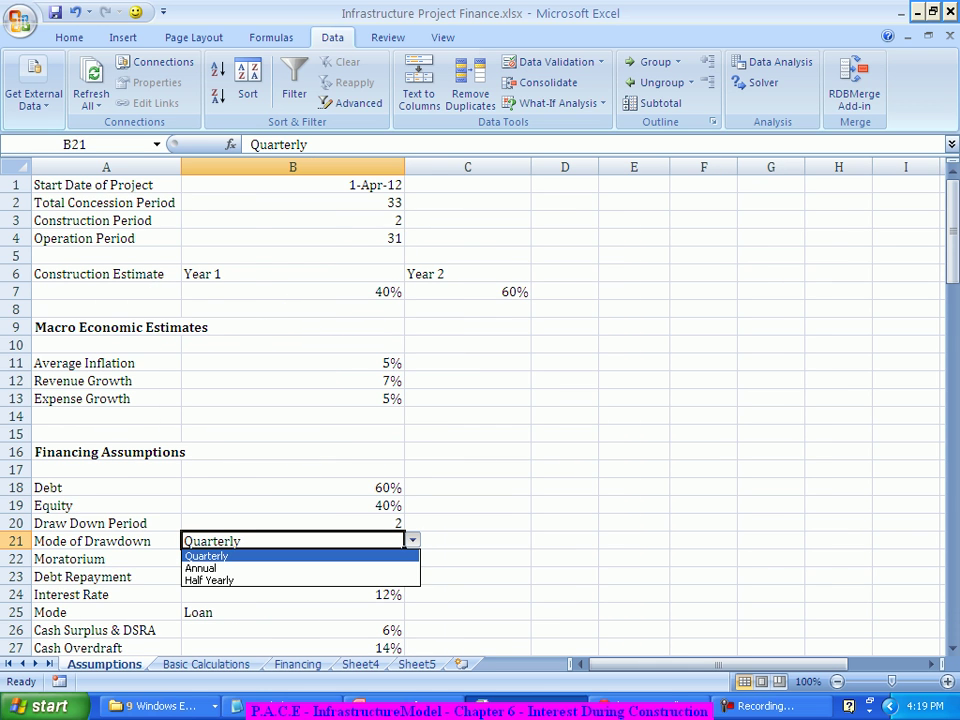
key("Down")
key("Down")
key("Return")
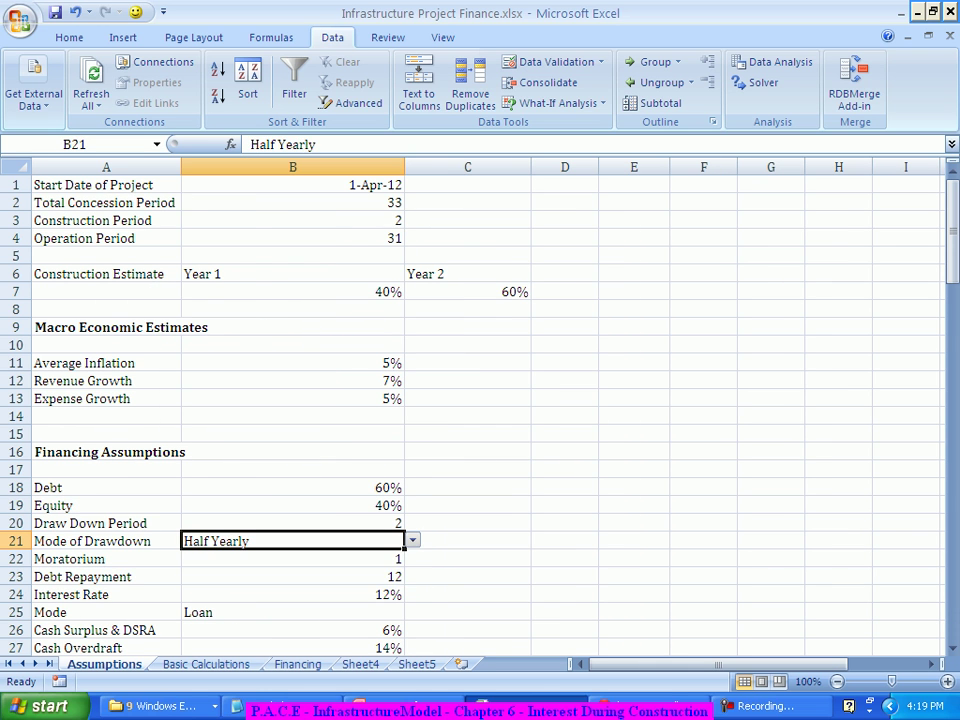
key("ctrl+Page_Down")
key("ctrl+Page_Down")
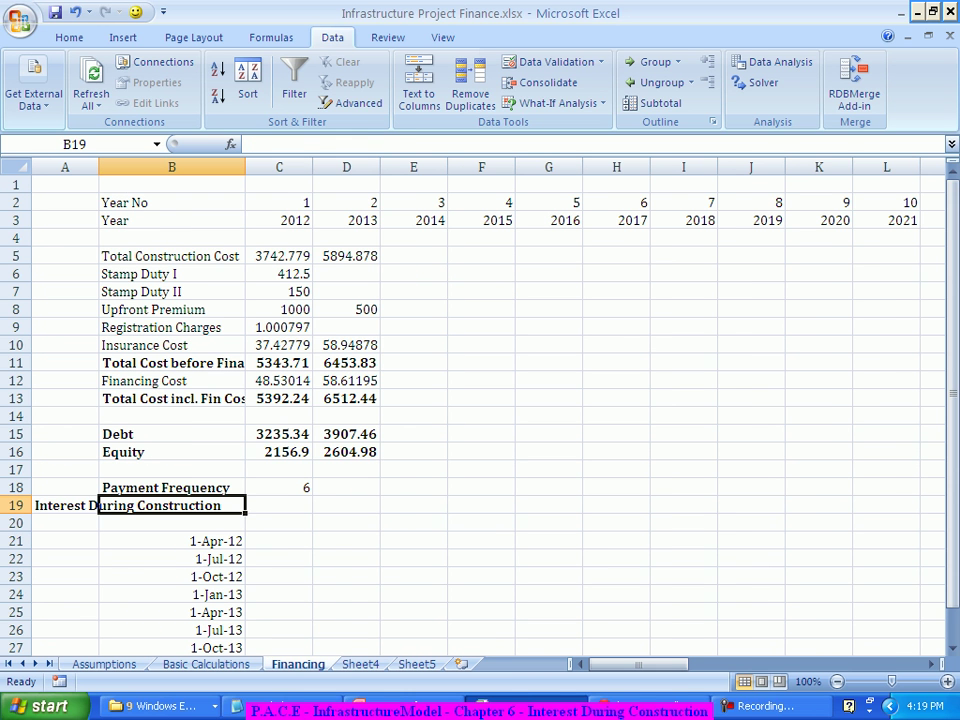
Set Mode of Drawdown in cell B21 of the Assumptions sheet to Annual and check the payment frequency on the Financing sheet
left_click(279, 487)
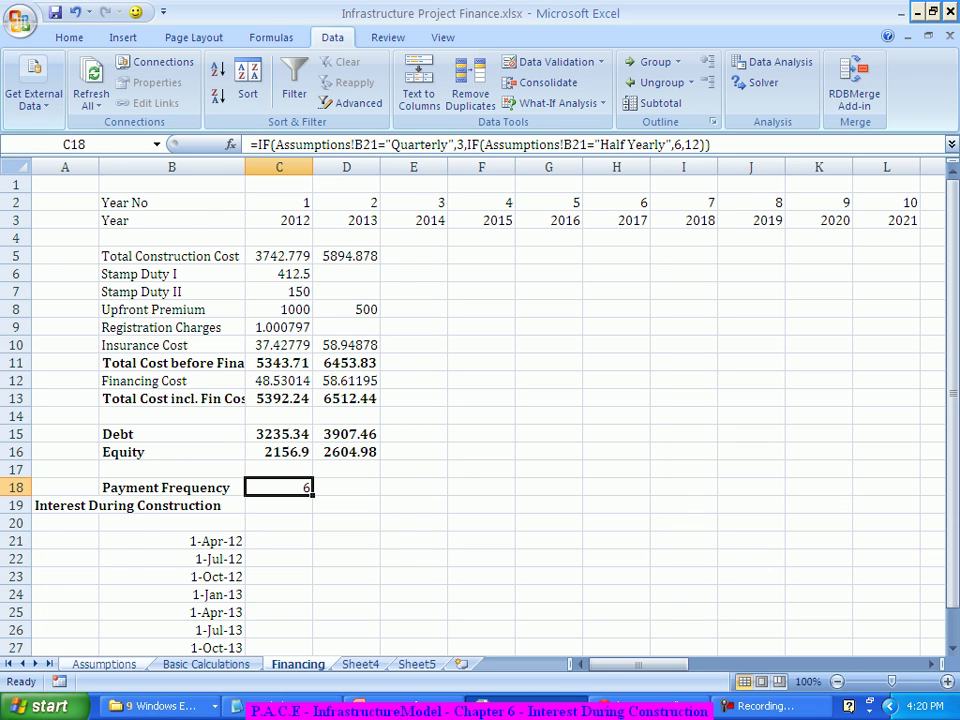
key("ctrl+bracketleft")
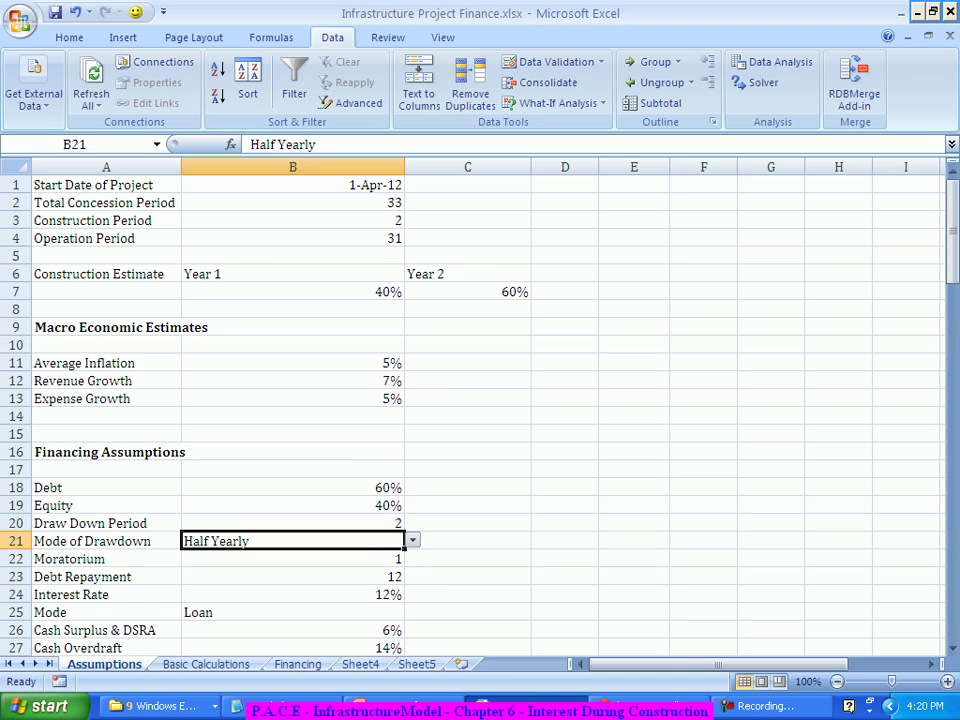
left_click(412, 540)
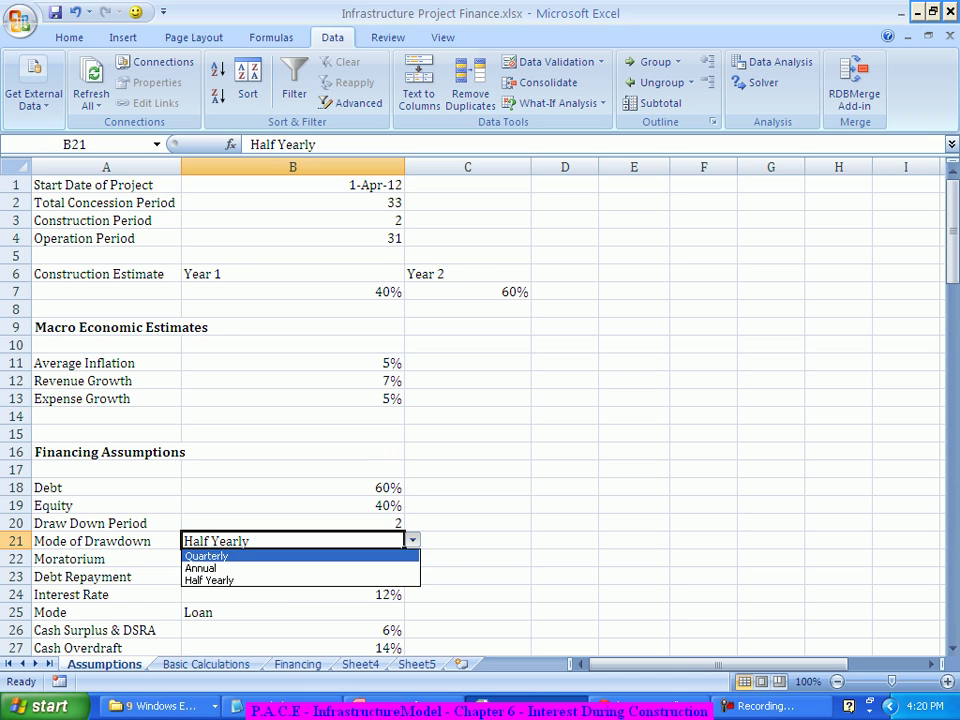
key("Return")
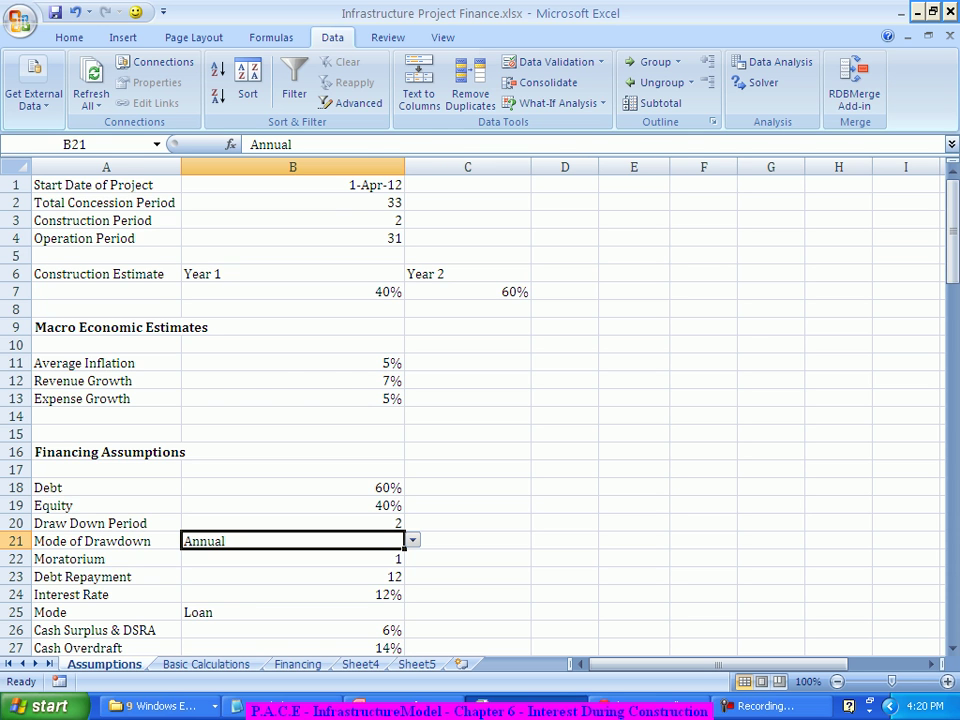
key("ctrl+Page_Down")
key("ctrl+Page_Down")
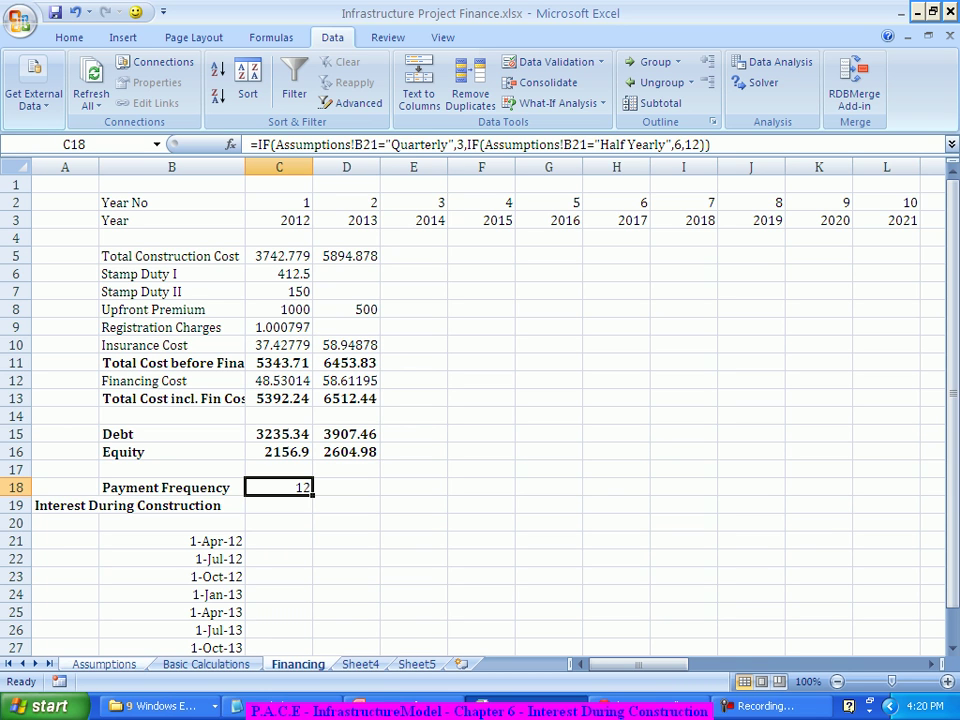
Set Mode of Drawdown in cell B21 of the Assumptions sheet to Quarterly and check the payment frequency on the Financing sheet
left_click(104, 664)
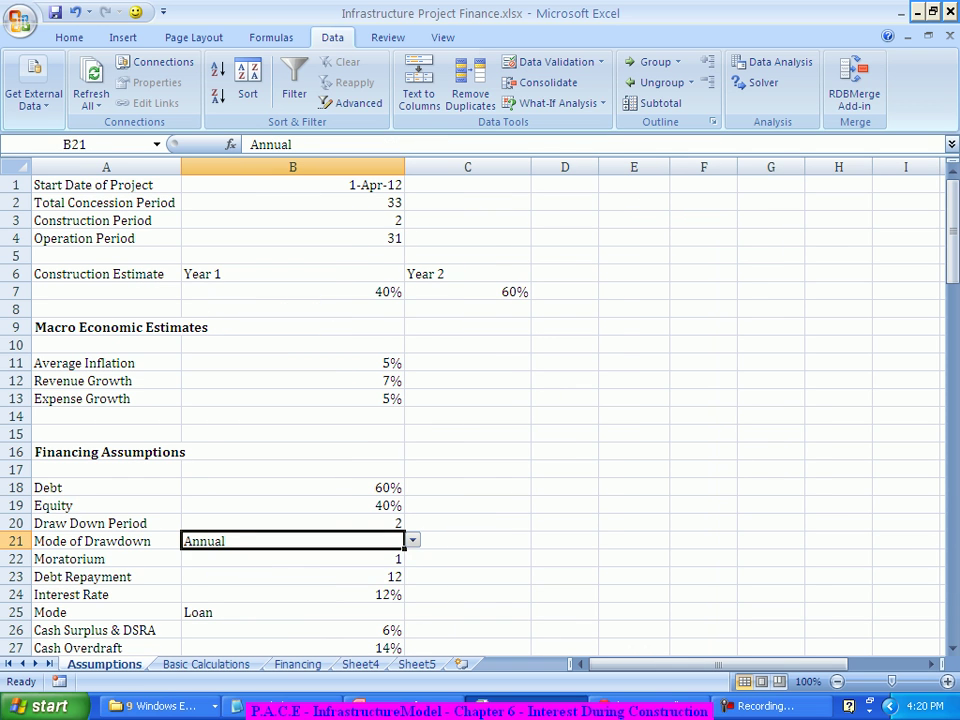
left_click(412, 540)
left_click(207, 556)
key("Return")
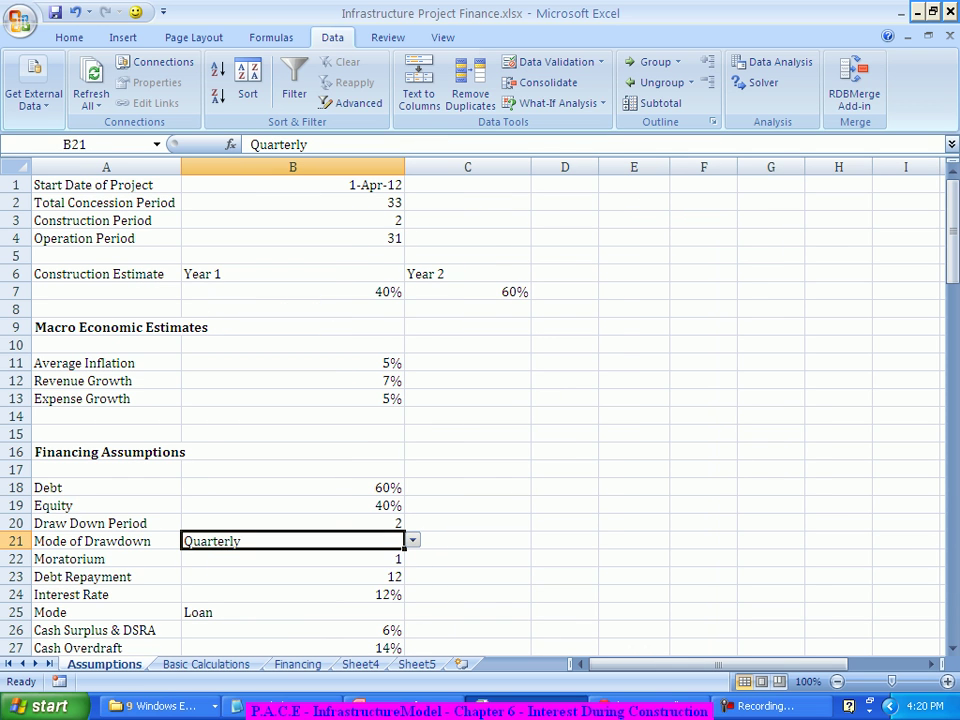
left_click(297, 664)
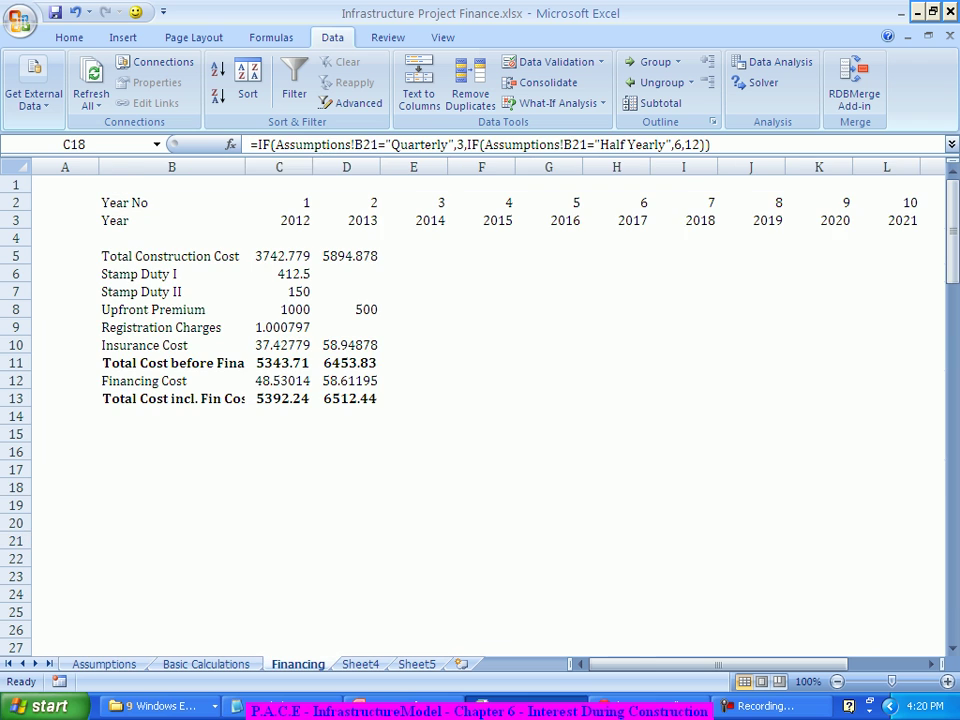
scroll(480, 400, "down", 2)
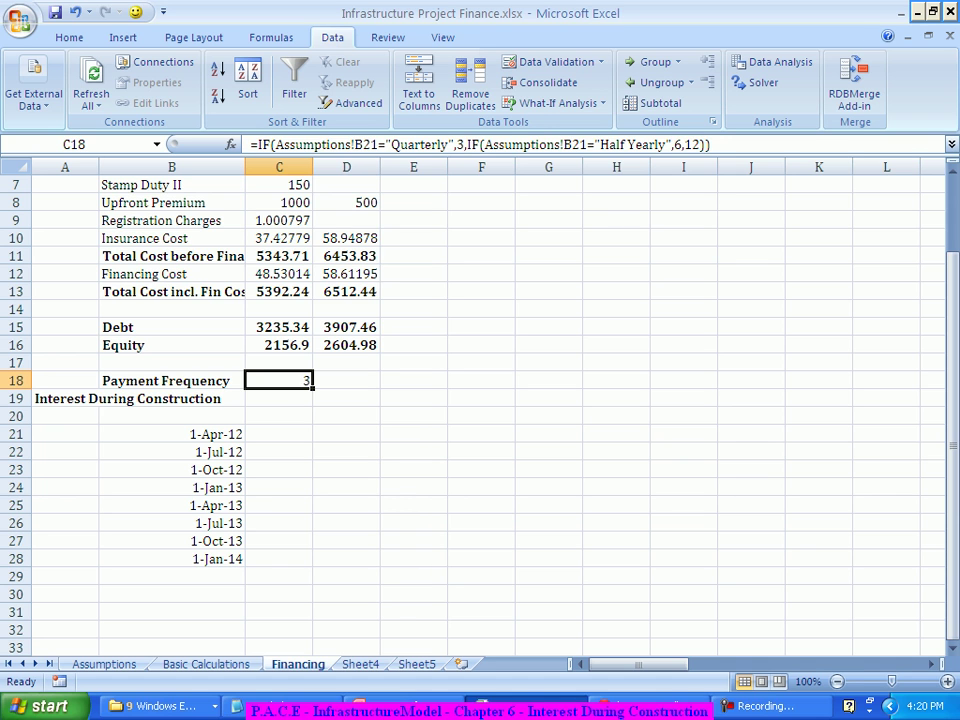
Clear the dates in cells B22:B28 of the Financing sheet, keeping only the start date in B21
left_click(171, 469)
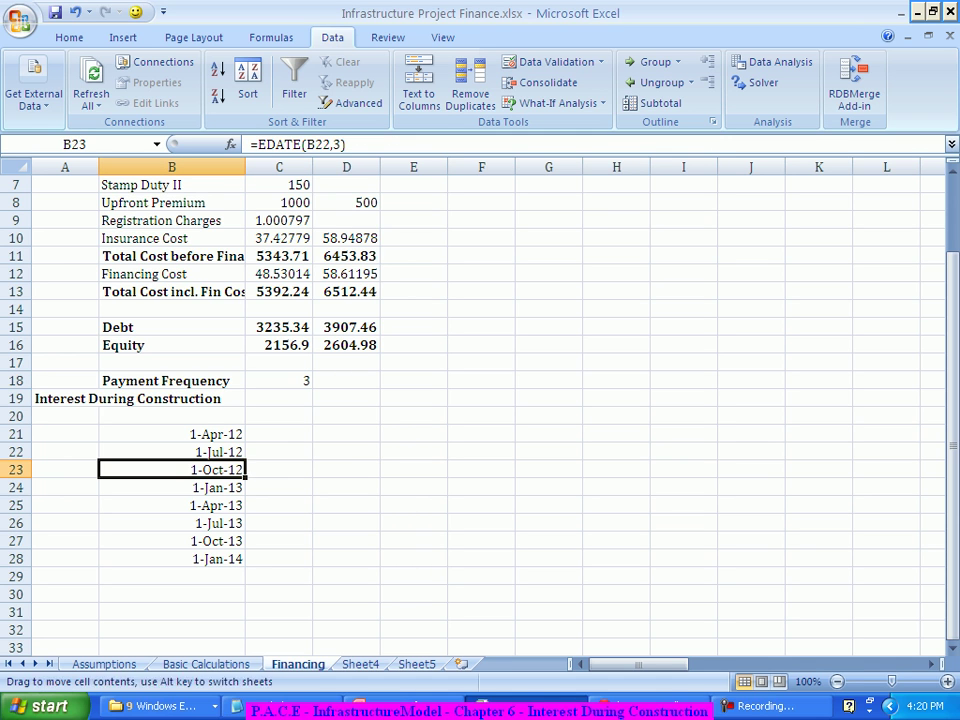
left_click(171, 452)
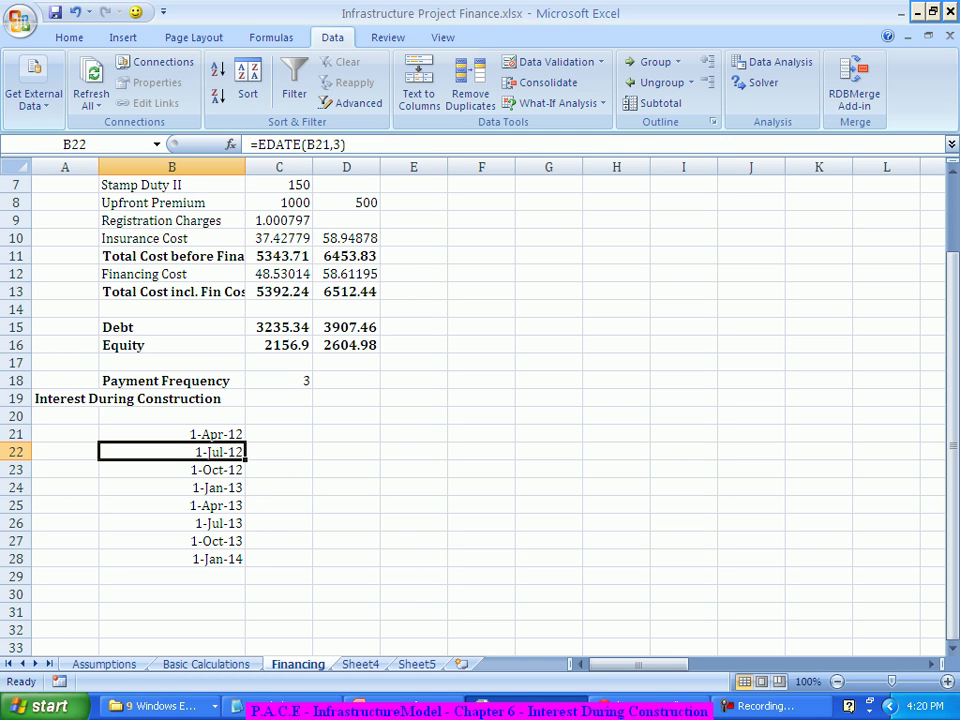
left_click_drag(171, 451, 171, 558)
key("Delete")
left_click(413, 522)
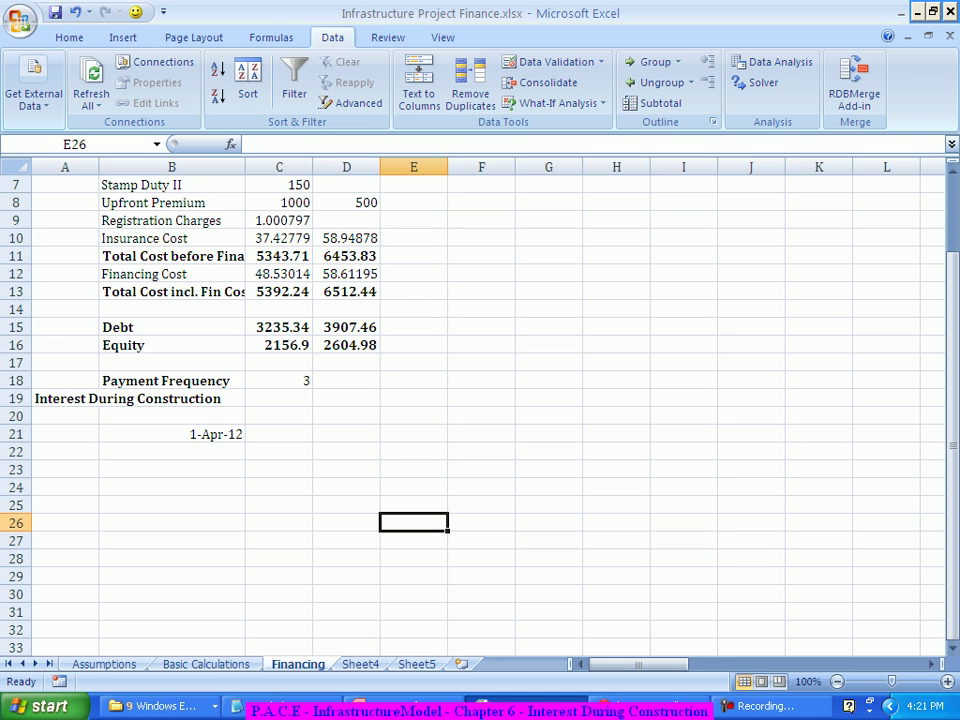
Enter =IF(B21<'Basic Calculations'!B2,EDATE(Financing!B21,Financing!$C$18),"") in cell B22 of the Financing sheet
left_click(171, 451)
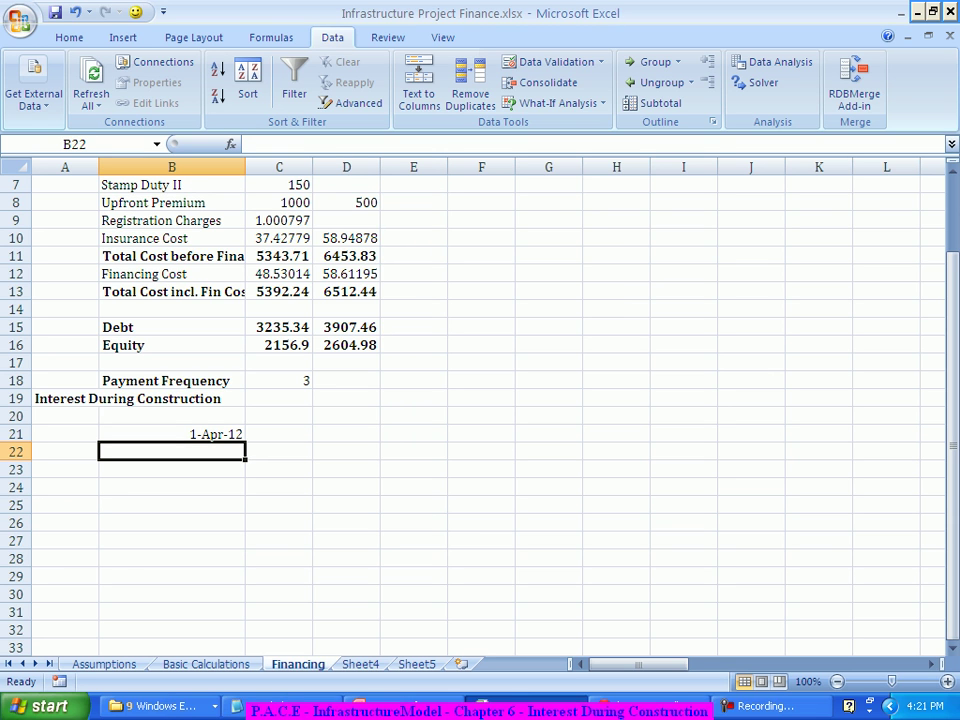
type("=IF(")
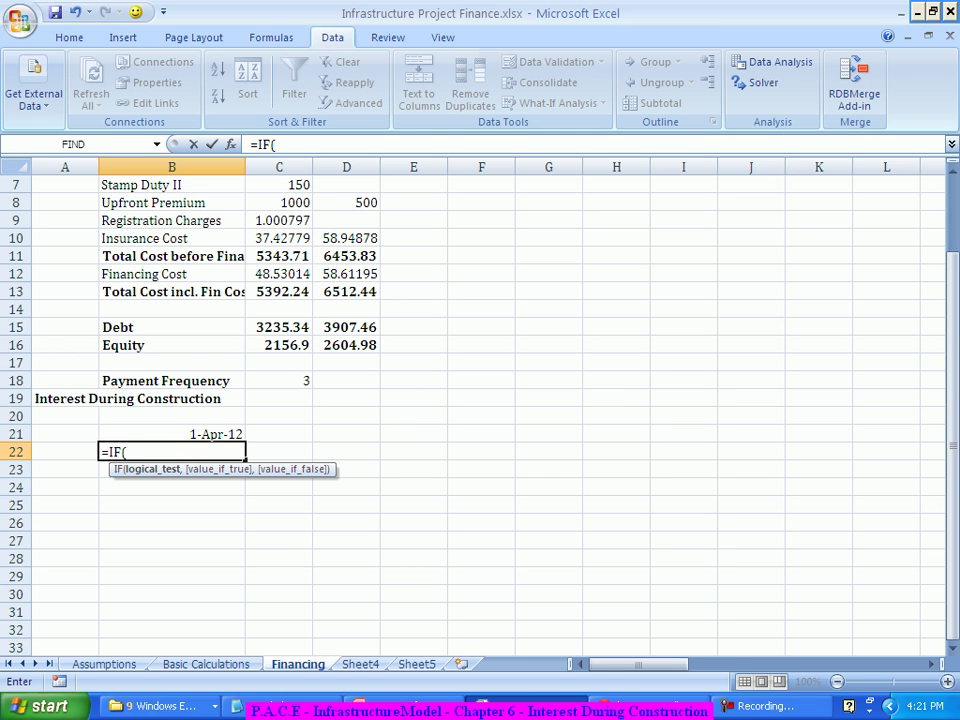
key("Up")
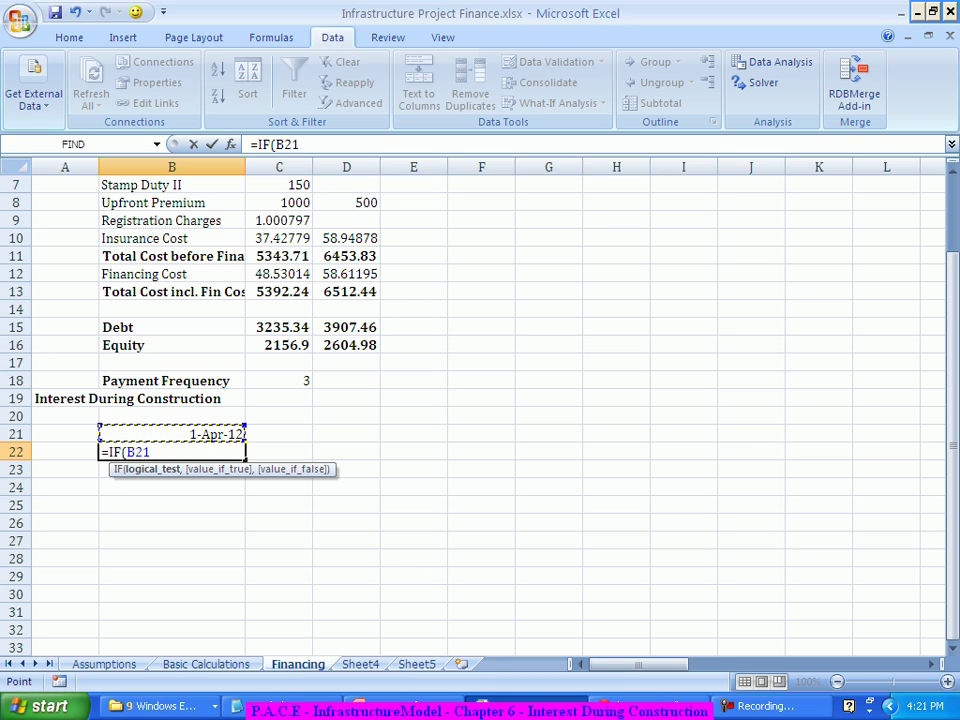
type("<")
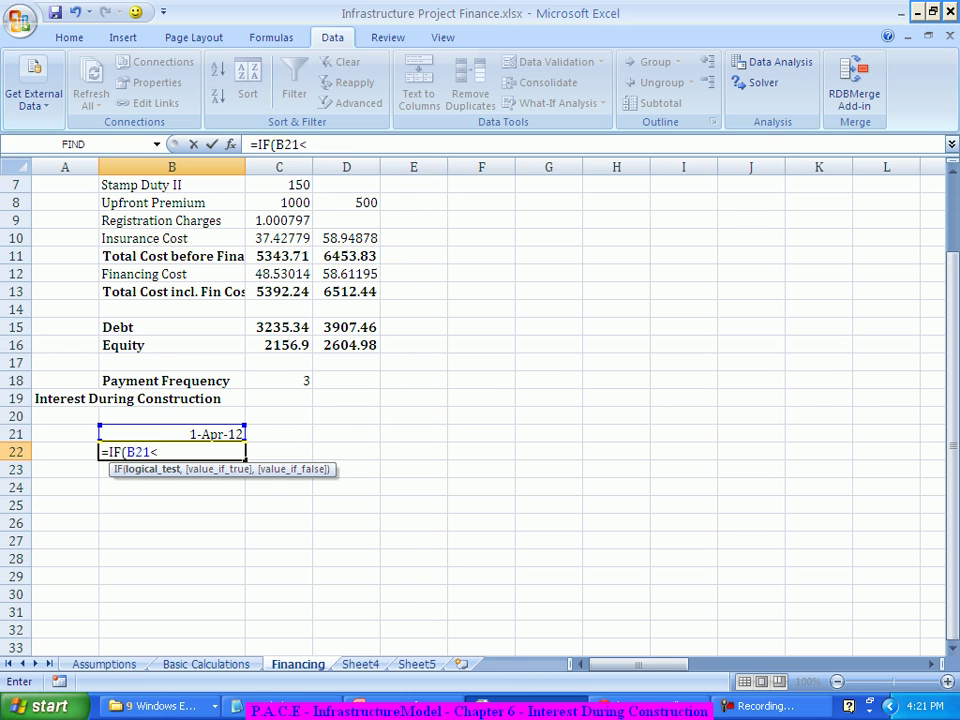
key("ctrl+Page_Up")
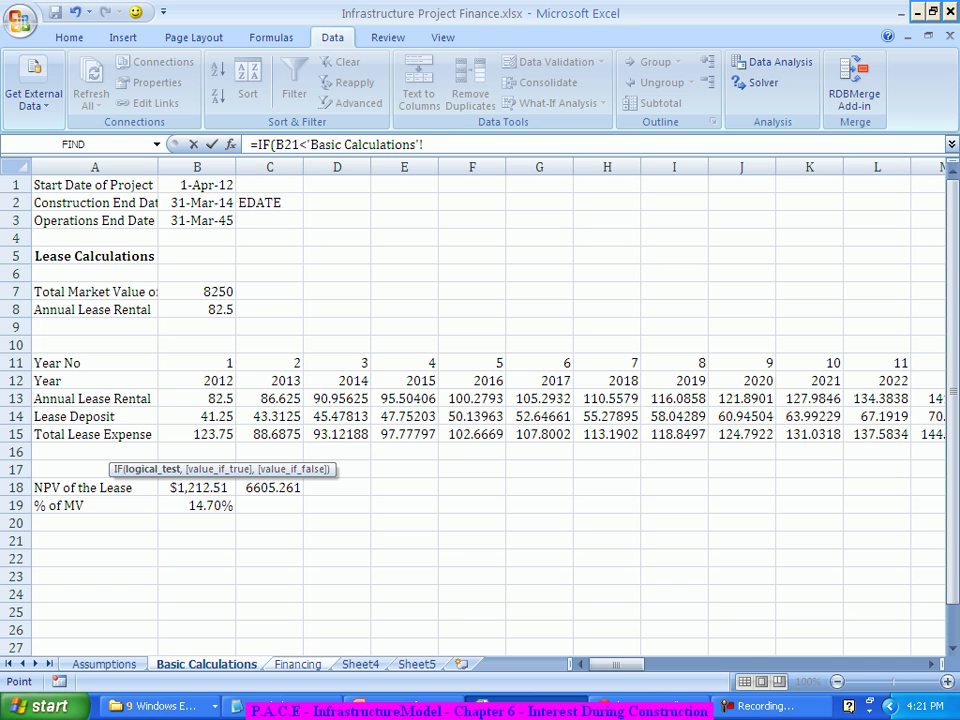
left_click(197, 202)
type(",")
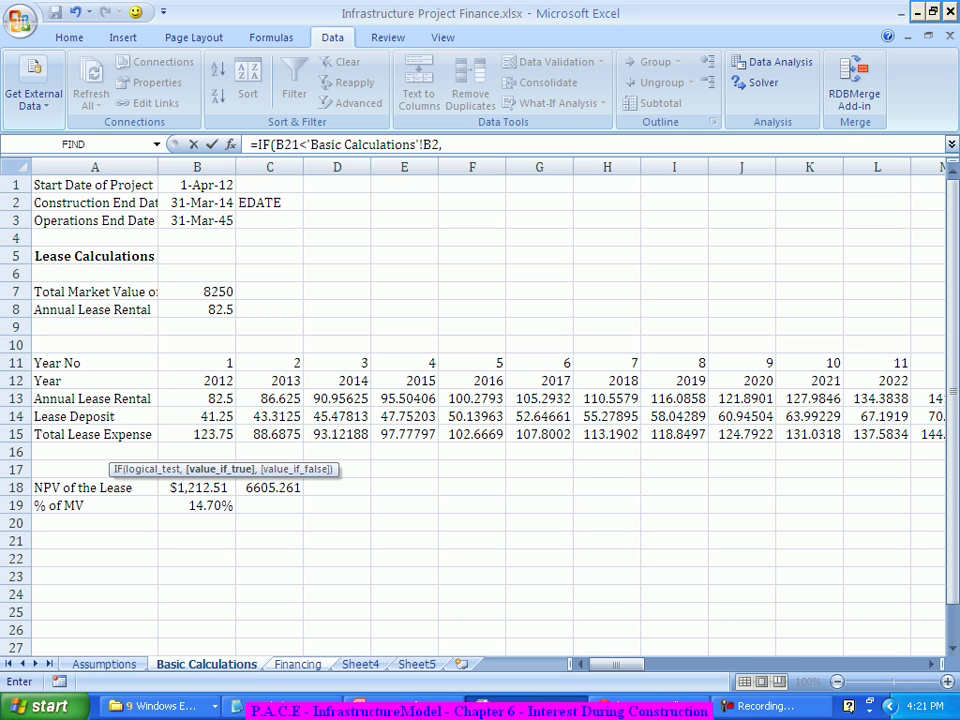
type("edate")
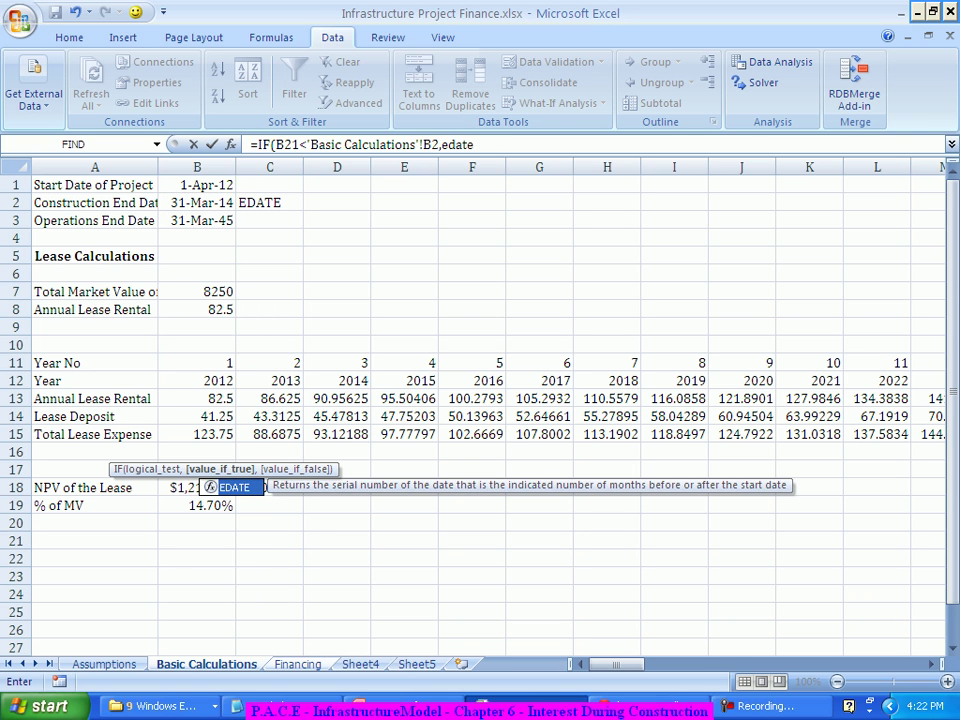
key("Tab")
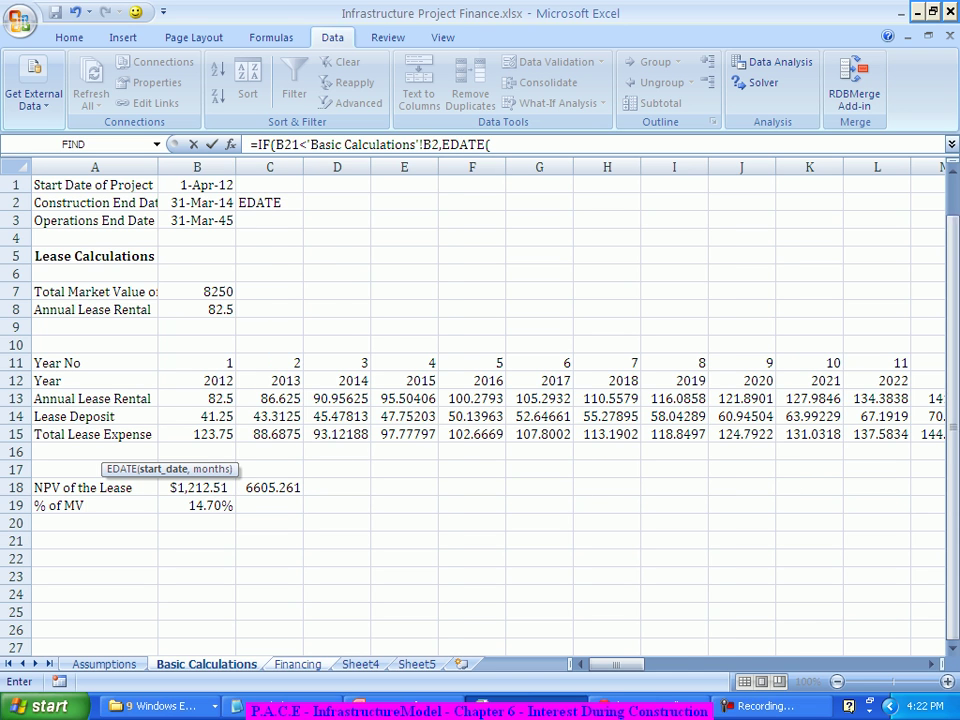
key("ctrl+Page_Down")
key("Up")
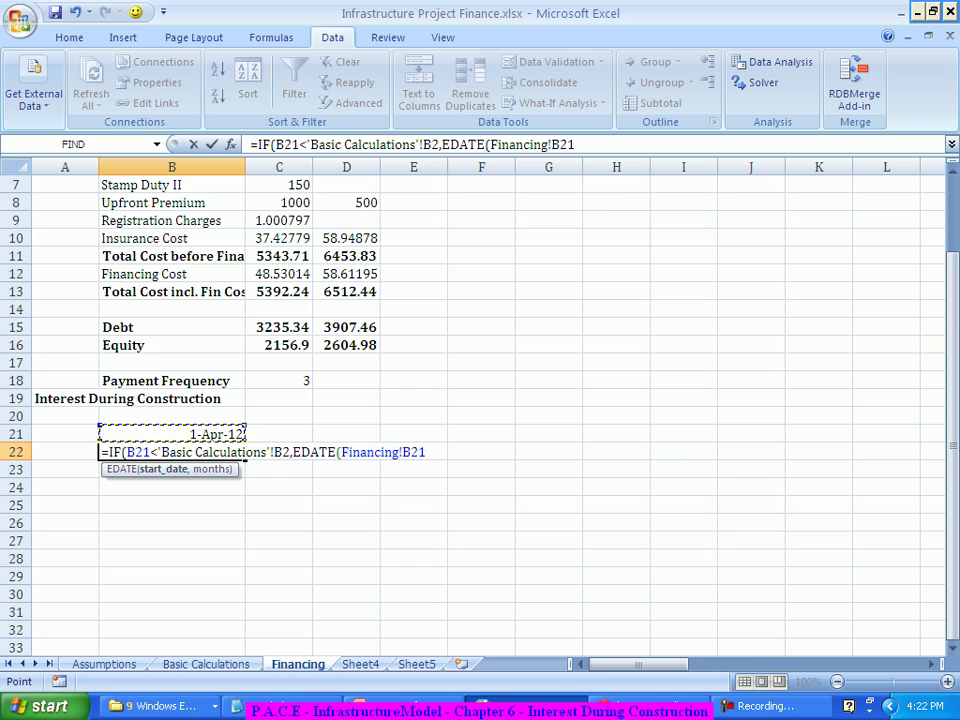
type(",")
left_click(279, 380)
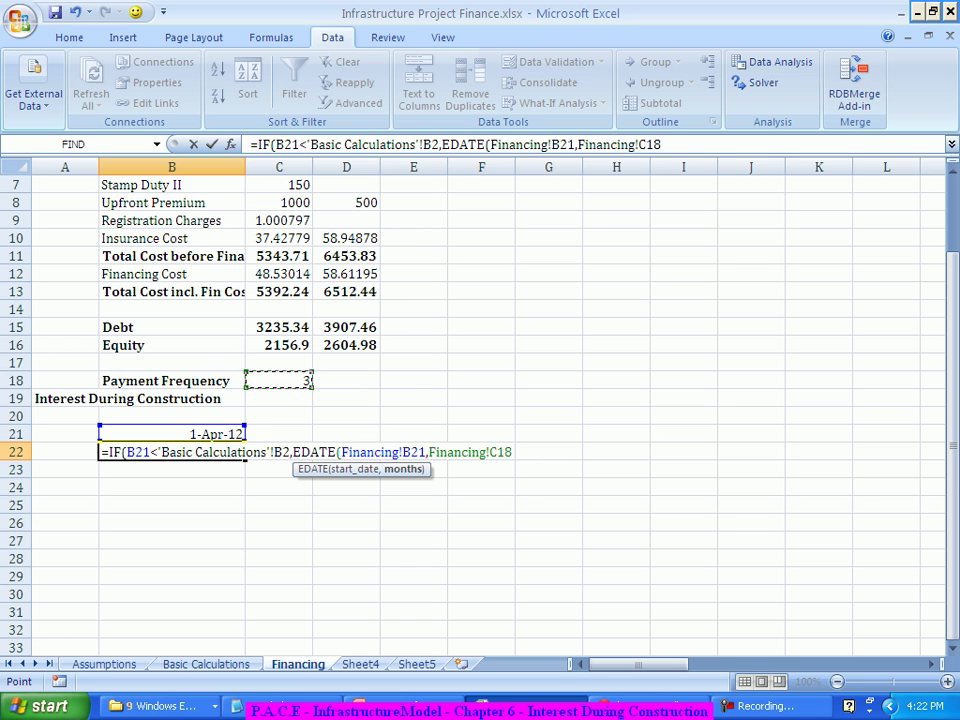
key("F4")
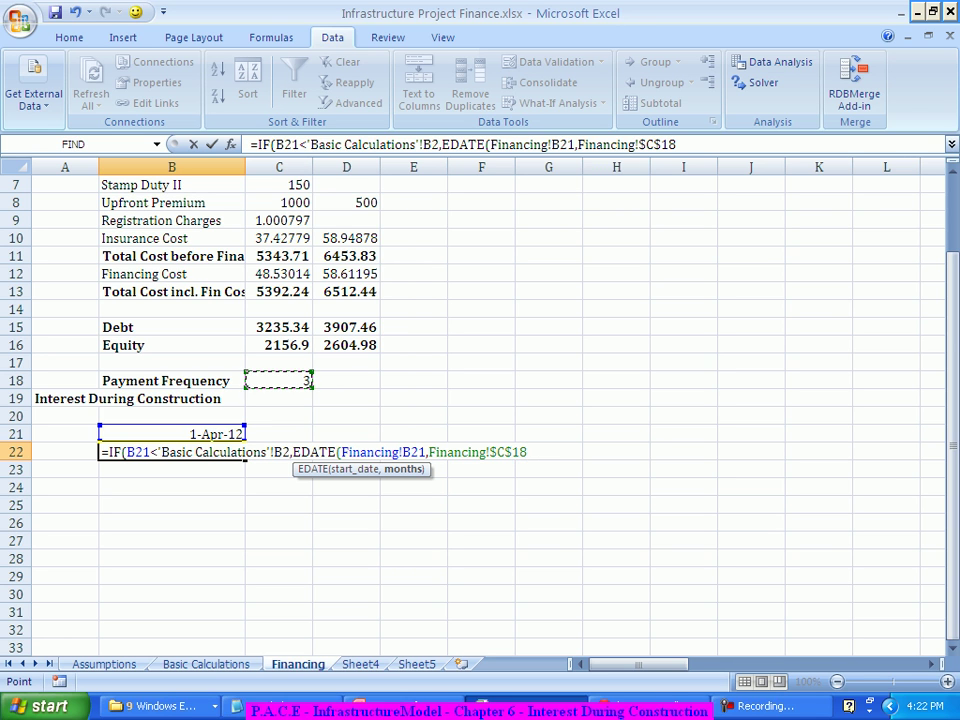
type("),\"\")")
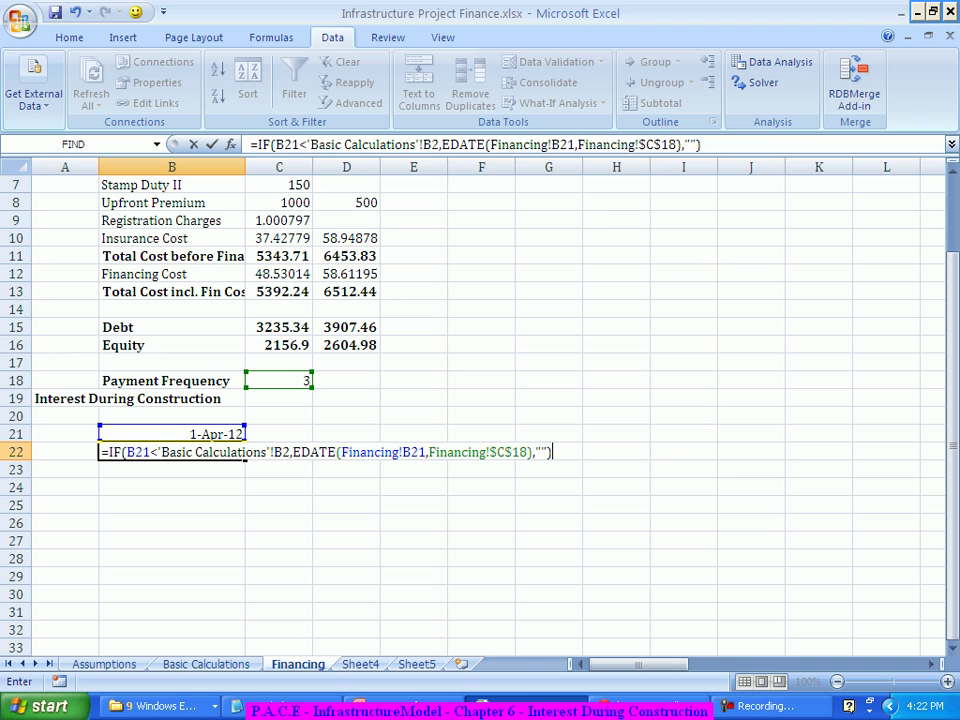
key("Return")
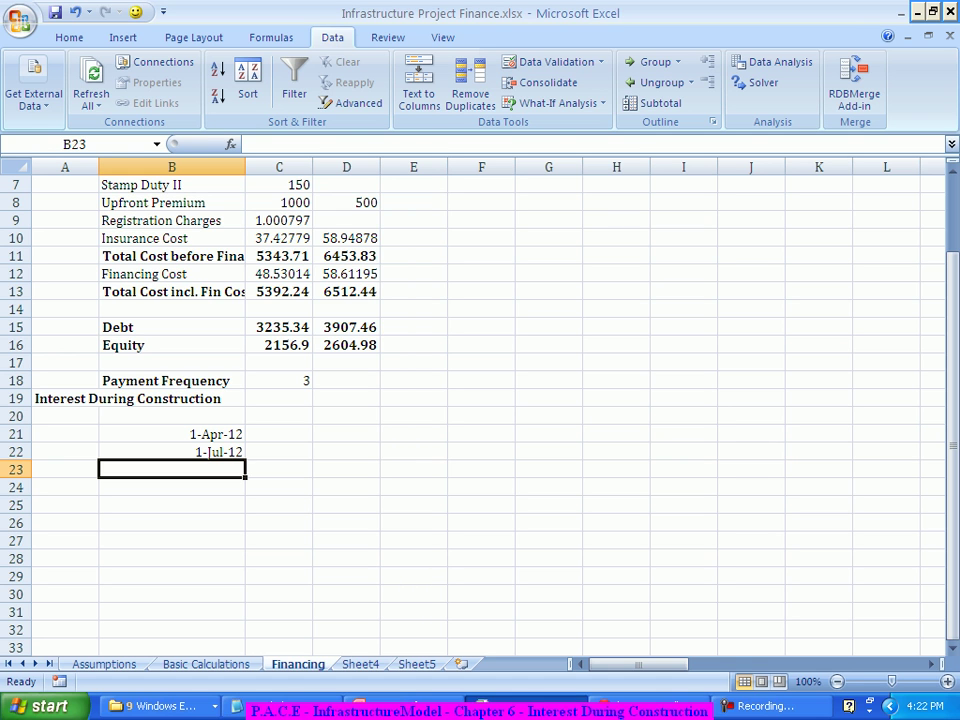
Try to fill the date formula from cell B22 down through B33 on the Financing sheet
left_click(171, 452)
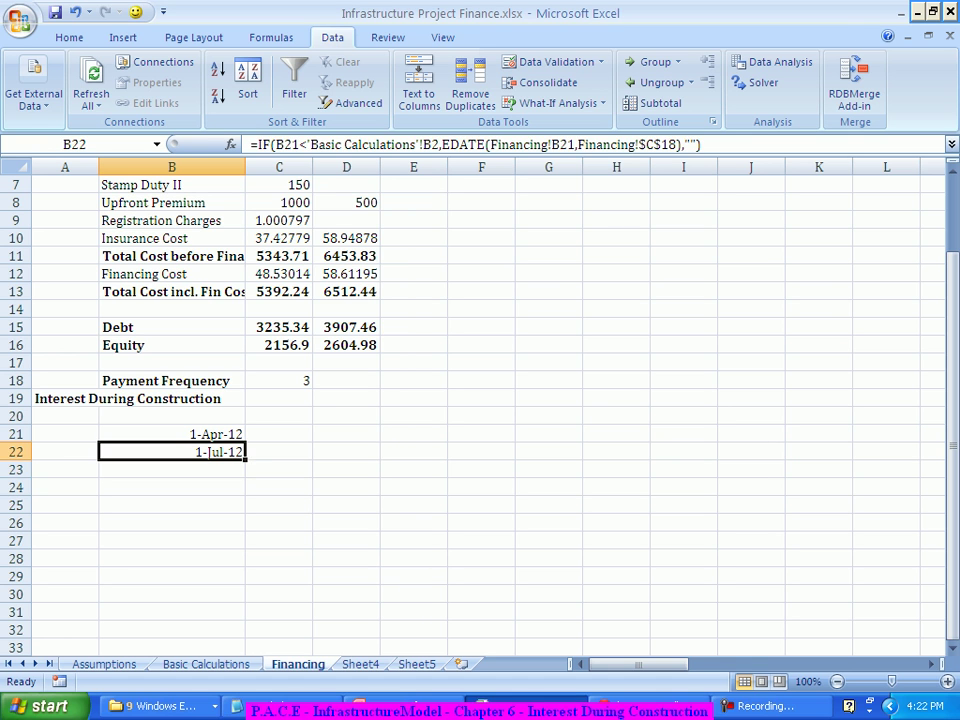
left_click(171, 434)
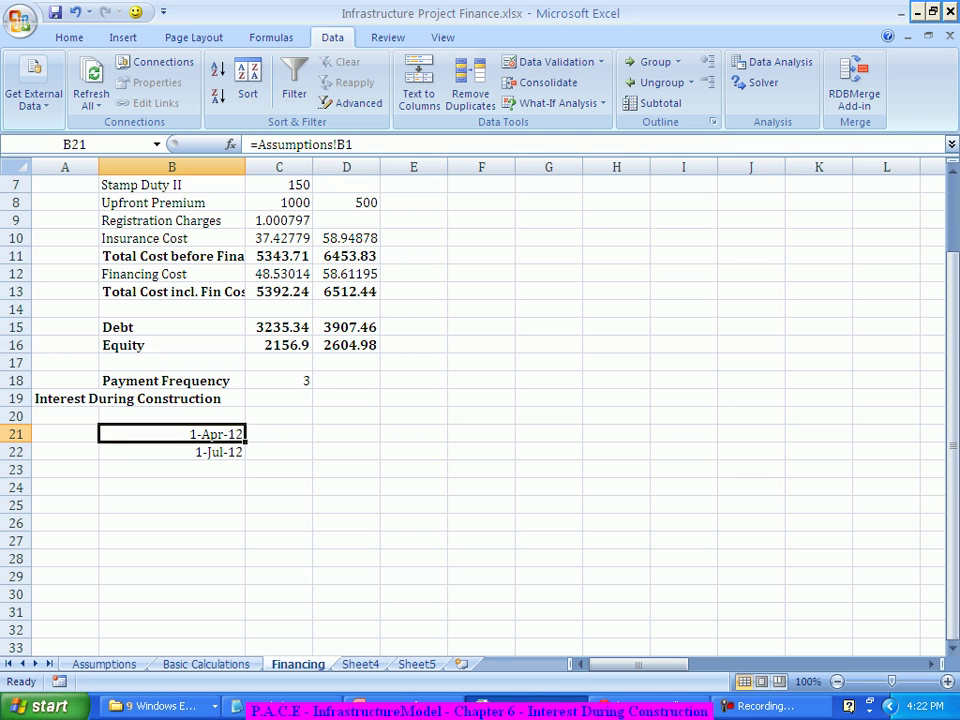
left_click(171, 452)
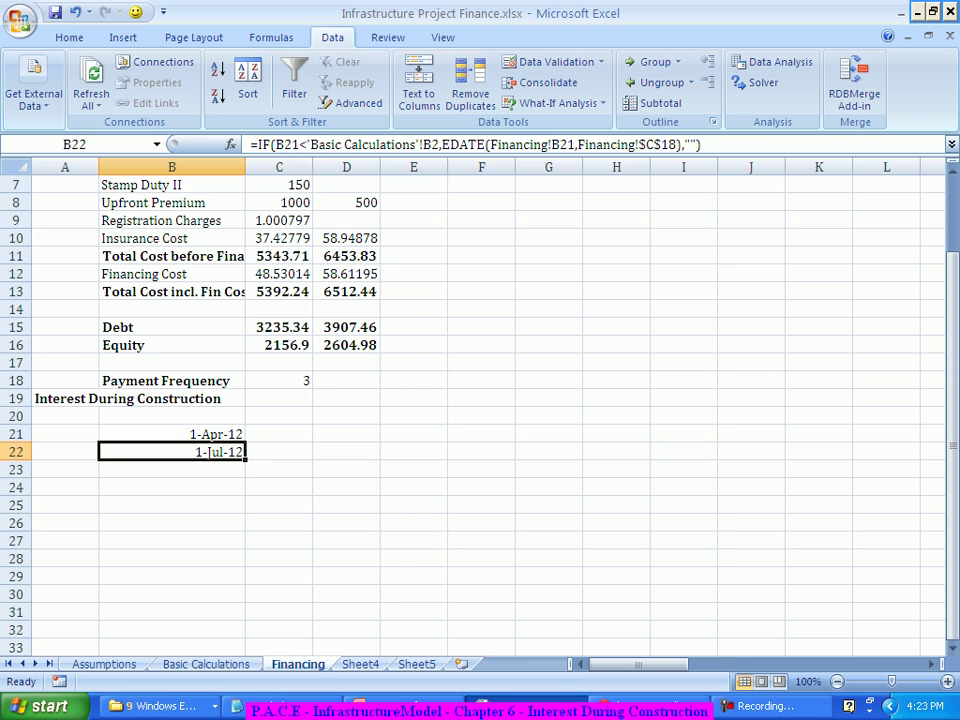
left_click_drag(245, 459, 255, 646)
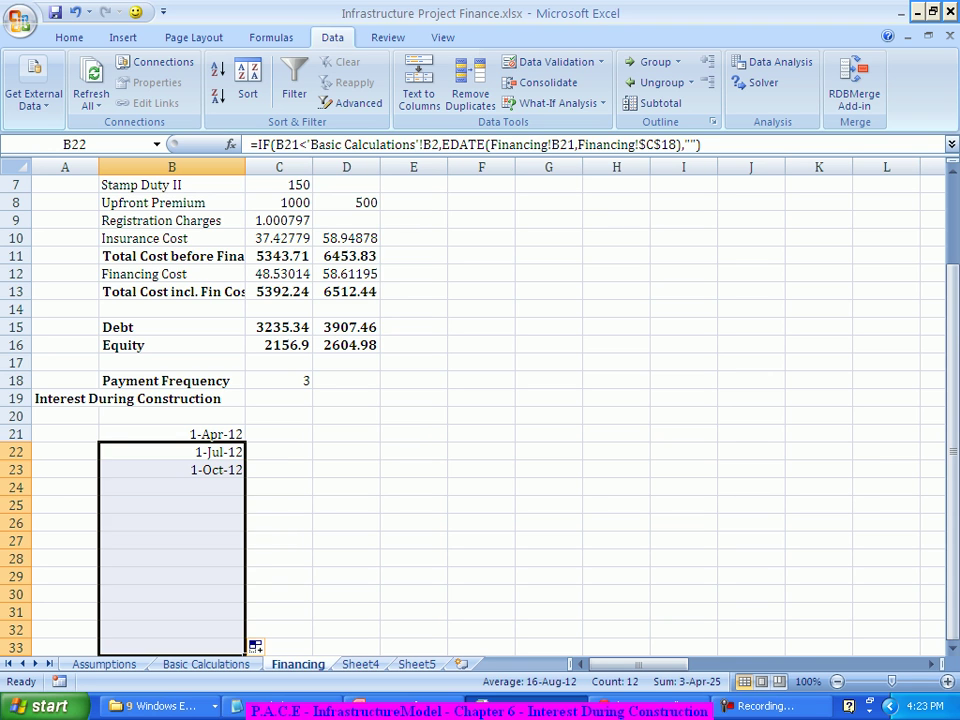
Make the 'Basic Calculations'!B2 reference in the B22 date formula absolute as $B$2
left_click(209, 452)
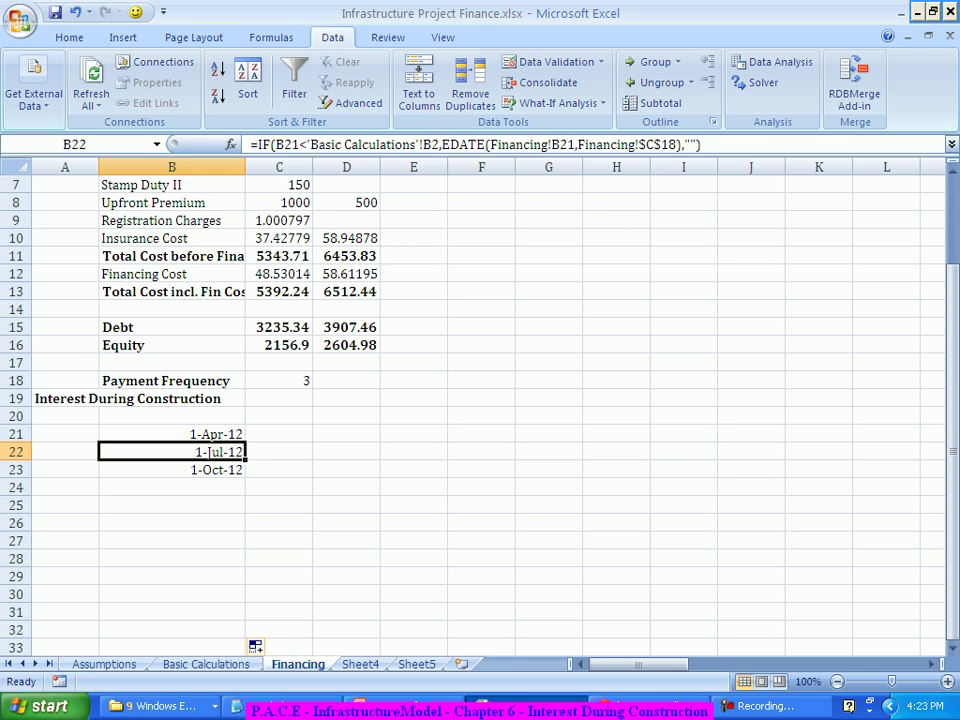
double_click(437, 145)
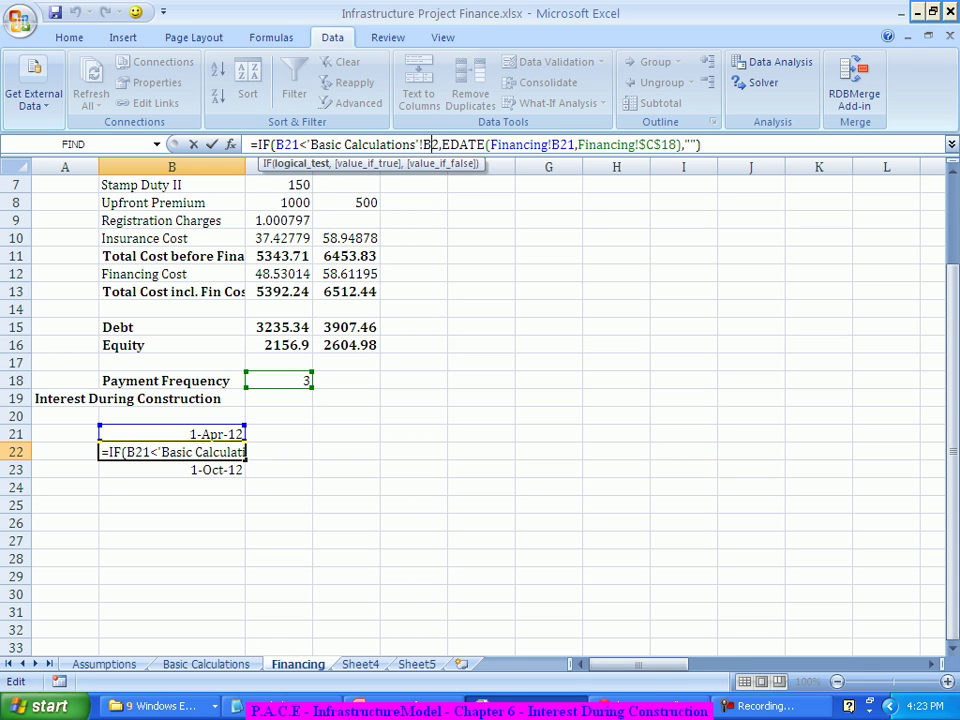
key("F4")
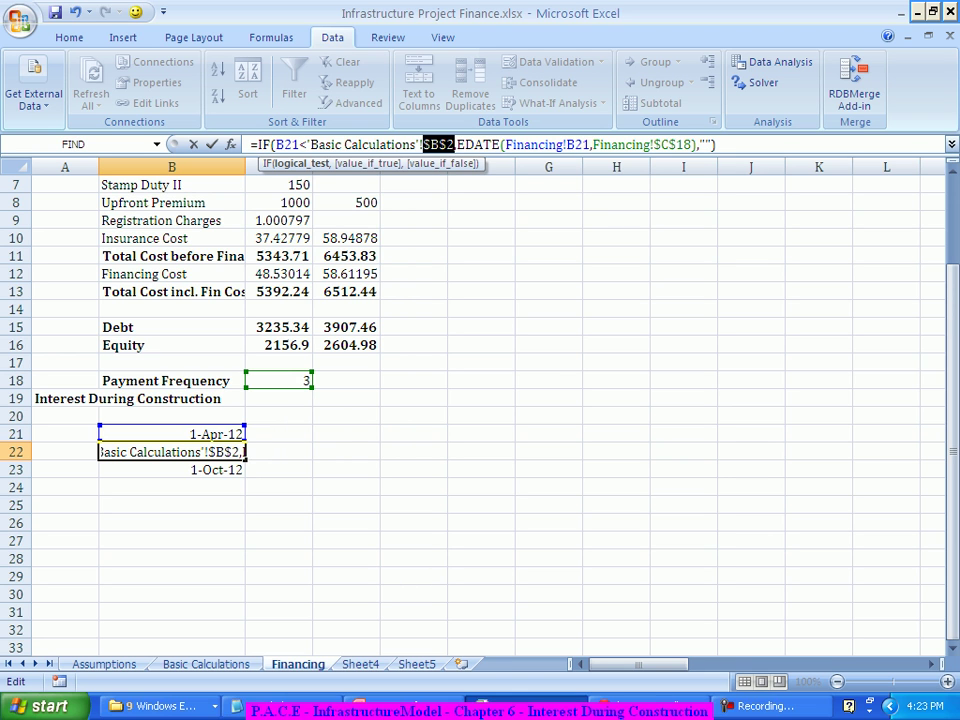
key("Return")
Fill the corrected date formula from cell B22 down through B31
left_click(171, 452)
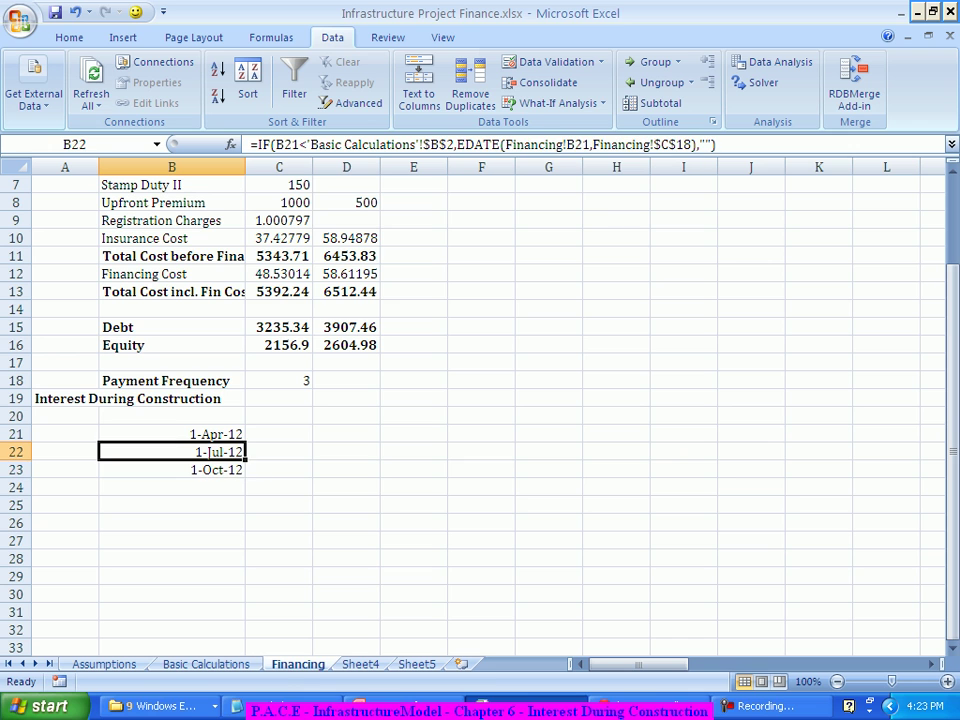
left_click_drag(245, 461, 245, 617)
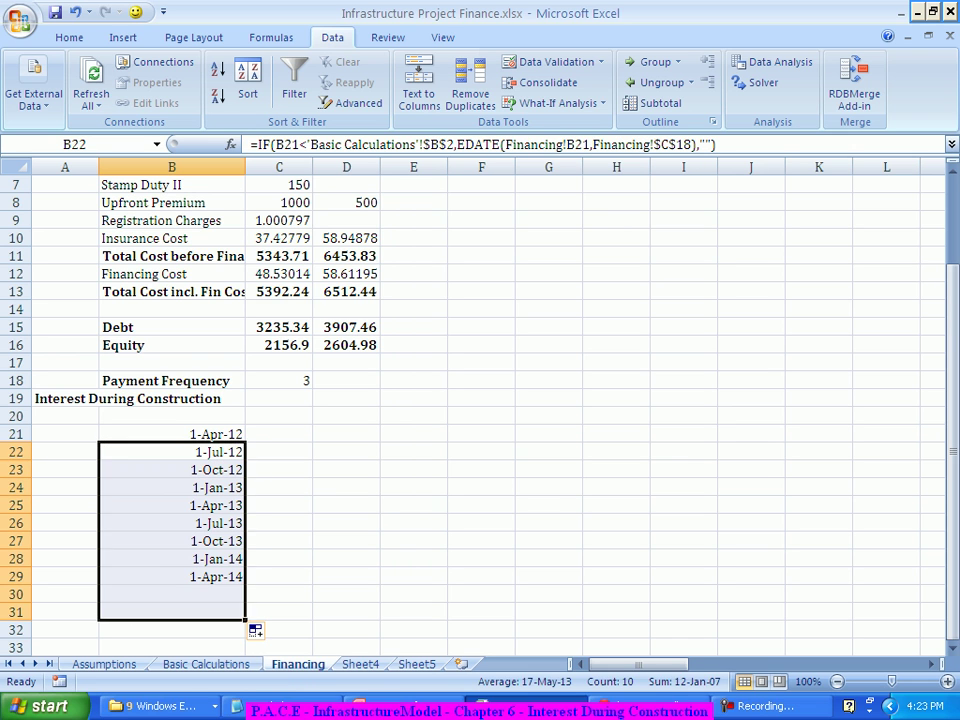
left_click(346, 522)
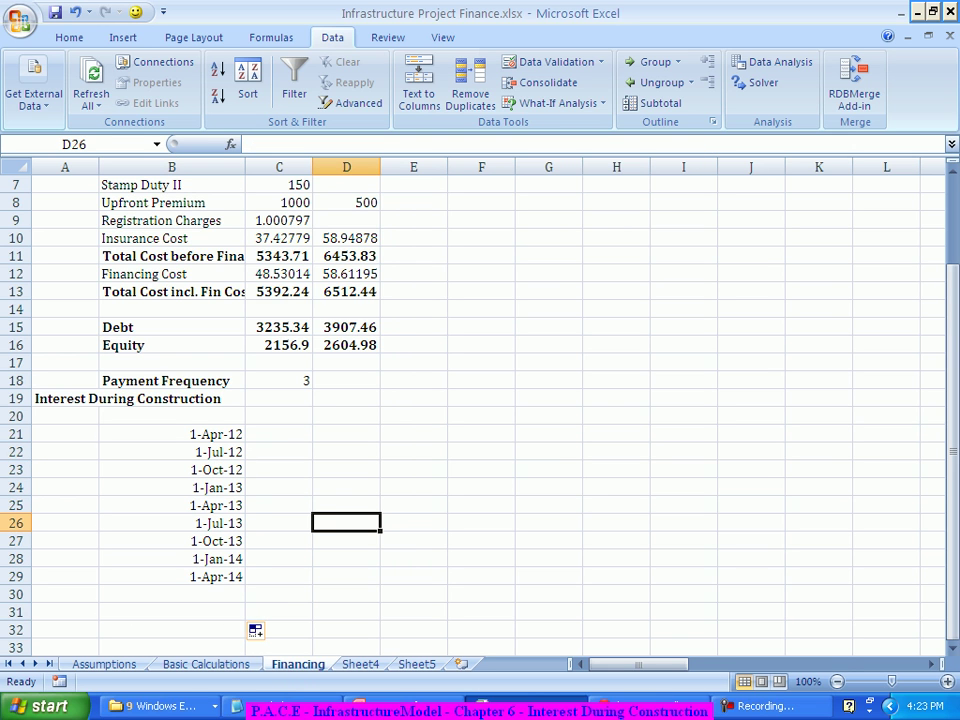
left_click(279, 452)
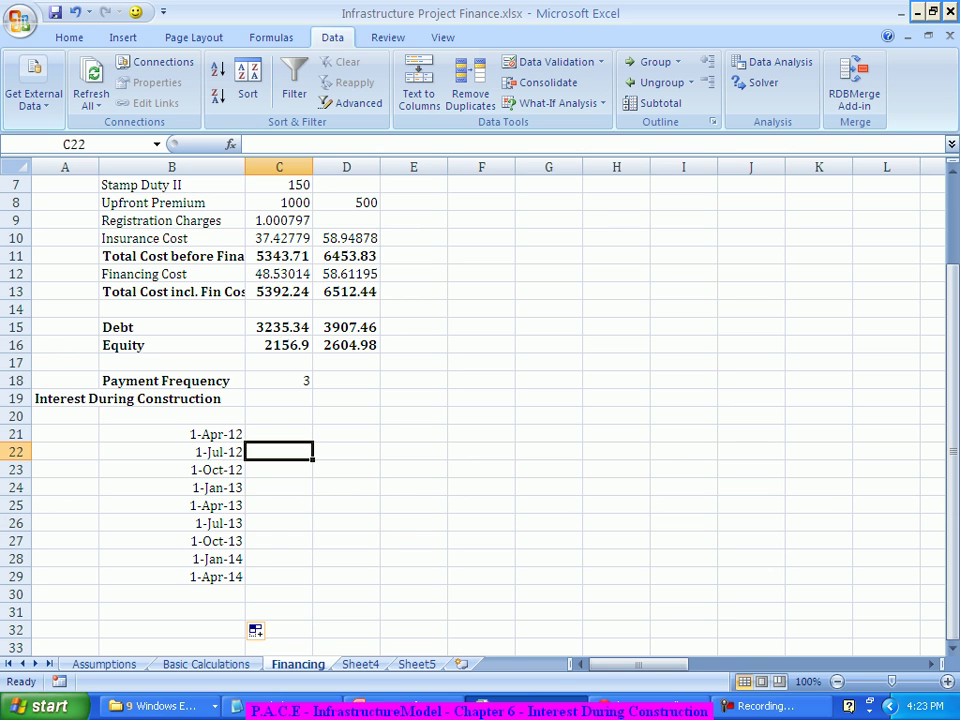
type("=if")
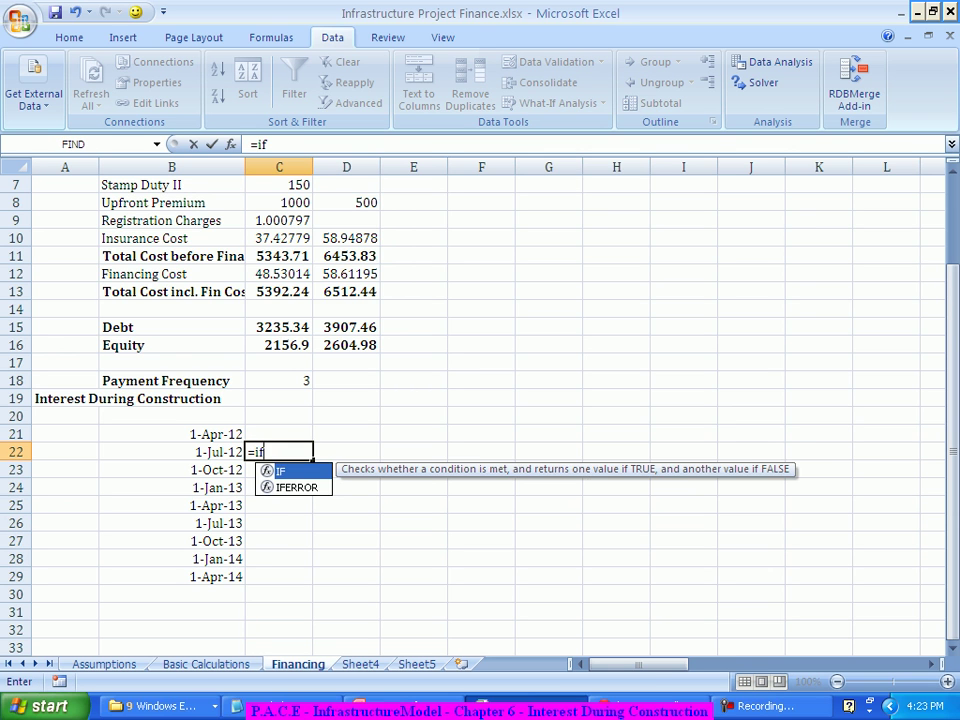
key("Tab")
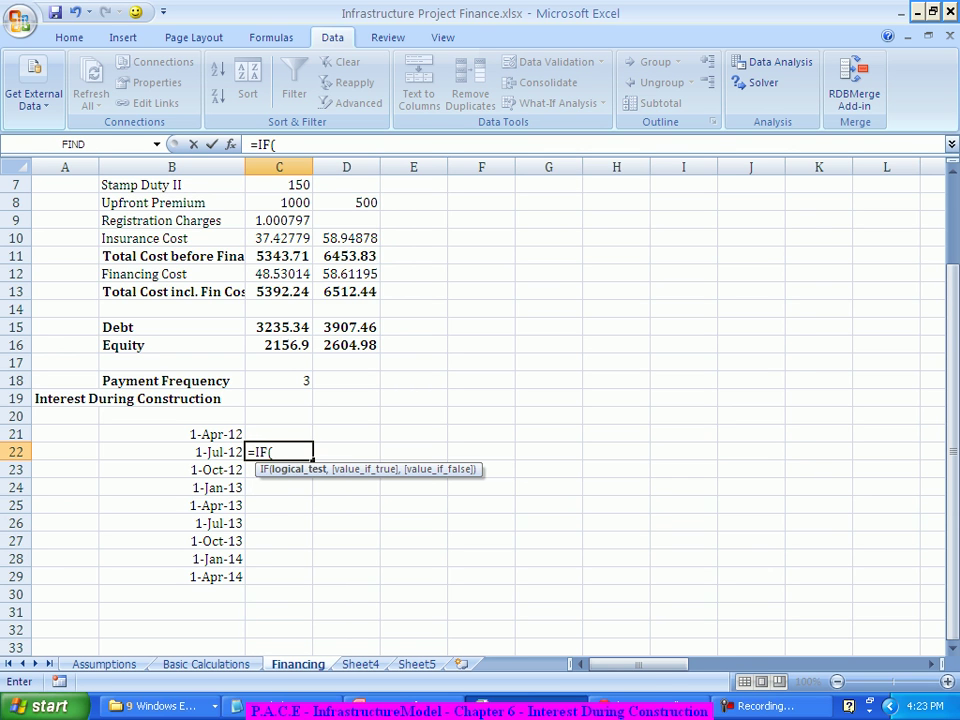
key("Escape")
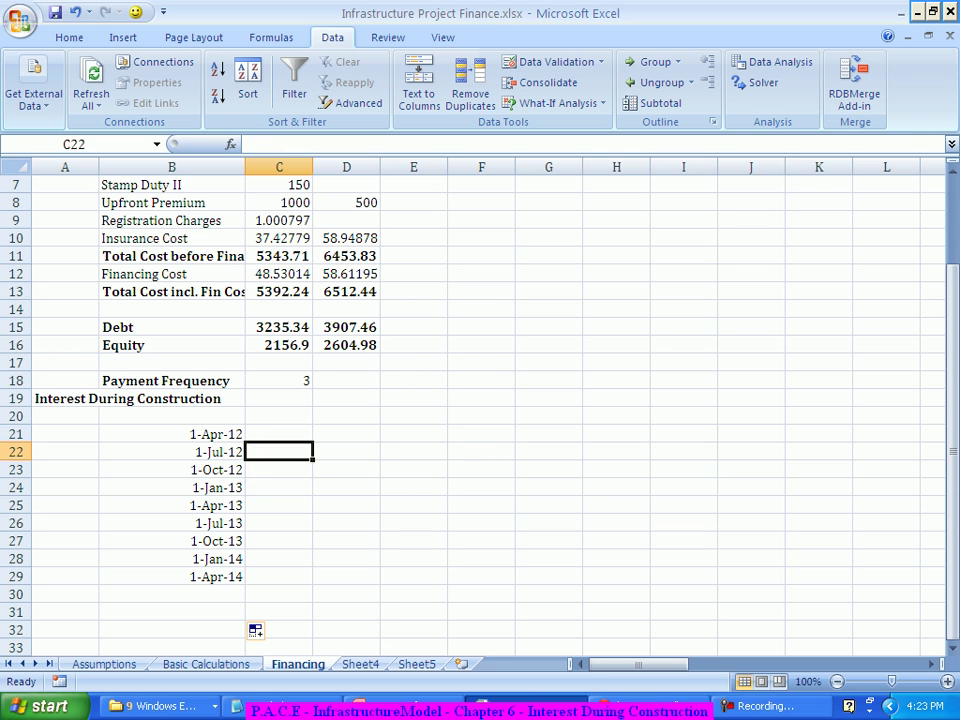
Link cell D21 of the Financing sheet to the project start date with ='Basic Calculations'!B1
left_click(346, 434)
type("=")
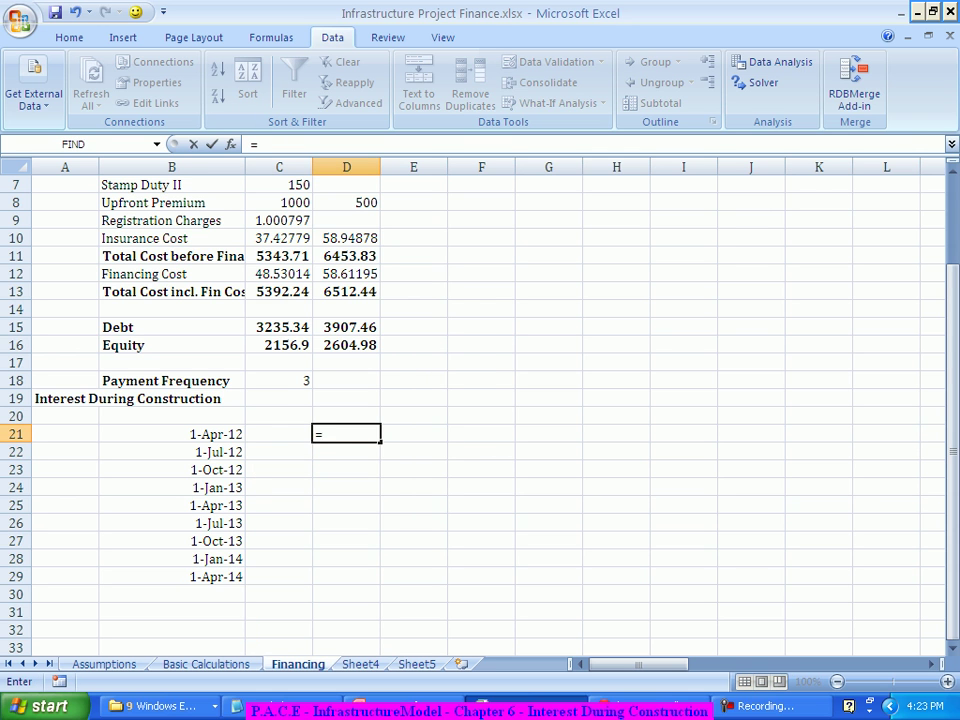
scroll(480, 410, "up", 2)
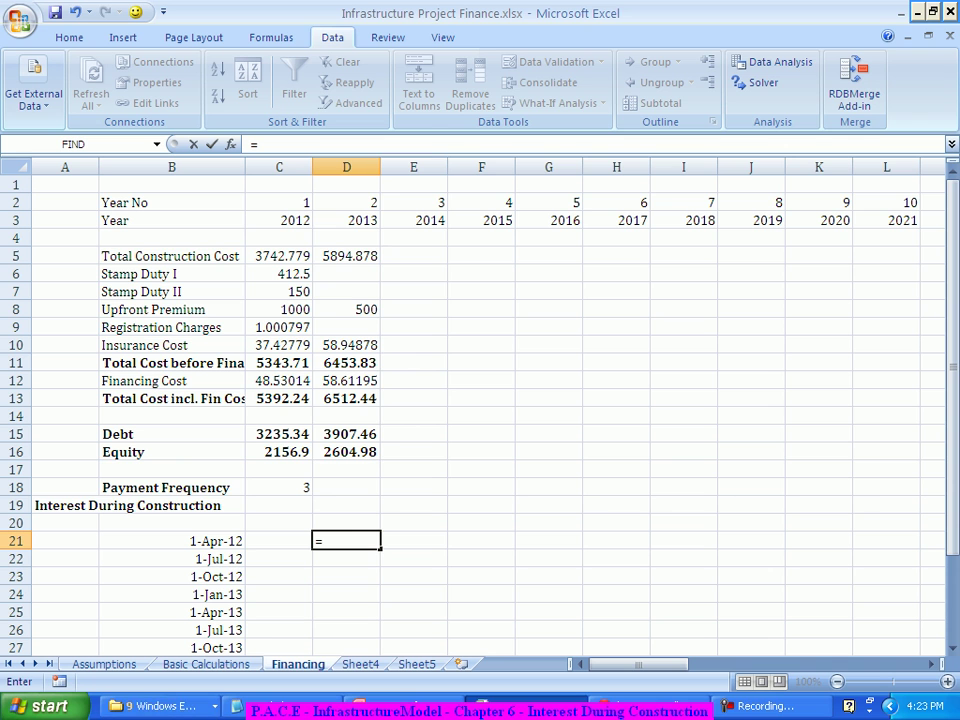
left_click(206, 664)
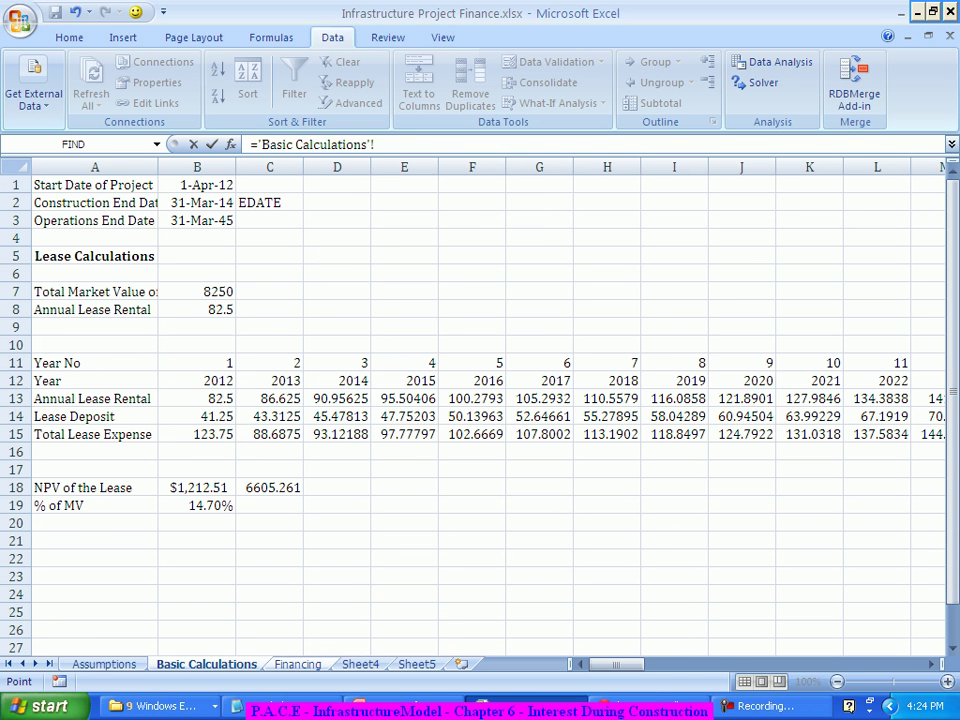
left_click(197, 184)
key("Return")
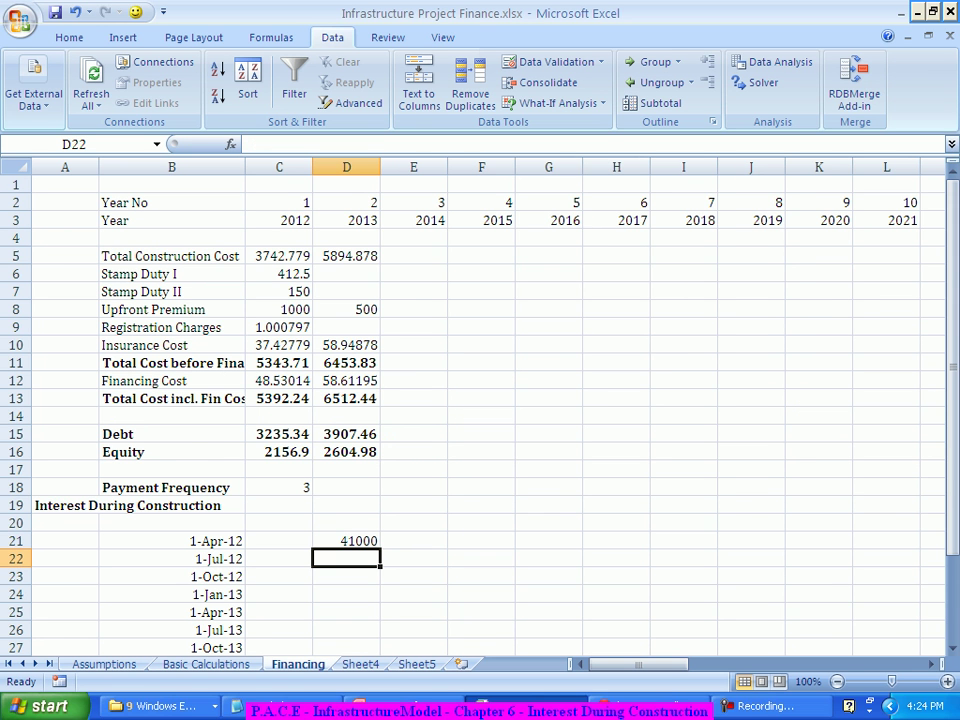
Enter =IF(D21<'Basic Calculations'!B2,EDATE(Financing!D21,Financing!C18),"") in cell D22 of the Financing sheet
type("=")
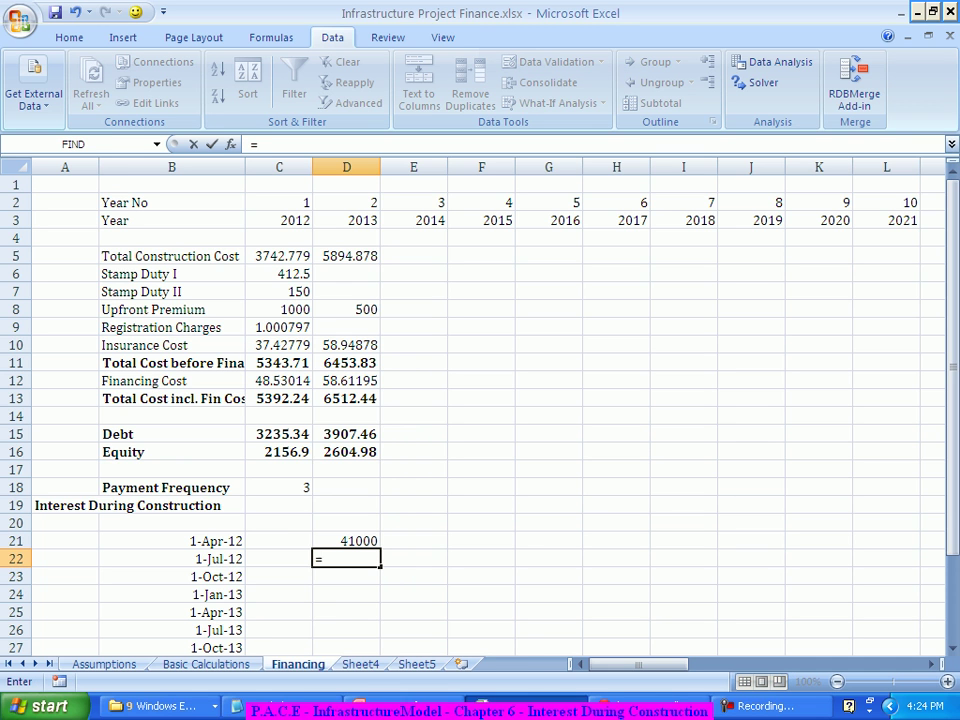
type("if")
key("Tab")
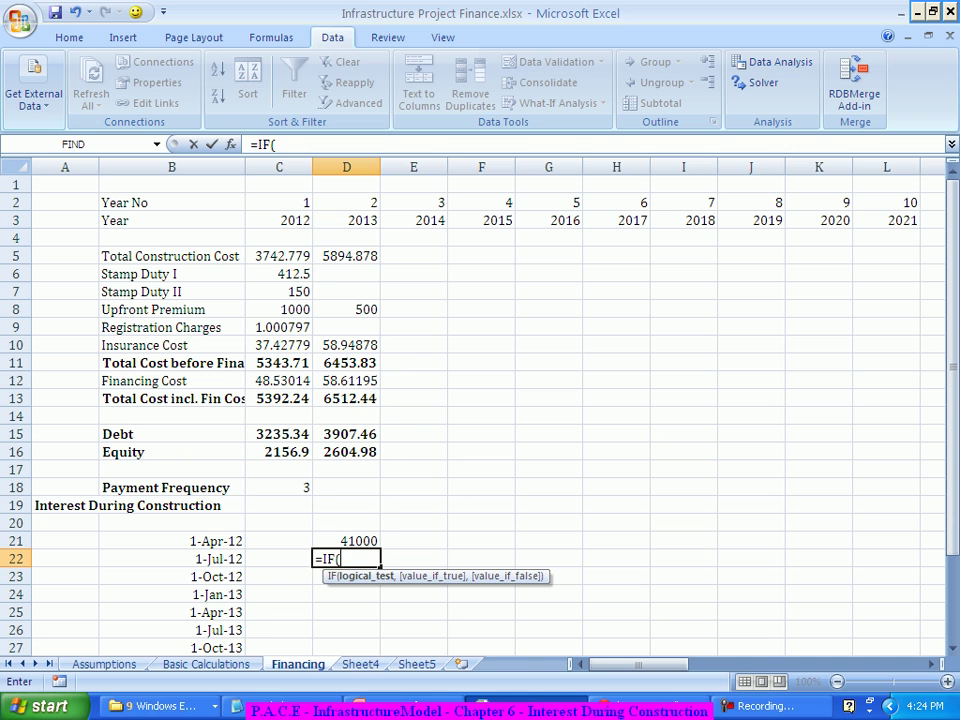
key("Up")
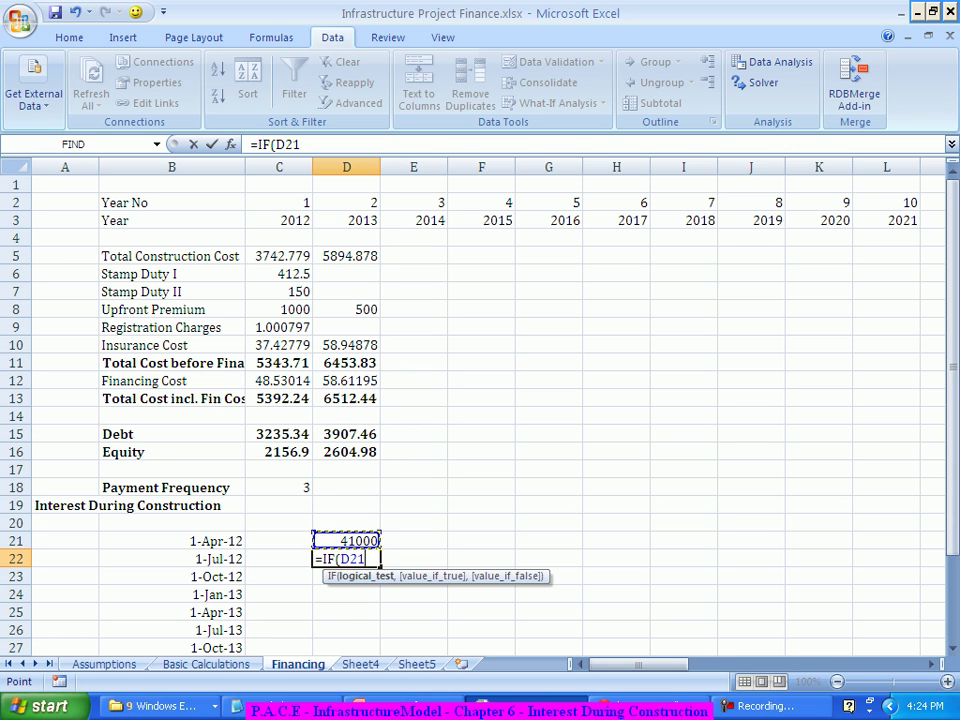
type("<")
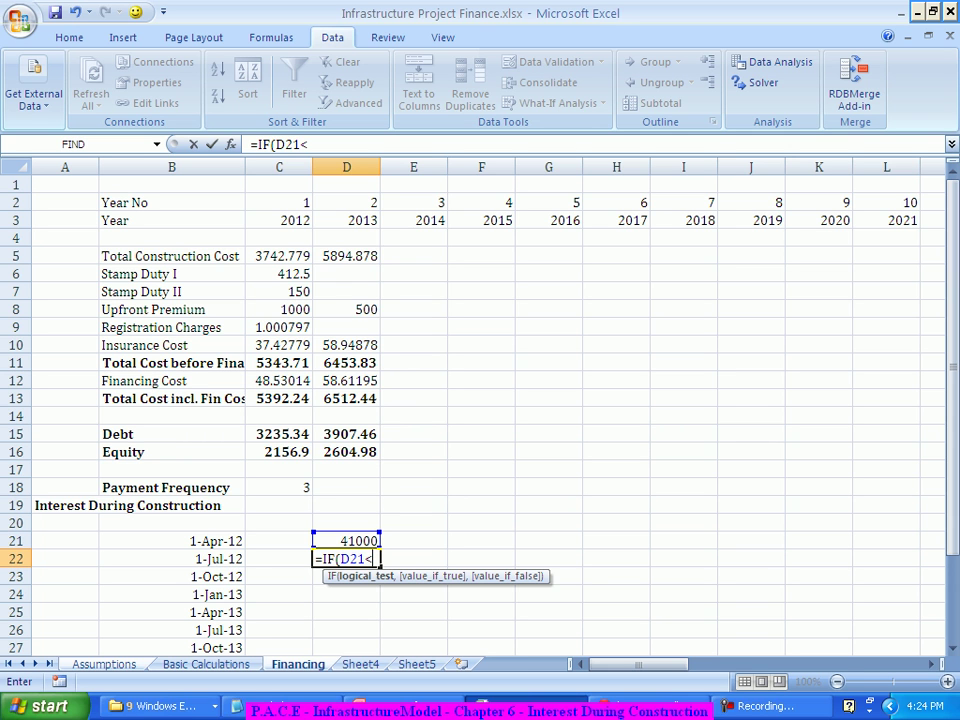
left_click(104, 664)
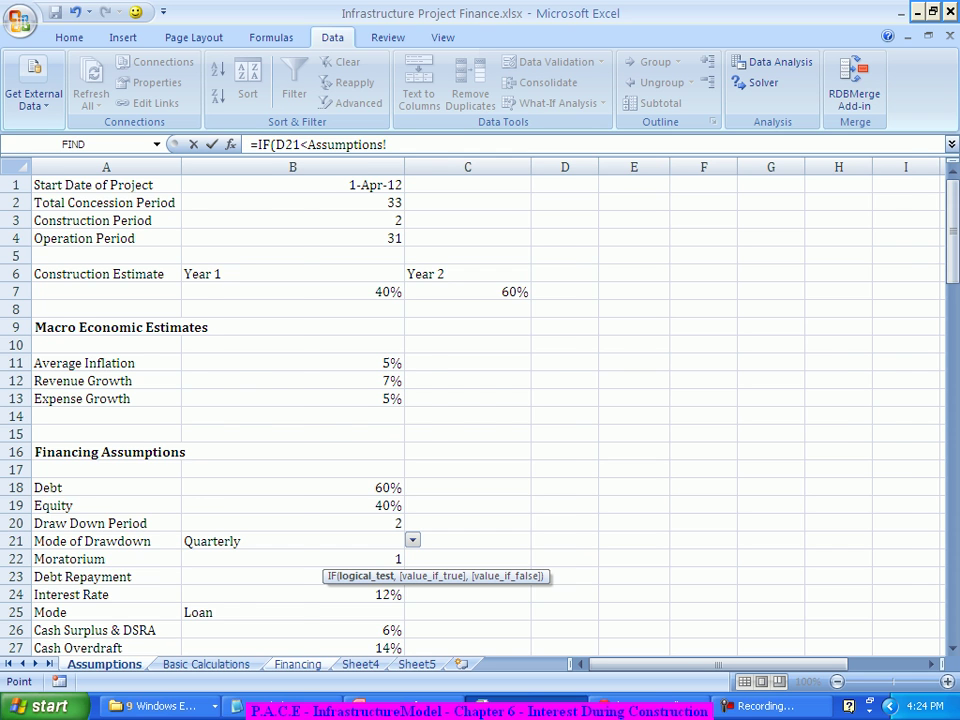
key("ctrl+Page_Down")
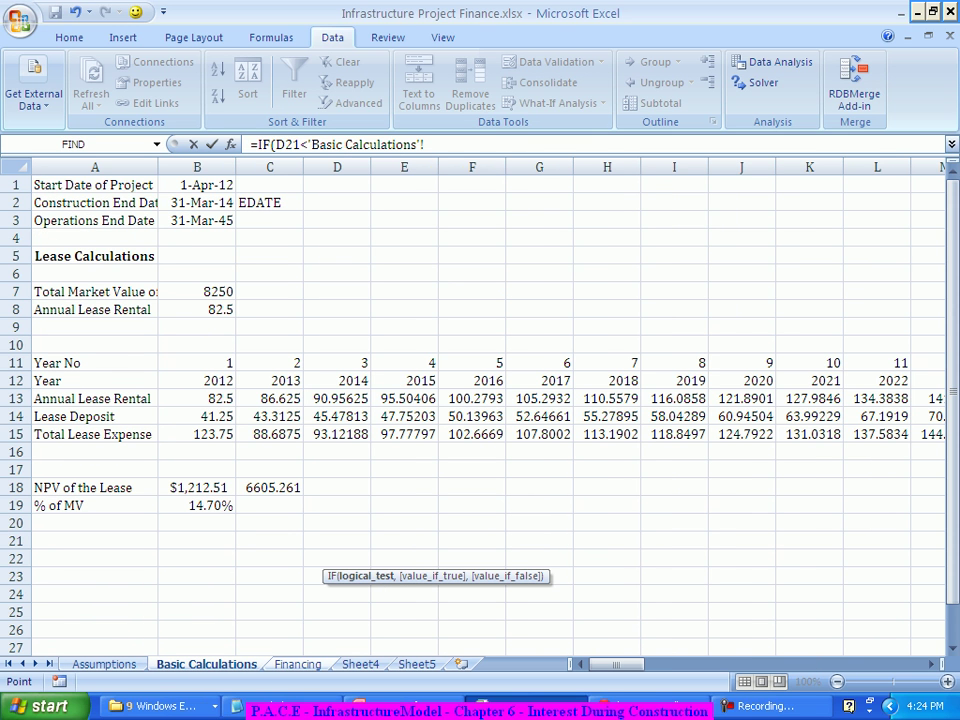
left_click(197, 202)
type(",")
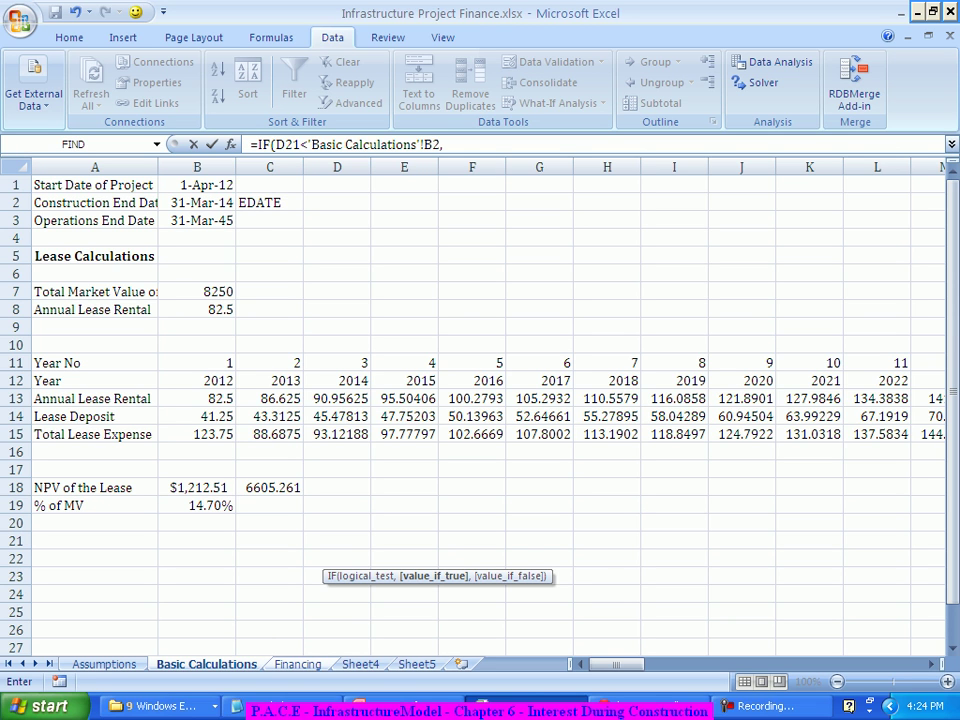
type("ed")
key("Tab")
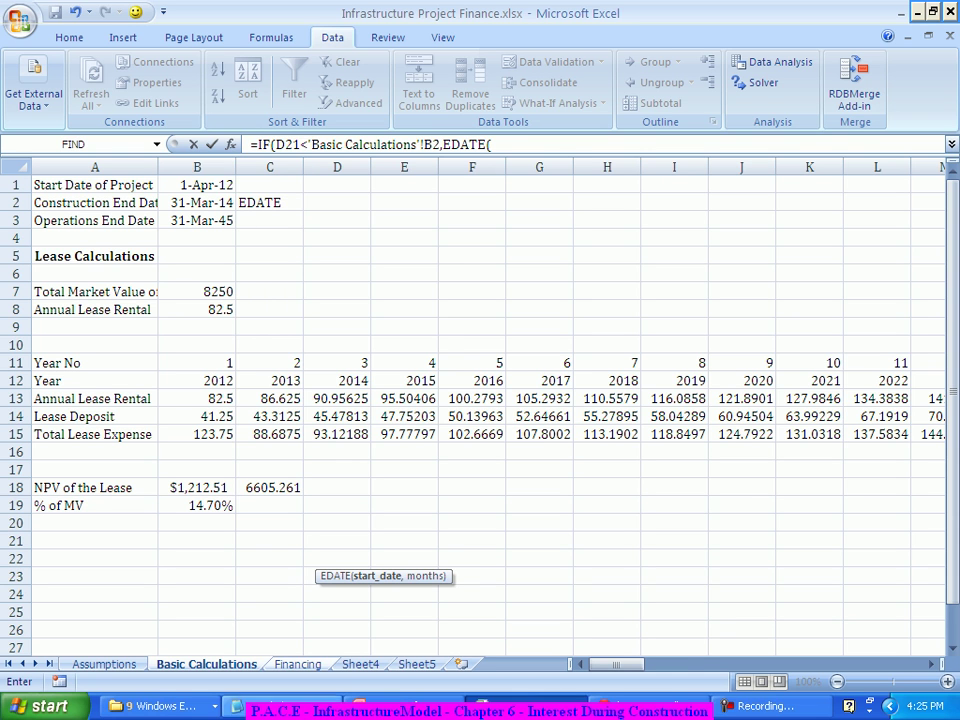
key("ctrl+Page_Down")
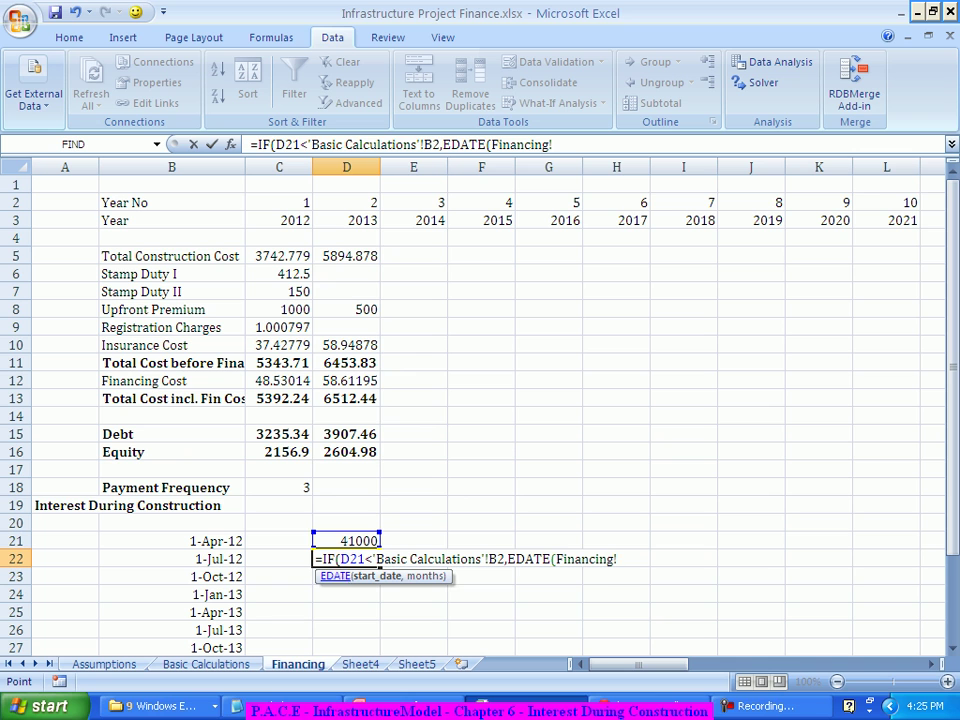
key("Up")
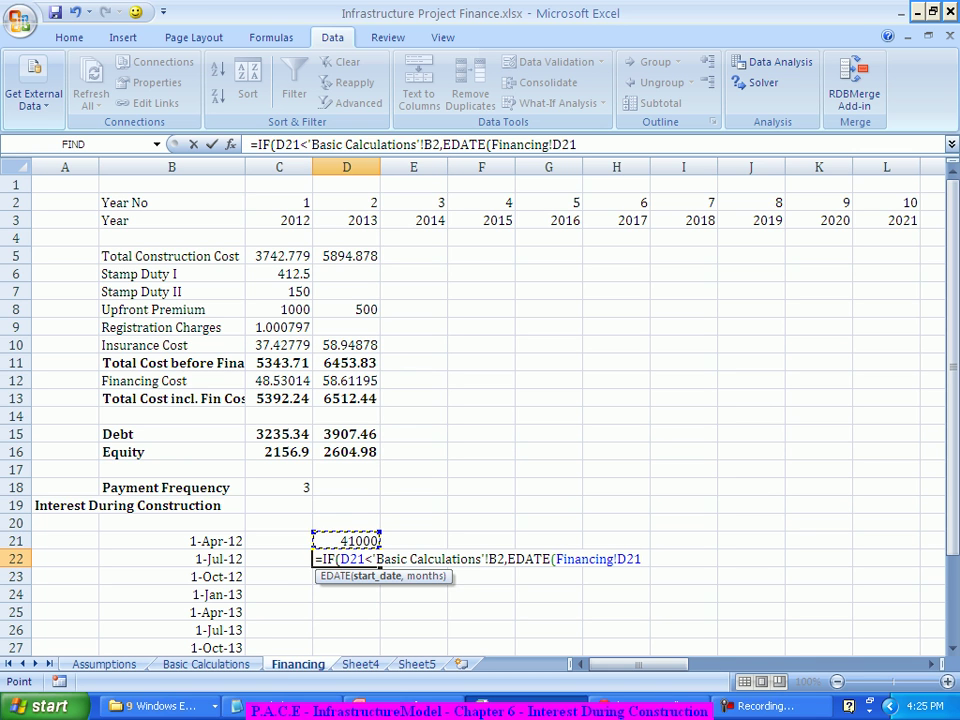
type(",")
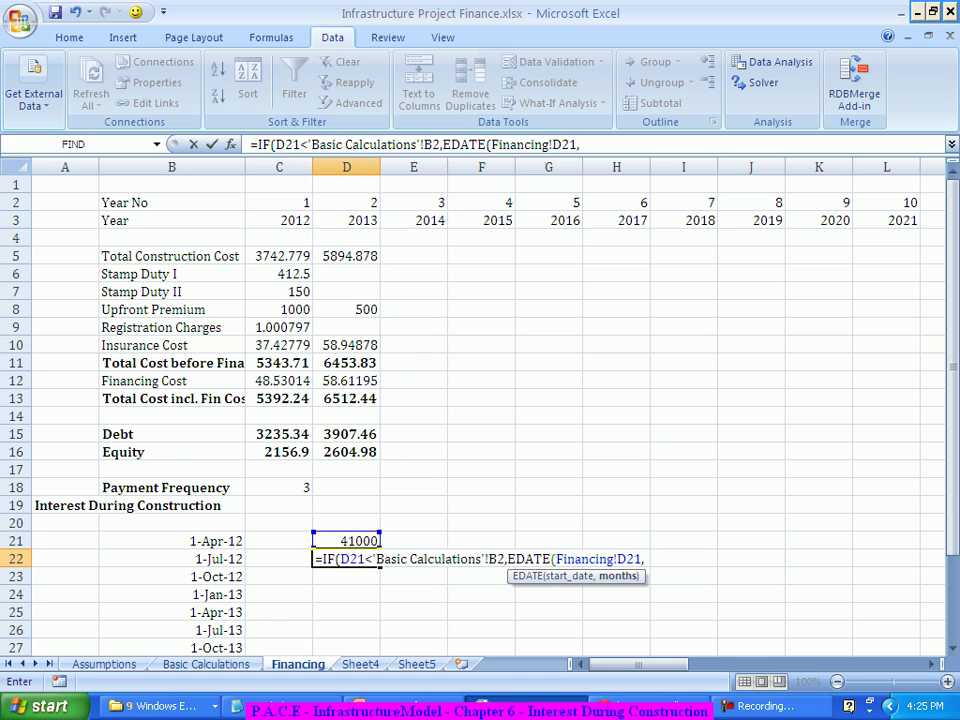
left_click(279, 487)
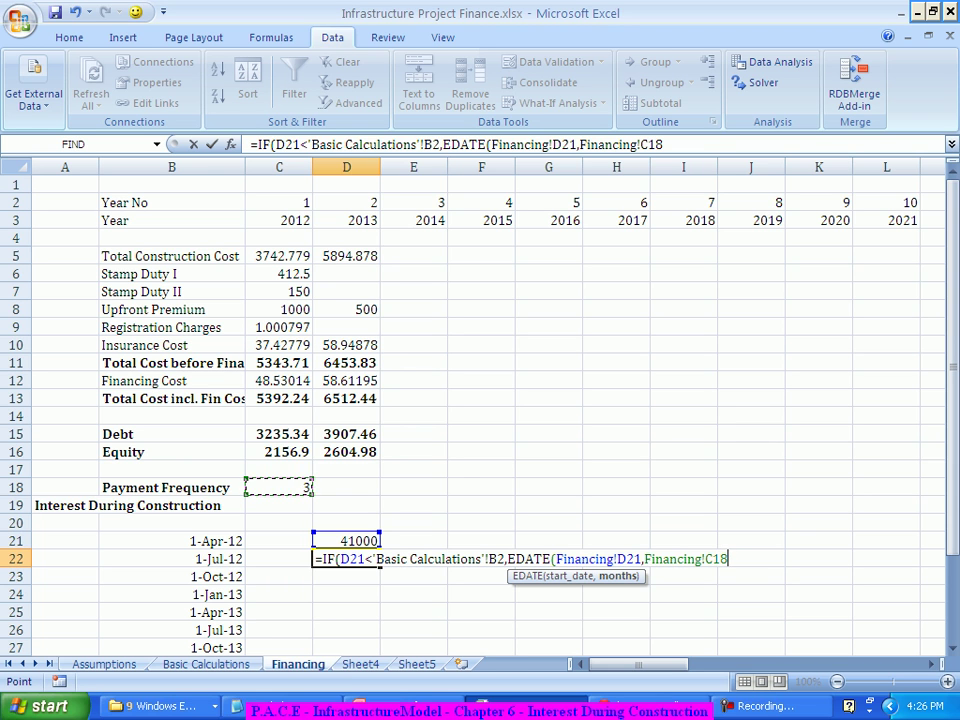
type(")")
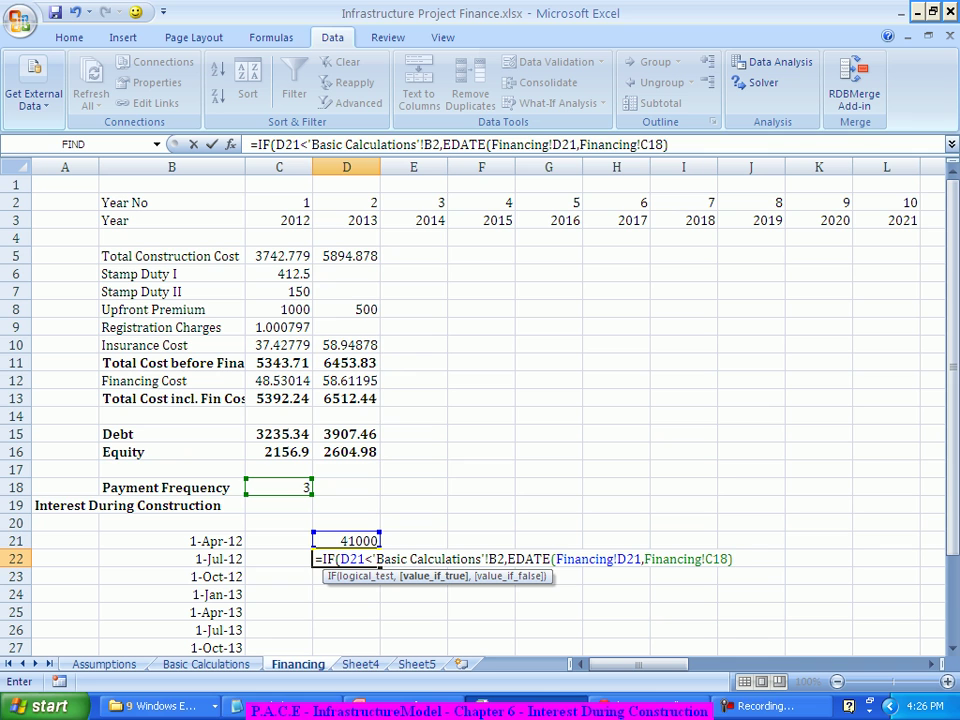
type(",\"\"")
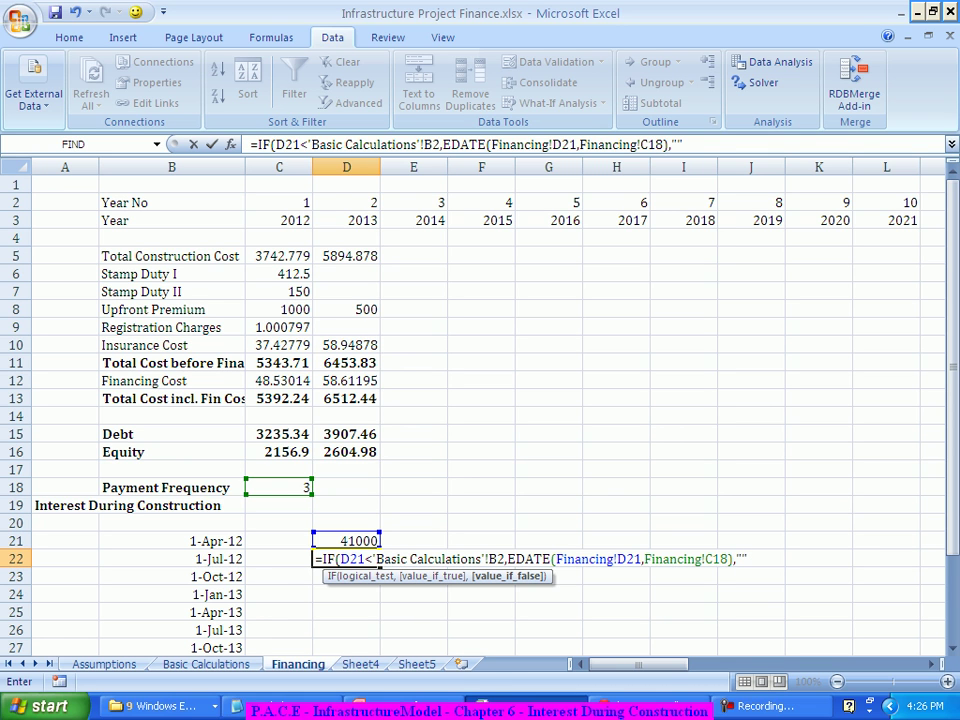
type(")")
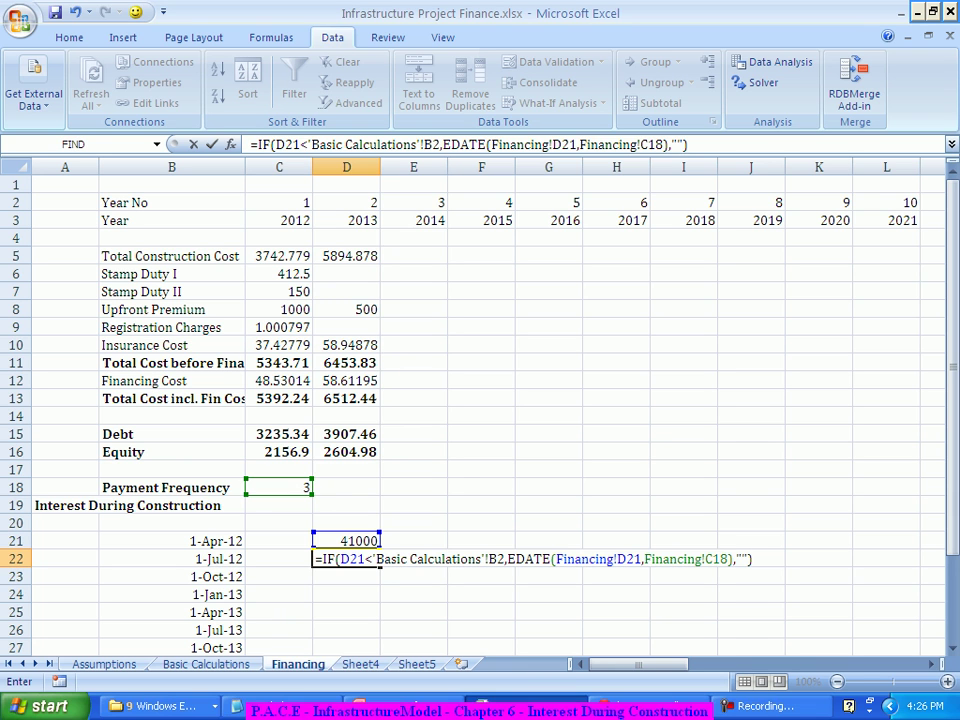
key("Return")
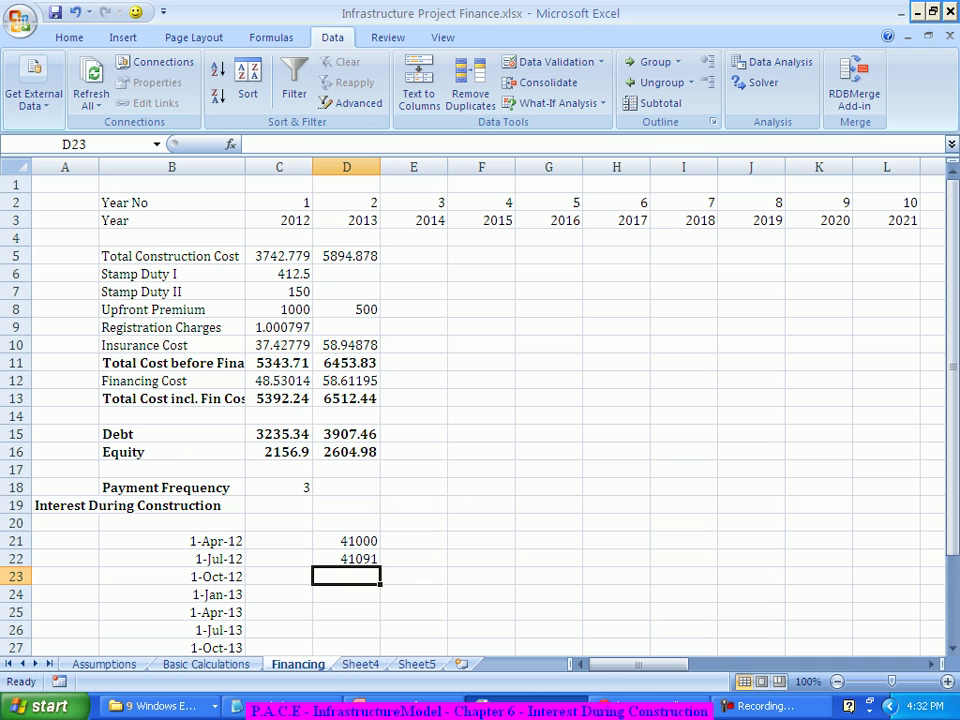
Review the date formulas in Financing cells B21 and B22 and the construction and operations end date formulas on the Basic Calculations sheet
scroll(480, 410, "down", 1)
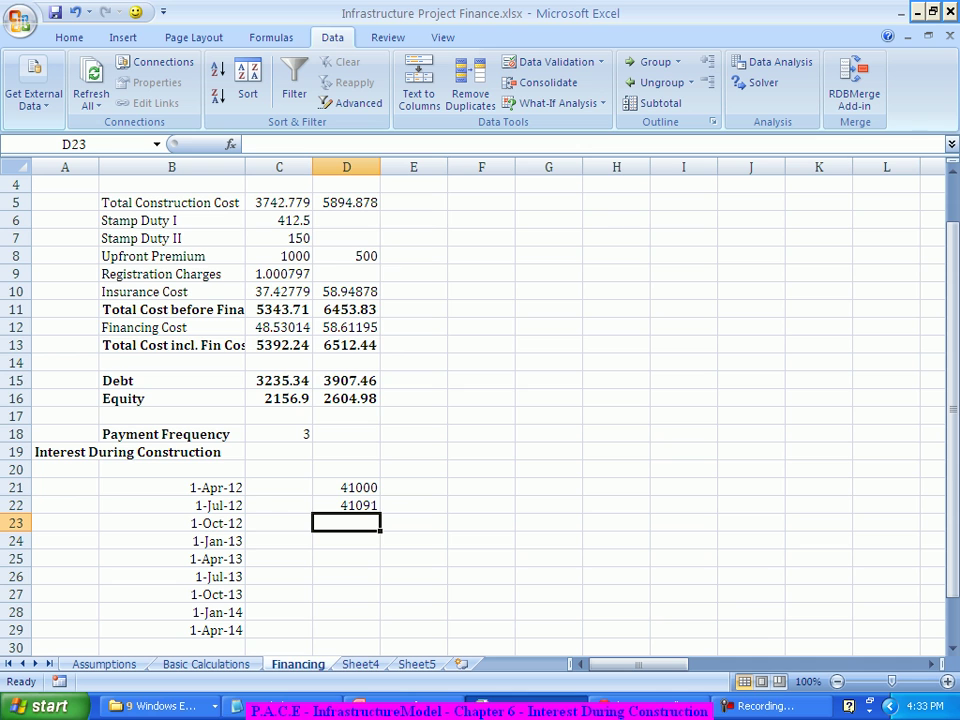
left_click(171, 505)
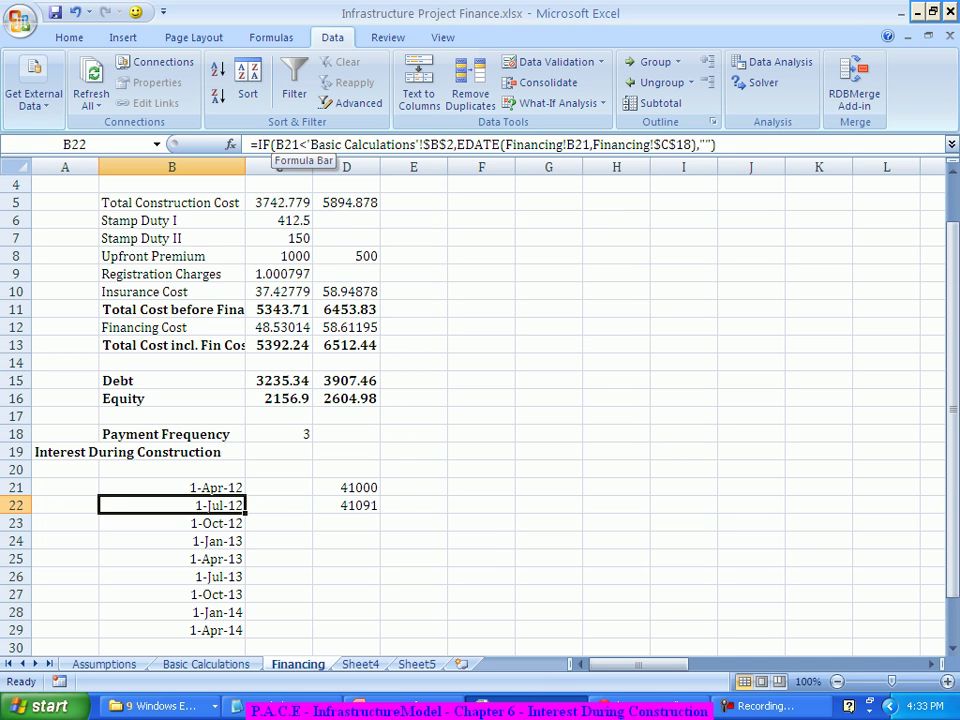
key("Up")
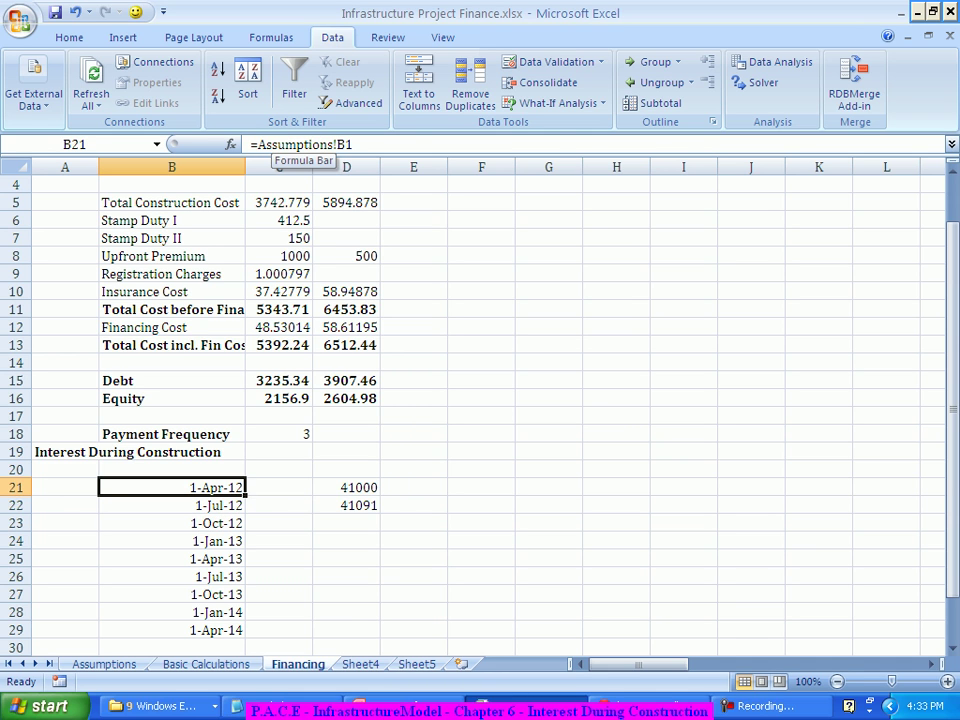
key("Down")
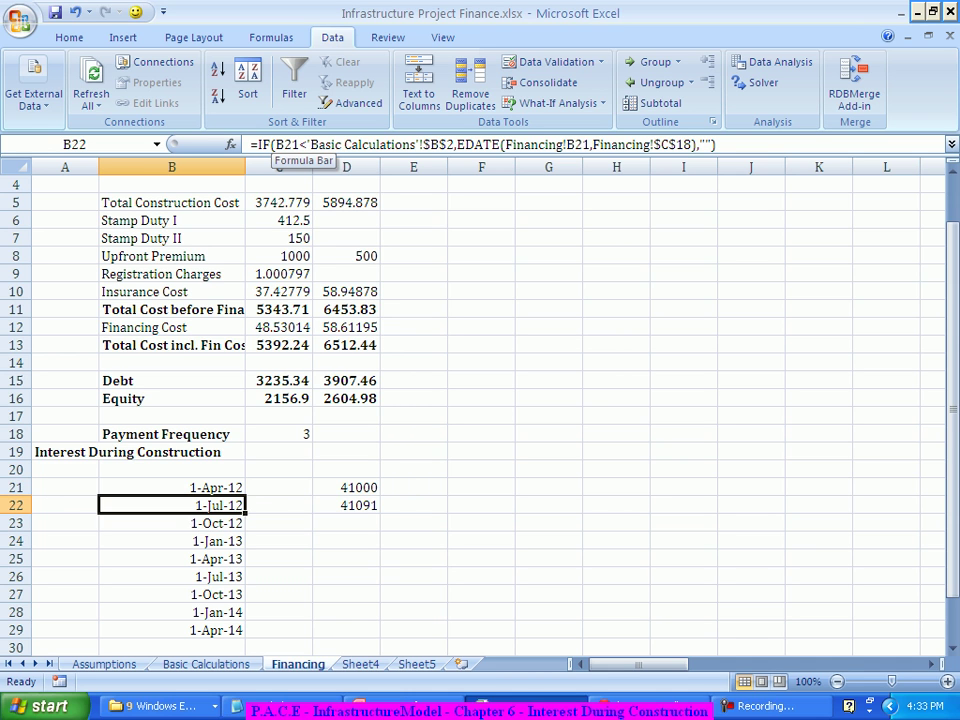
key("Up")
key("Down")
key("ctrl+Page_Up")
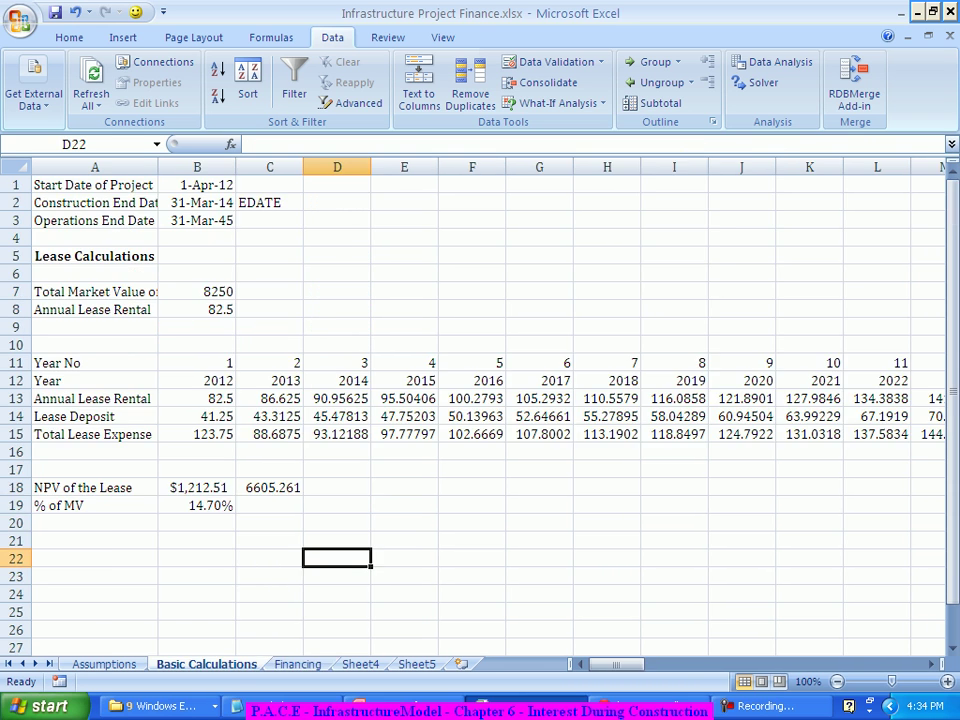
left_click(204, 200)
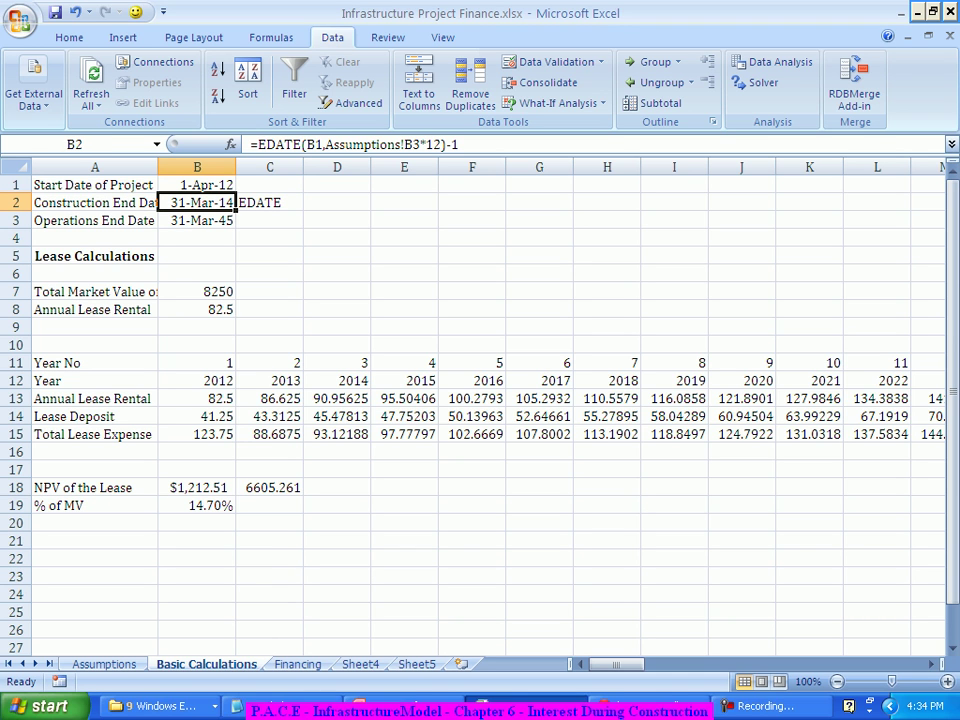
left_click(197, 220)
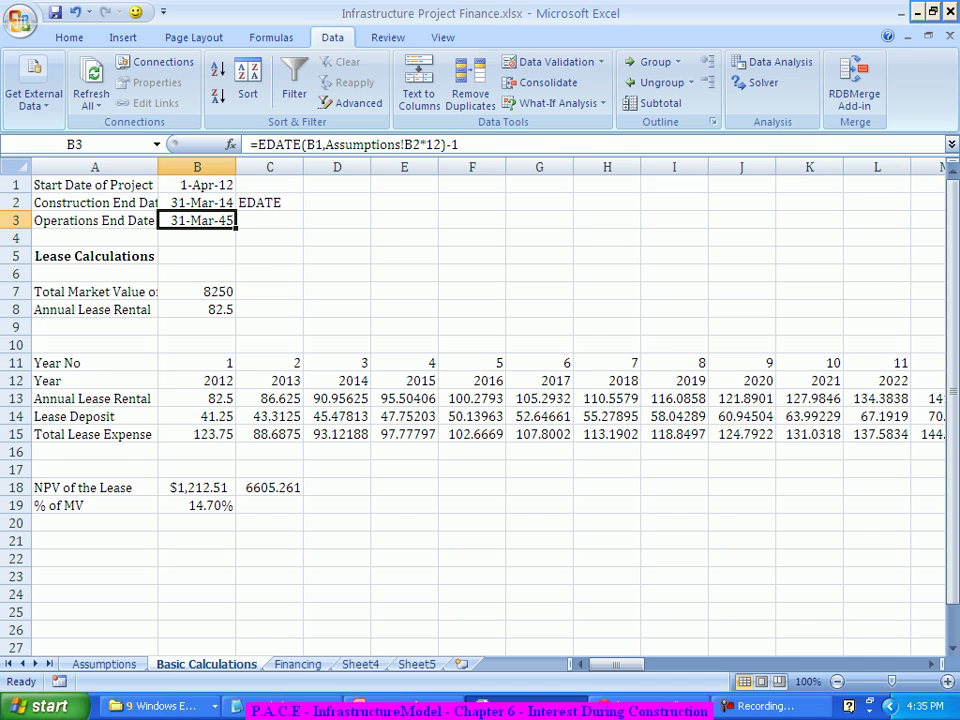
Clear the trial date formulas from cells D21:D22 on the Financing sheet and select cell C21
key("ctrl+Page_Down")
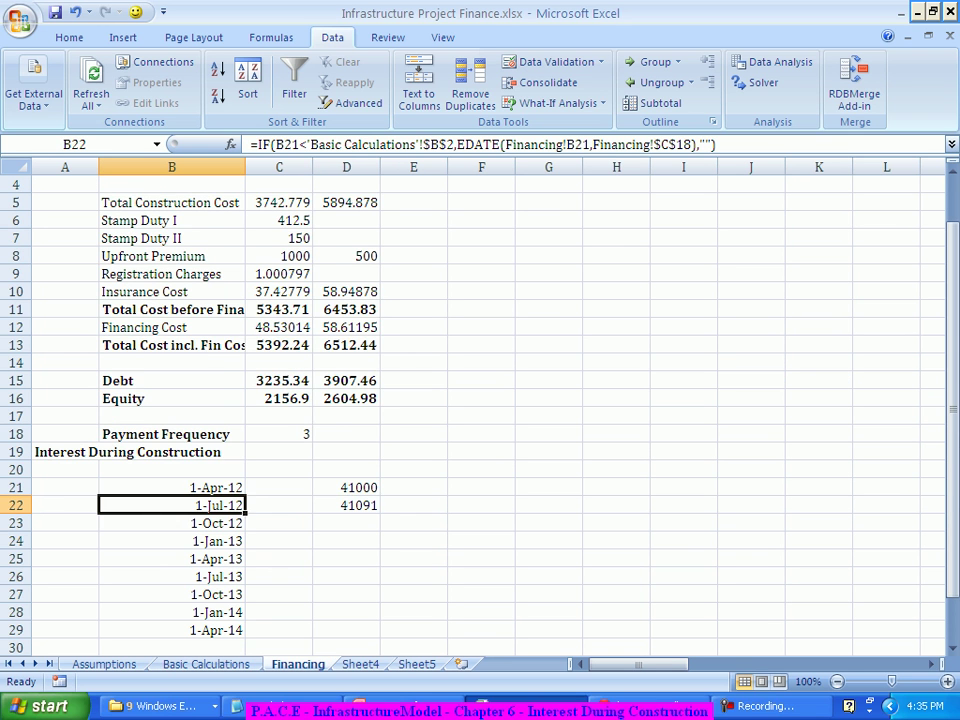
scroll(480, 400, "down", 1)
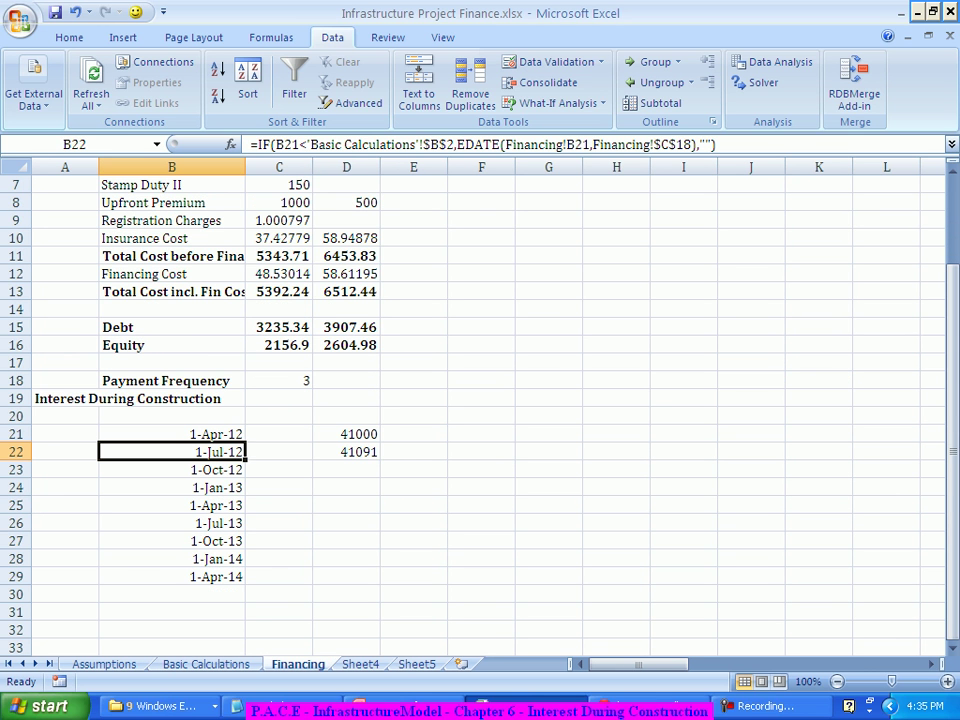
left_click_drag(346, 434, 346, 452)
key("Delete")
left_click(346, 505)
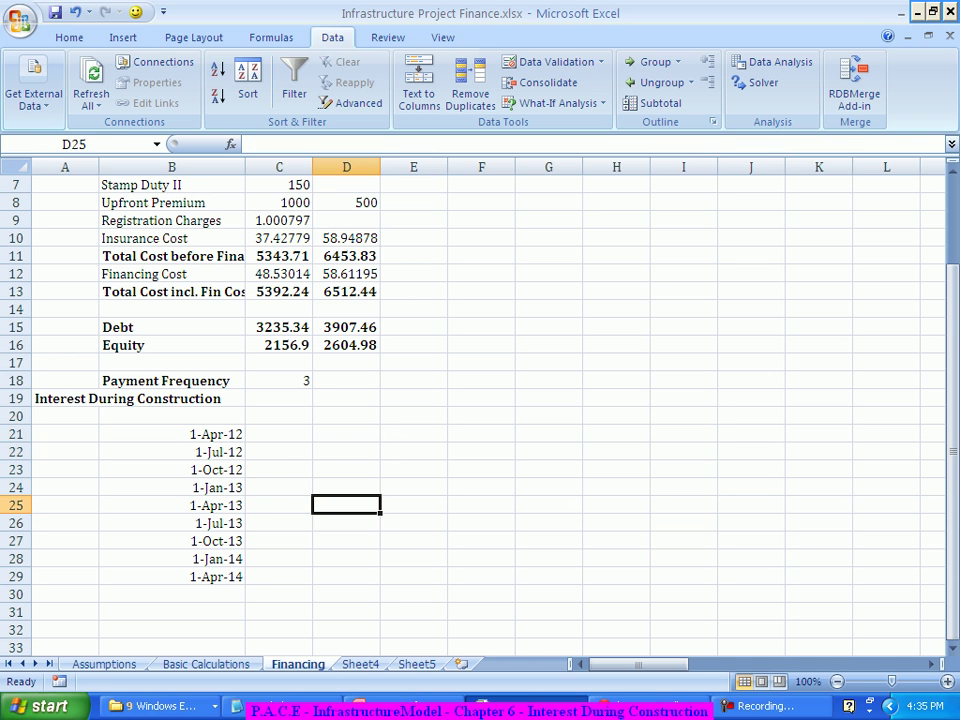
left_click(279, 434)
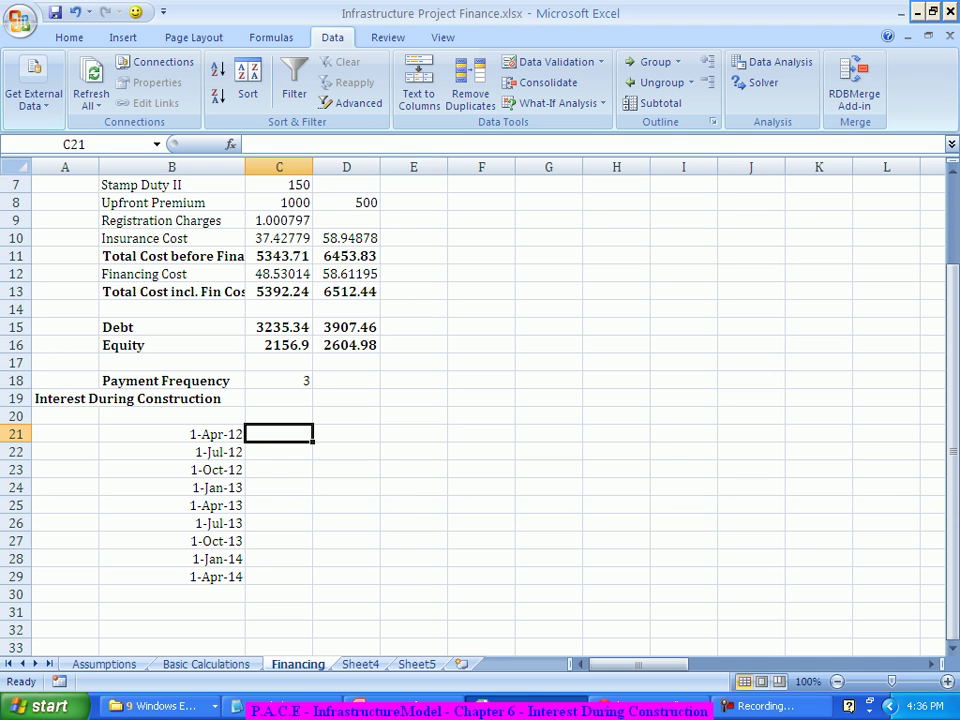
Enter =C15/(12/C18) in cell C21 of the Financing sheet for the first debt drawdown on 1-Apr-12
left_click(279, 309)
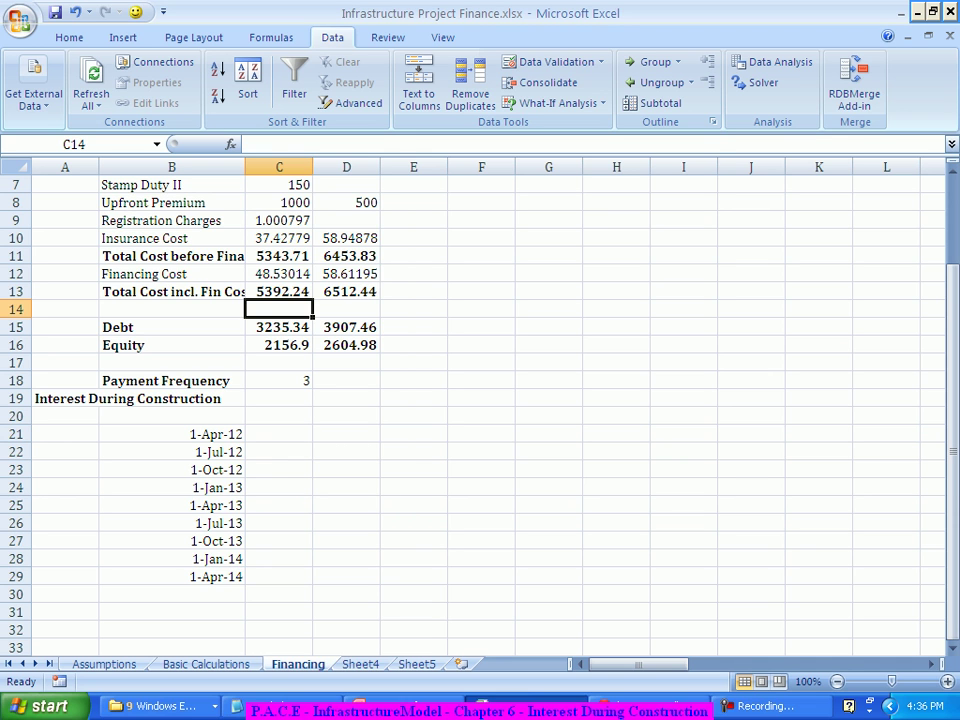
left_click(279, 327)
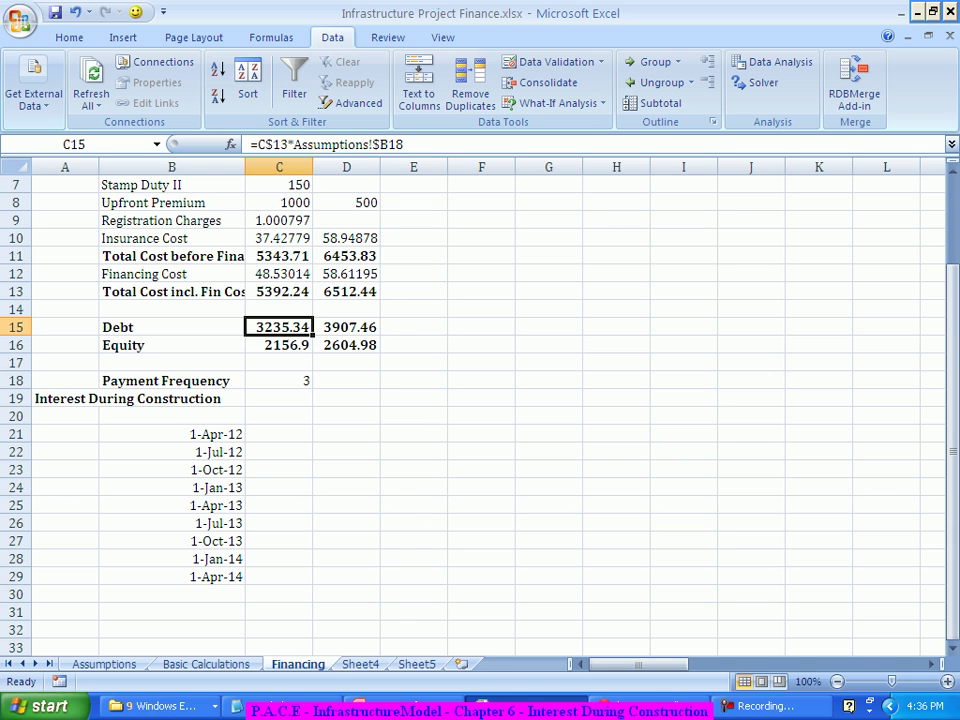
left_click(279, 452)
left_click(279, 434)
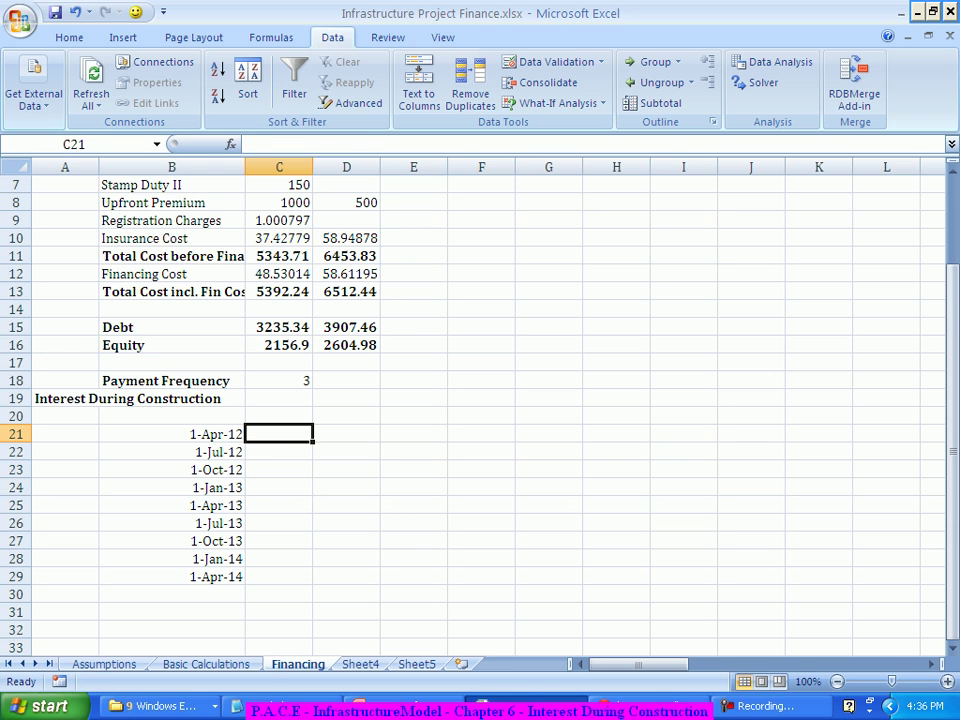
type("=")
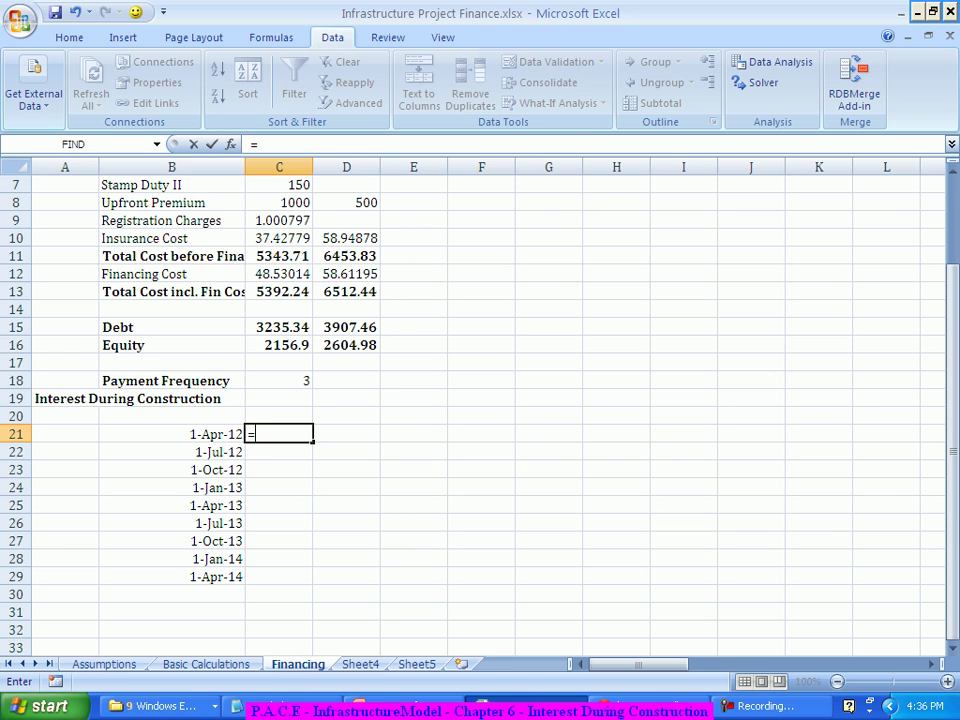
left_click(279, 327)
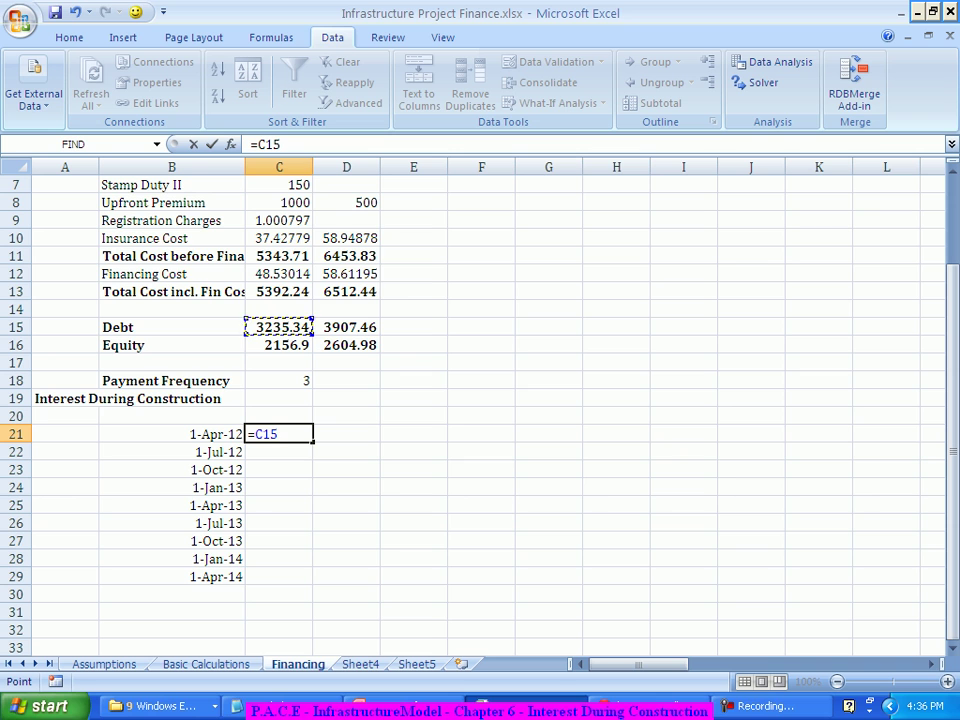
type("/")
type("(12/")
left_click(279, 380)
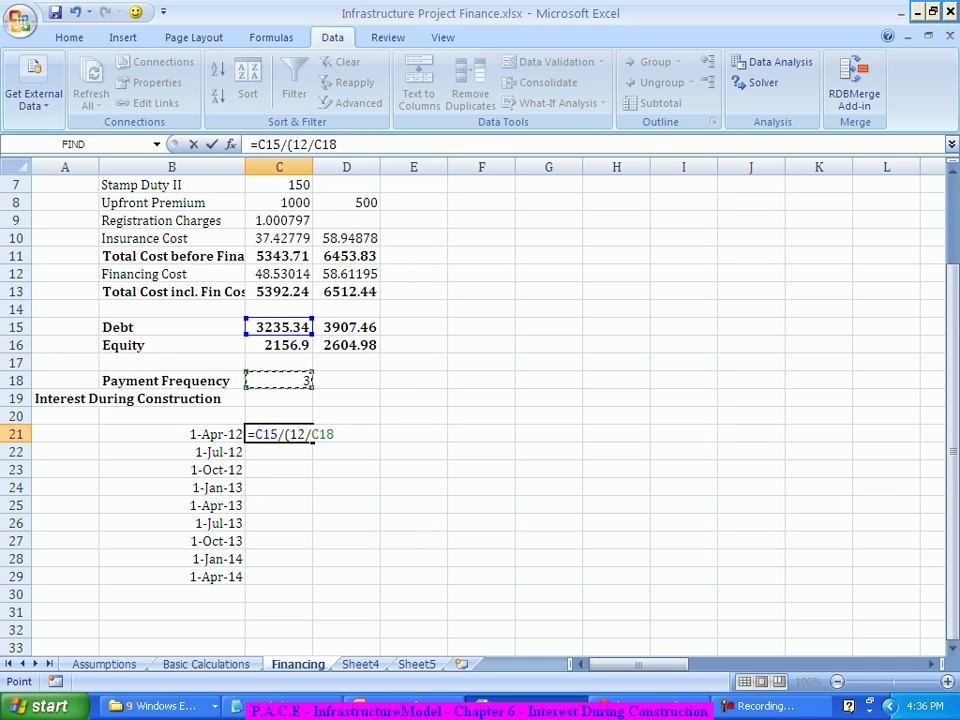
type(")")
key("Return")
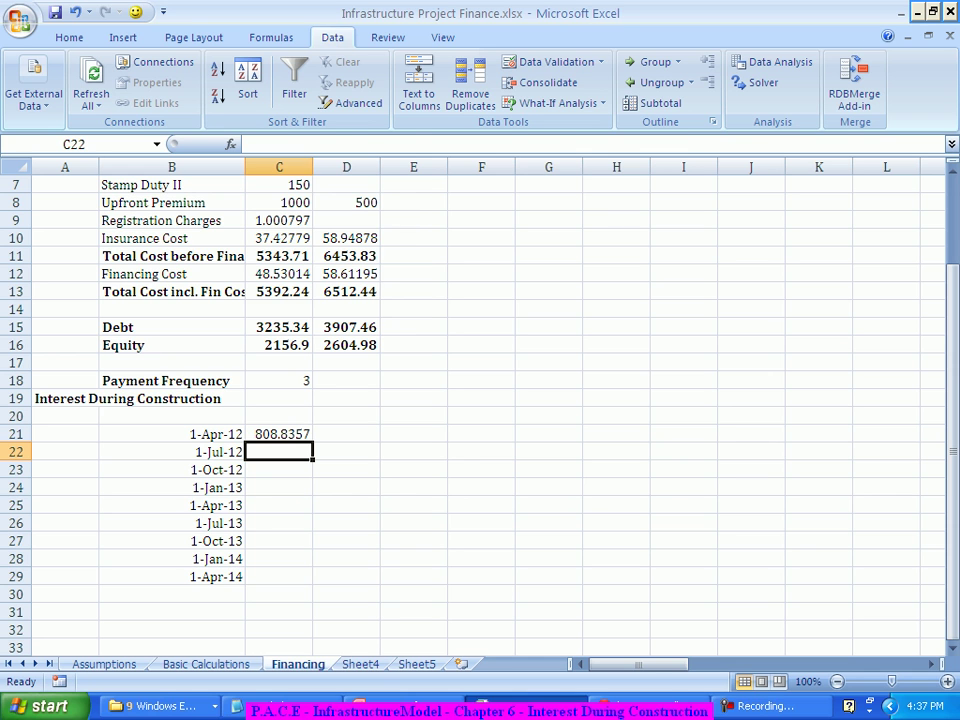
Rename the Payment Frequency label in cell B18 as Drawdown Frequency
left_click(171, 452)
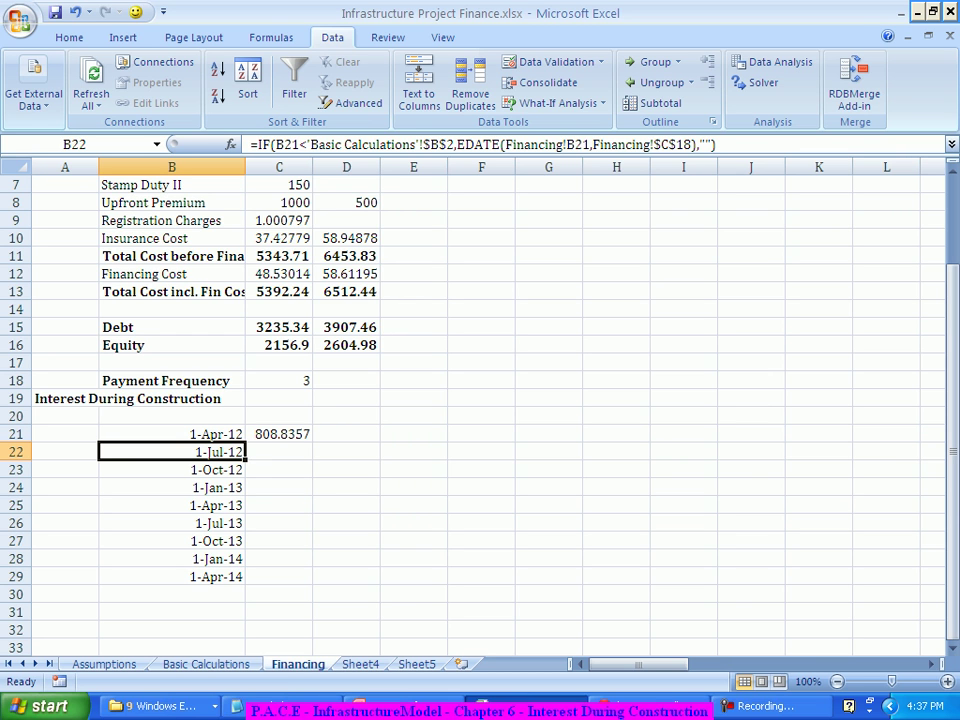
left_click(171, 380)
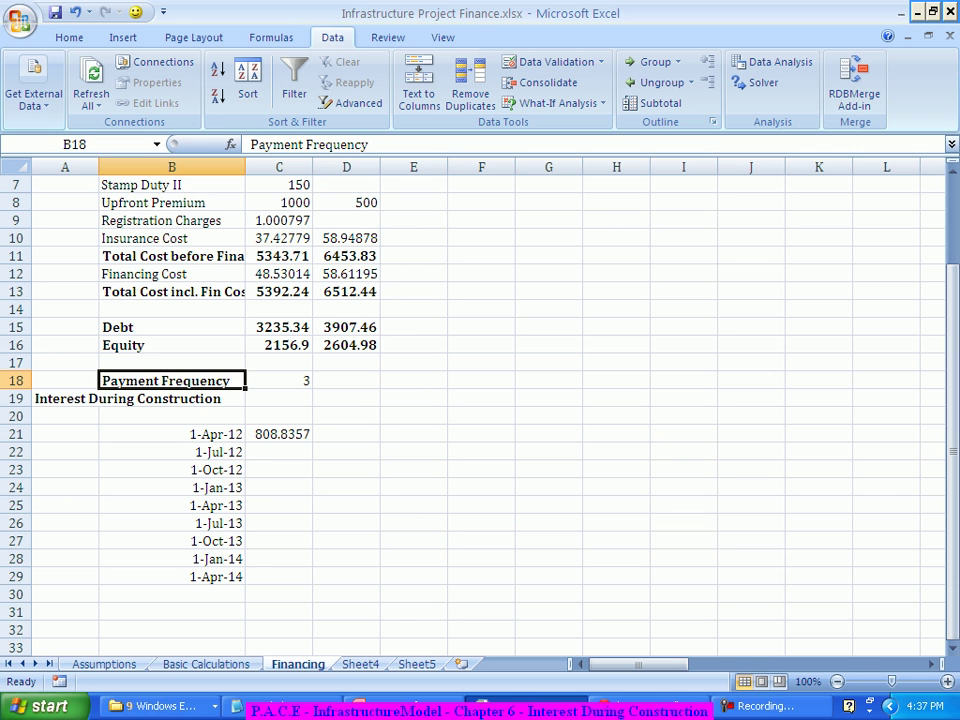
double_click(156, 380)
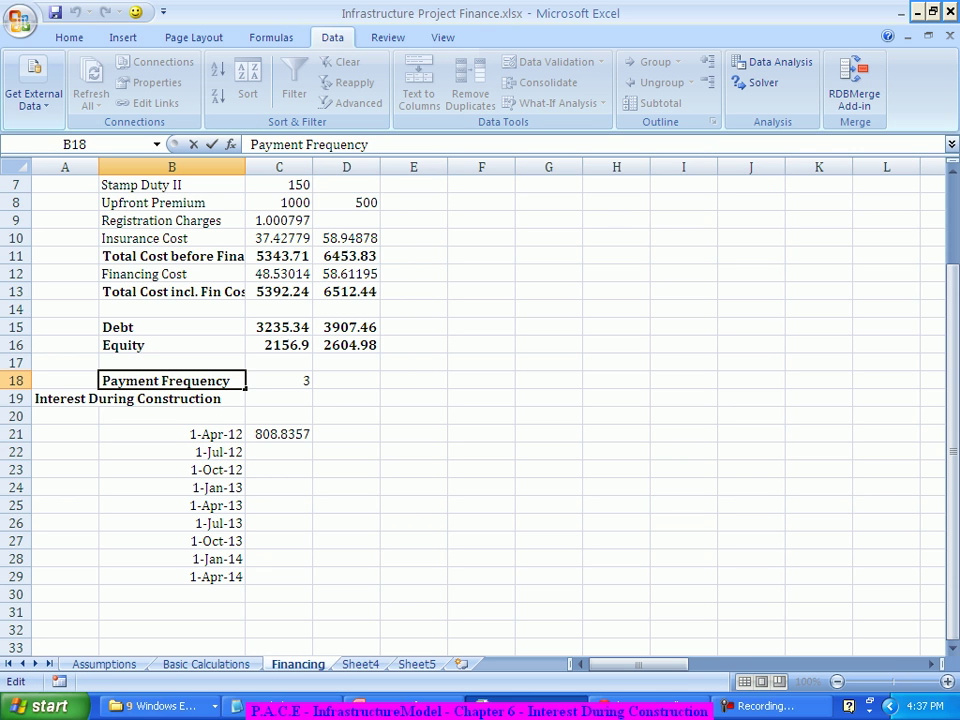
key("shift+Left")
key("shift+Left")
key("shift+Left")
key("shift+Left")
key("shift+Left")
key("shift+Left")
key("shift+Left")
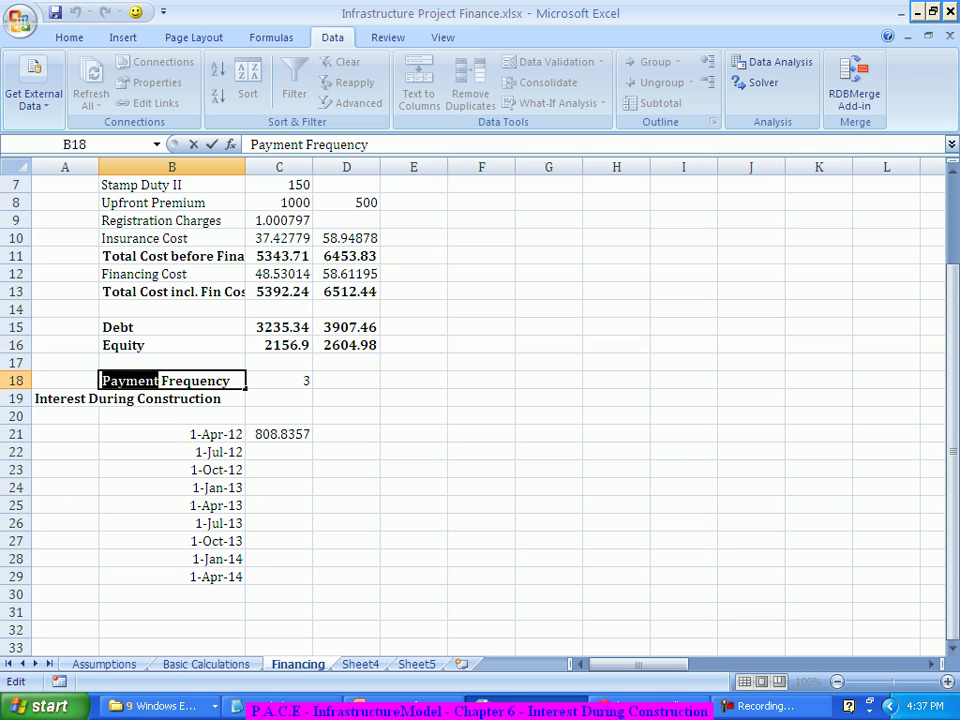
type("Drawdow")
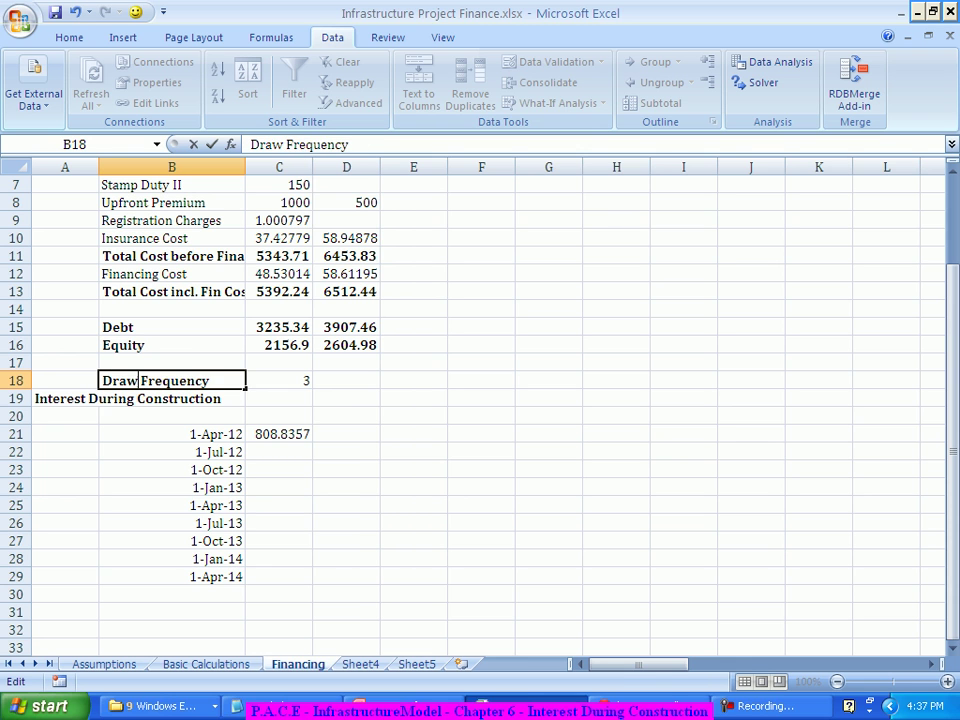
type("n")
key("Return")
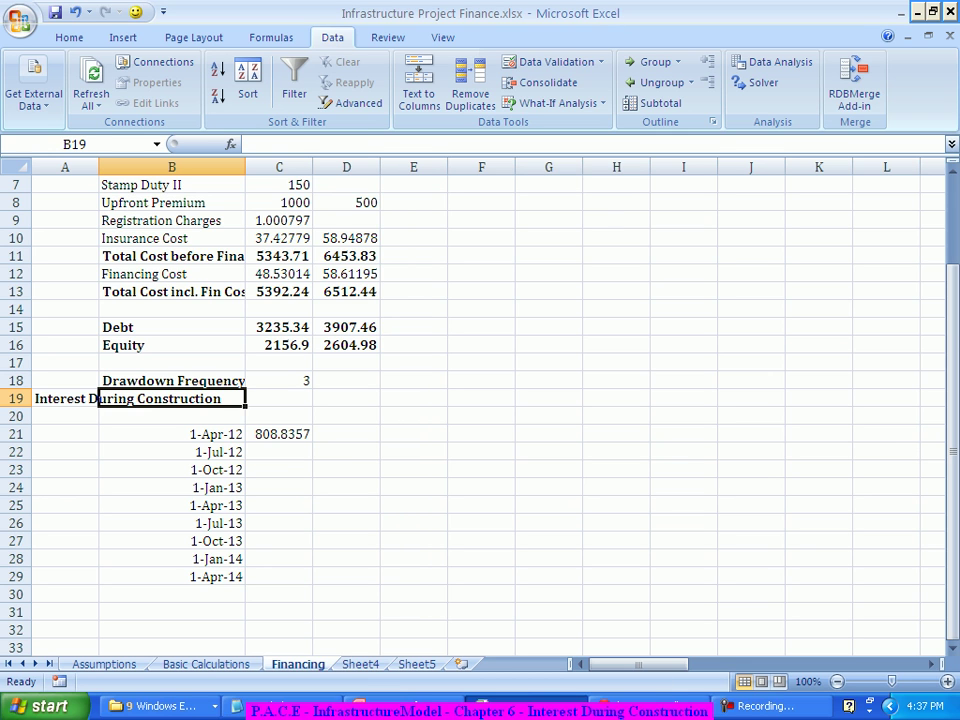
Fill the remaining first-year drawdowns by entering =C21 in C22 and =C22 in C23, copying the latter down to C24
left_click(279, 434)
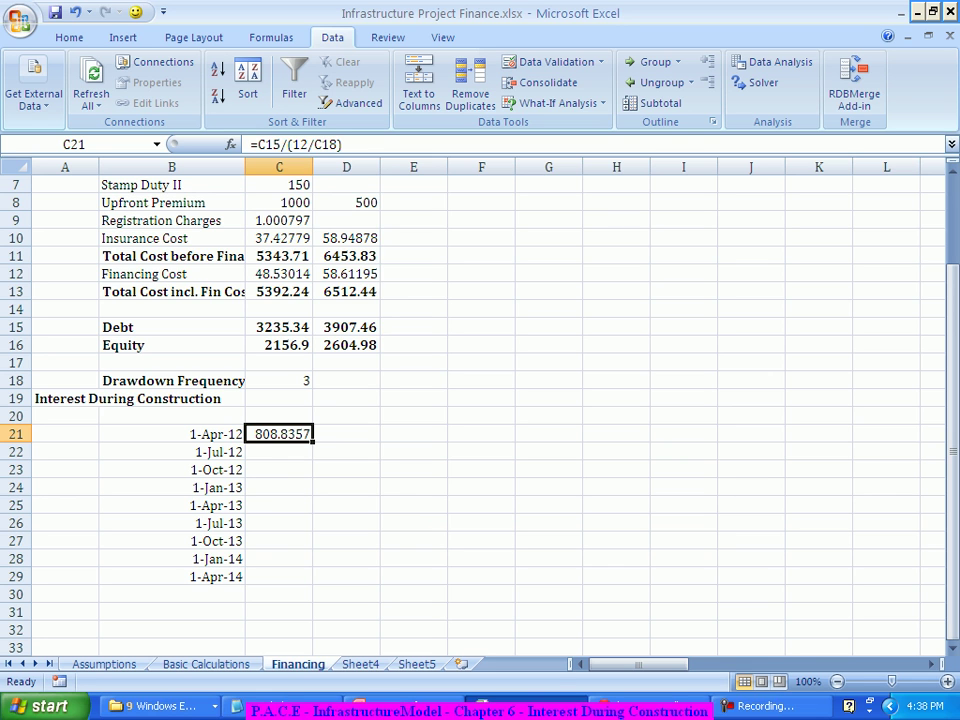
left_click(279, 451)
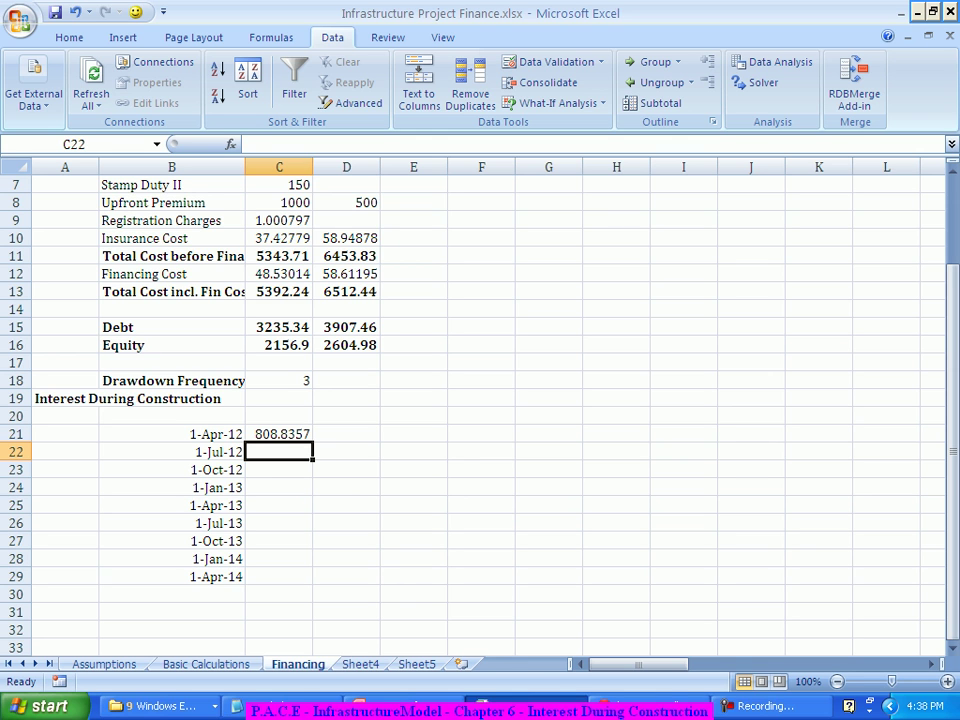
type("=")
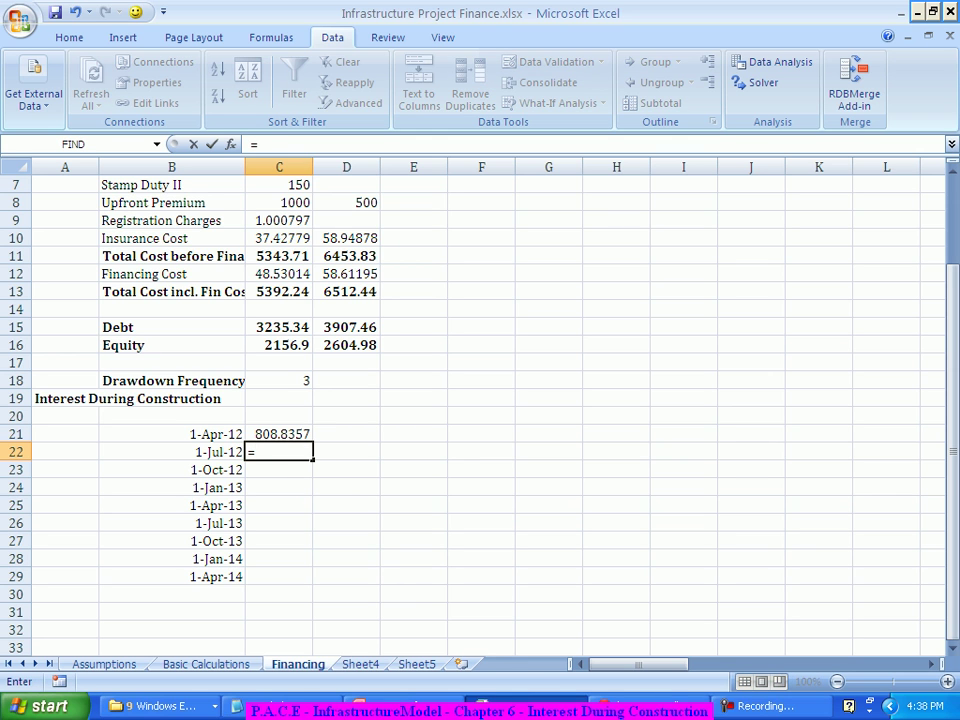
key("Up")
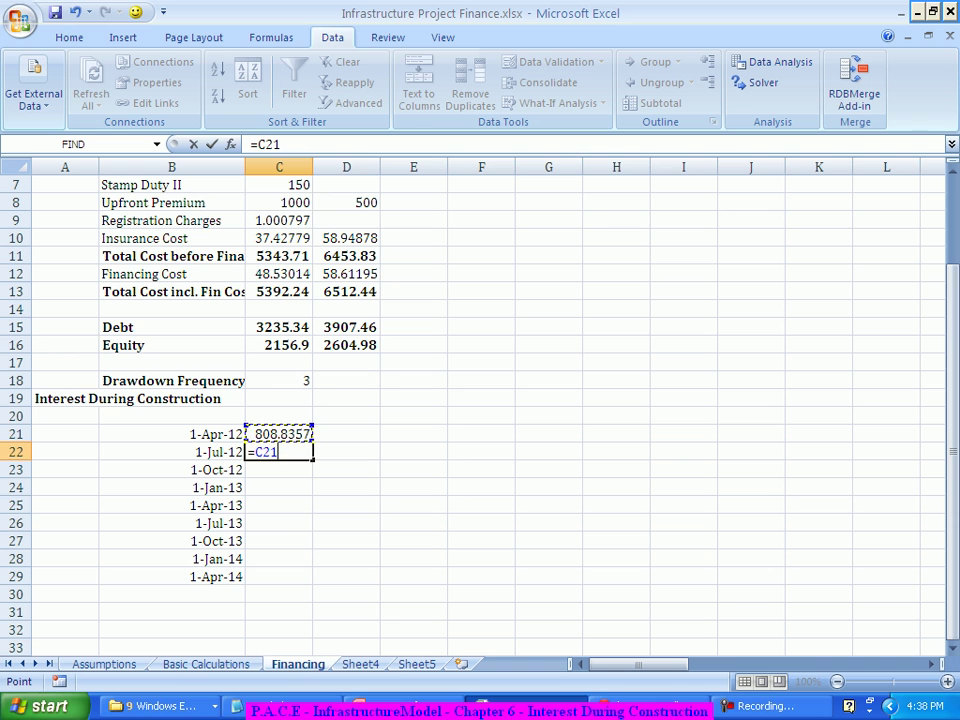
key("Return")
type("=")
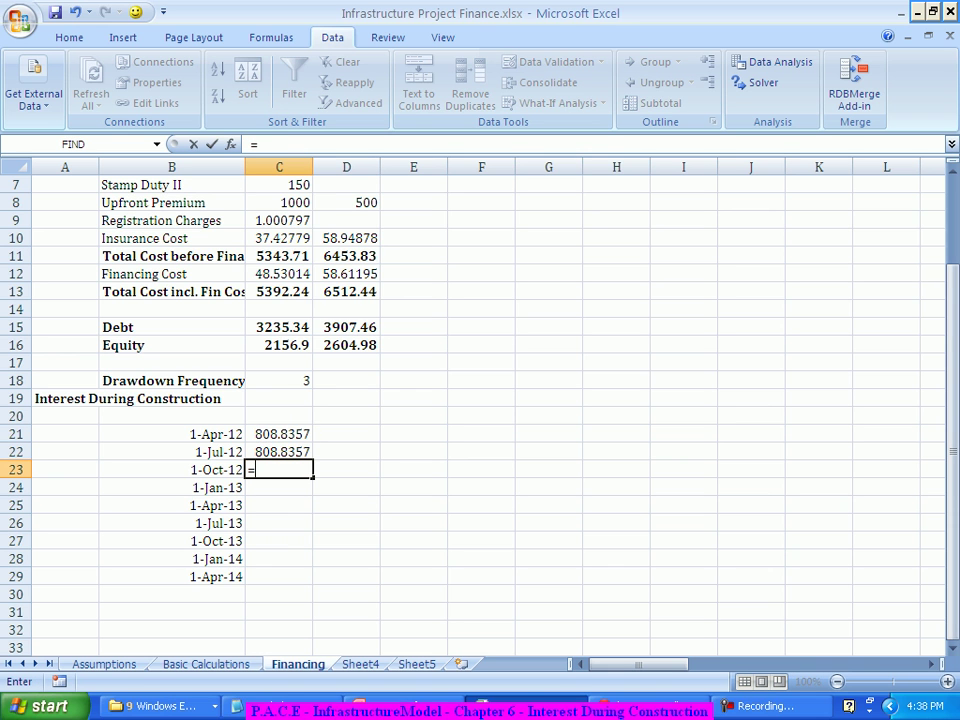
key("Up")
key("Up")
key("Down")
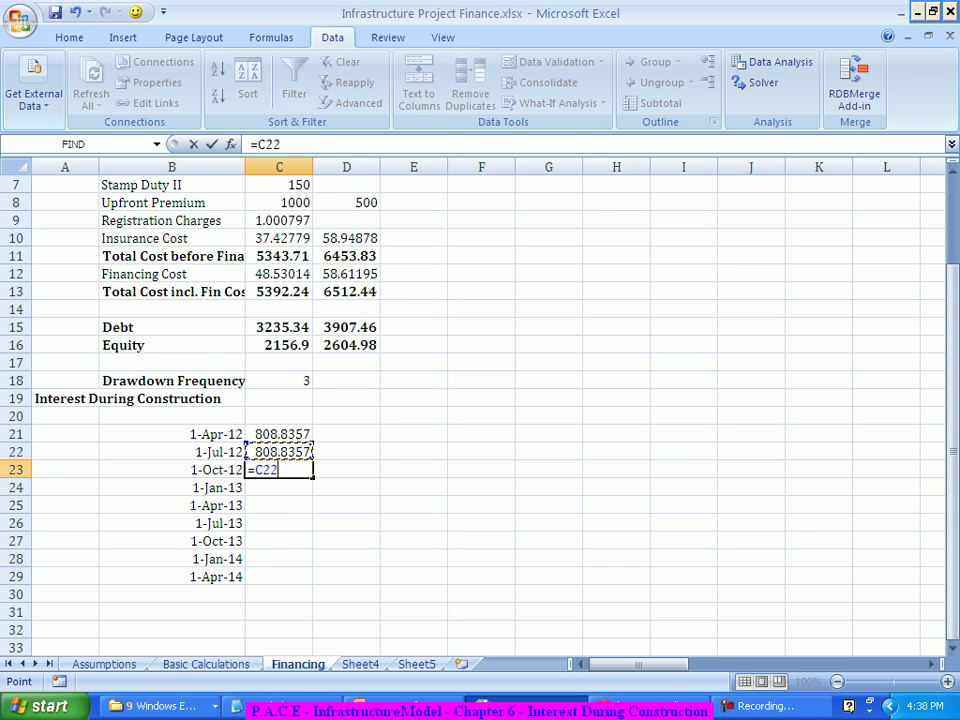
key("Return")
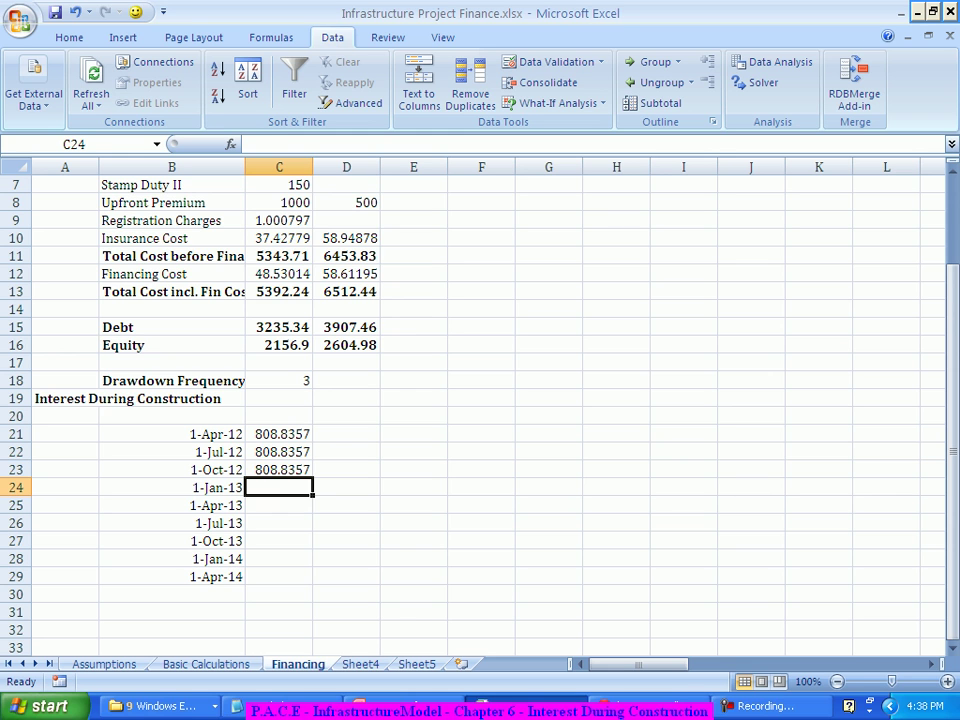
key("Up")
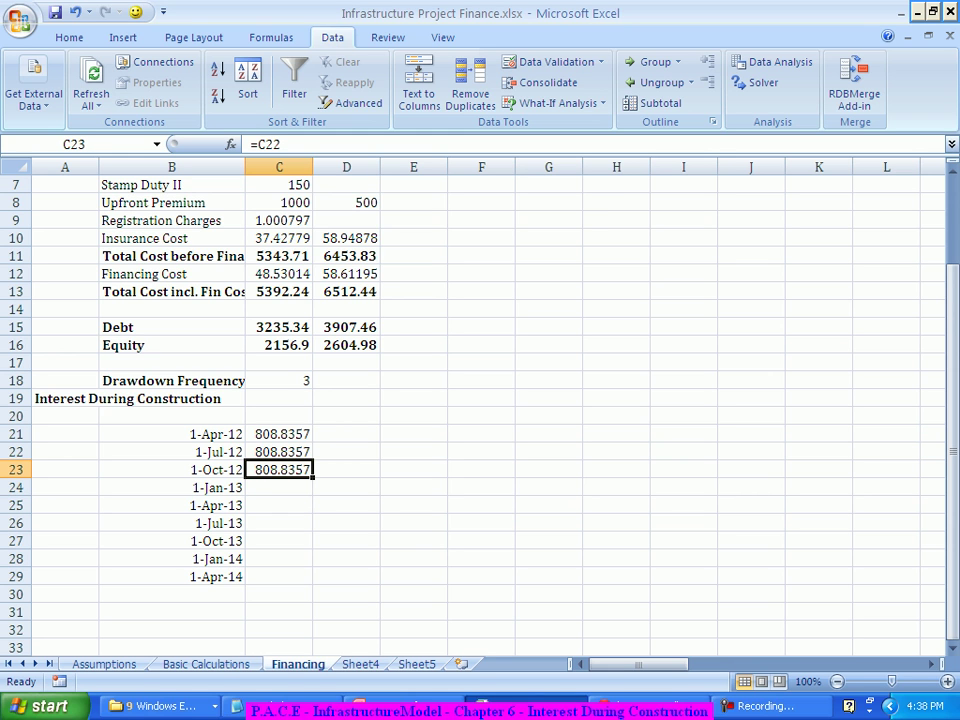
left_click_drag(312, 477, 312, 492)
Enter =D15/(12/C18) in cell C25 for the first drawdown of the second year's debt
left_click(279, 505)
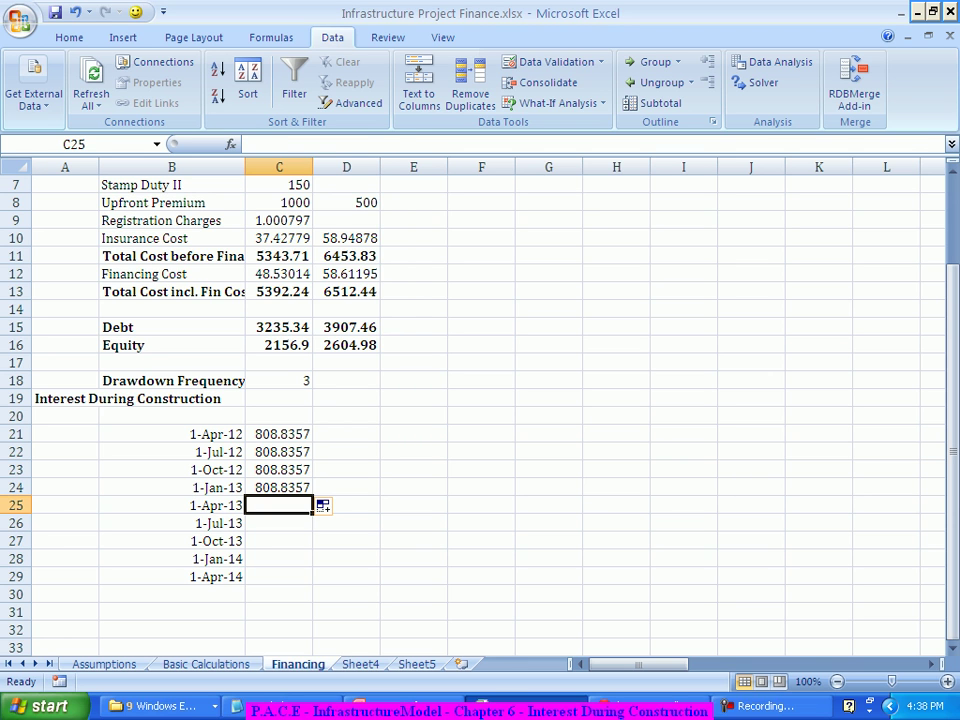
left_click(279, 327)
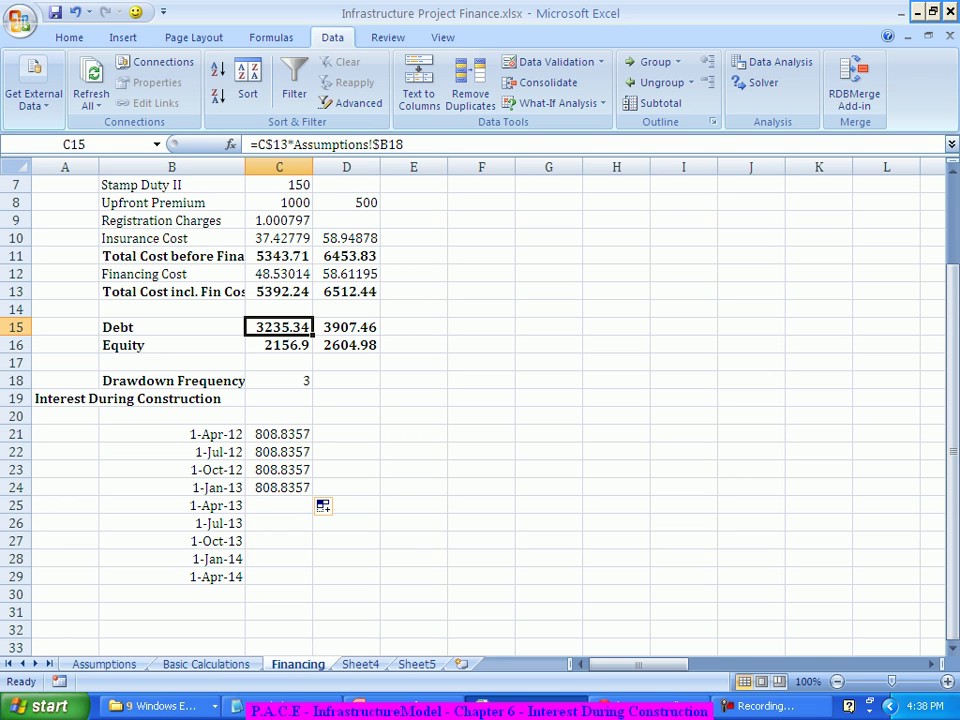
left_click(279, 505)
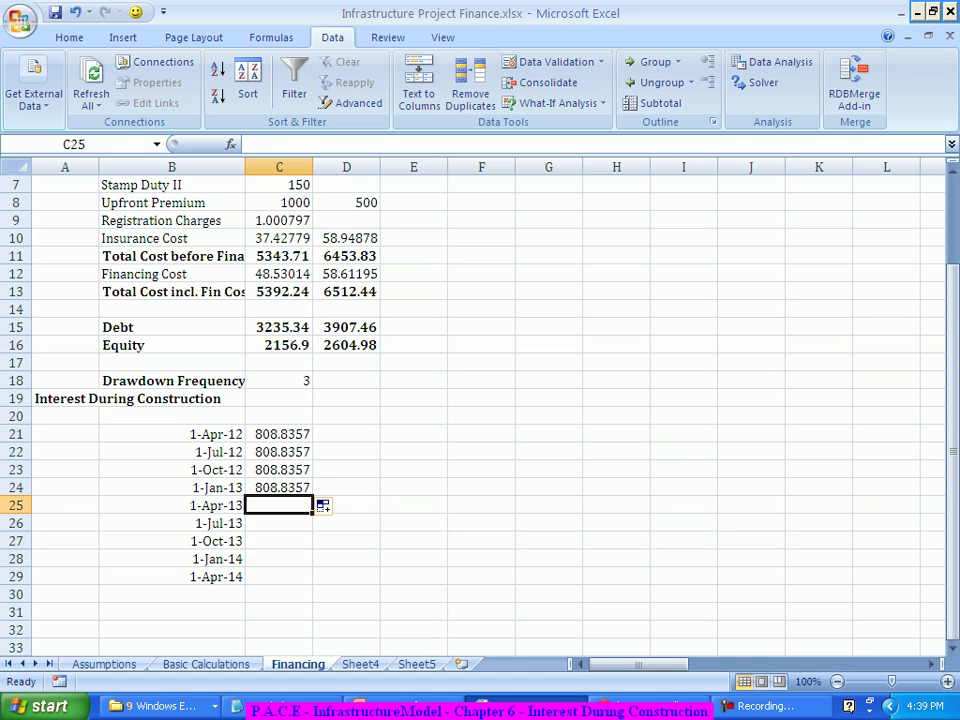
type("=")
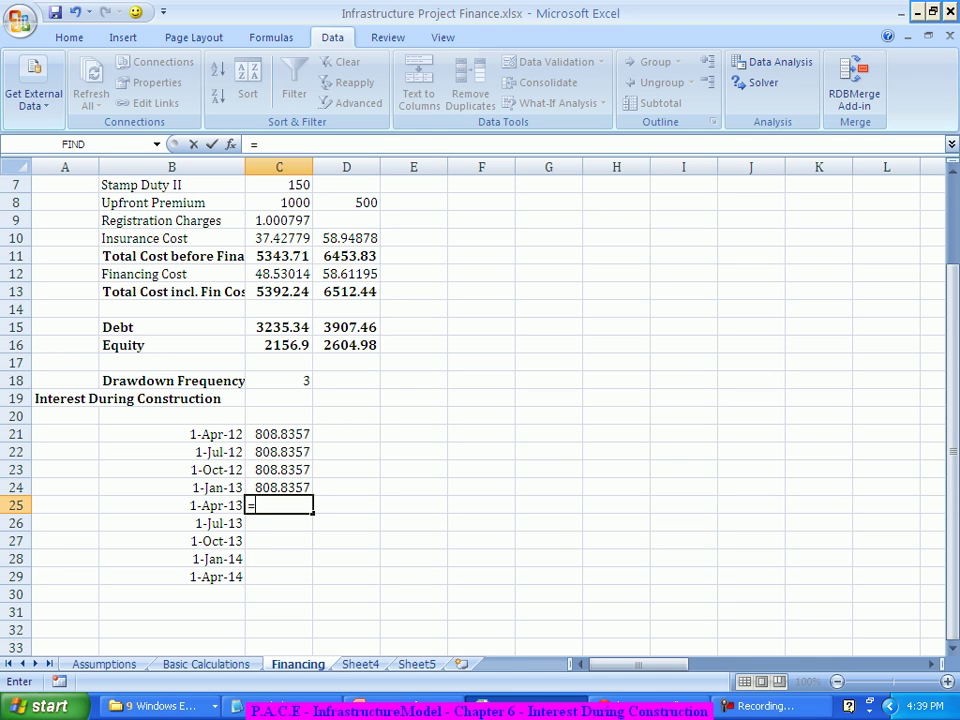
left_click(346, 327)
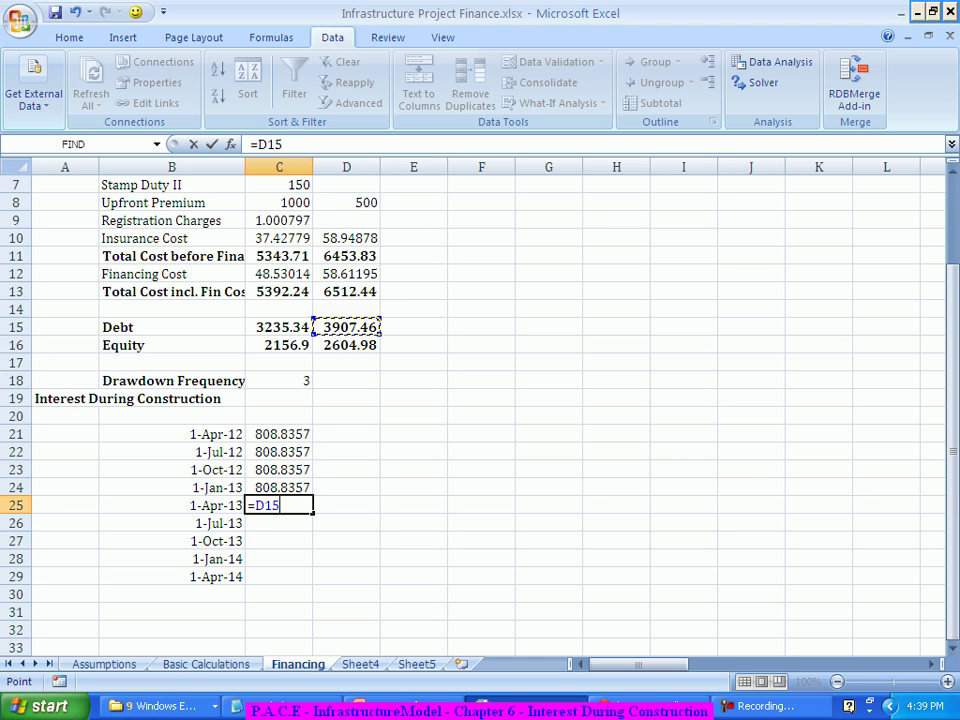
type("/(")
type("12/")
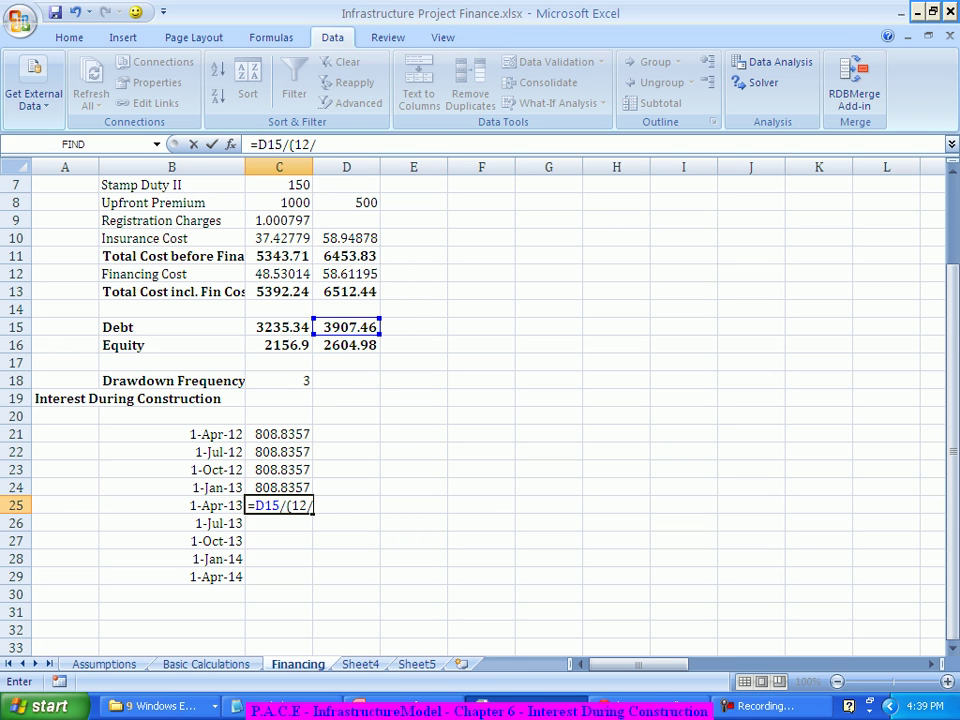
left_click(279, 380)
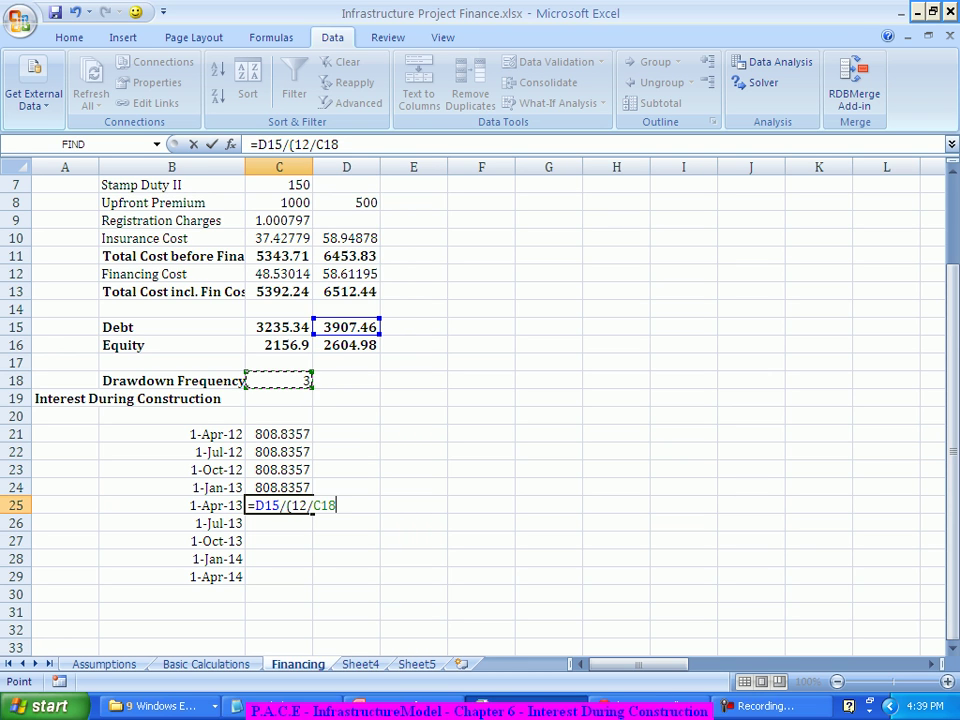
type(")")
key("Return")
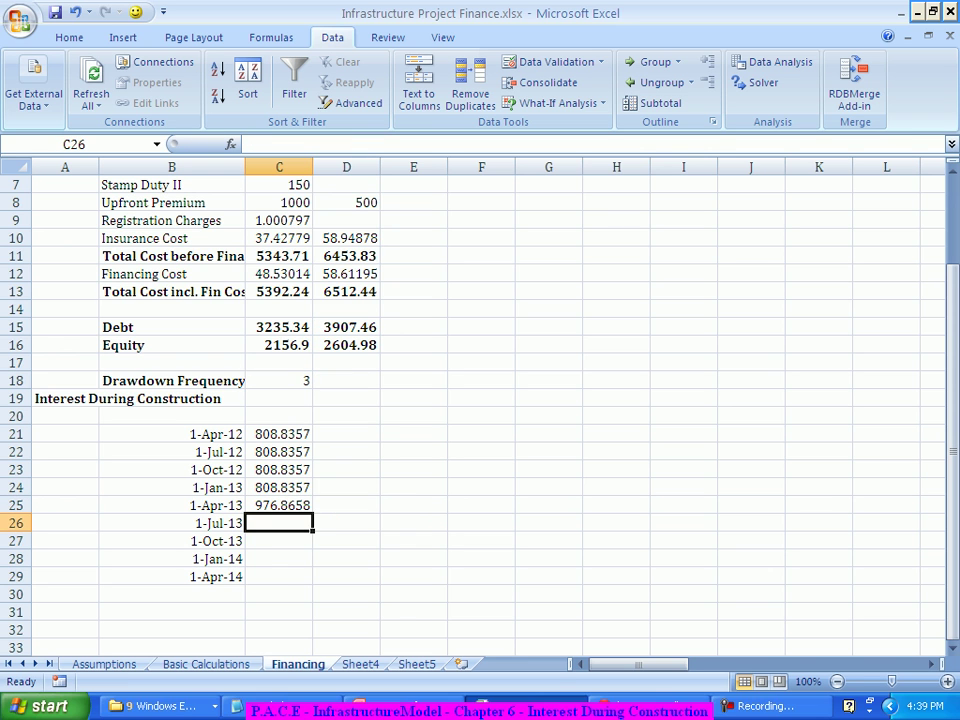
Enter =C25 in cell C26, copy it down to C28, and select cell D21
type("=")
key("Up")
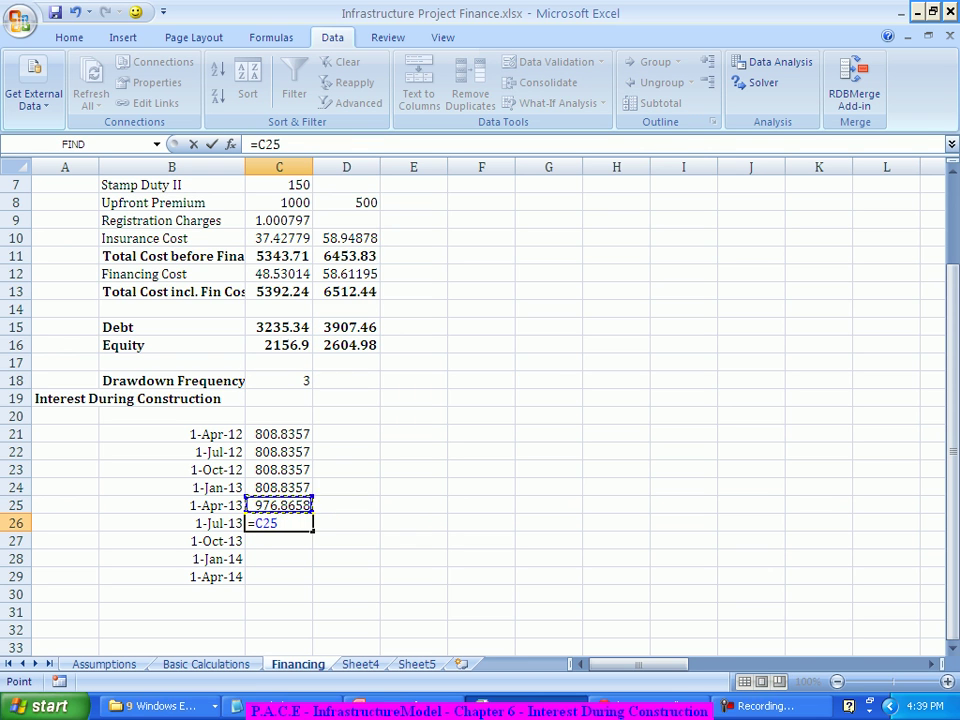
key("Return")
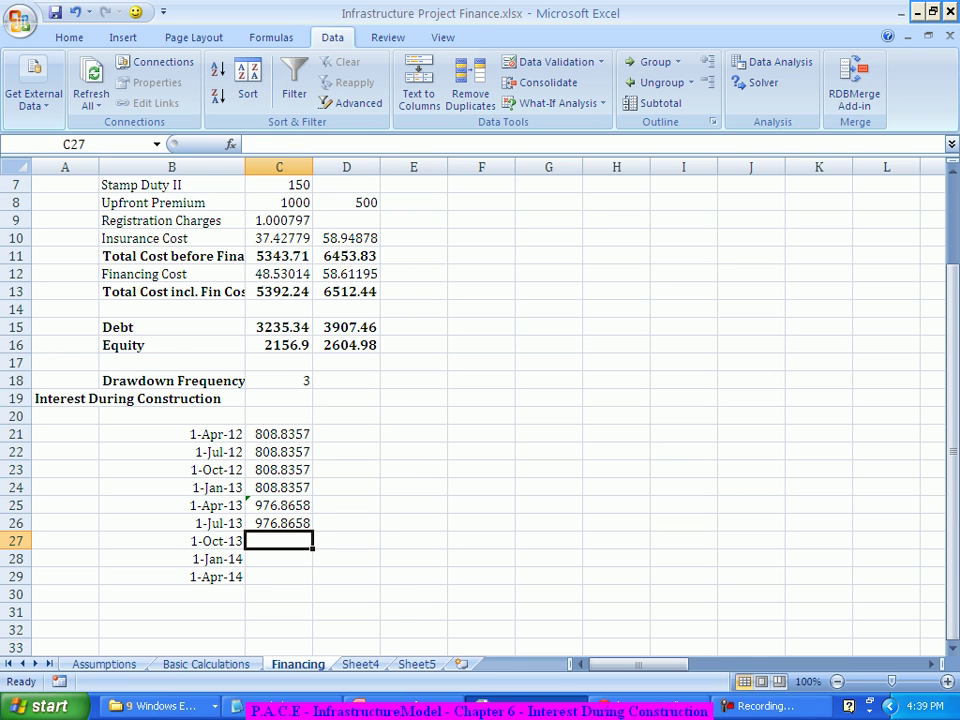
left_click(278, 523)
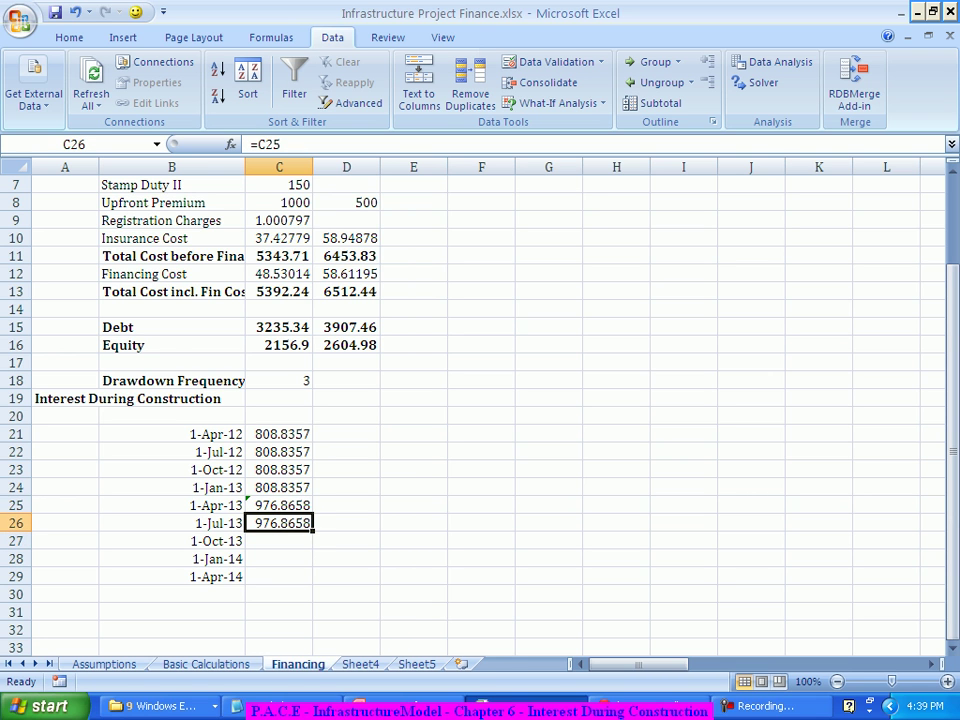
left_click_drag(312, 531, 312, 565)
left_click(346, 541)
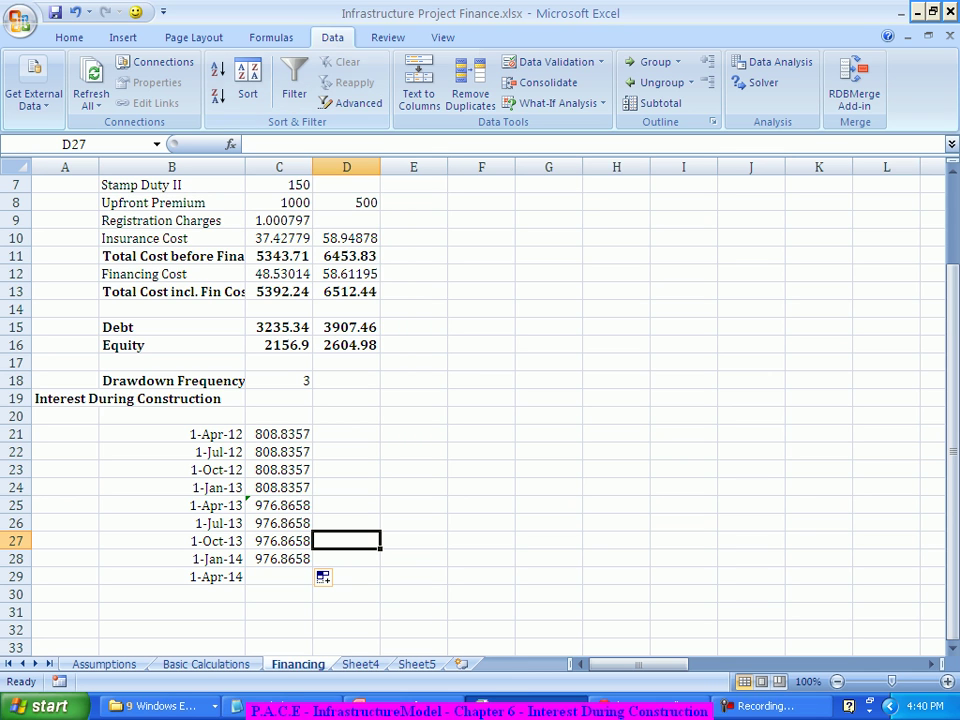
left_click(279, 327)
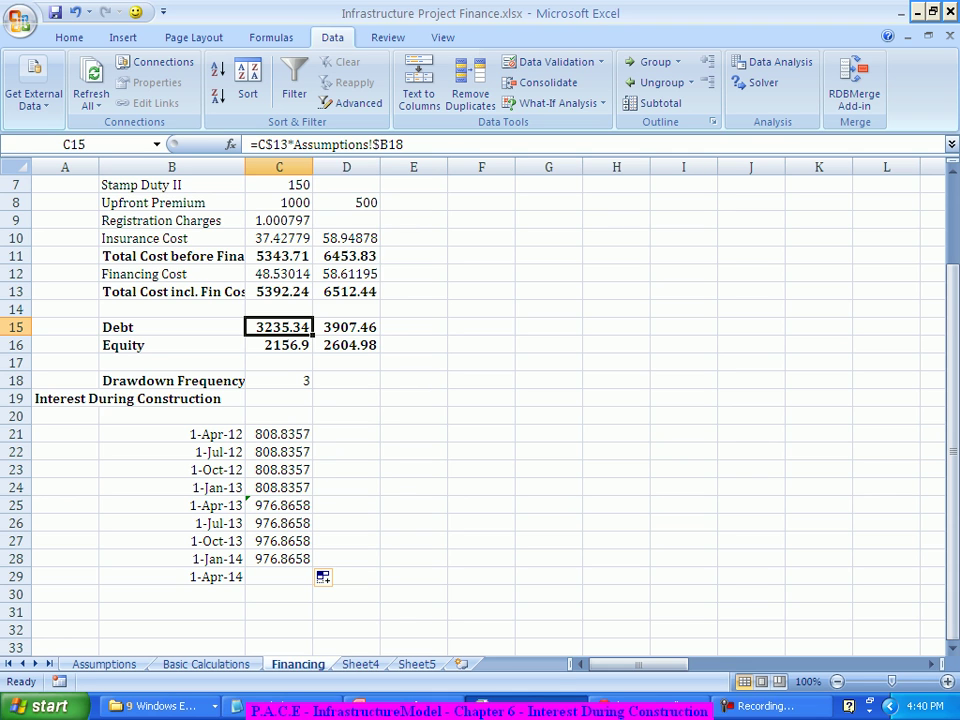
left_click(346, 433)
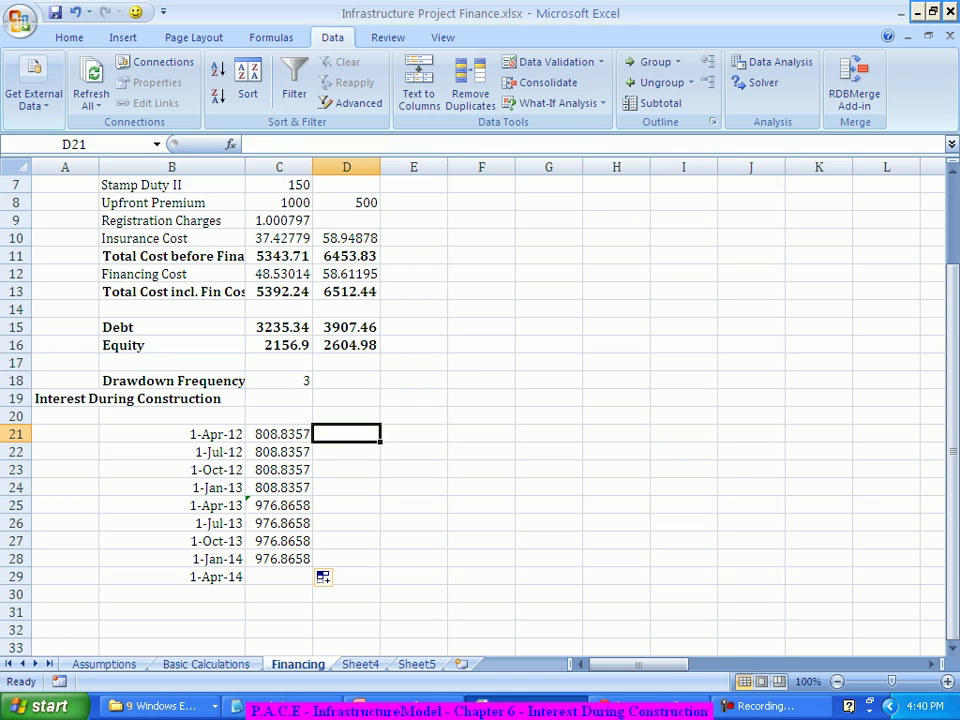
Enter the column headings Date in cell B20 and Amount in cell C20 above the drawdown schedule
left_click(171, 415)
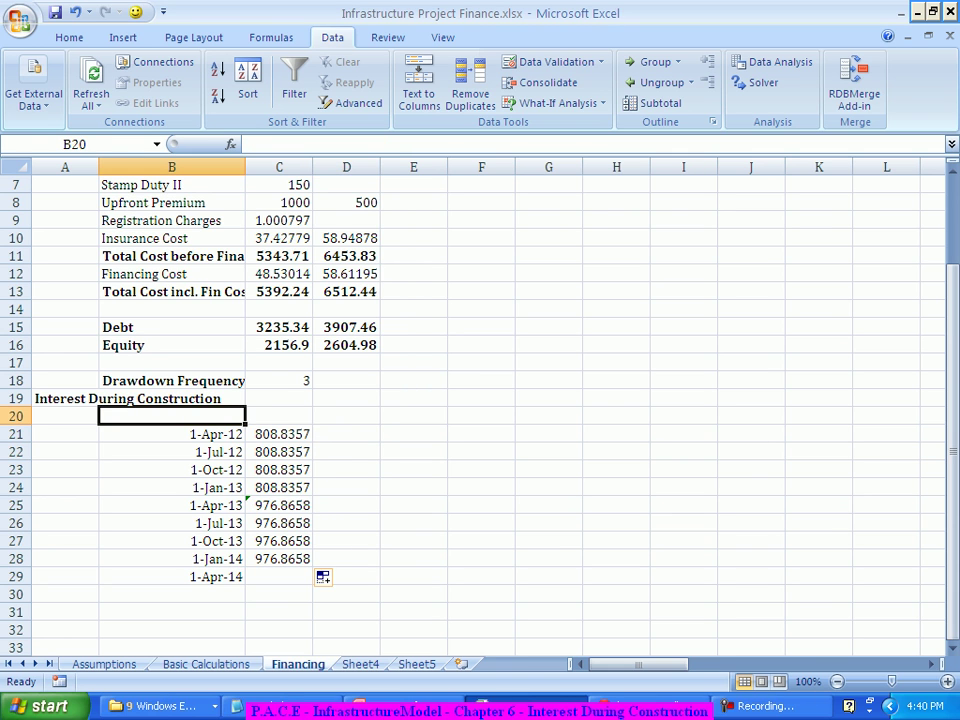
type("Tim")
key("BackSpace")
key("BackSpace")
key("BackSpace")
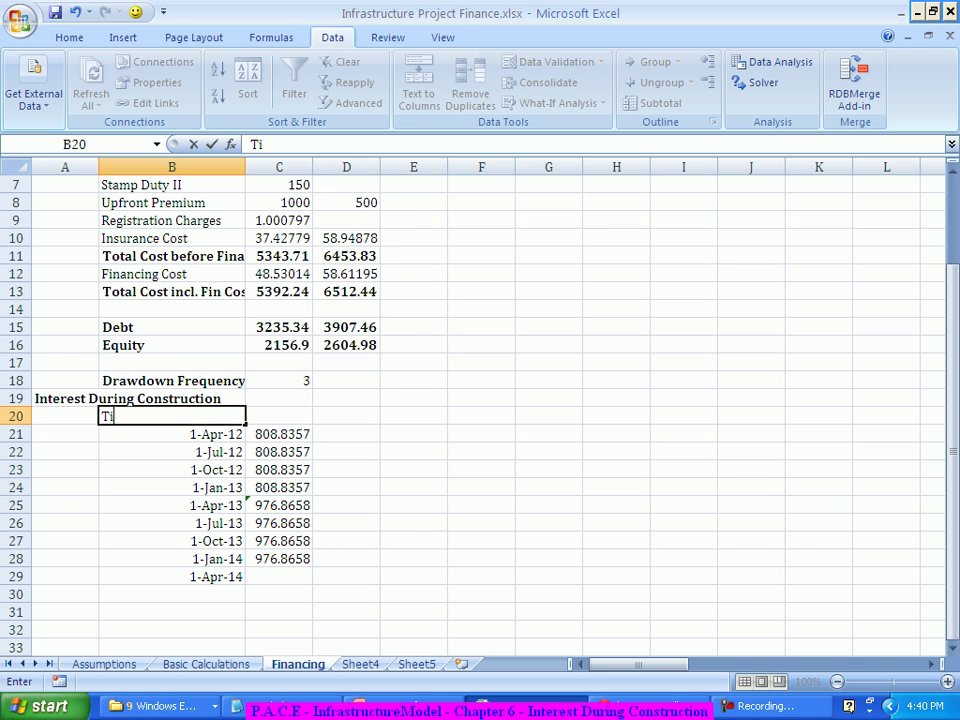
type("Date")
key("Tab")
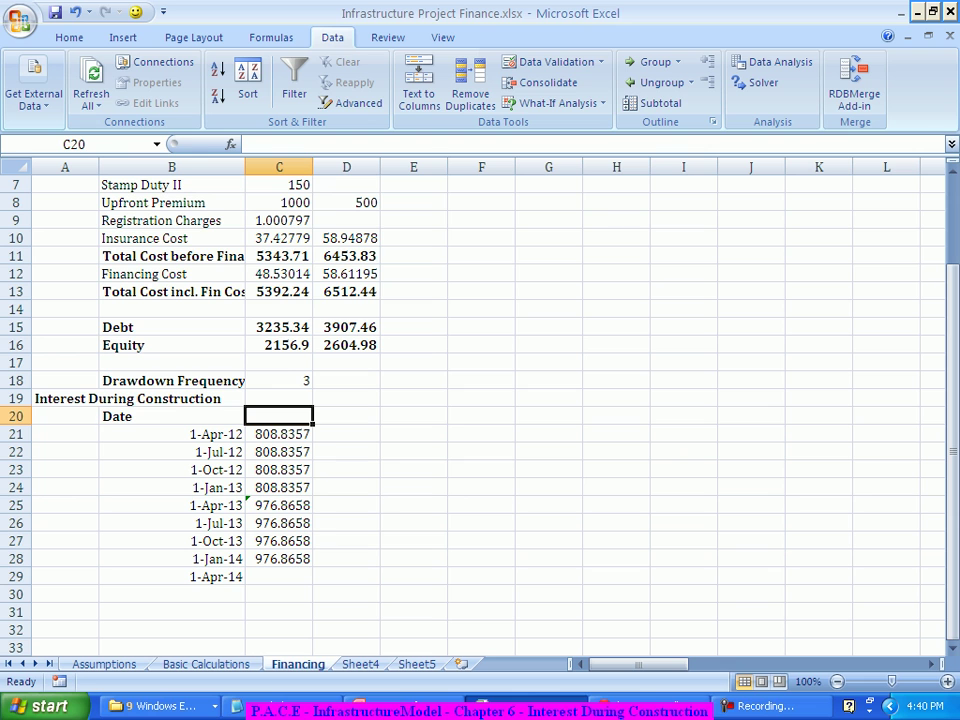
type("Amount")
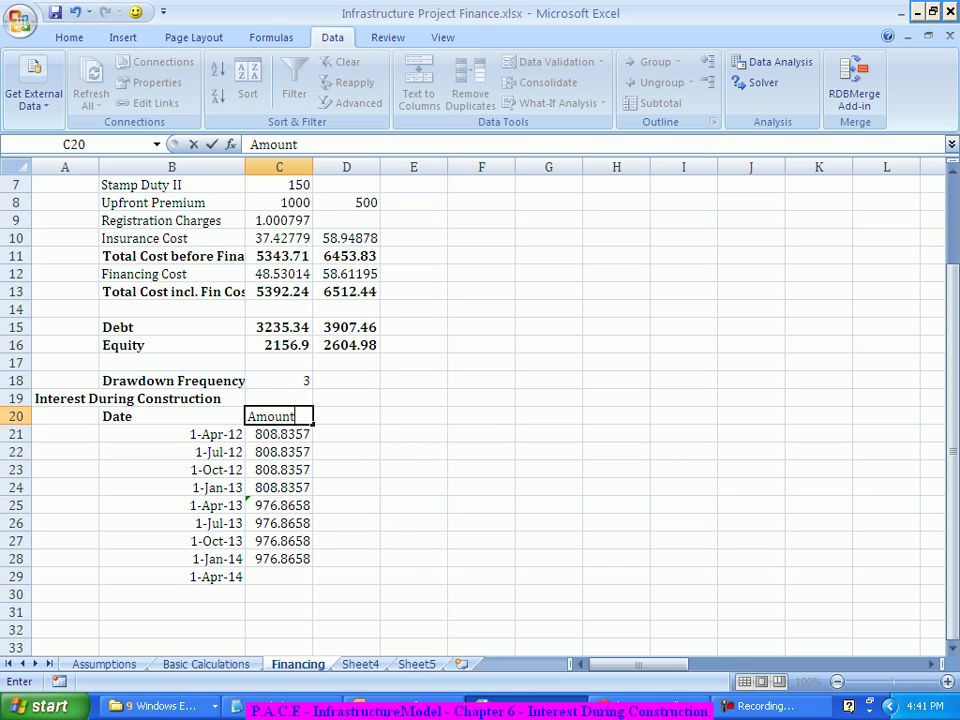
key("Tab")
Add the headings Cumulative in cell D20 and Interest in cell E20
type("Cum")
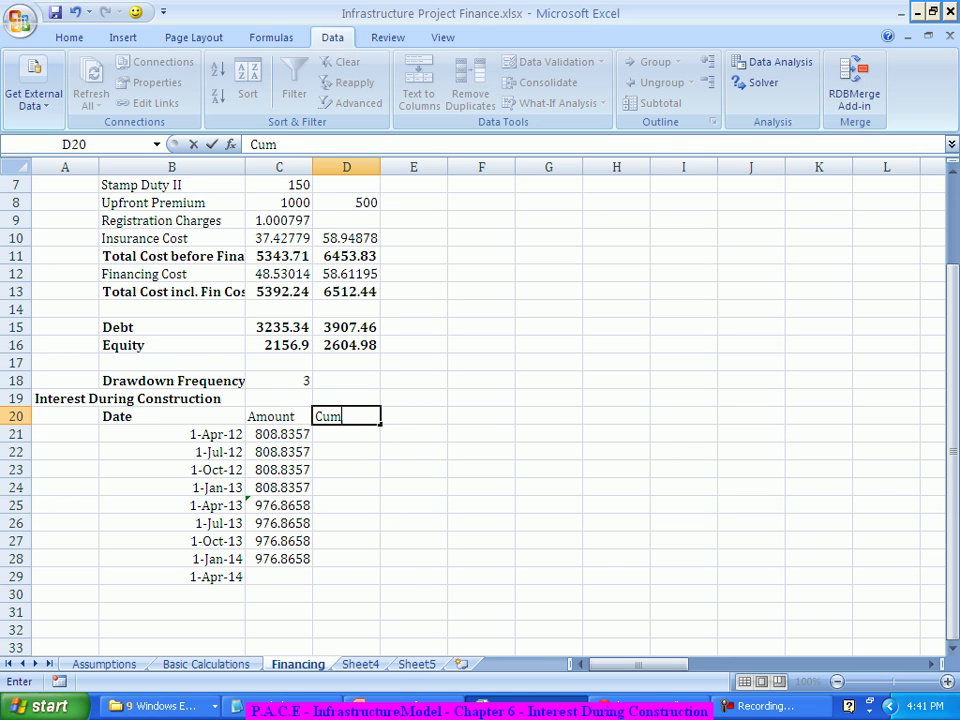
type("ulative")
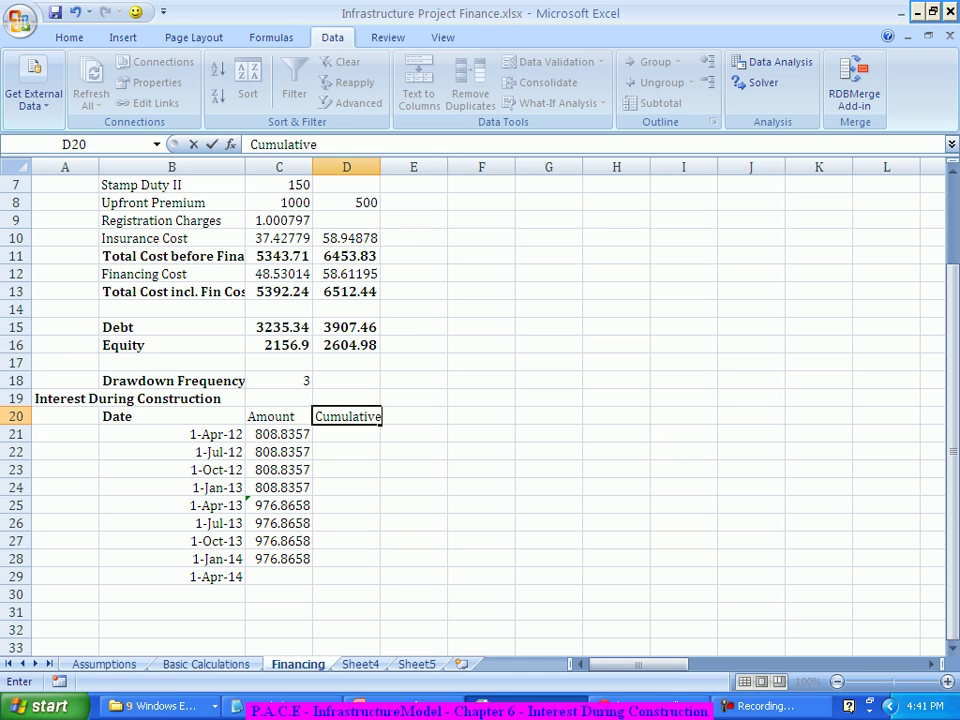
key("Tab")
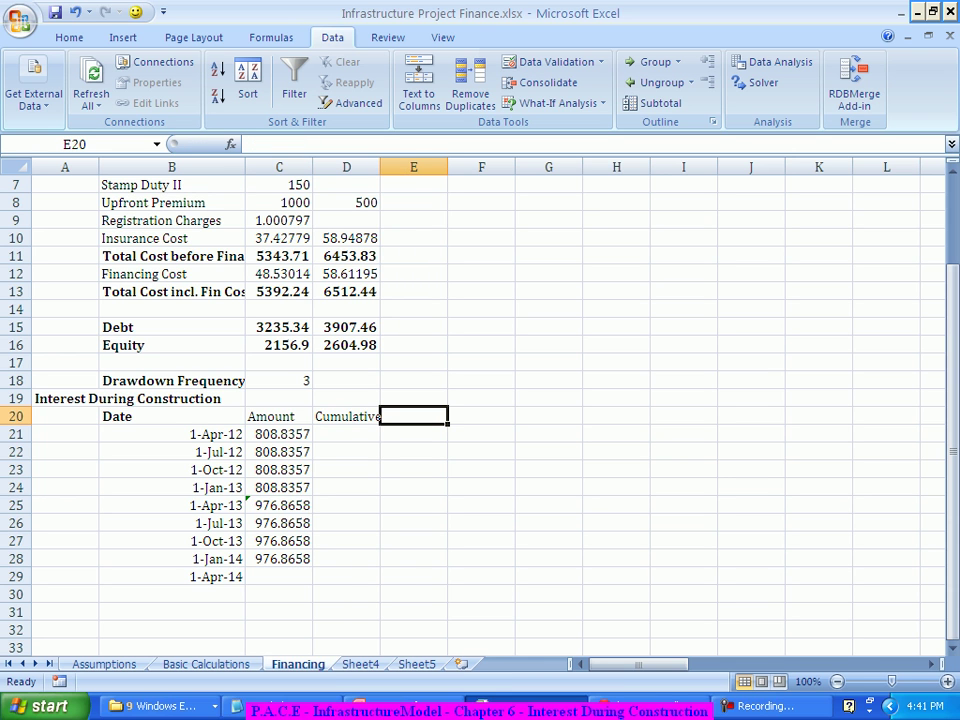
type("Interest")
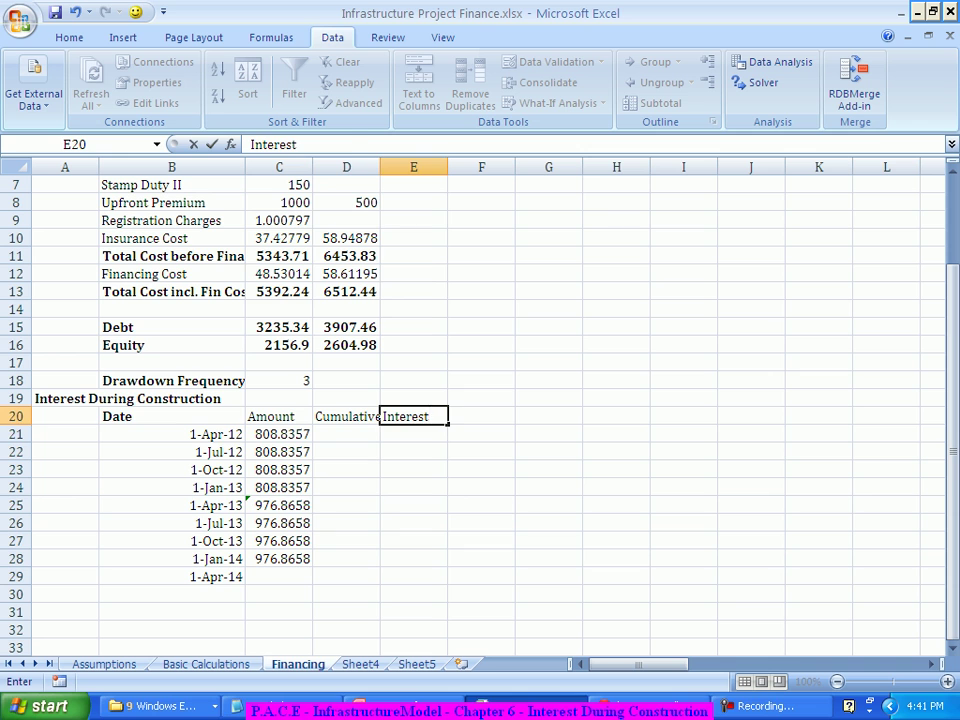
key("Return")
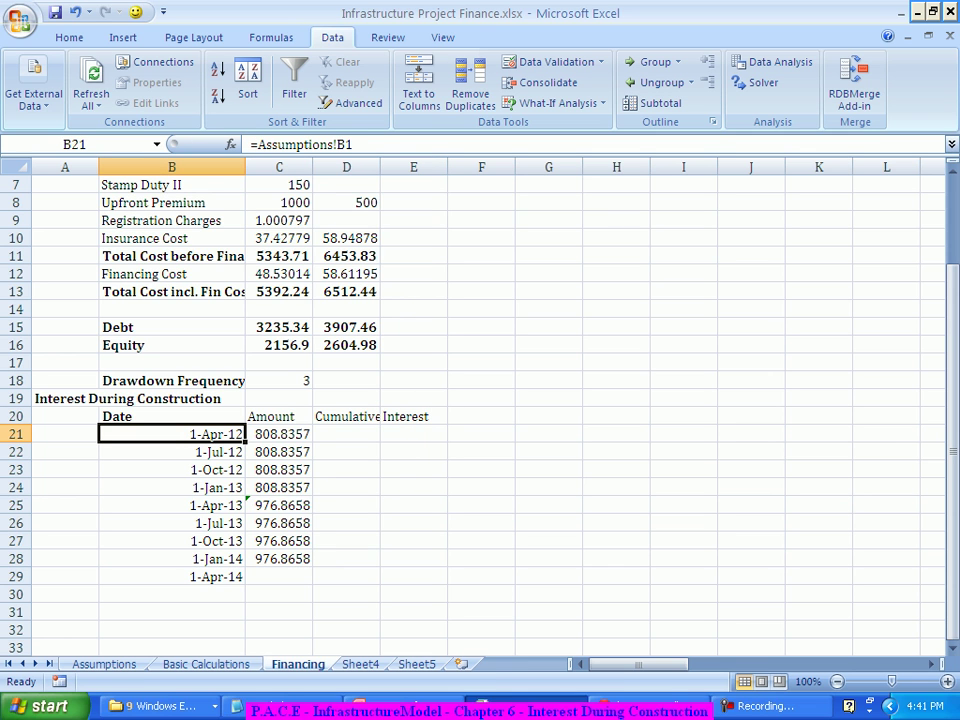
Start the cumulative drawdown column by entering =C21 in cell D21
left_click(279, 434)
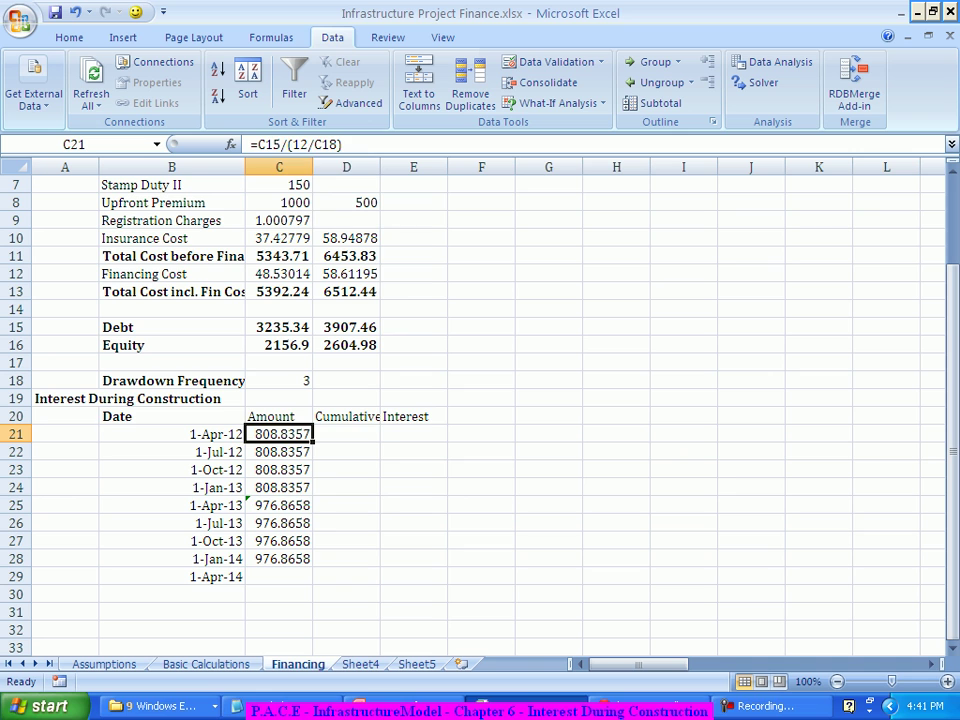
left_click(346, 434)
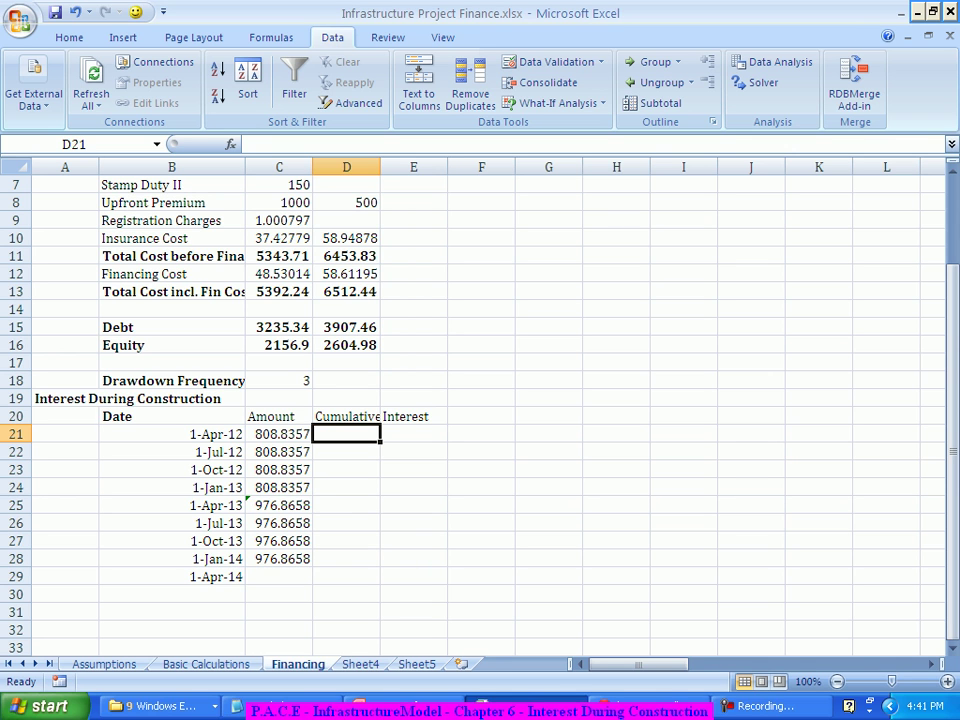
type("=")
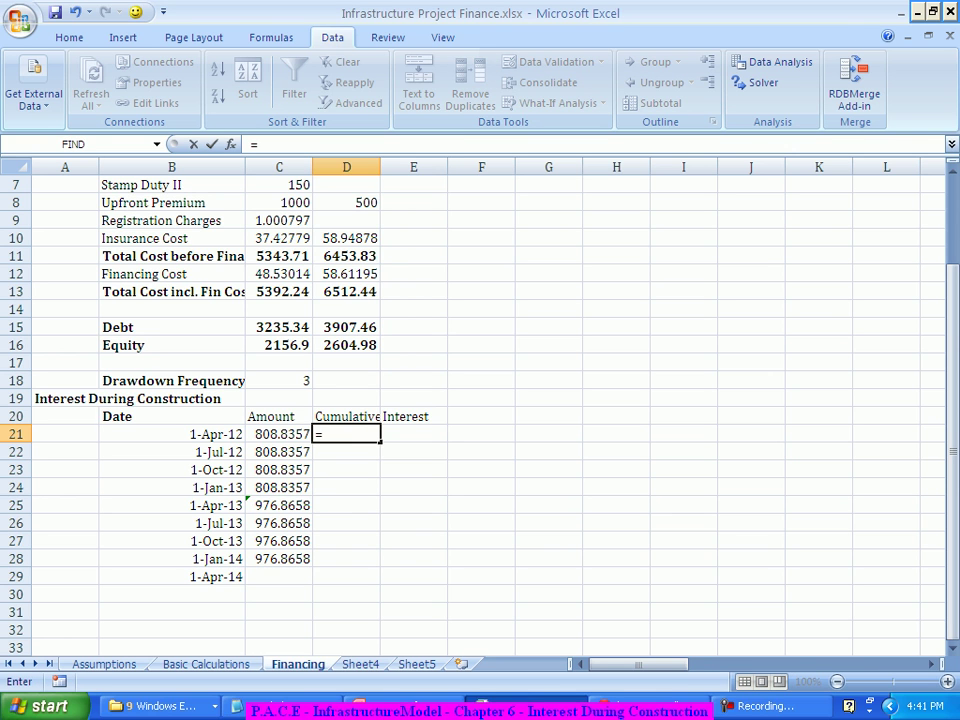
key("Left")
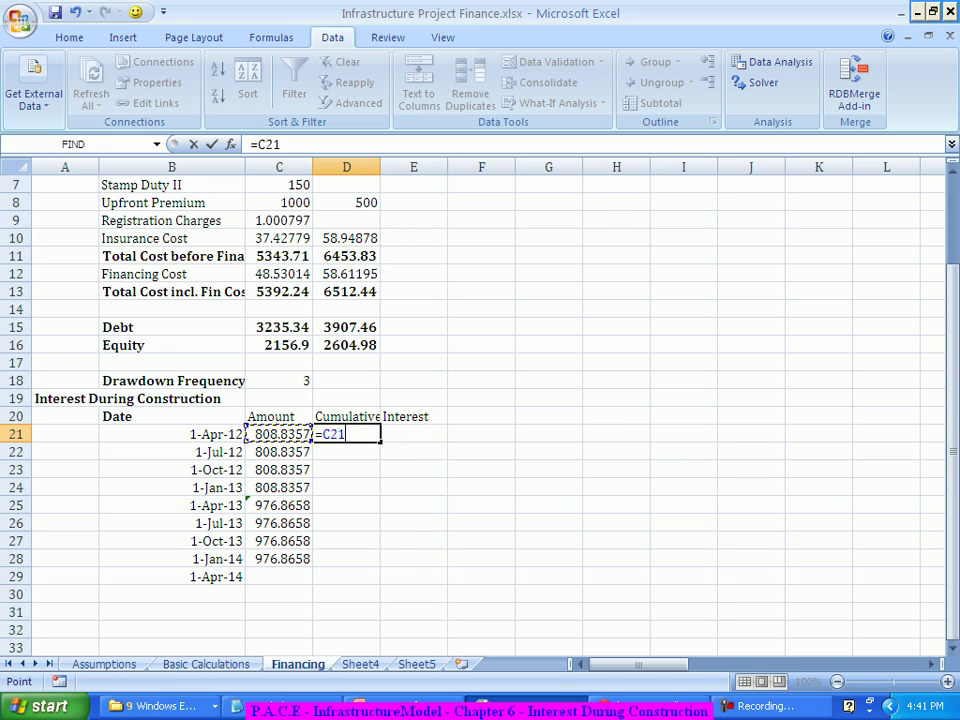
key("Return")
key("Left")
key("Left")
Enter =D21+C22 in cell D22 to accumulate the drawdowns and copy it down to D28
left_click(346, 452)
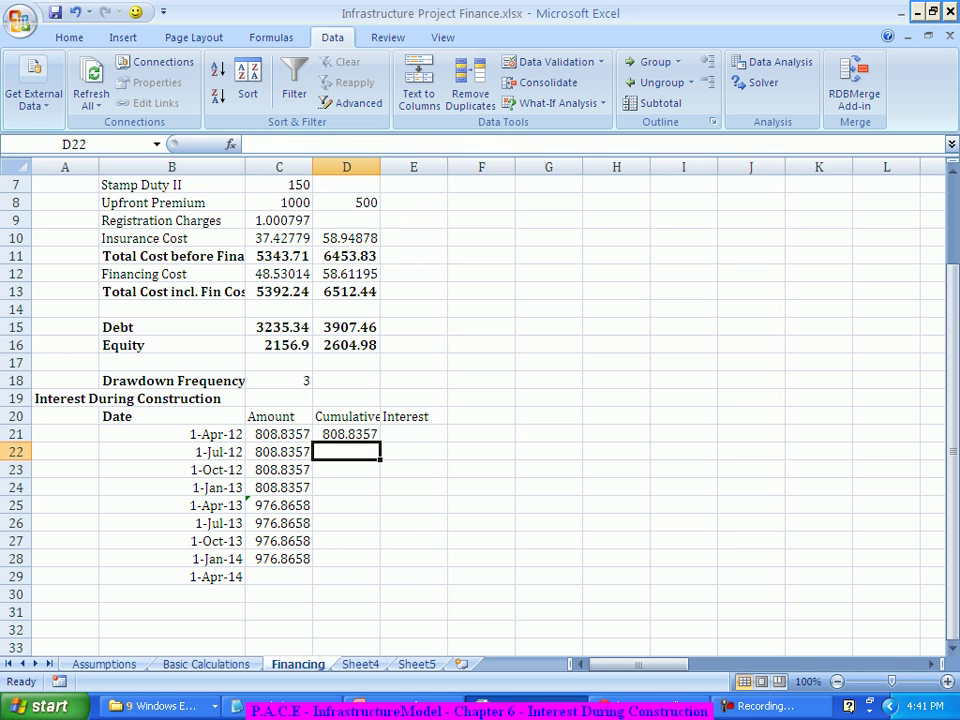
type("=")
key("Up")
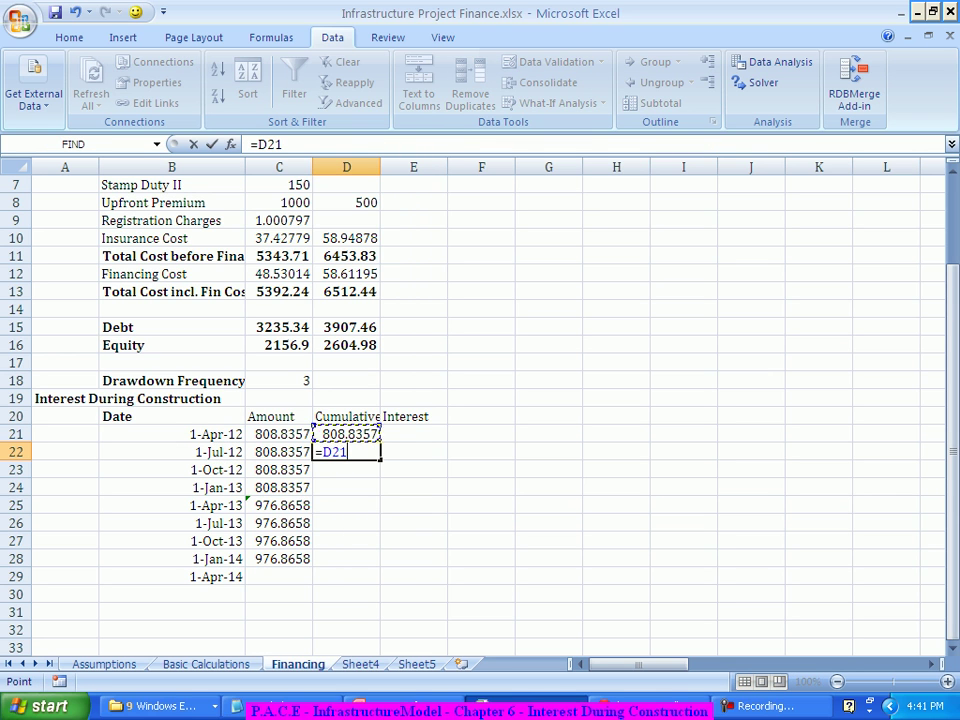
type("+")
key("Left")
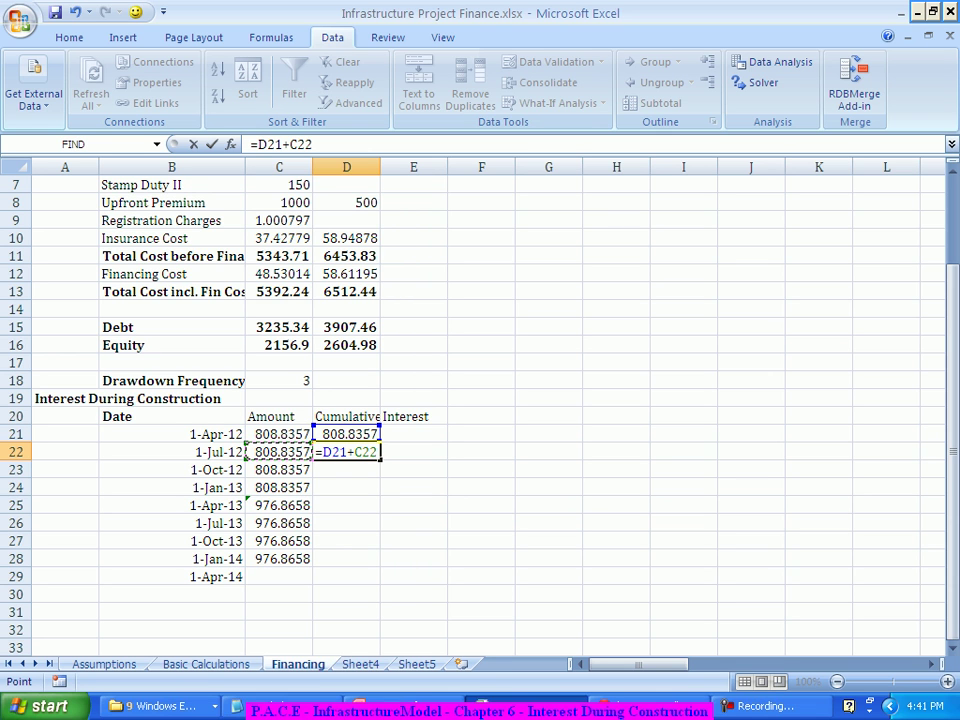
key("Return")
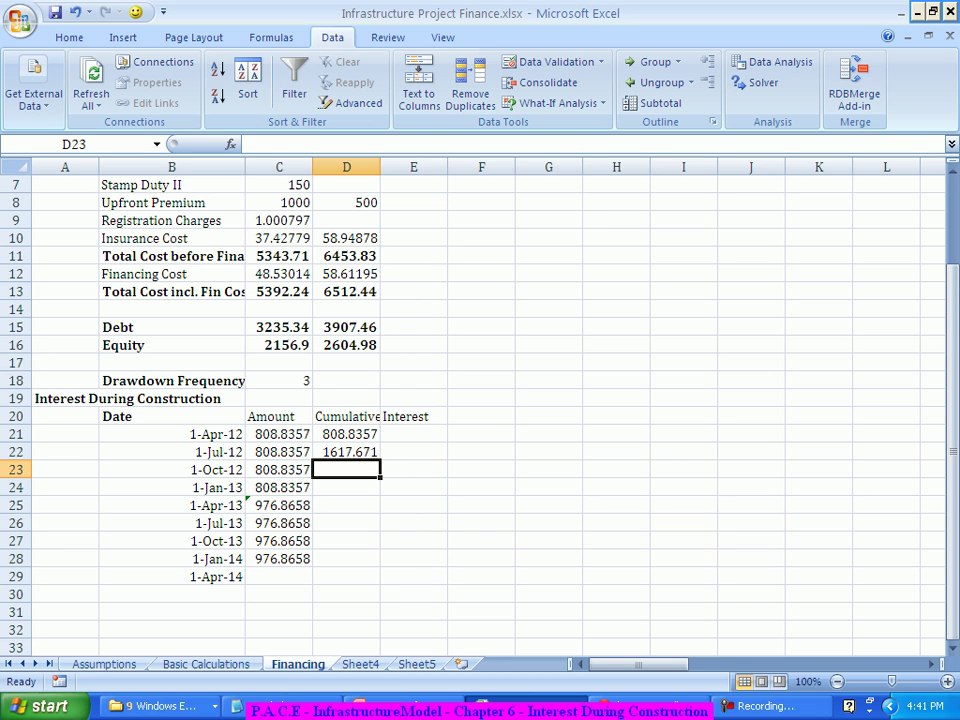
left_click(346, 452)
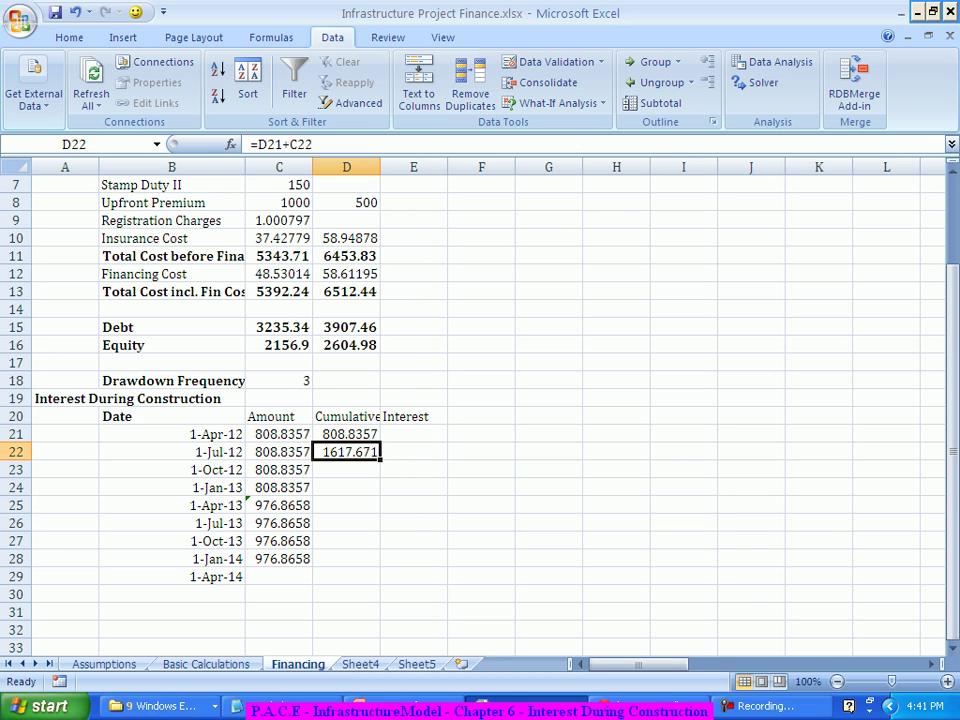
left_click_drag(380, 460, 381, 567)
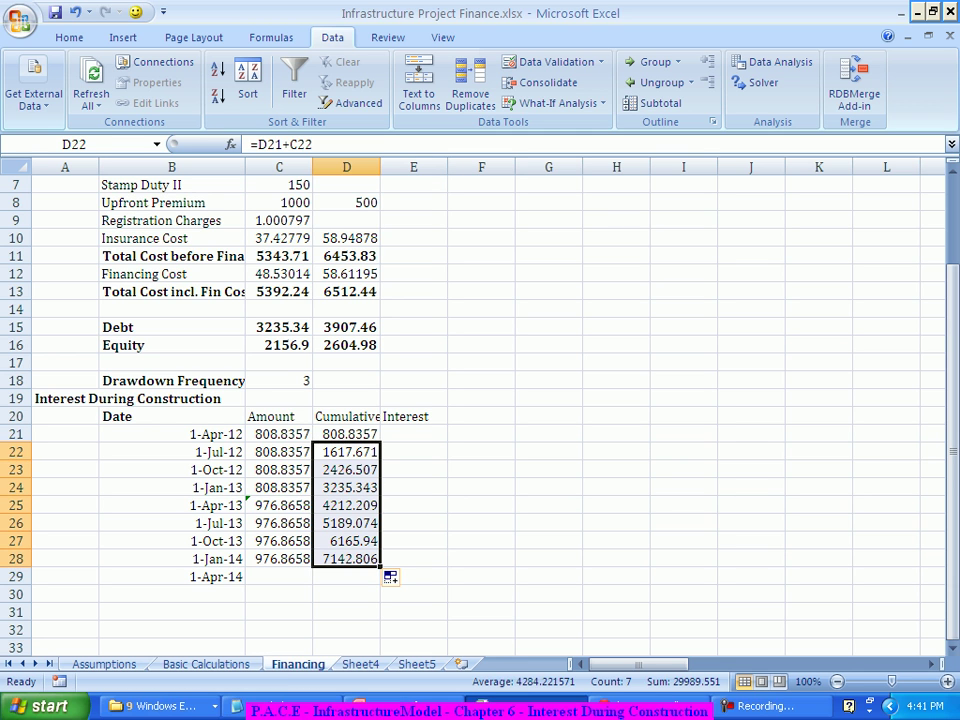
Check the sum of the two debt figures in C15:D15 against the final cumulative drawdown
left_click(481, 505)
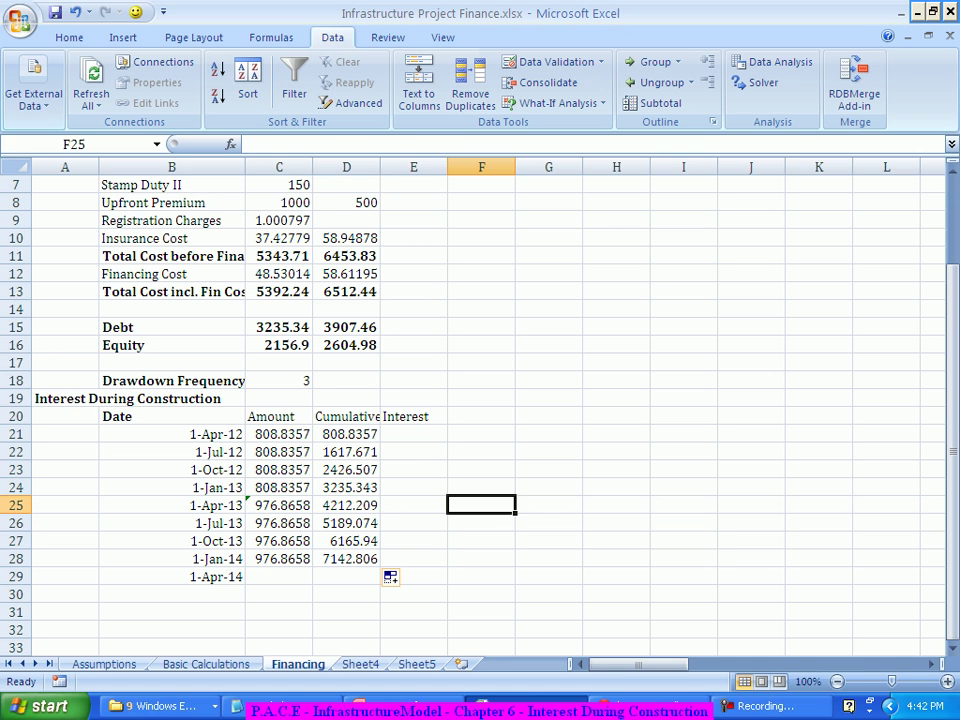
left_click_drag(279, 327, 346, 327)
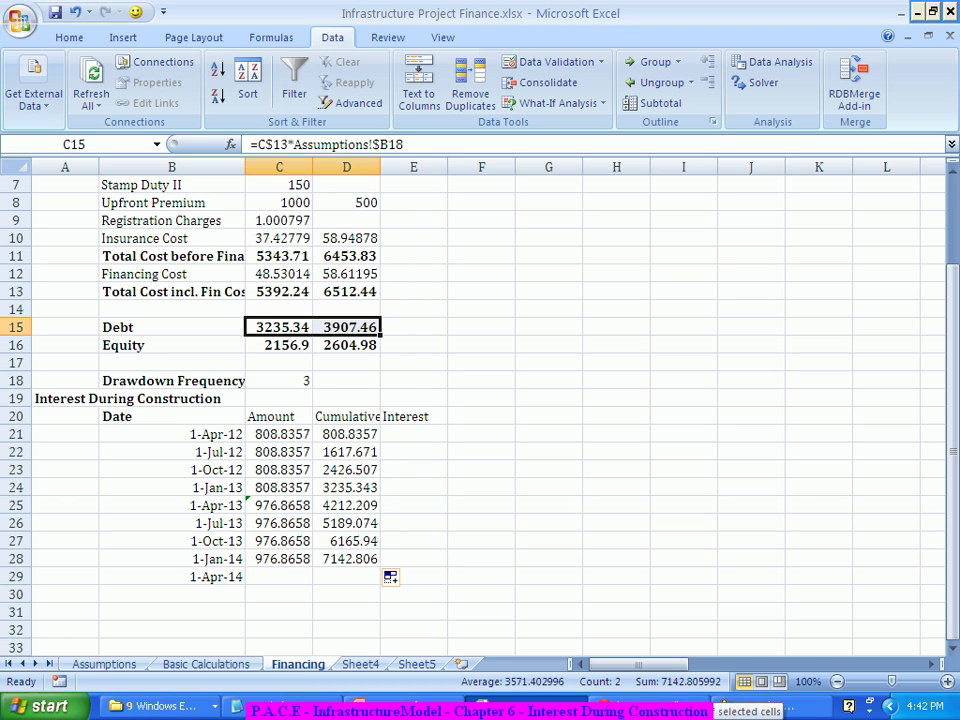
left_click(616, 540)
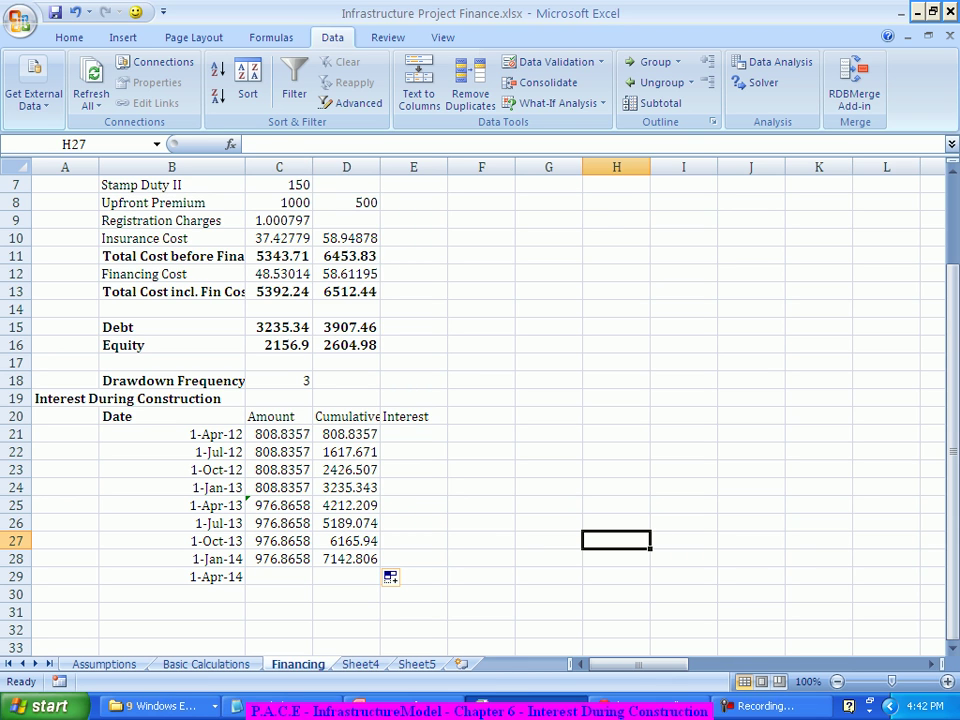
left_click(346, 434)
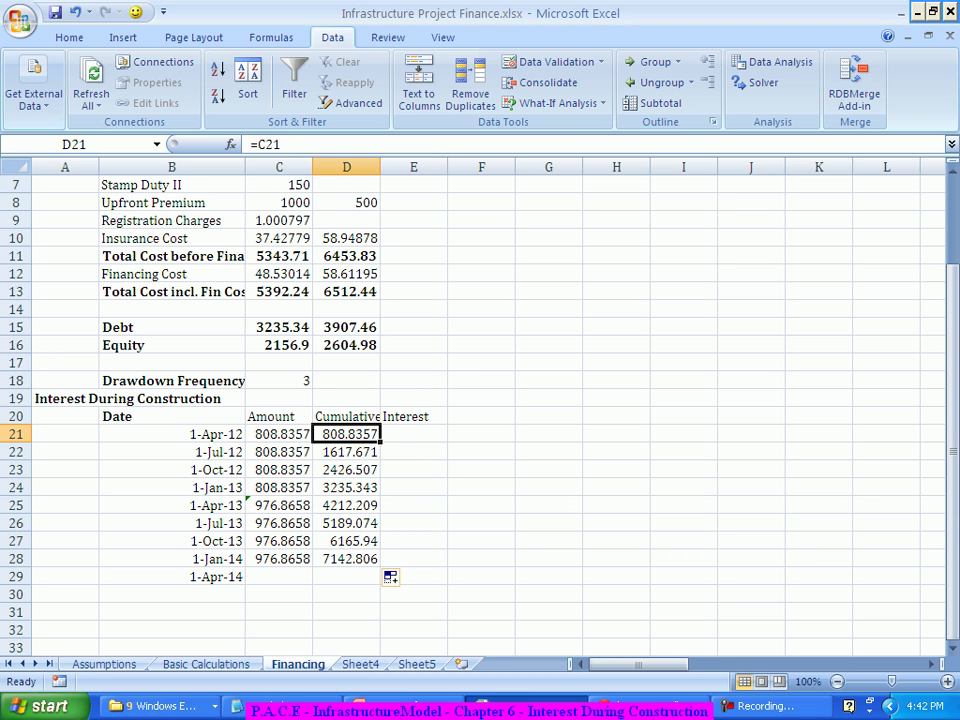
Enter =D21*Assumptions!B24*Financing!C18/12 in cell E21 to calculate the first period's interest
left_click(413, 434)
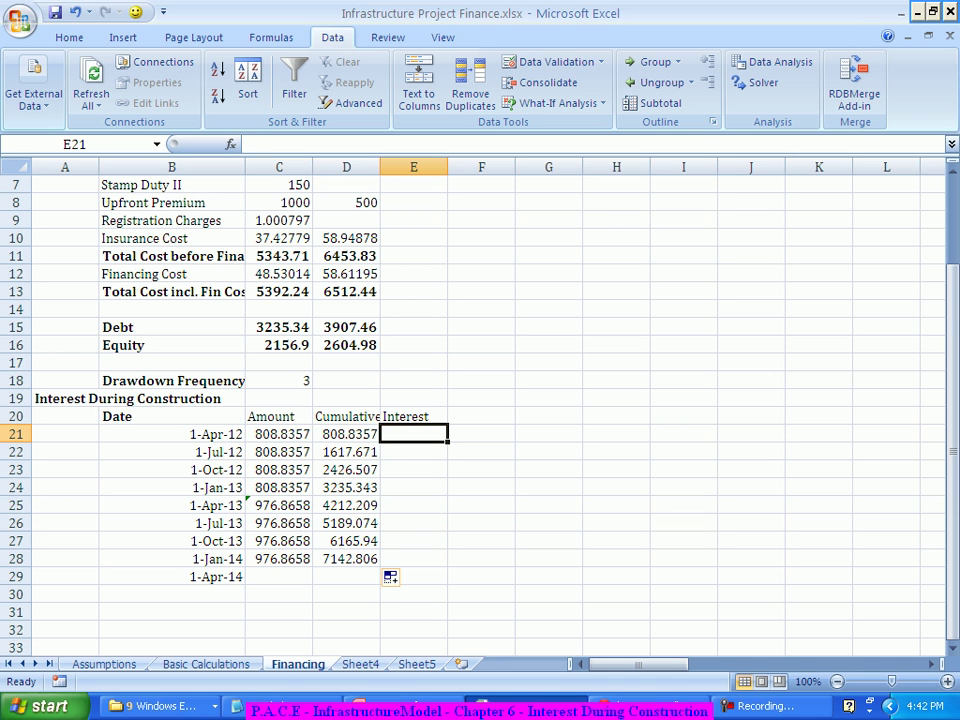
type("=")
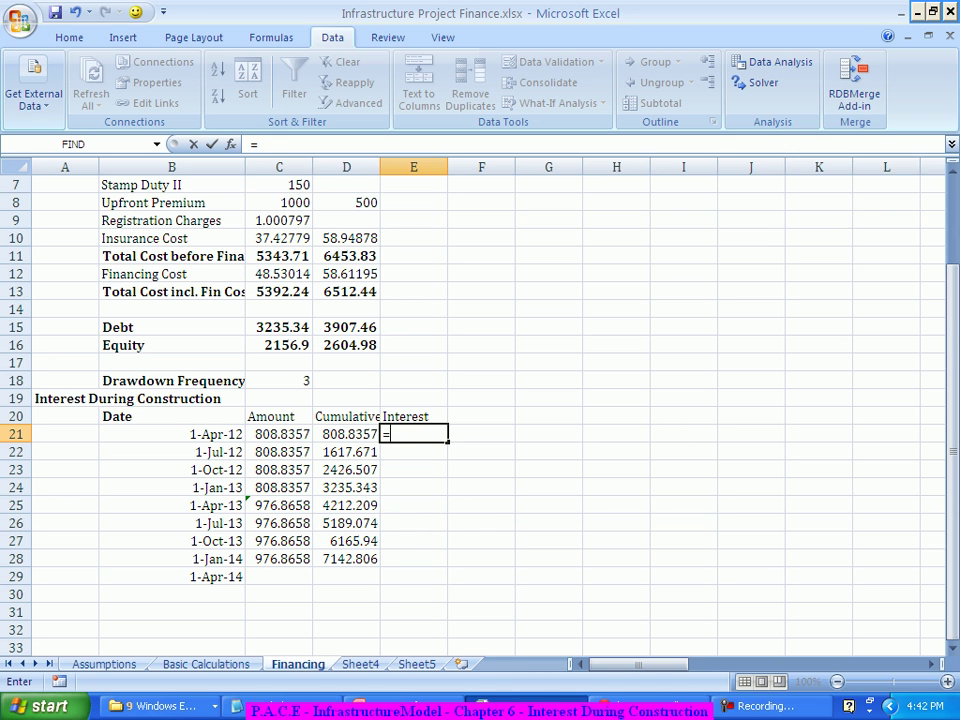
key("Left")
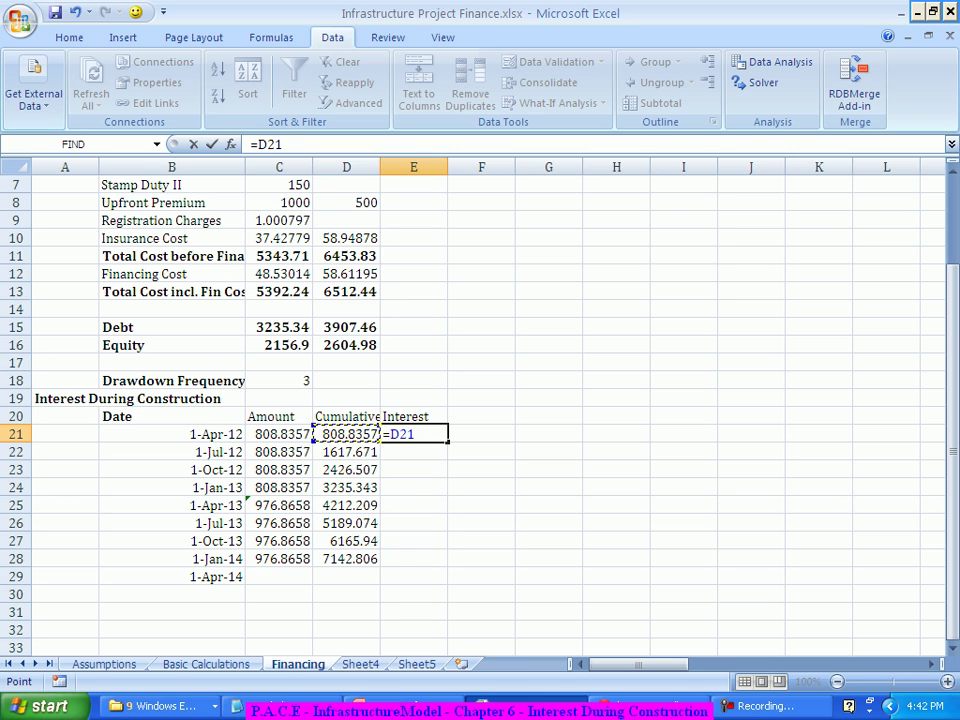
type("*")
left_click(104, 664)
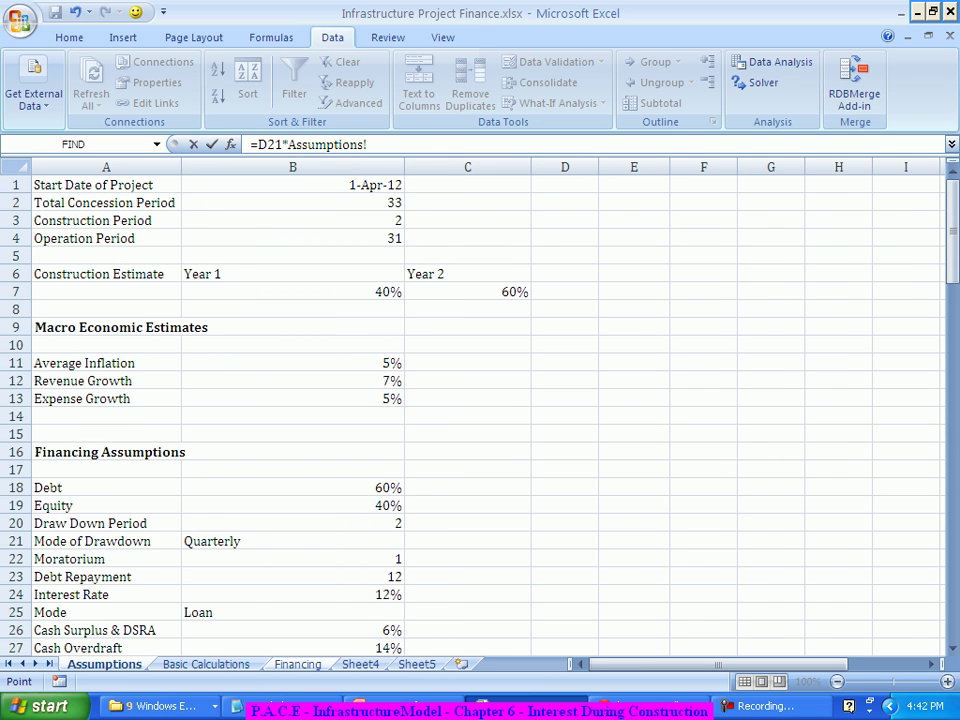
scroll(480, 400, "down", 1)
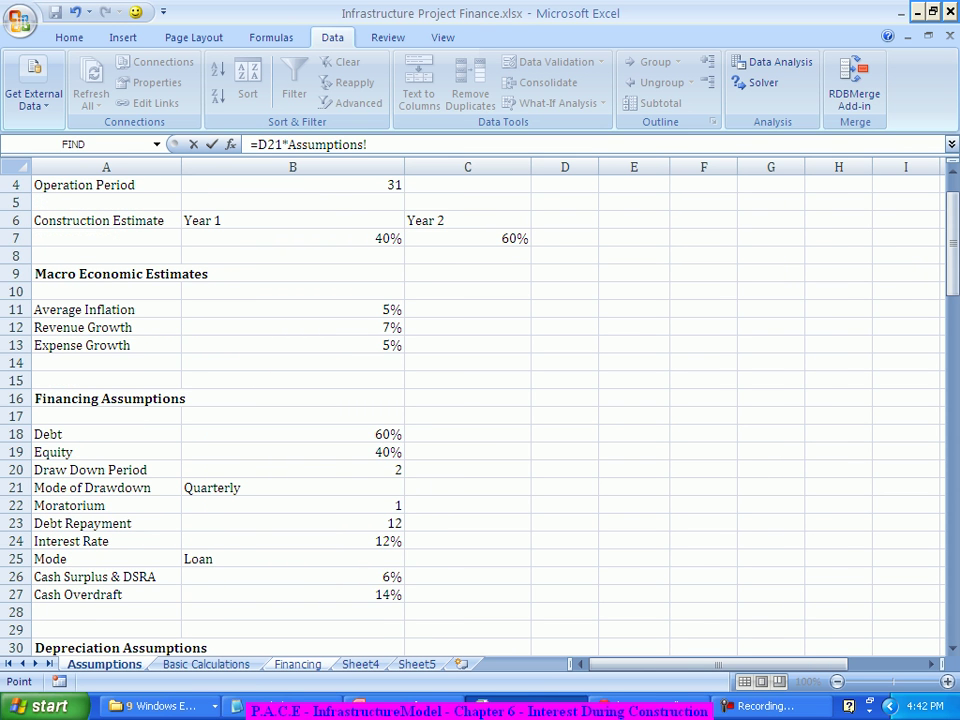
left_click(292, 541)
type("*")
left_click(297, 664)
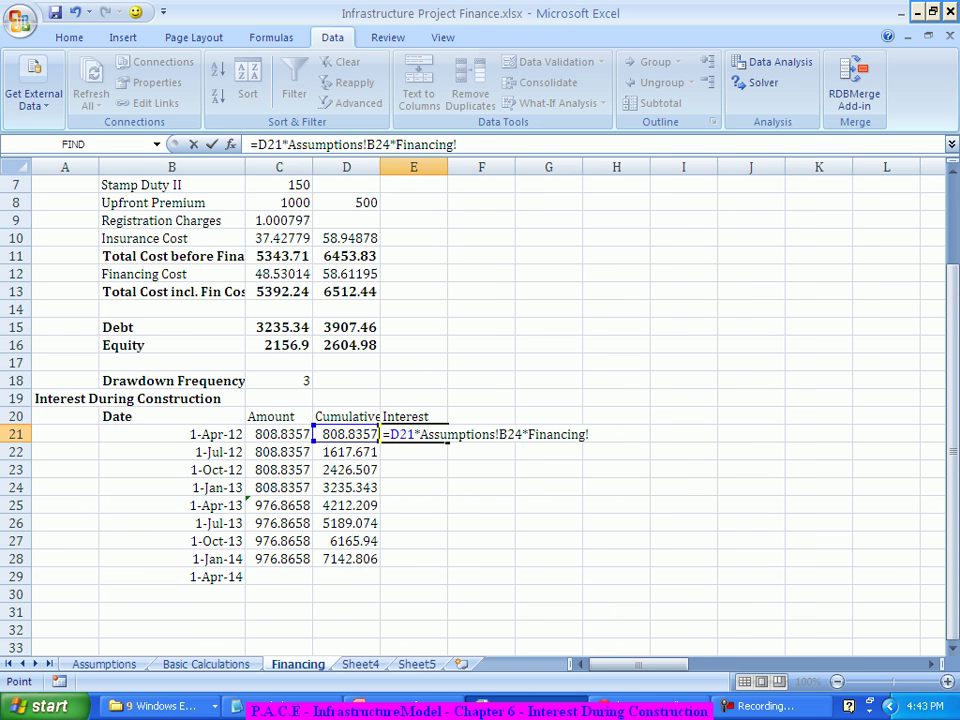
left_click(290, 380)
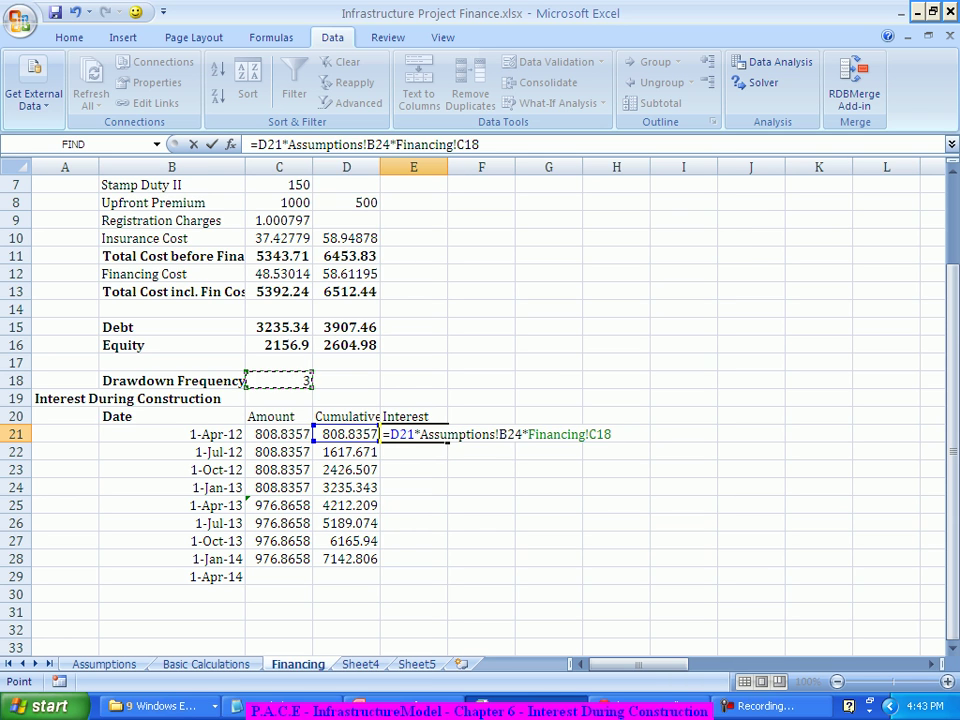
type("/12")
key("Return")
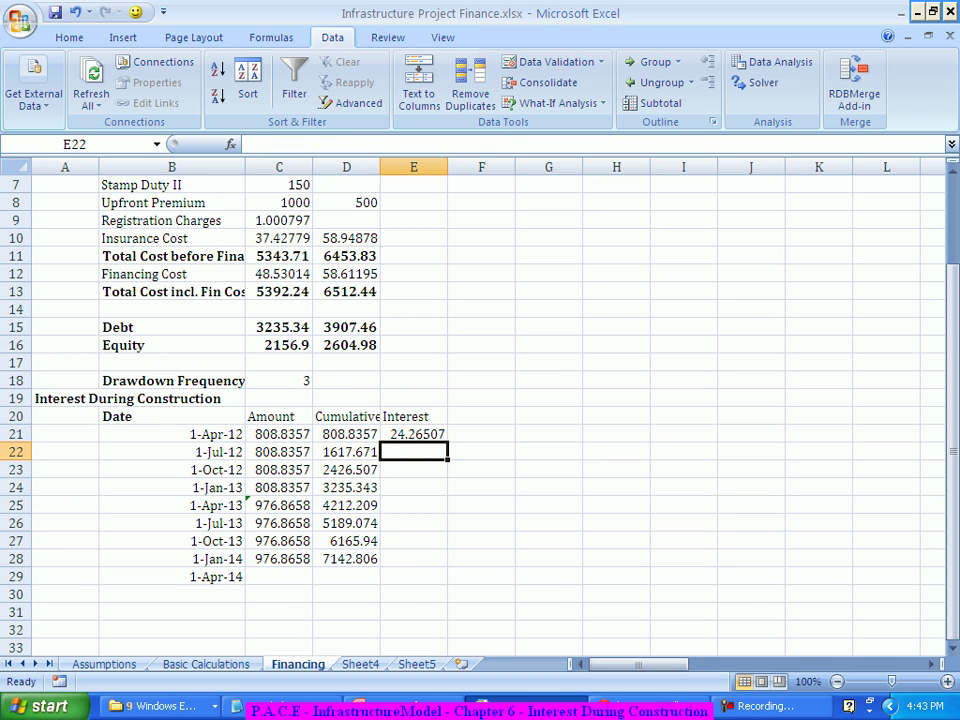
Lock the row of the Assumptions reference in E21's interest formula so it reads =D21*Assumptions!B$24*Financing!C18/12
left_click(414, 434)
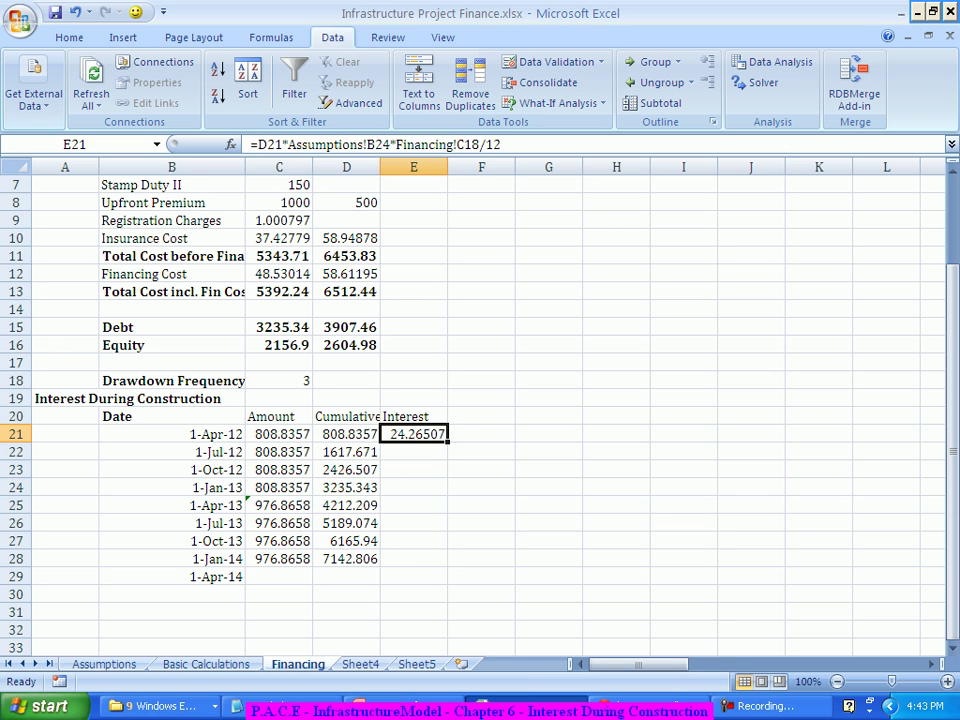
left_click(346, 434)
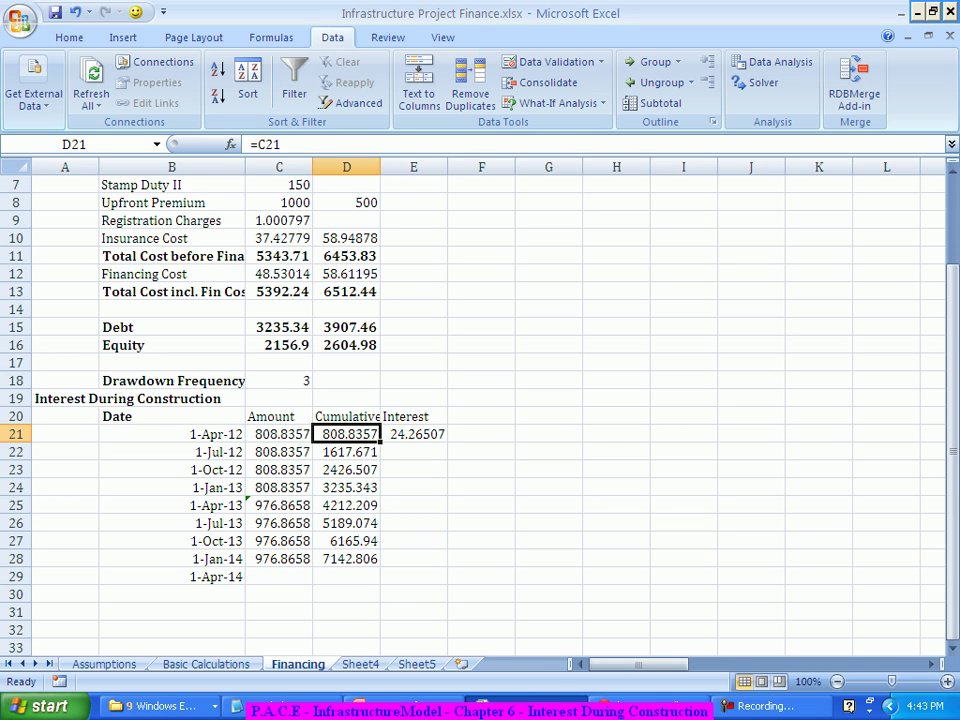
left_click(413, 434)
key("F2")
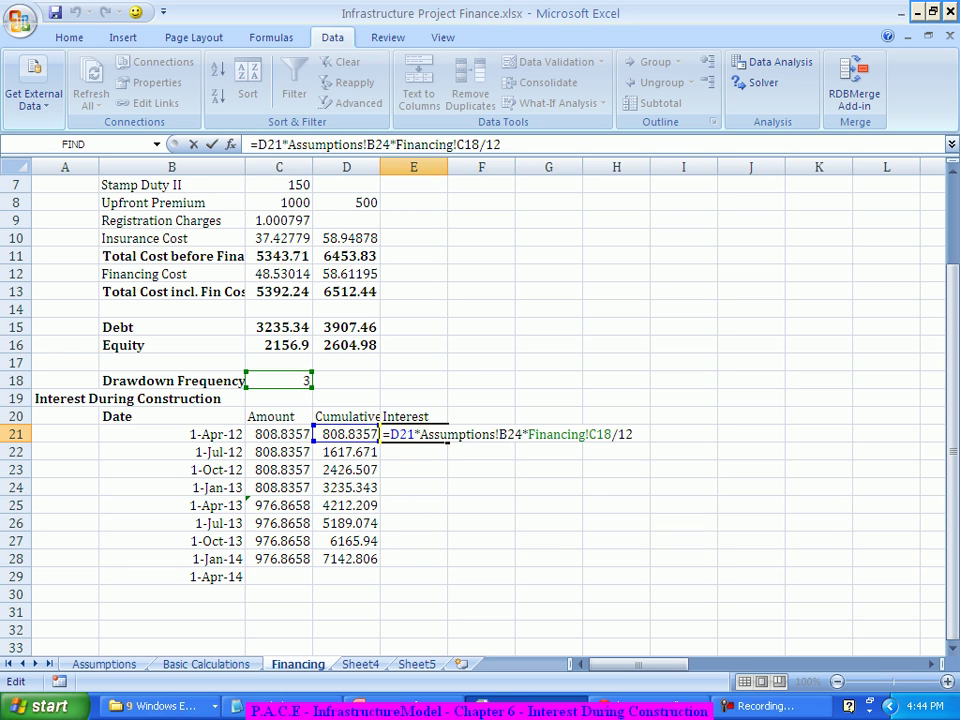
left_click(507, 434)
type("$")
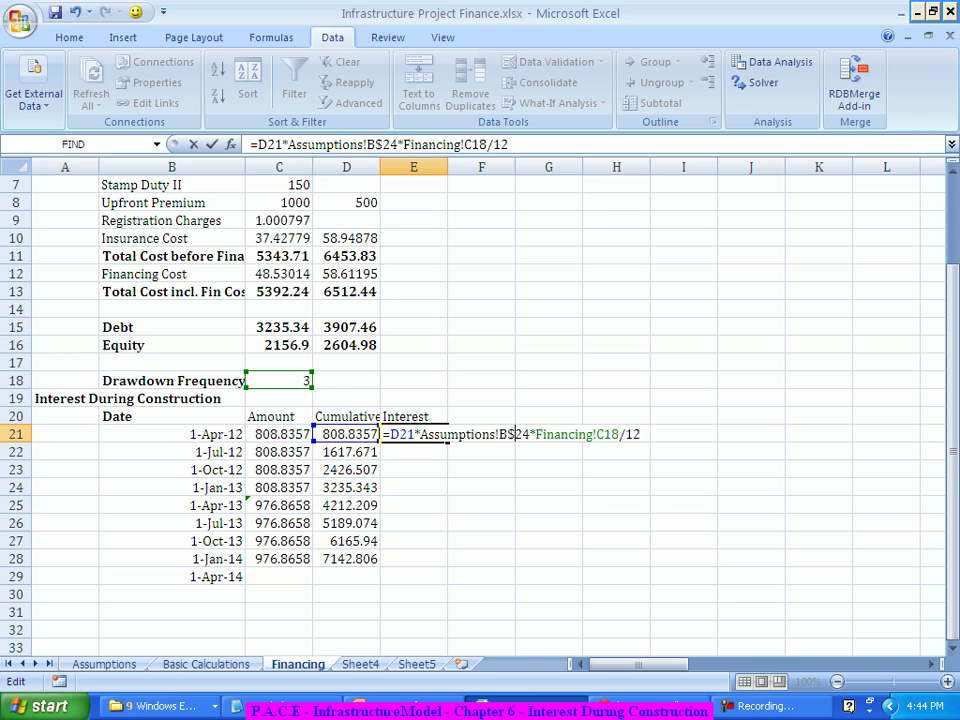
key("Return")
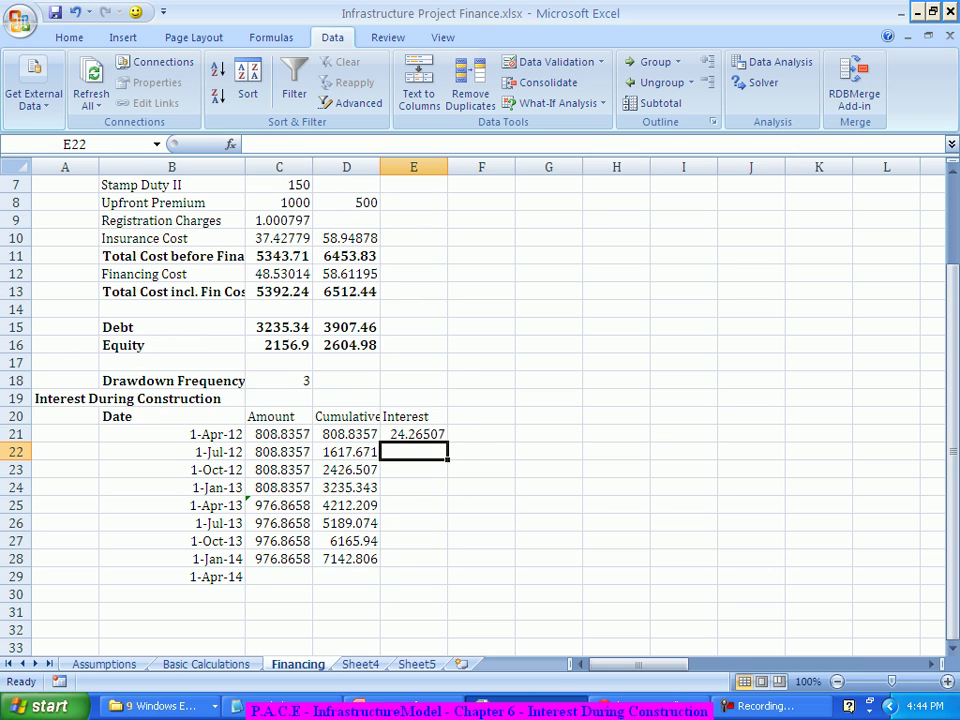
Try copying the interest formula from E21 down to E28
scroll(480, 400, "down", 1)
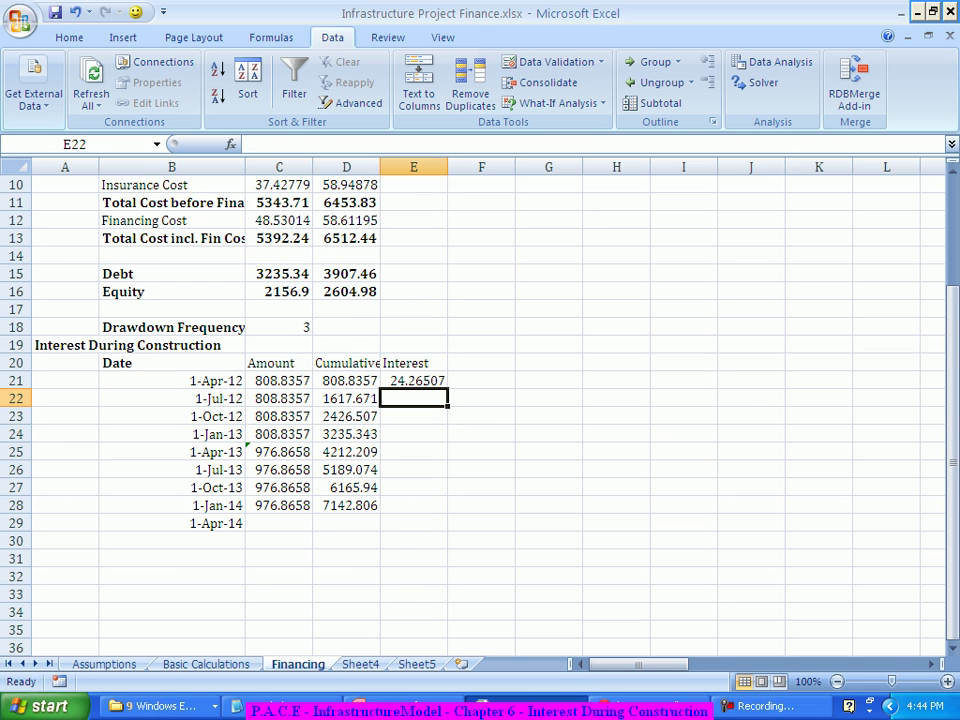
left_click(413, 380)
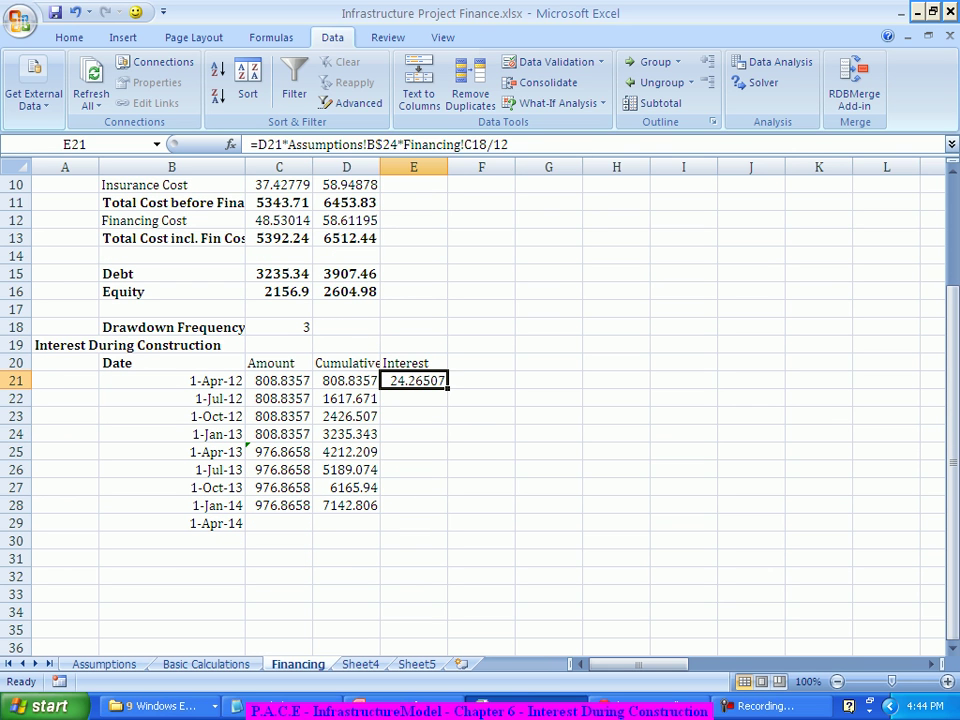
left_click_drag(447, 389, 447, 512)
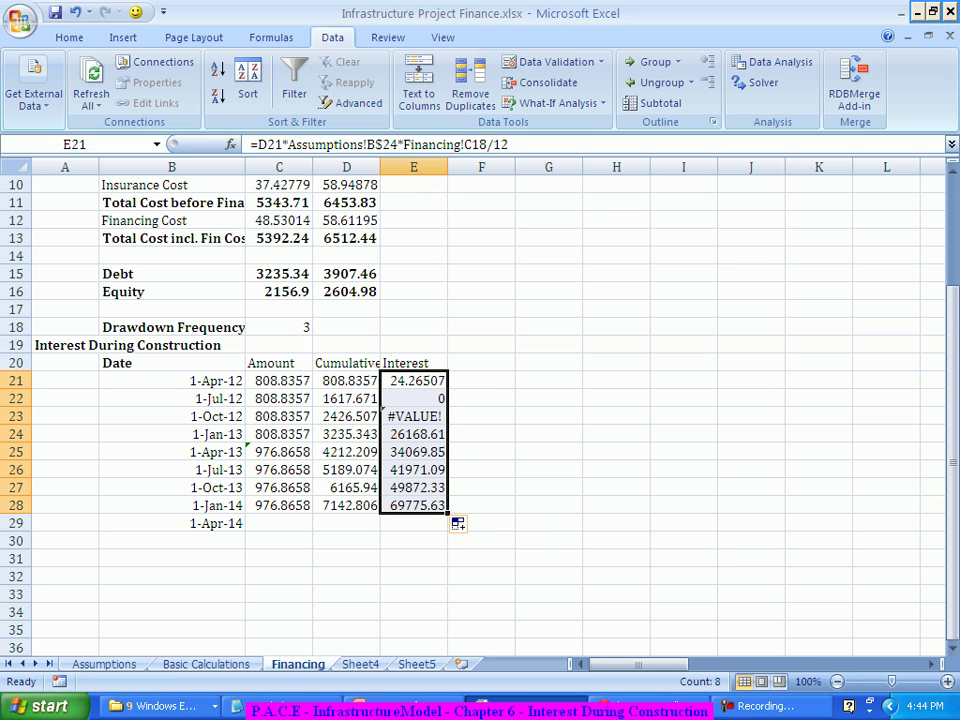
Lock the row of the drawdown frequency reference in E21 as C$18 and copy the interest formula down to E28
left_click(413, 380)
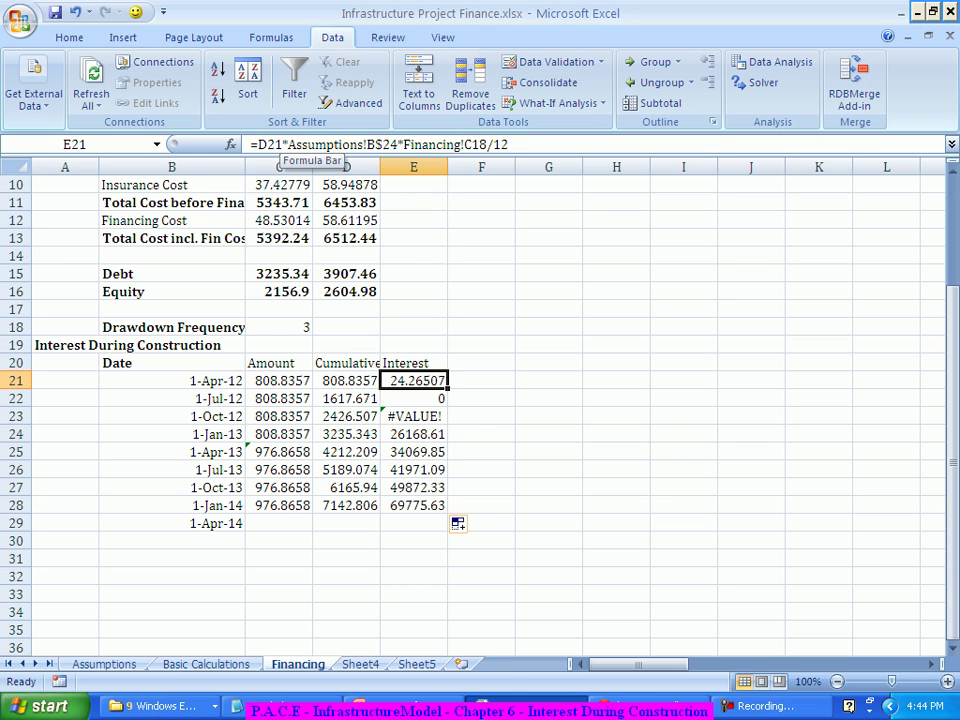
left_click(474, 144)
type("$")
key("Return")
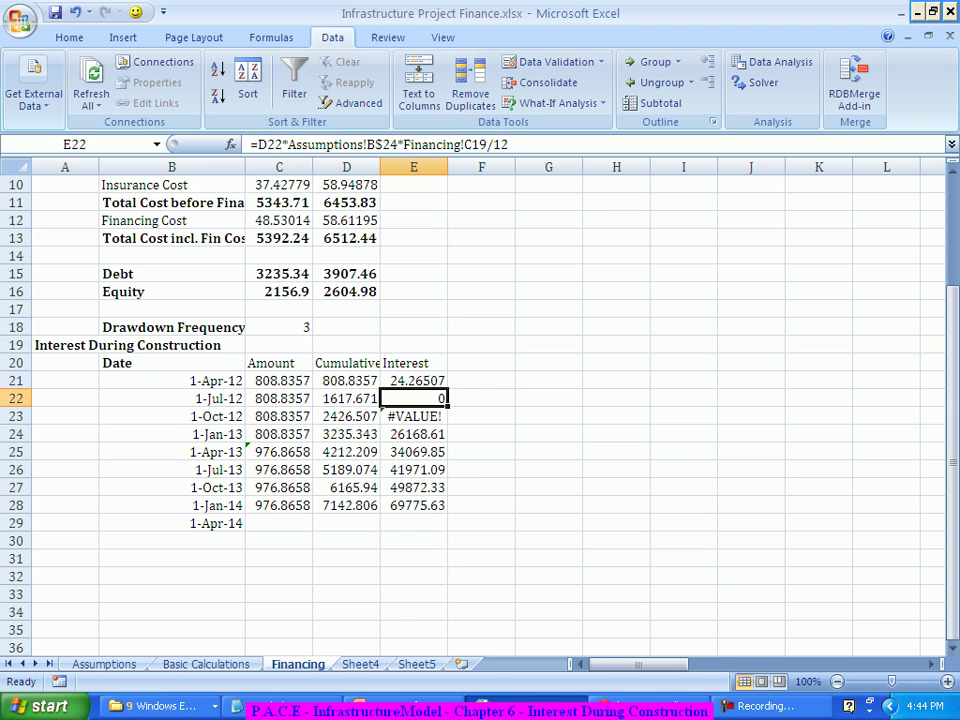
left_click(413, 380)
left_click_drag(447, 389, 447, 506)
left_click(481, 434)
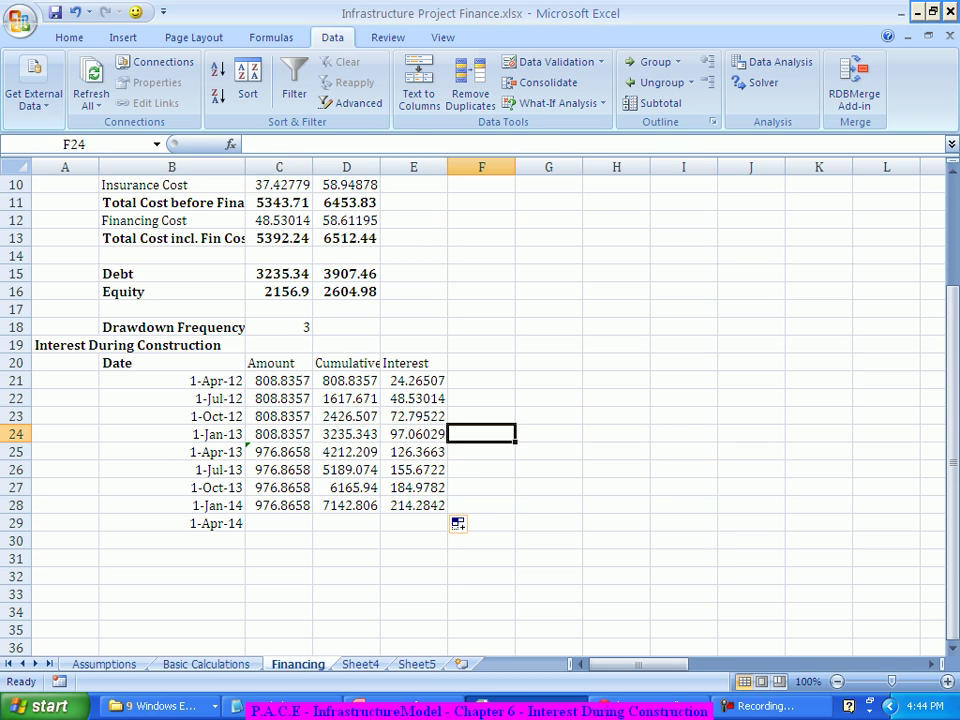
Enter the label Interest During Construction in cell B31 below the schedule
left_click(171, 558)
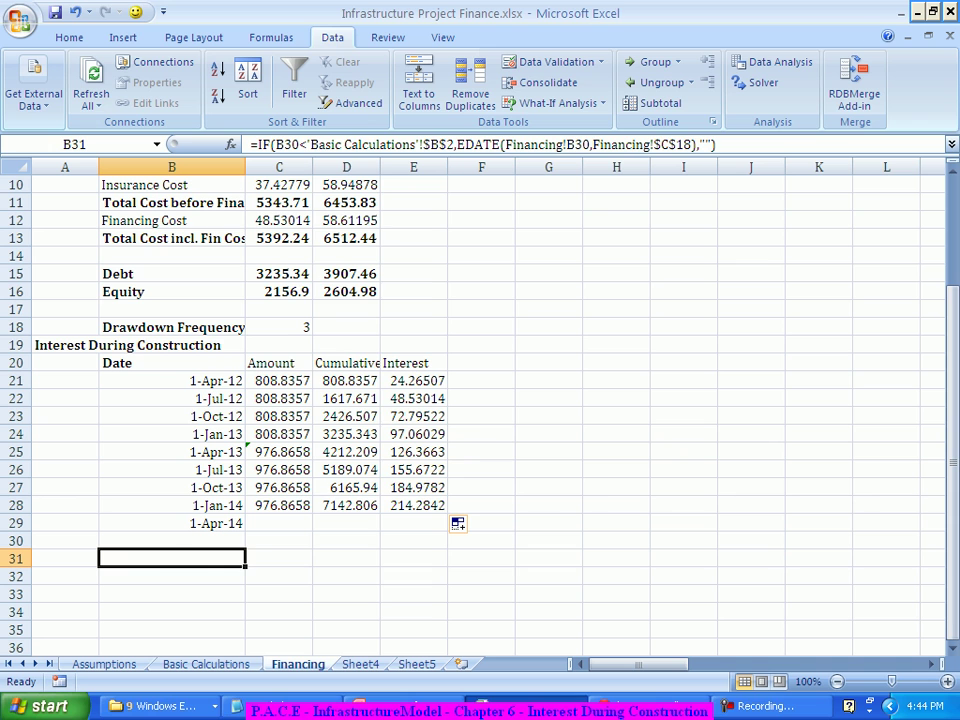
type("Inter")
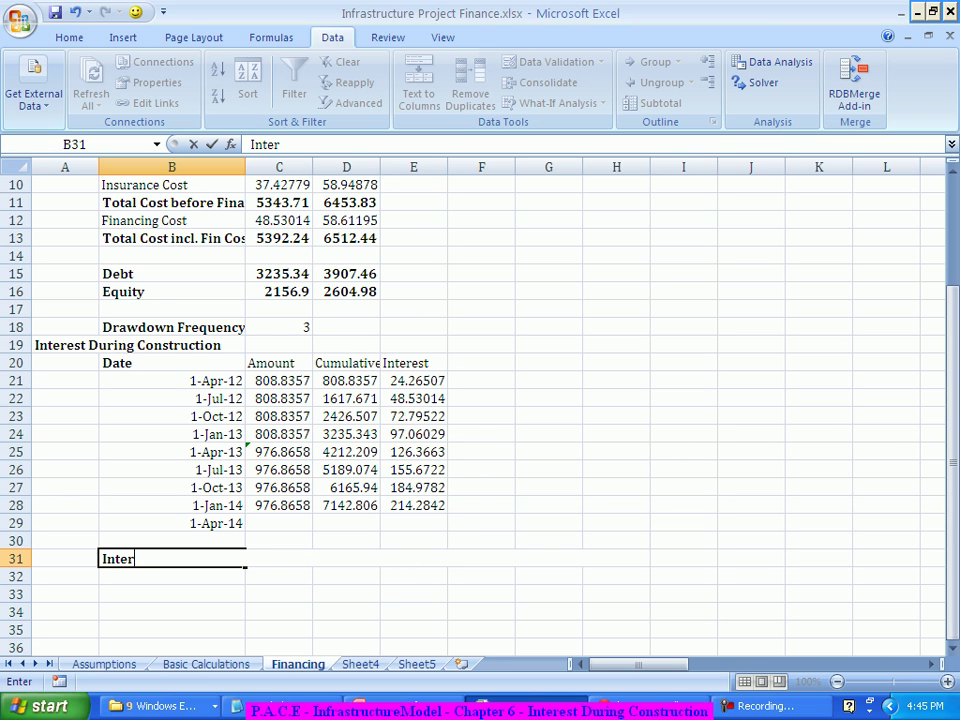
type("est Duri")
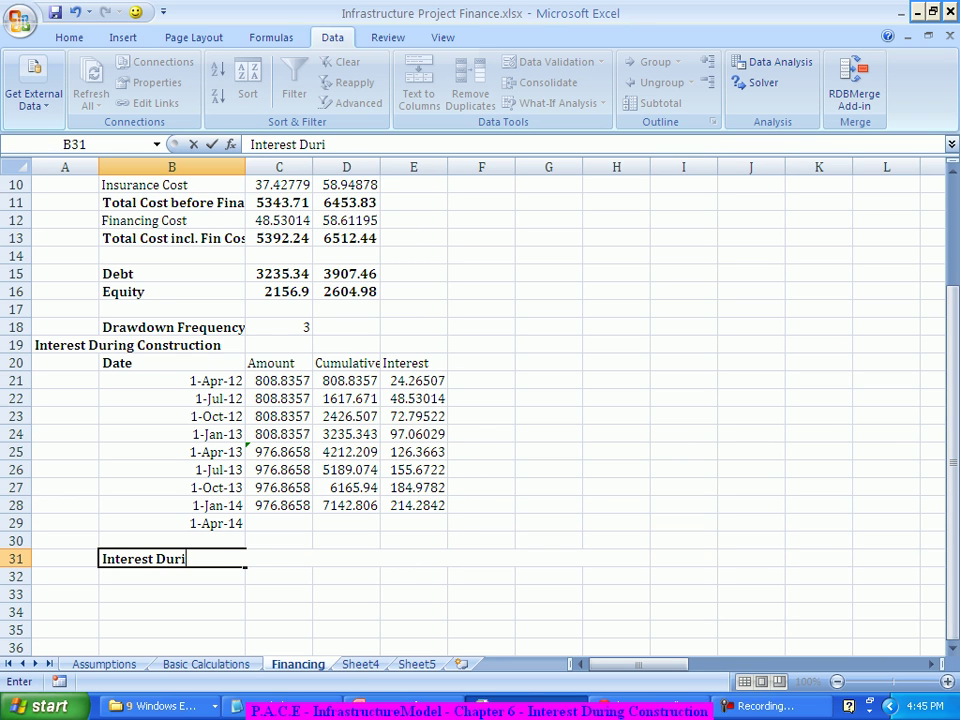
type("ng Constru")
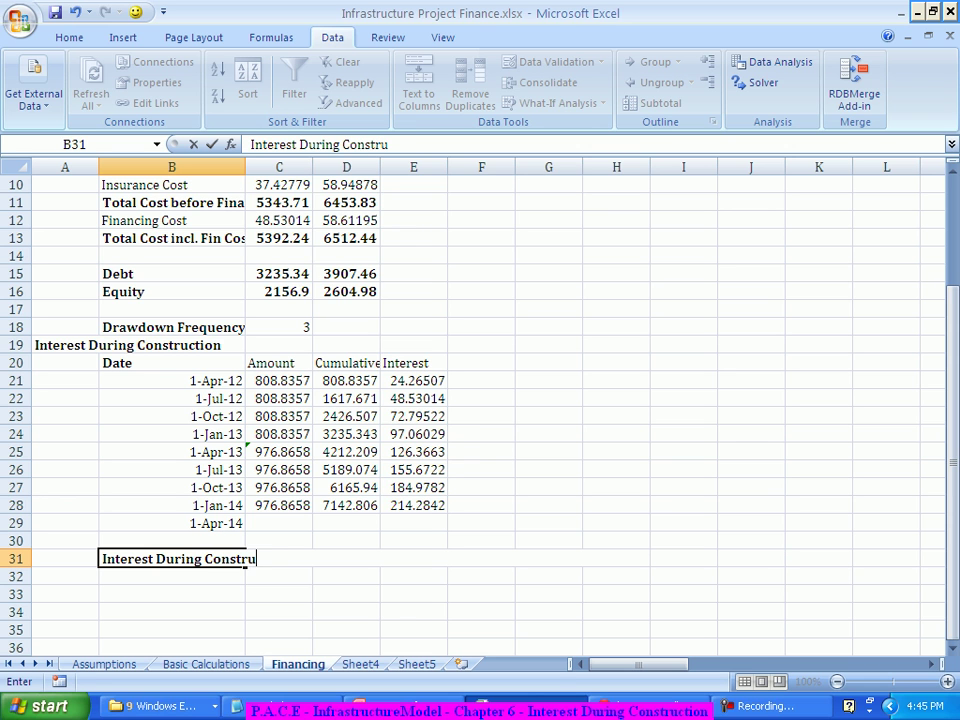
type("ction")
key("Right")
Total the interest column by entering =SUM(E21:E28) in cell E31
key("Right")
key("Right")
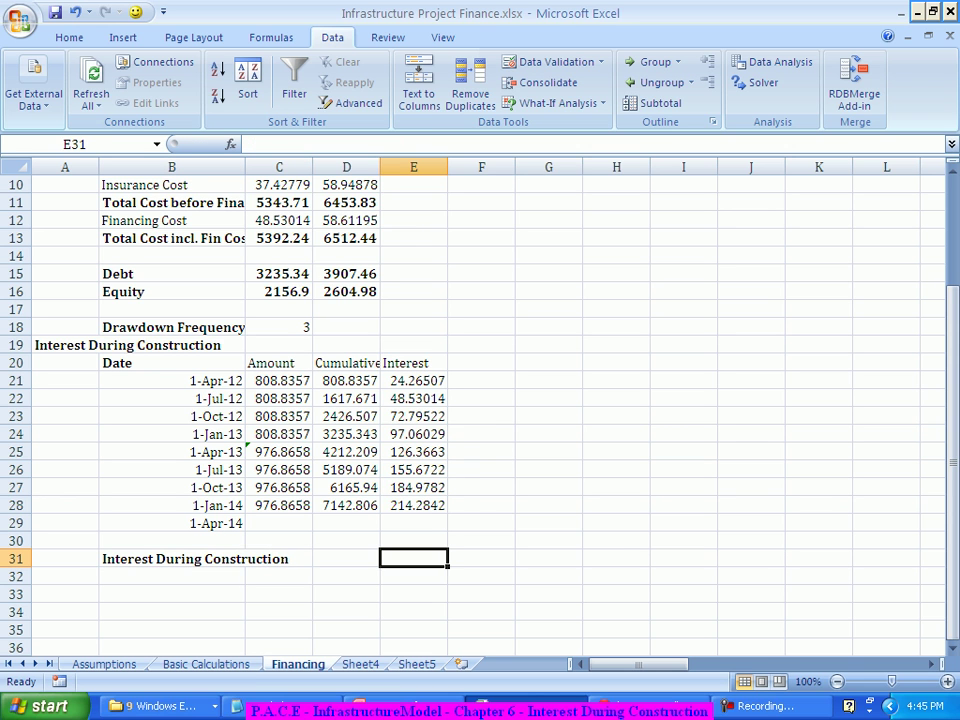
type("=SUM(")
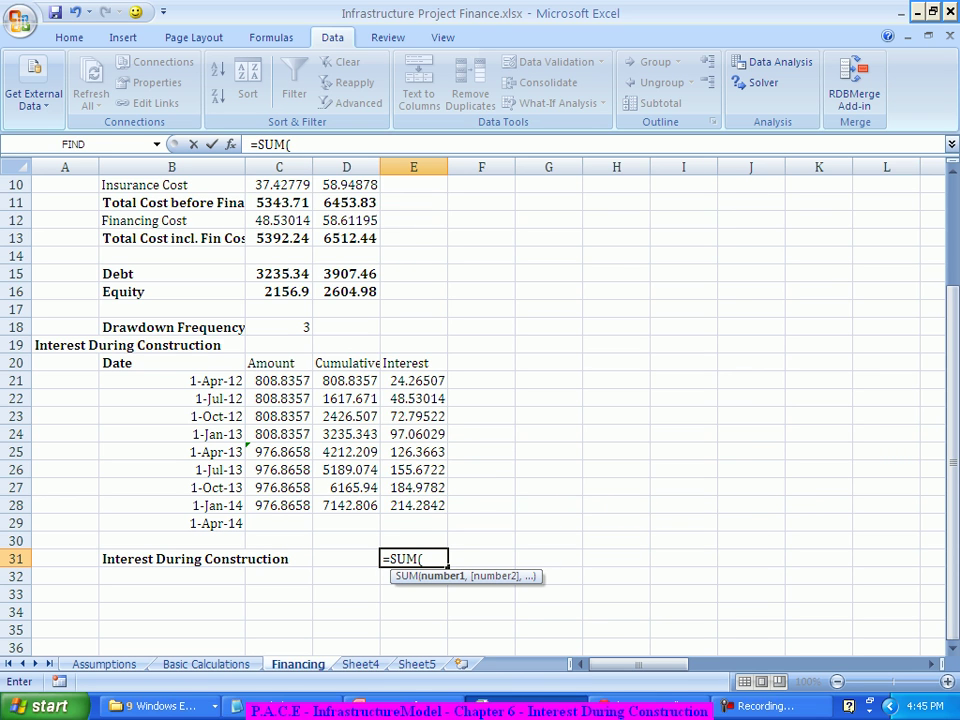
left_click_drag(413, 380, 413, 505)
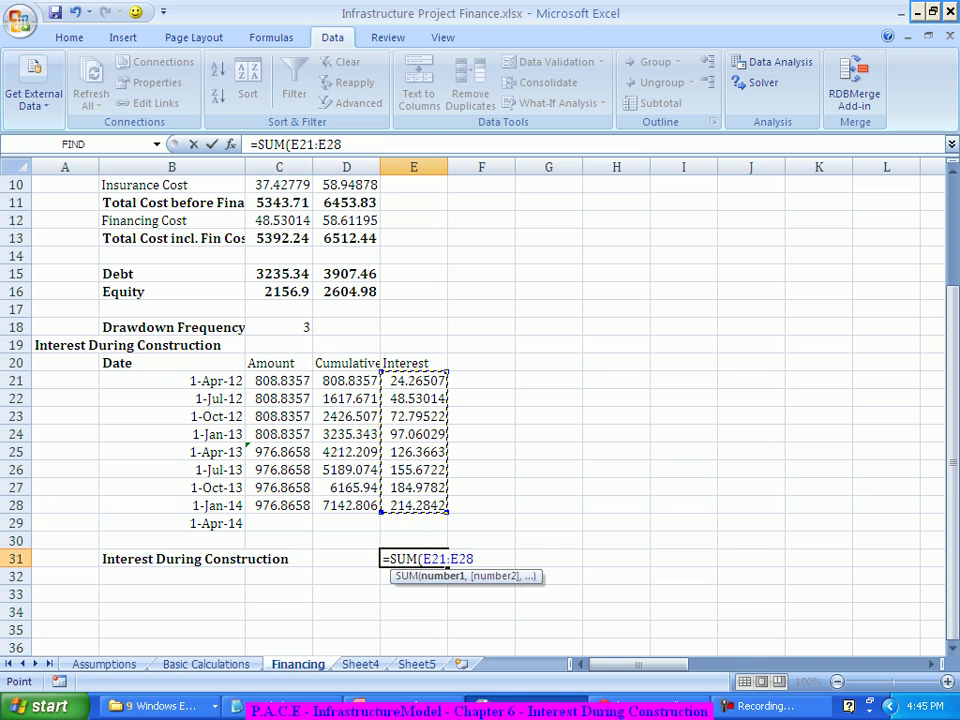
type(")")
key("Return")
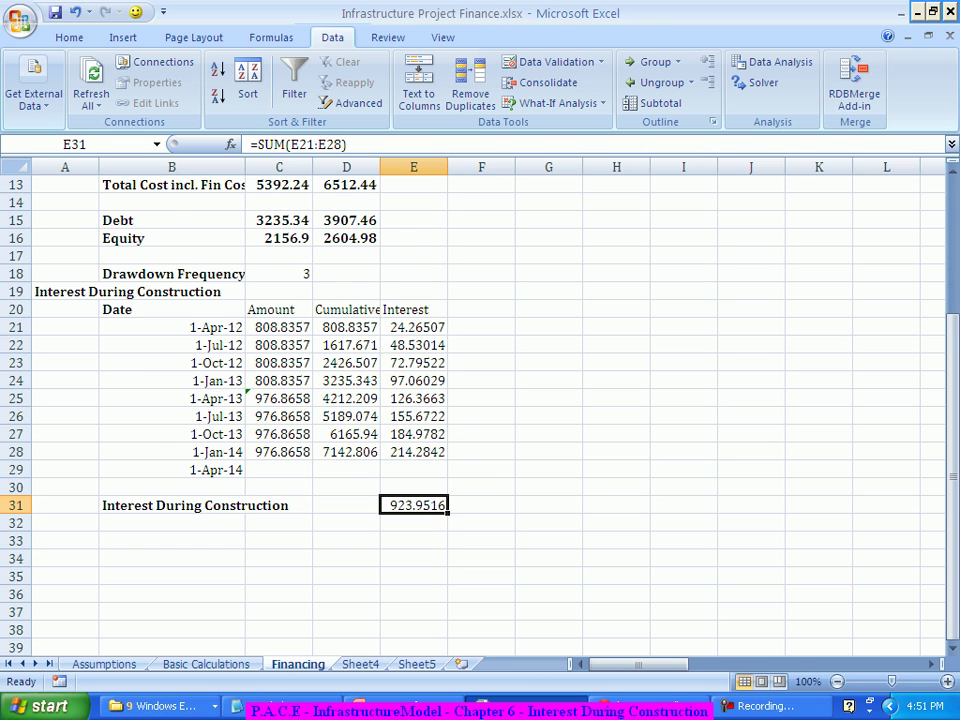
Enter the label Total Project Cost including IDC in cell A33
scroll(480, 400, "down", 1)
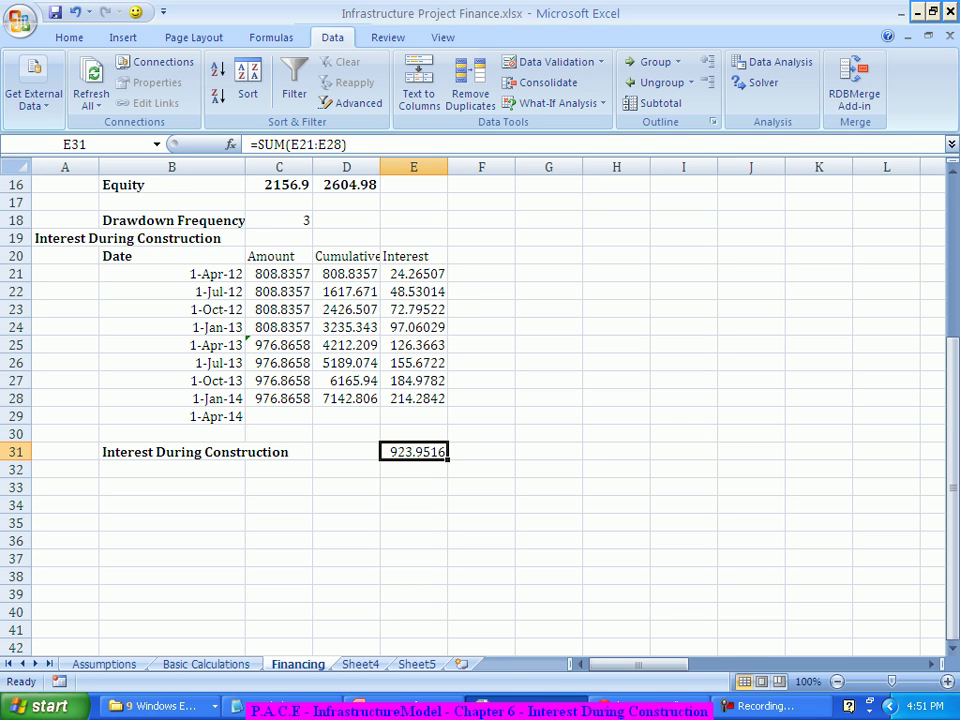
left_click(65, 487)
type("To")
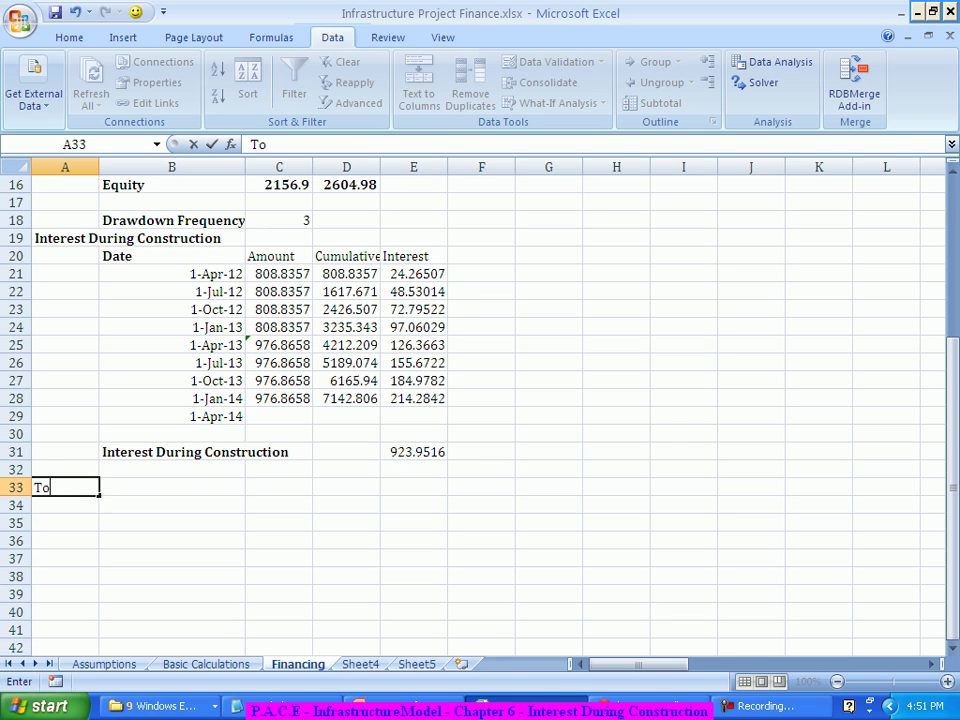
type("tal Proje")
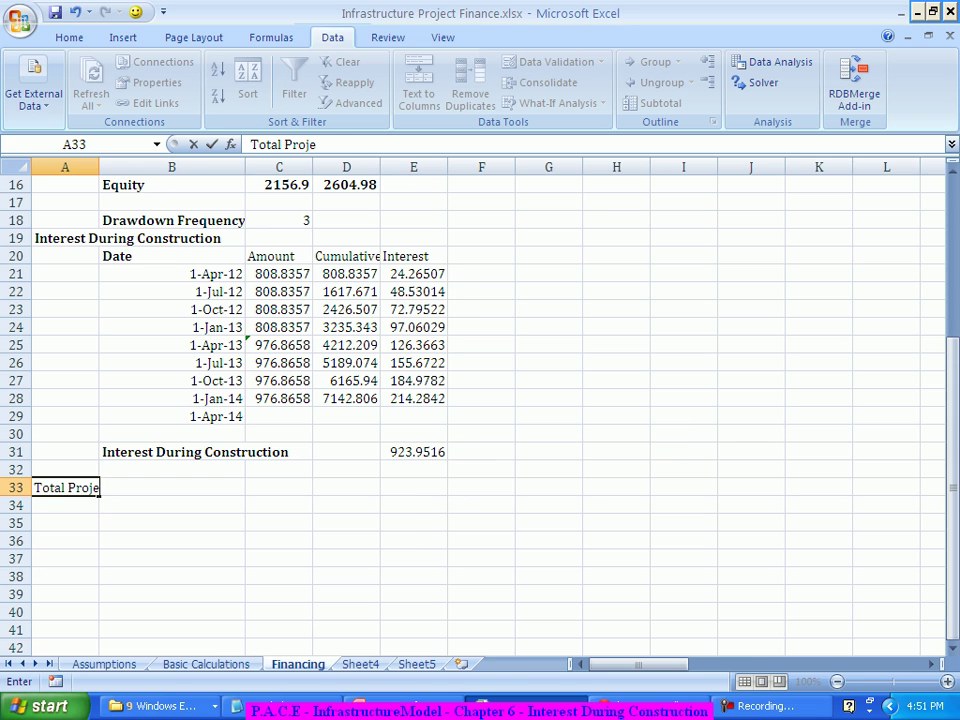
type("ct Cost i")
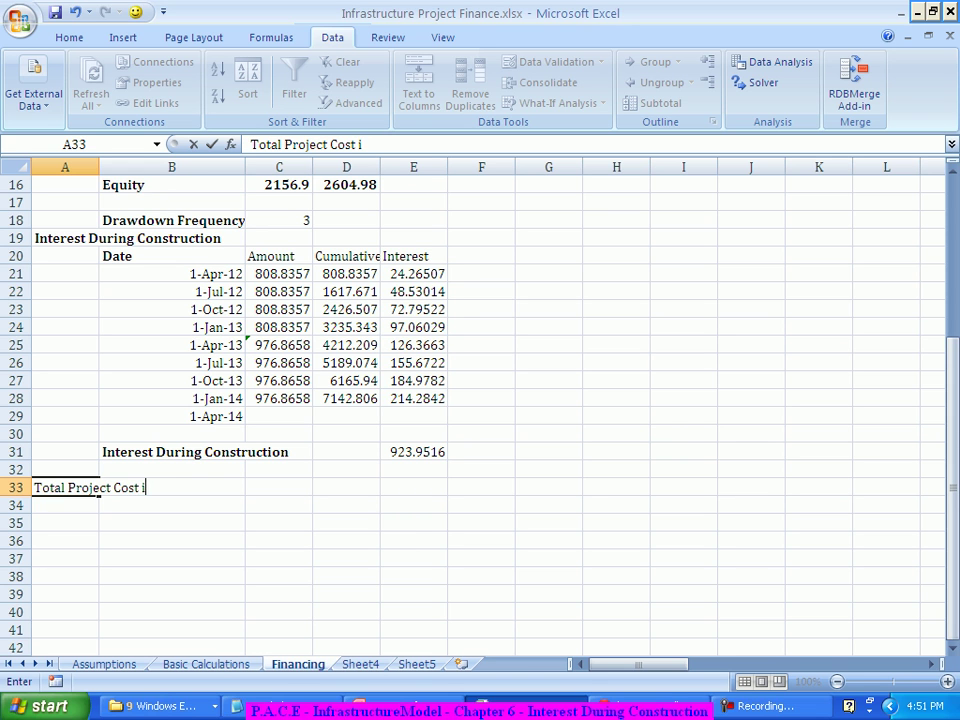
type("ncluding IDC")
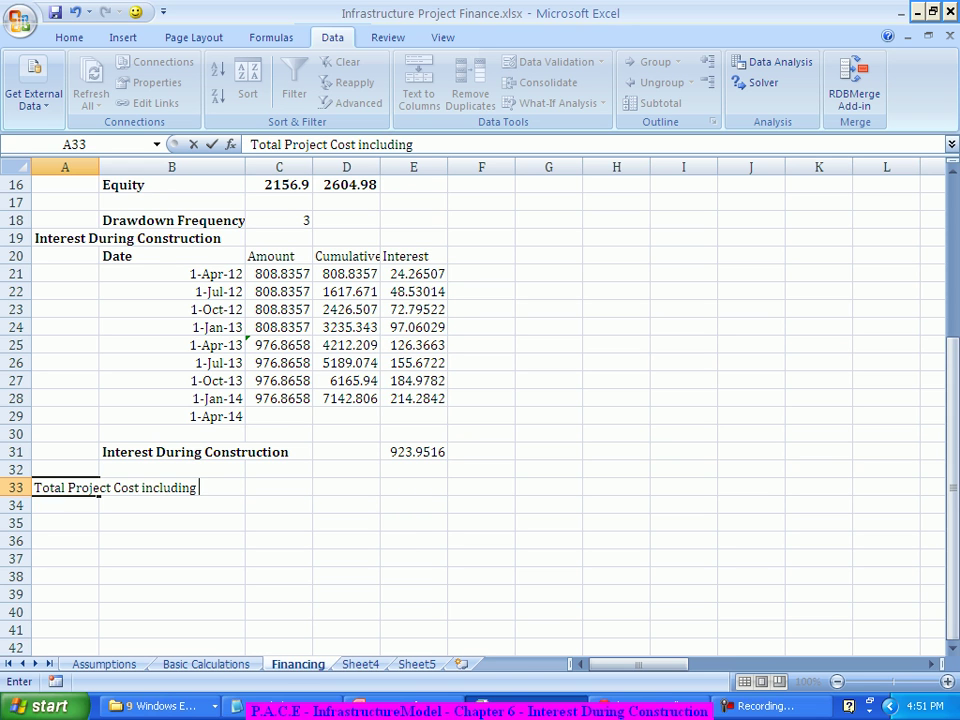
key("Tab")
Enter =E31+C13+D13 in cell E33 to add the construction interest to both total costs including financing
key("Tab")
key("Tab")
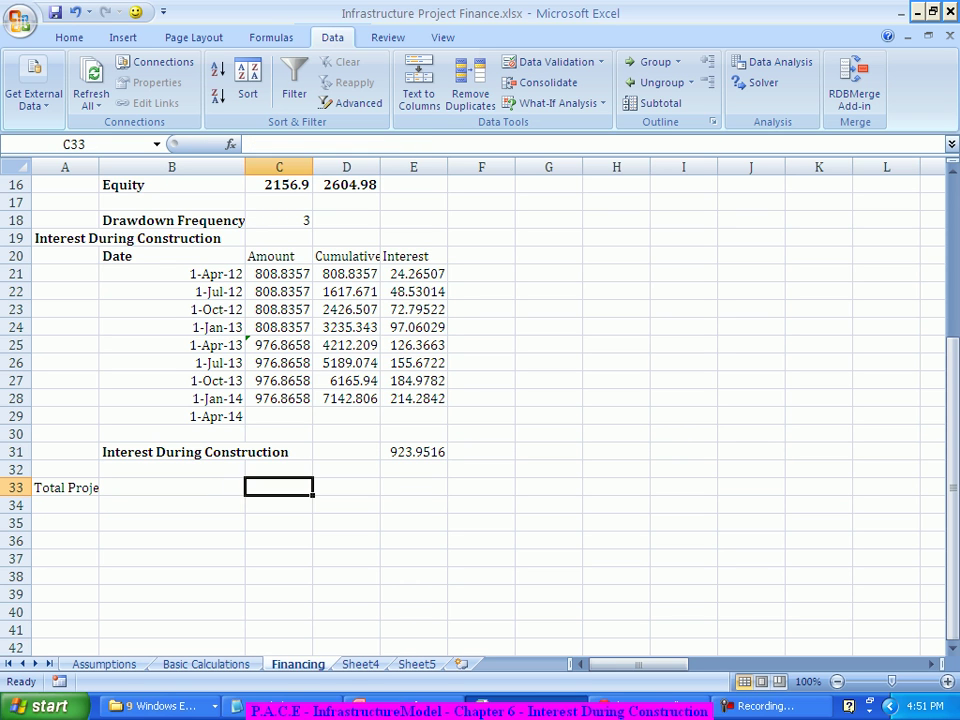
key("Tab")
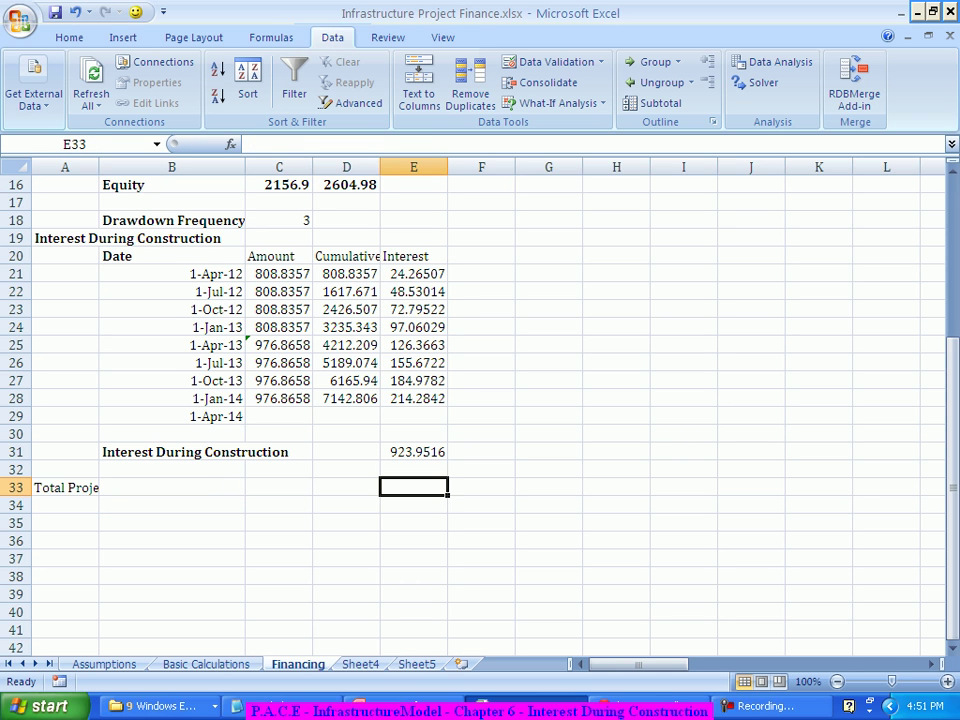
type("=")
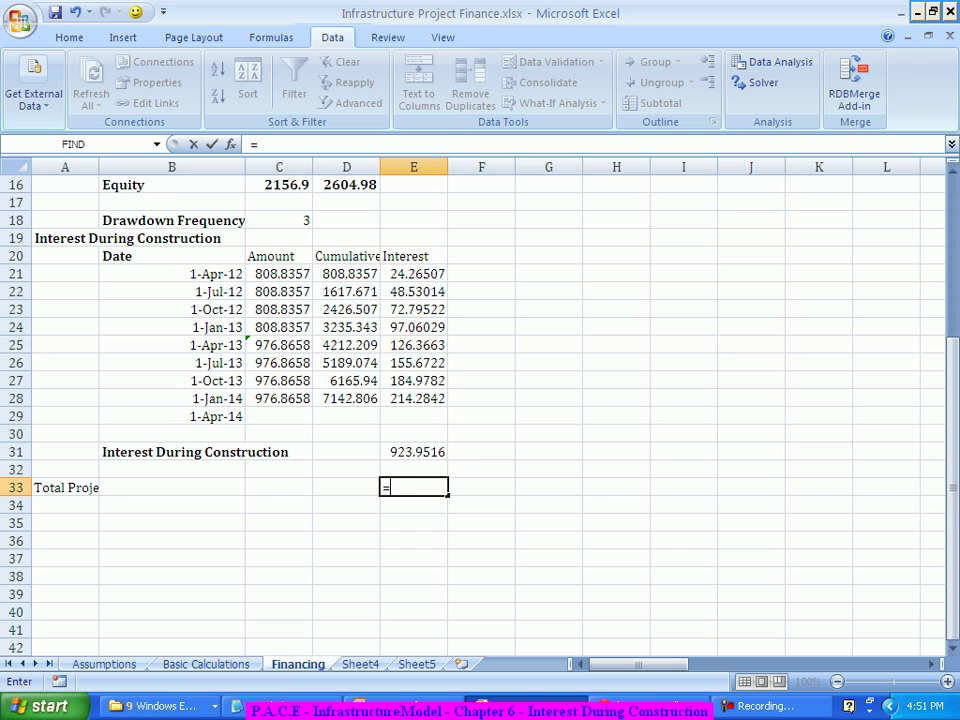
key("Up")
key("Up")
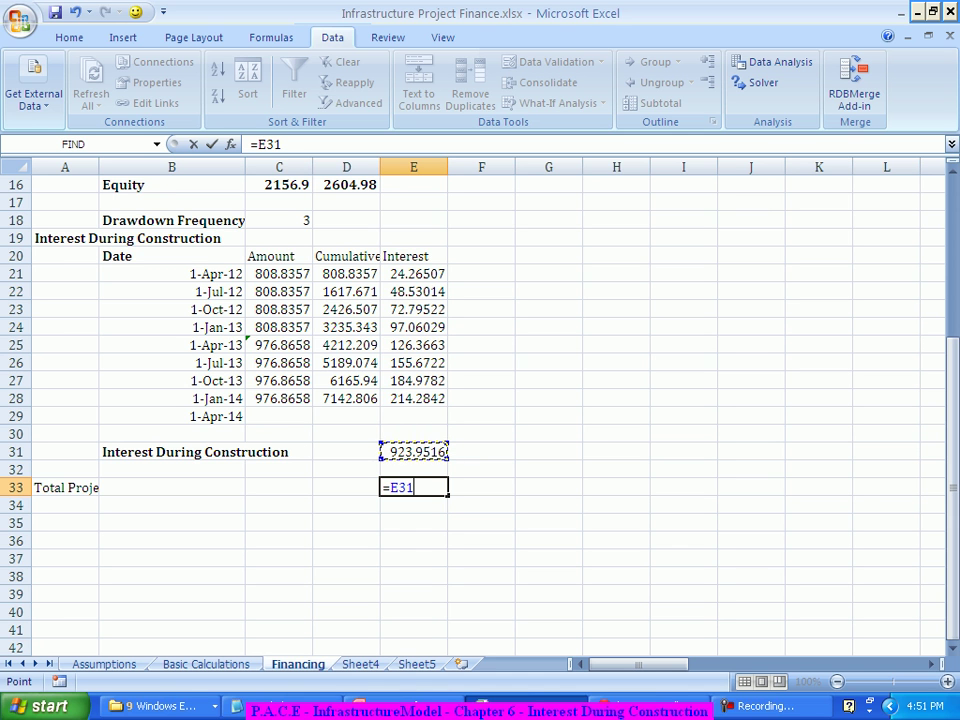
type("+")
scroll(480, 400, "up", 2)
scroll(480, 400, "up", 2)
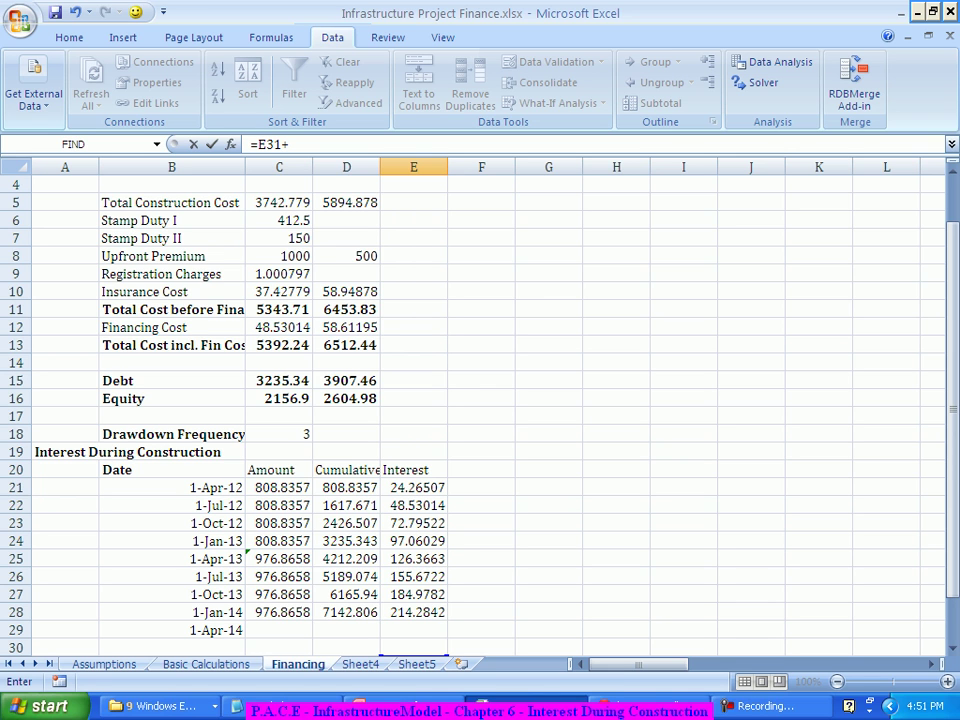
left_click(279, 345)
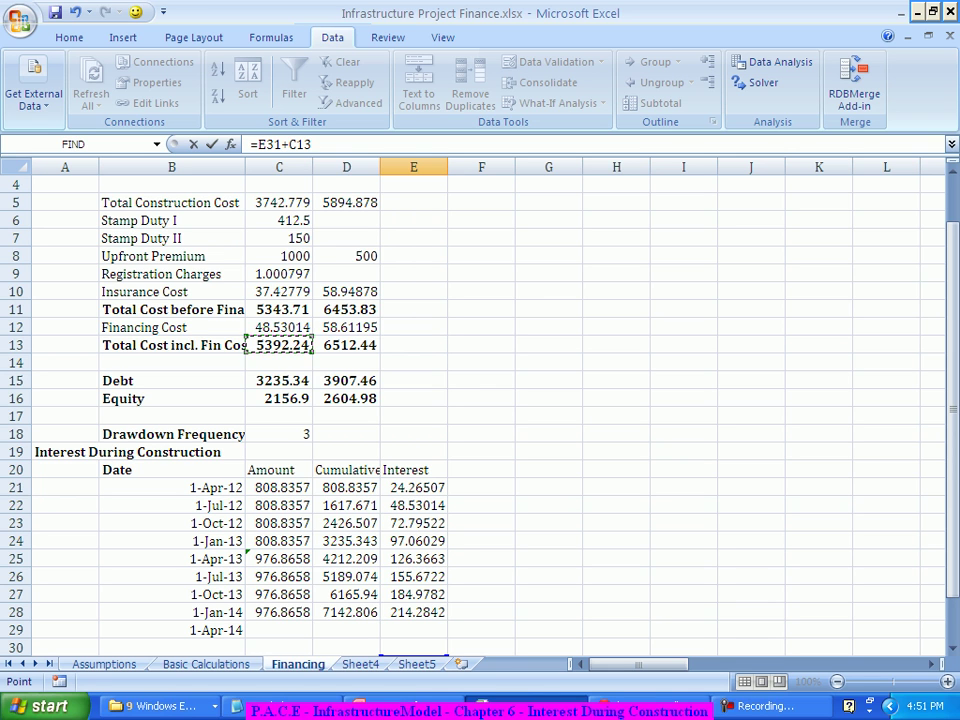
type("+")
left_click(346, 345)
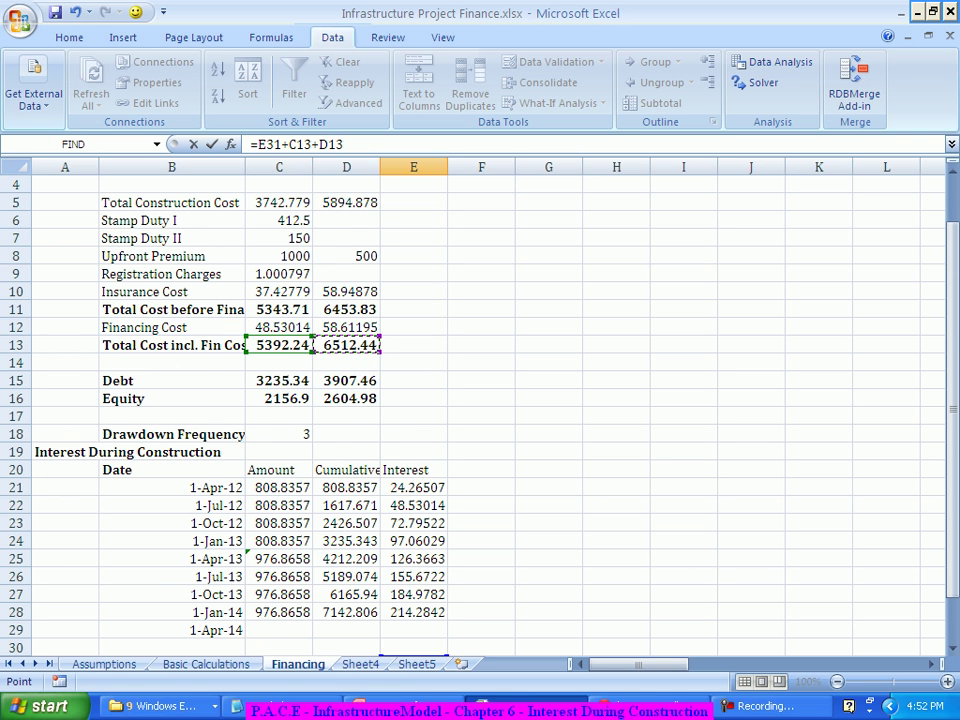
key("Return")
Make the total project cost figure in cell E33 bold
scroll(480, 400, "down", 3)
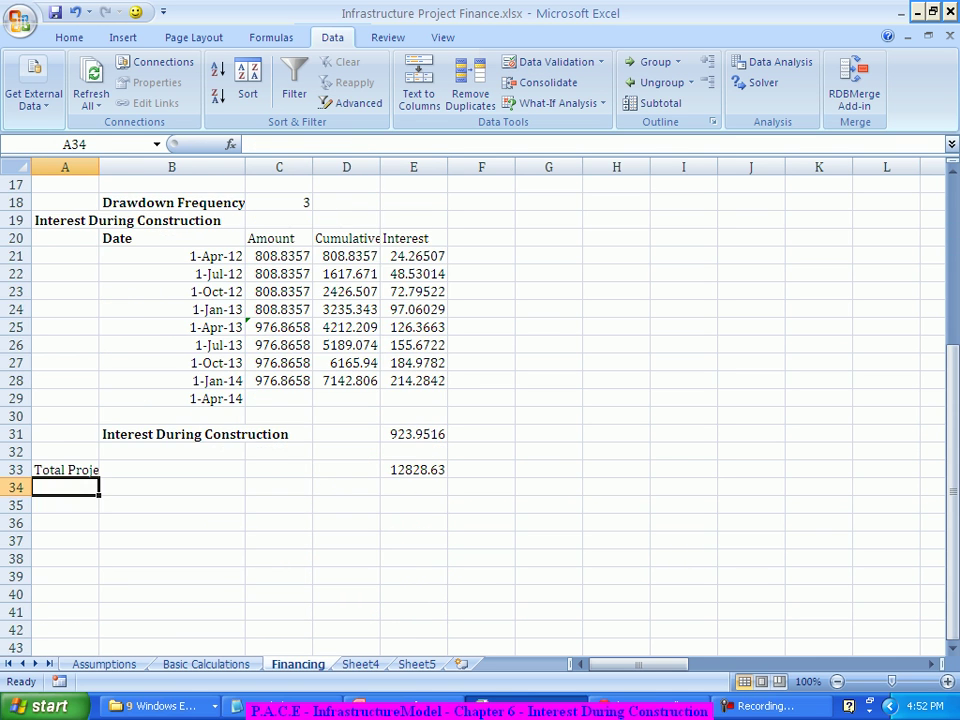
left_click(413, 469)
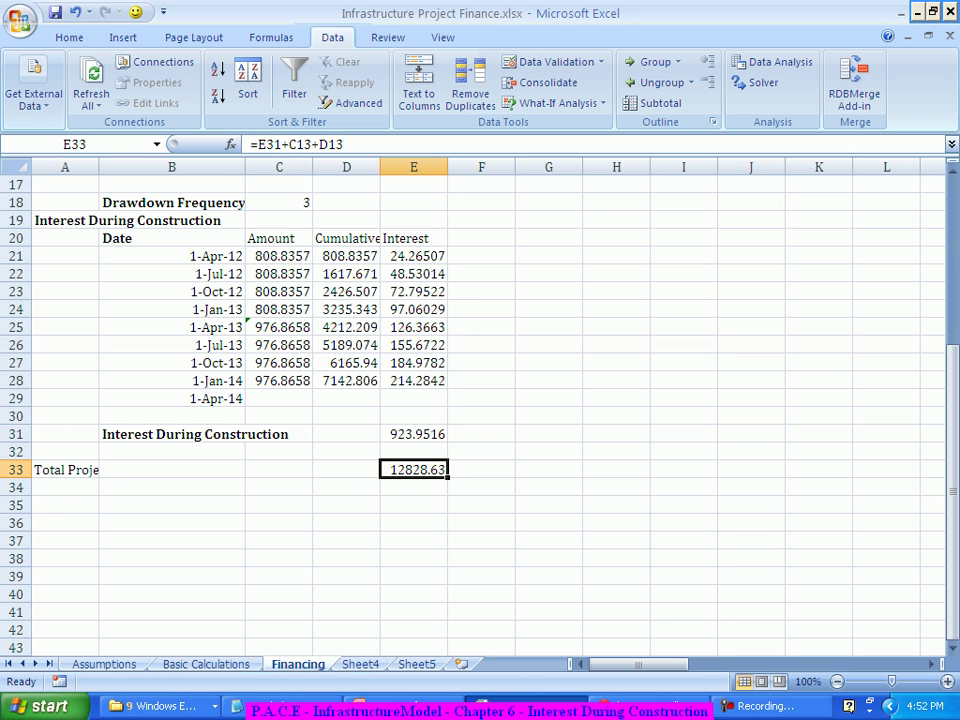
key("ctrl+b")
left_click(481, 540)
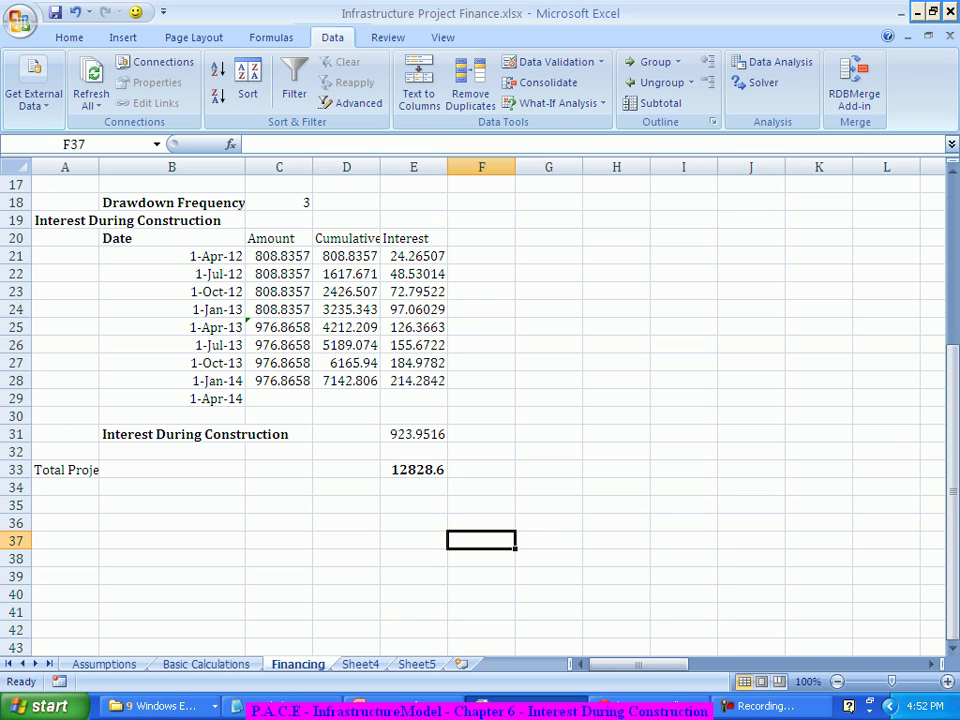
key("Up")
key("Left")
key("Left")
key("Left")
key("Left")
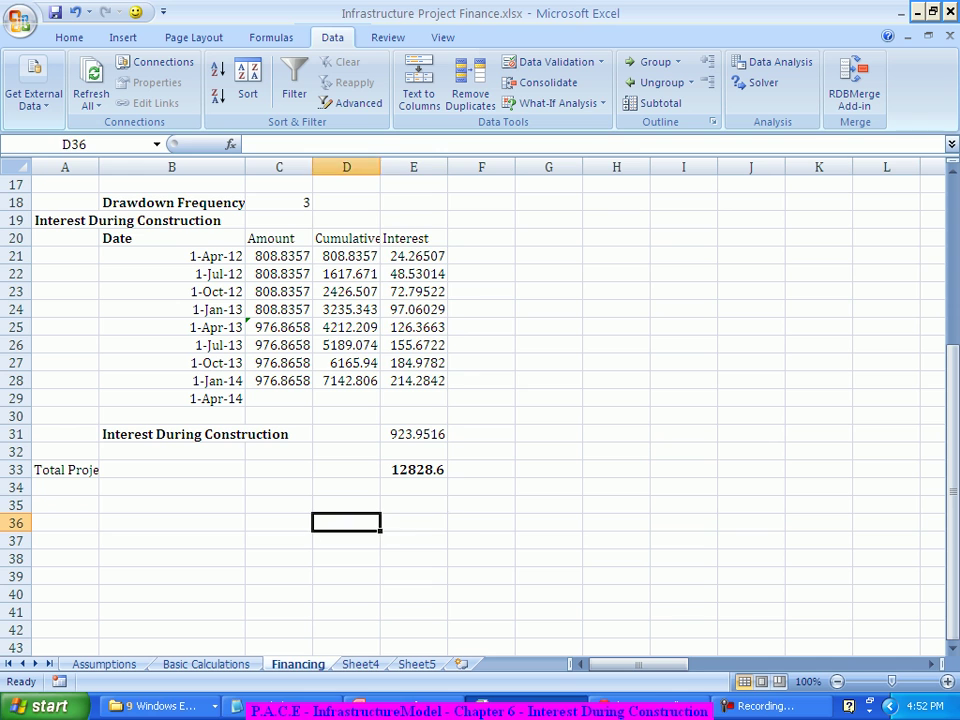
Enter the labels Debt in cell D35 and Equity in cell D36, below the total project cost
key("Left")
key("Up")
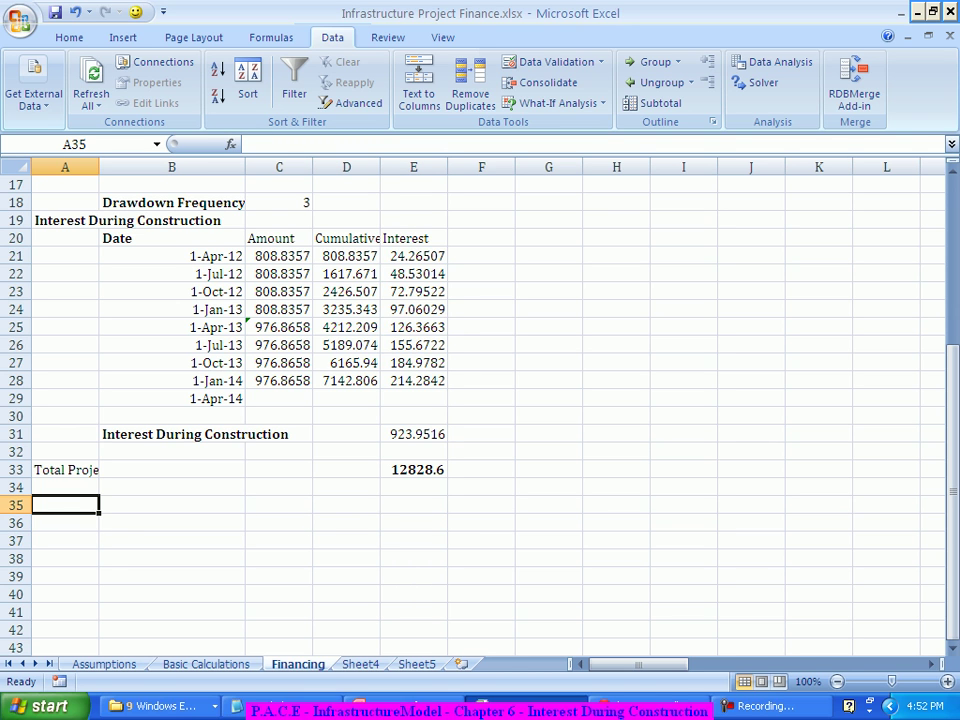
key("Right")
key("Right")
key("Right")
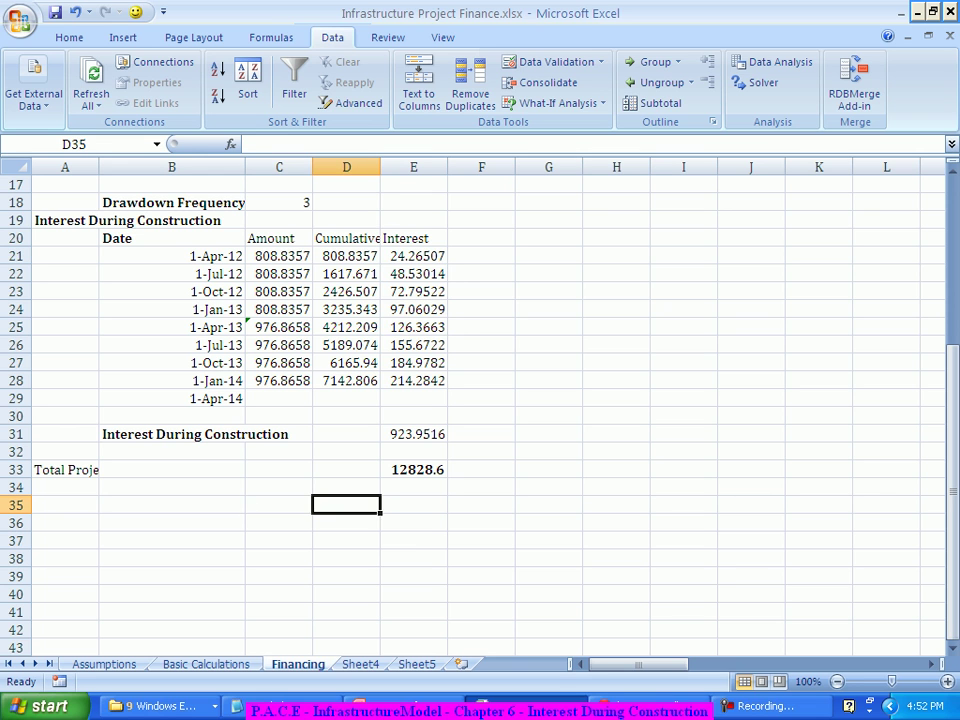
type("Debt")
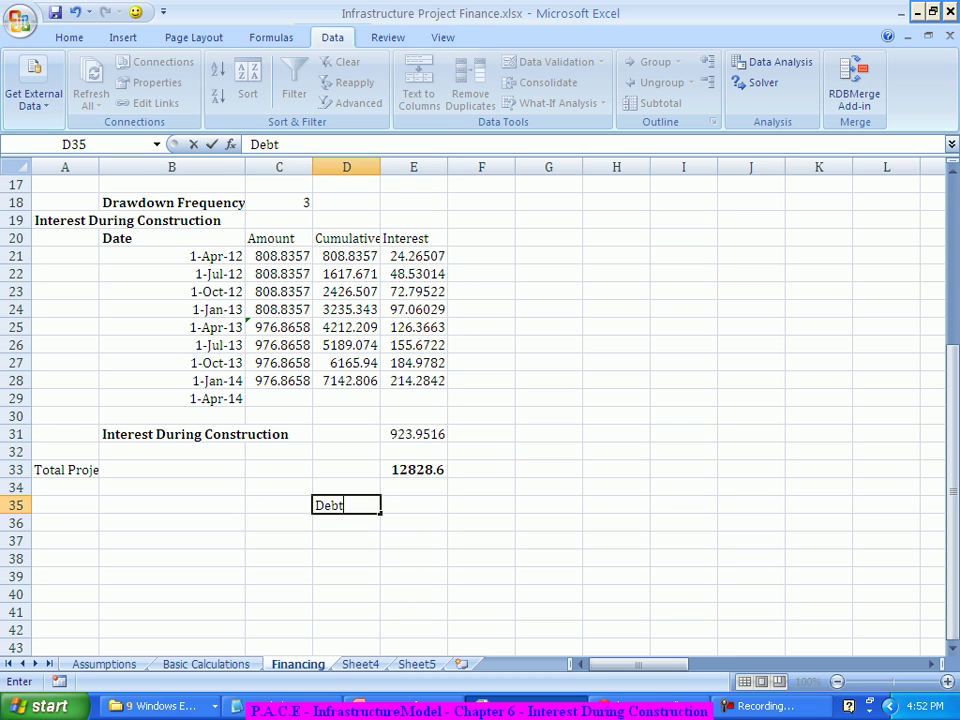
key("Return")
key("Right")
key("Right")
key("Right")
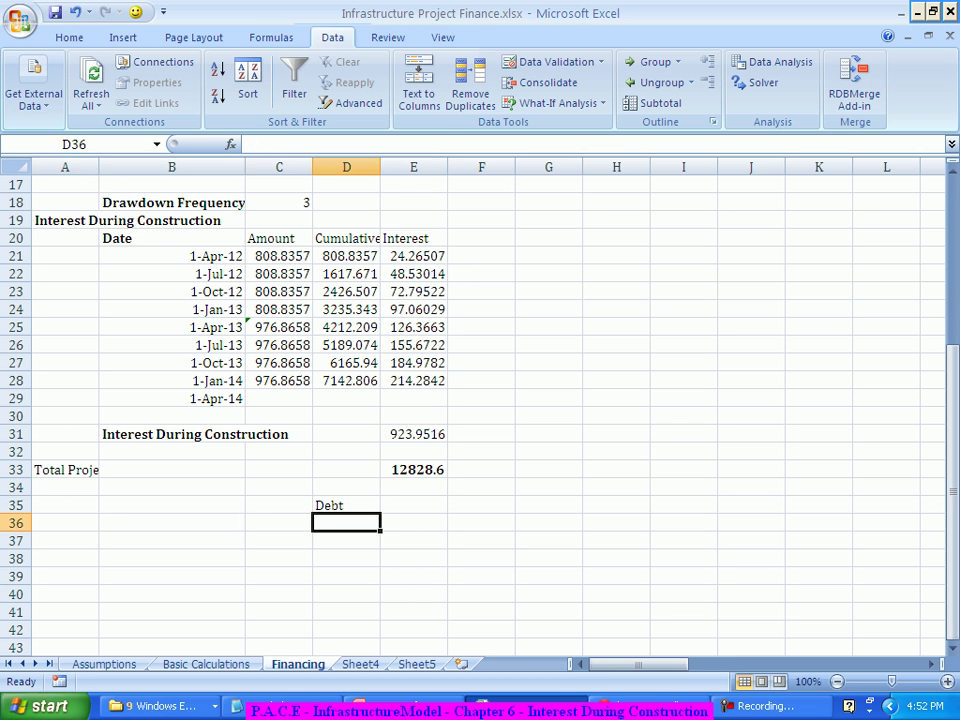
type("Equity")
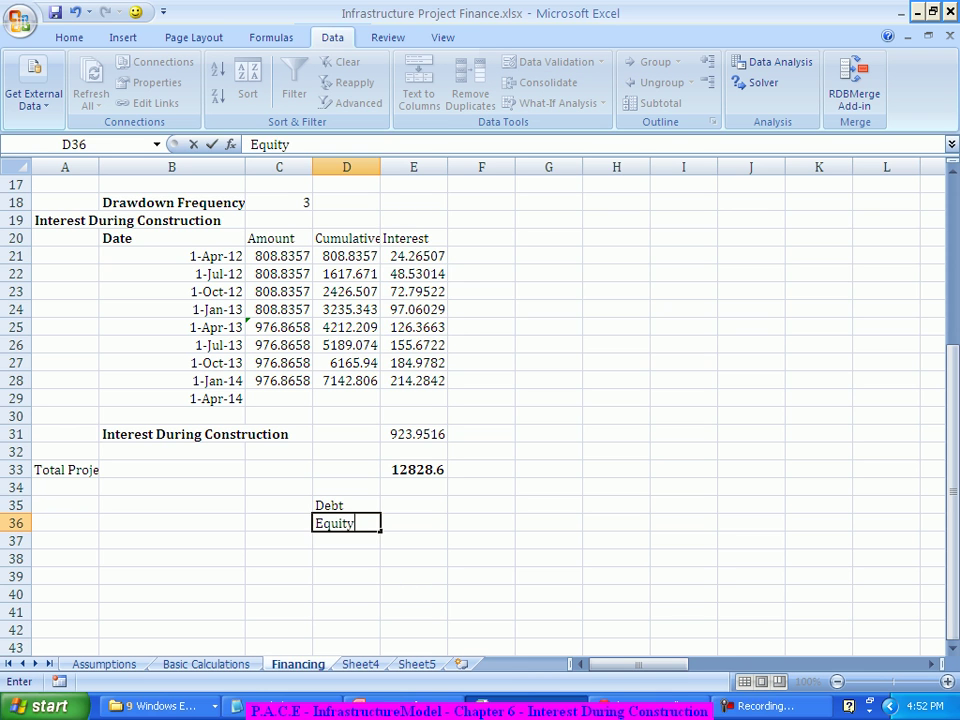
key("Tab")
Begin a formula in cell E35 for the debt amount beside the Debt label
key("Up")
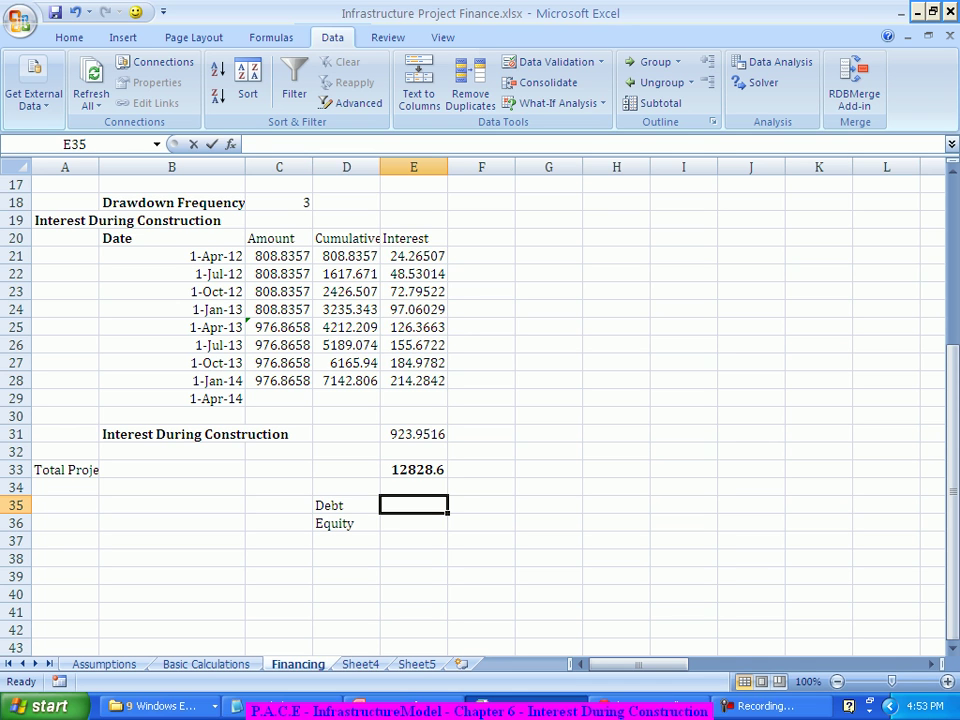
type("=")
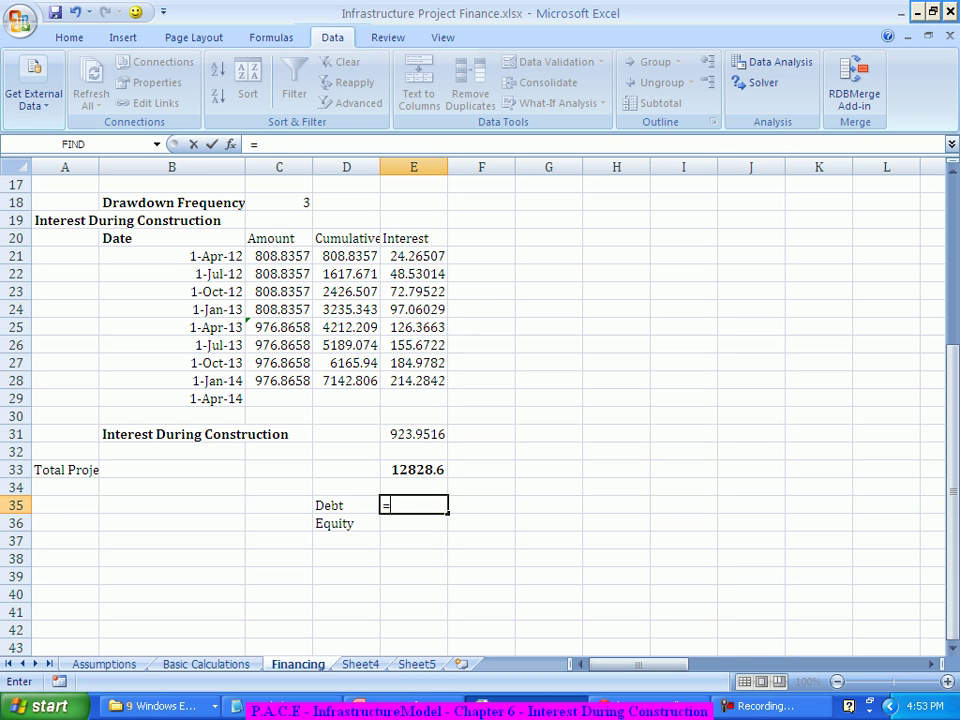
Complete the Debt formula in E35 as =$E$33*Assumptions!B18, using an absolute reference to the total project cost
key("Up")
key("Up")
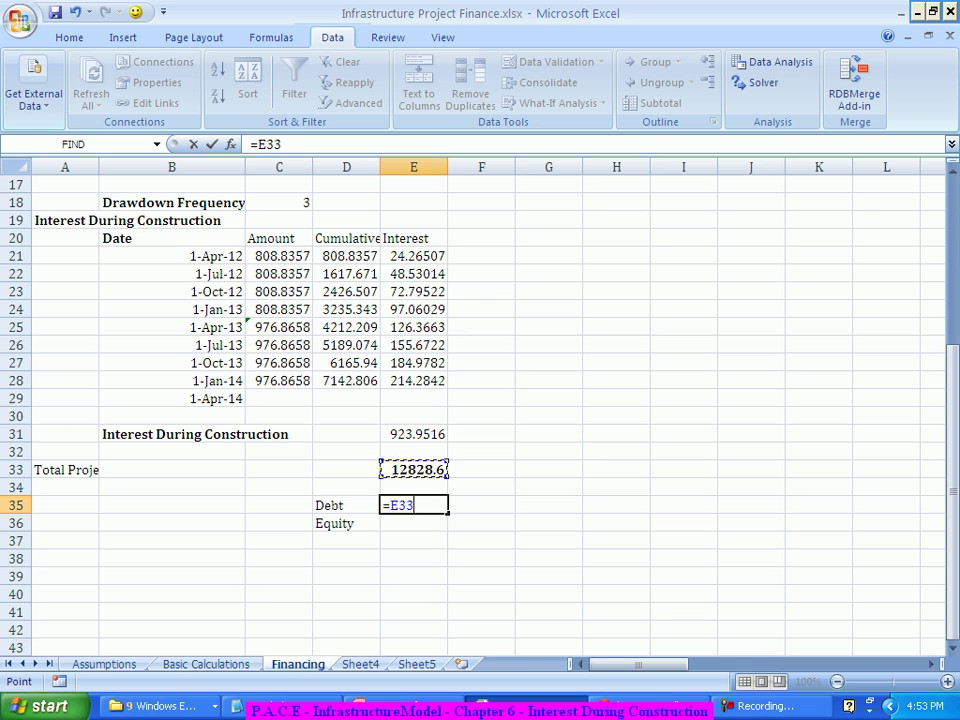
key("F4")
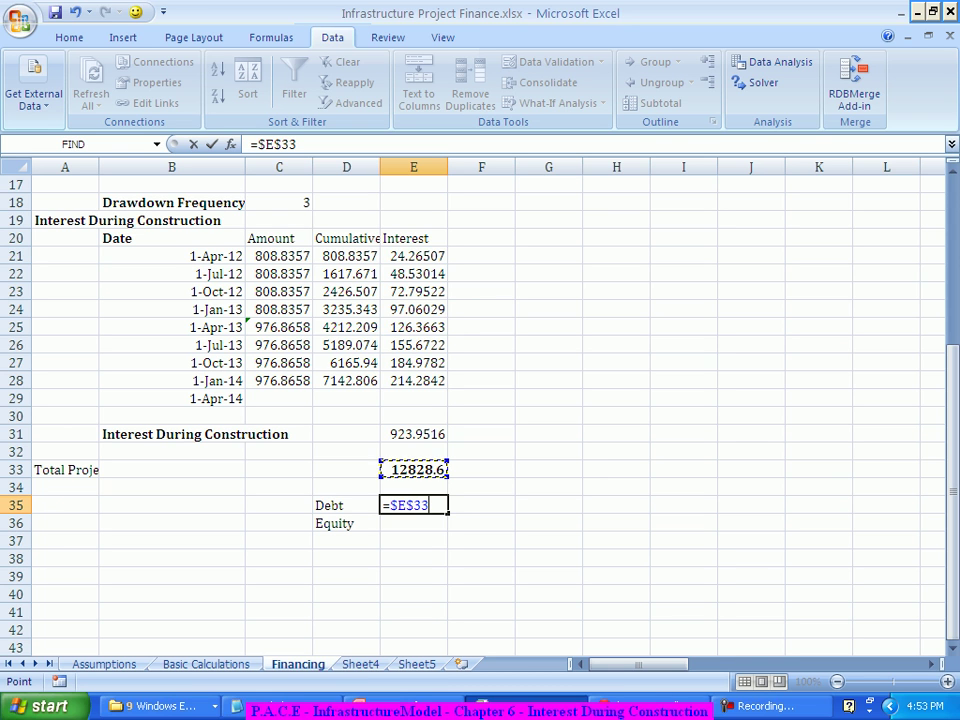
type("*")
left_click(104, 664)
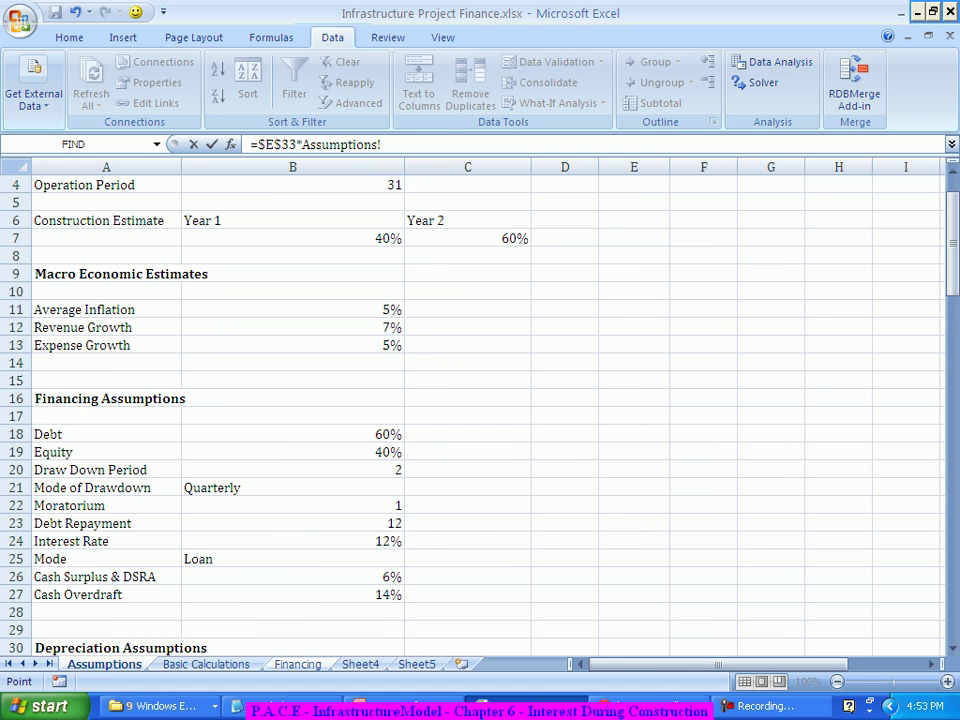
left_click(386, 434)
key("Return")
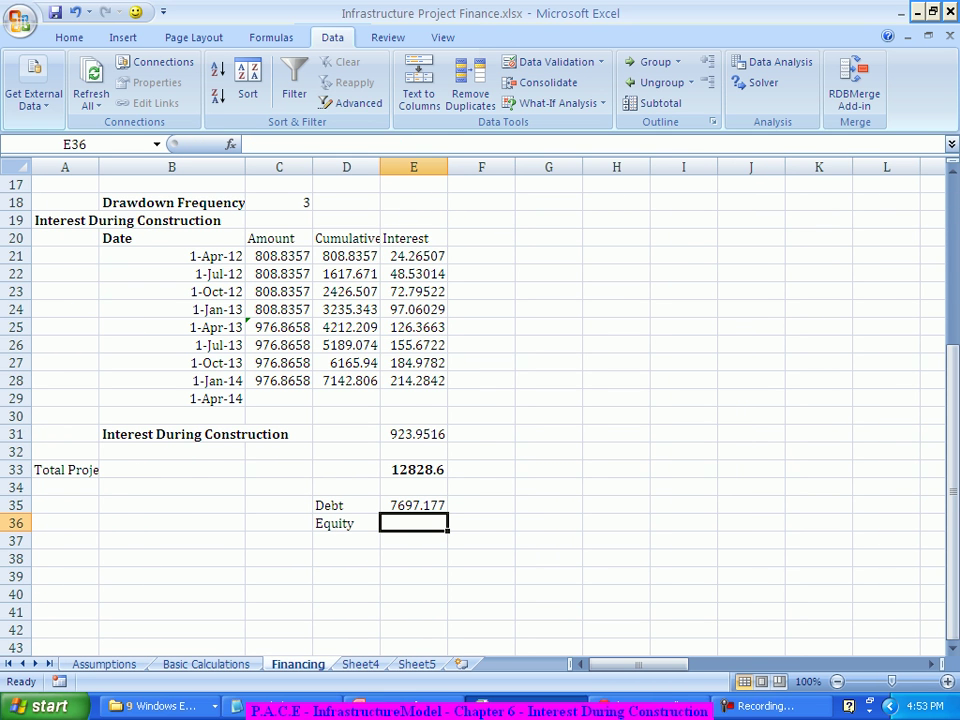
Fill the Debt formula from E35 down to the Equity cell E36 and save the workbook
left_click(413, 505)
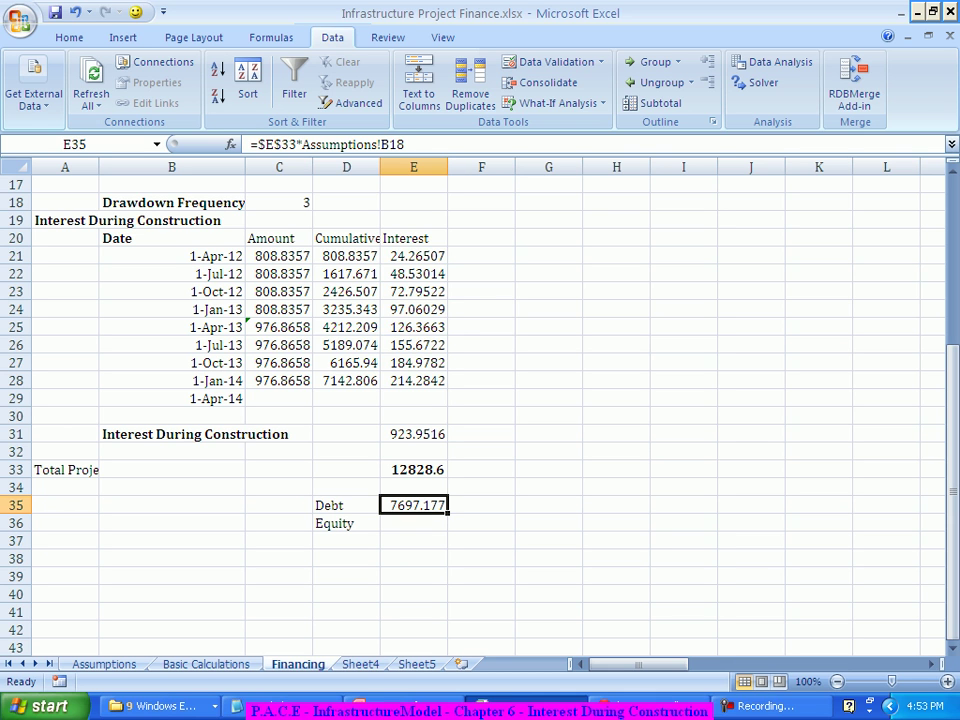
left_click_drag(447, 513, 447, 530)
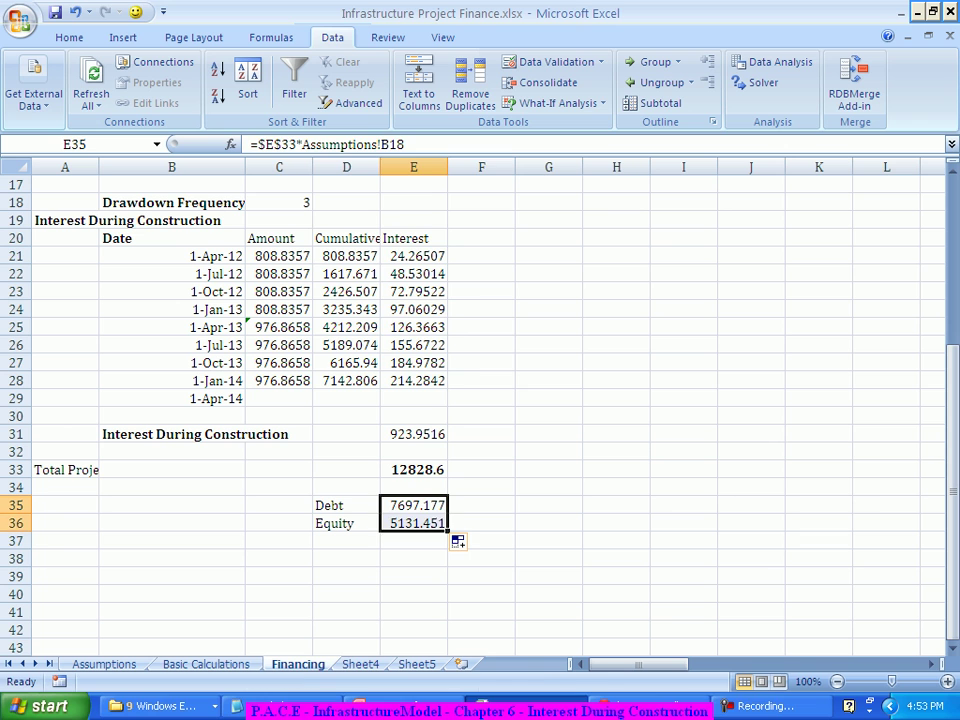
left_click(481, 505)
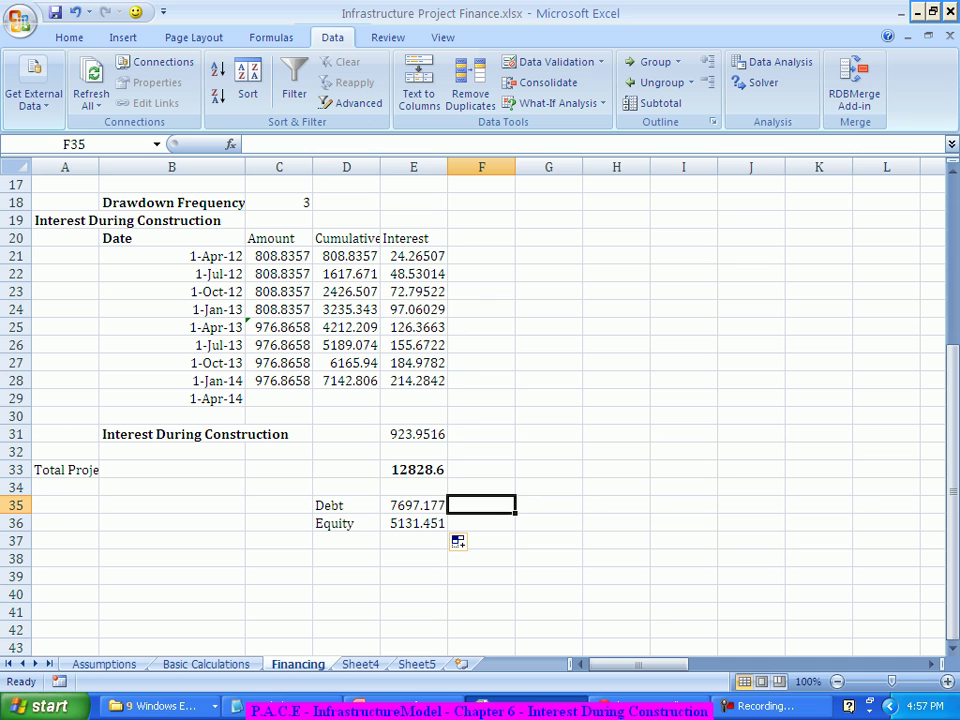
key("ctrl+s")
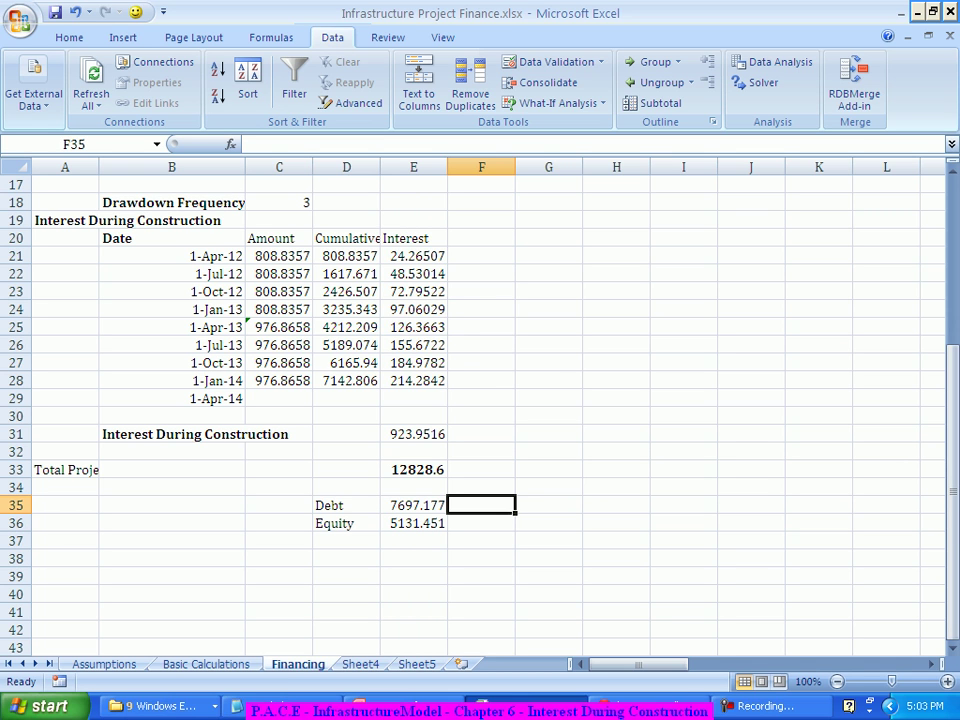
left_click(548, 558)
scroll(480, 400, "down", 1)
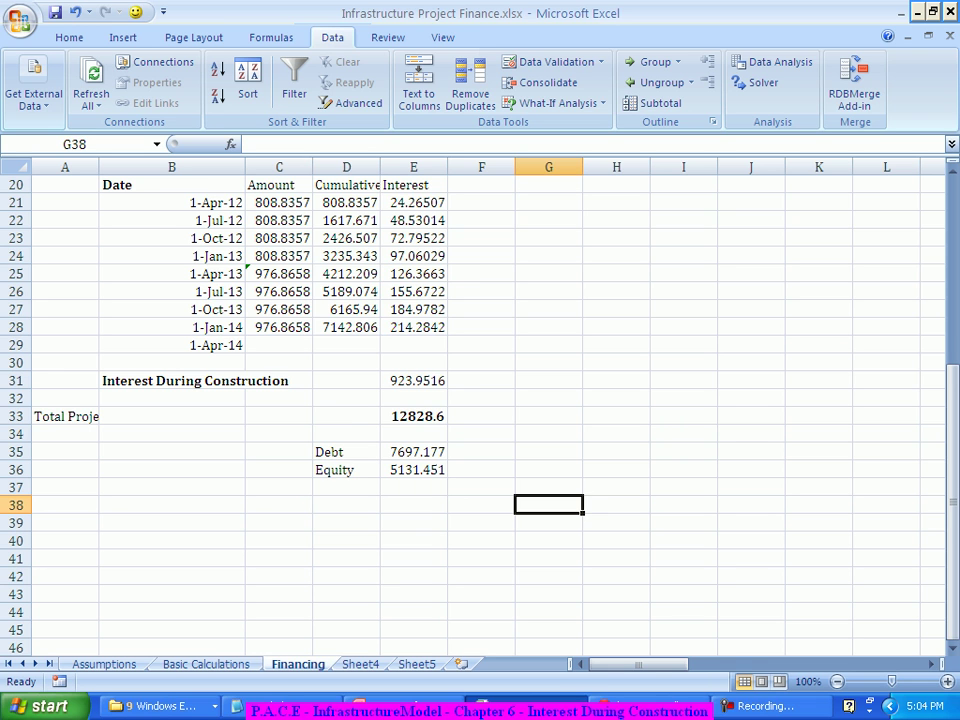
scroll(480, 400, "down", 1)
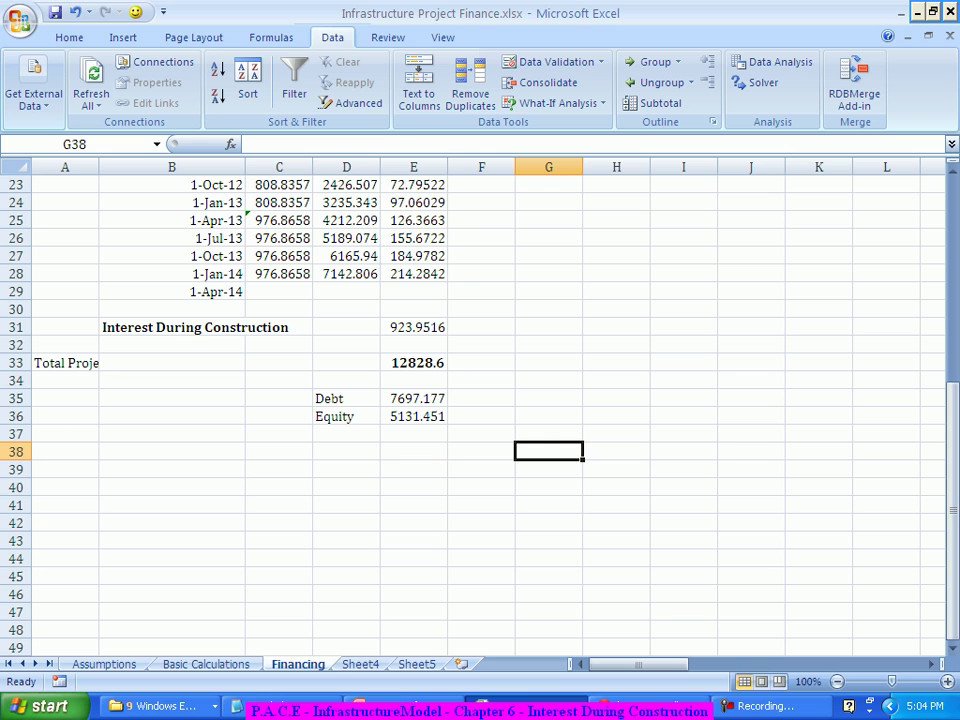
left_click(413, 398)
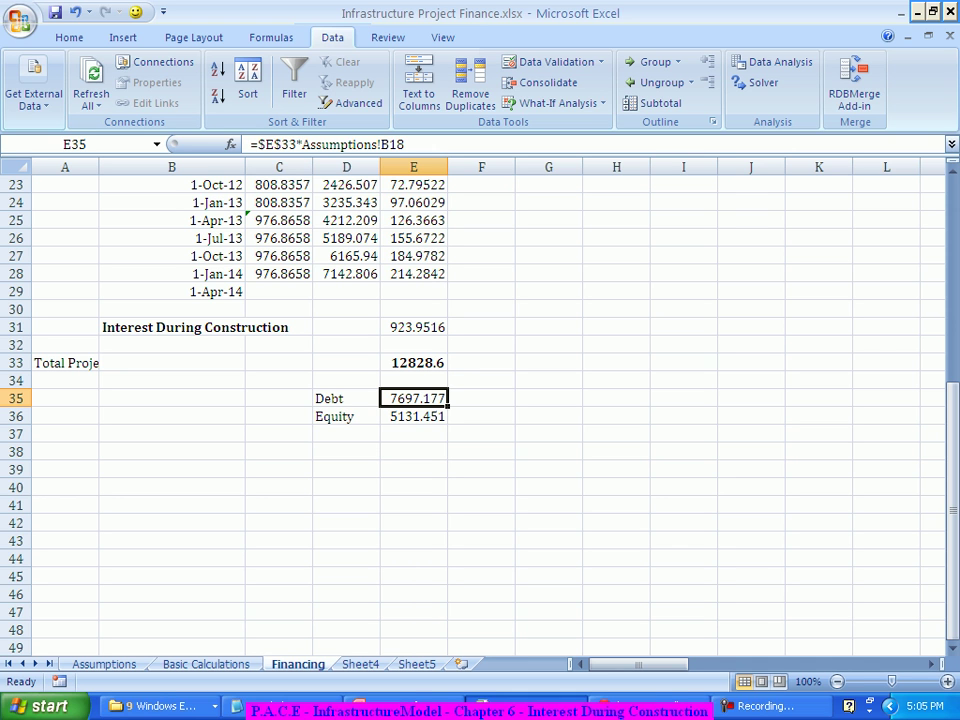
scroll(480, 410, "up", 1)
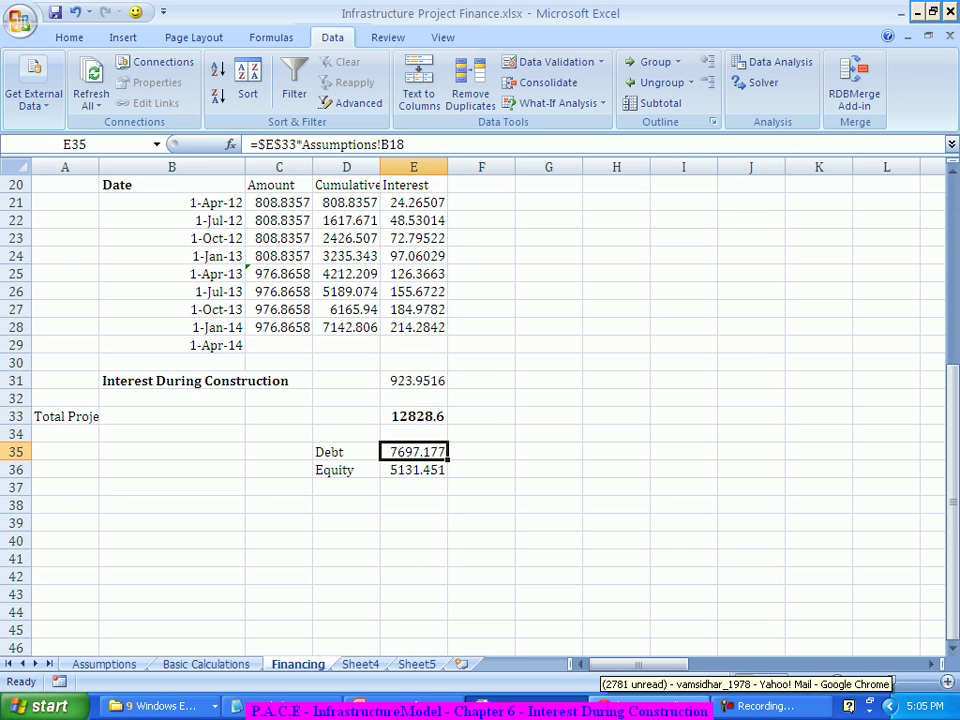
Enter the heading "Loan Repayment Schedule" in cell A39 of the Financing sheet
scroll(480, 410, "down", 3)
left_click(171, 362)
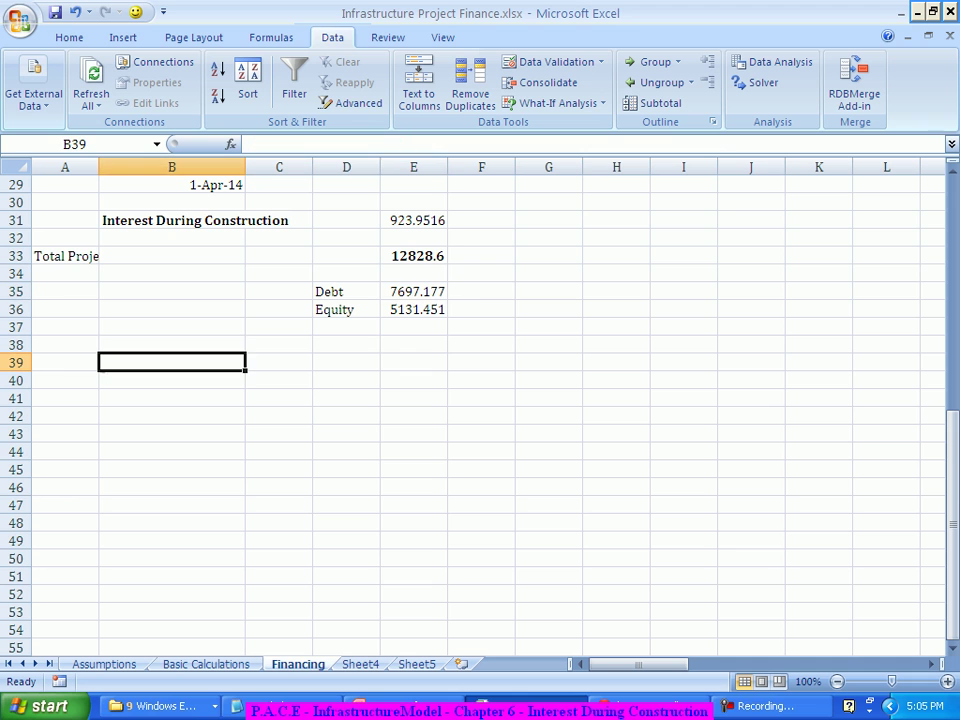
left_click(65, 362)
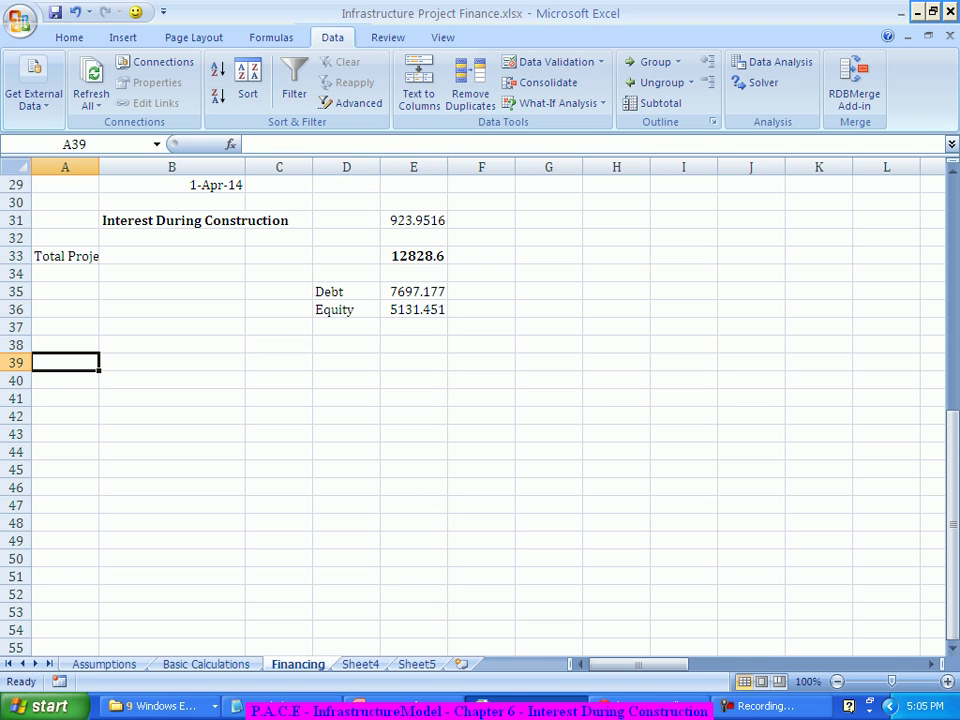
type("Loan")
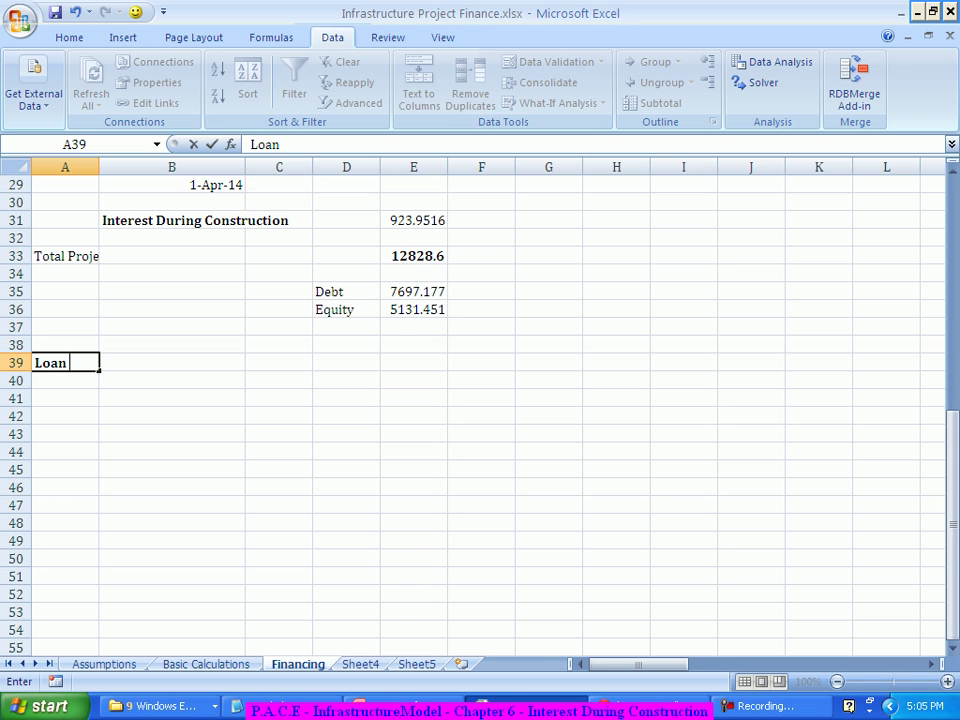
type(" Repay")
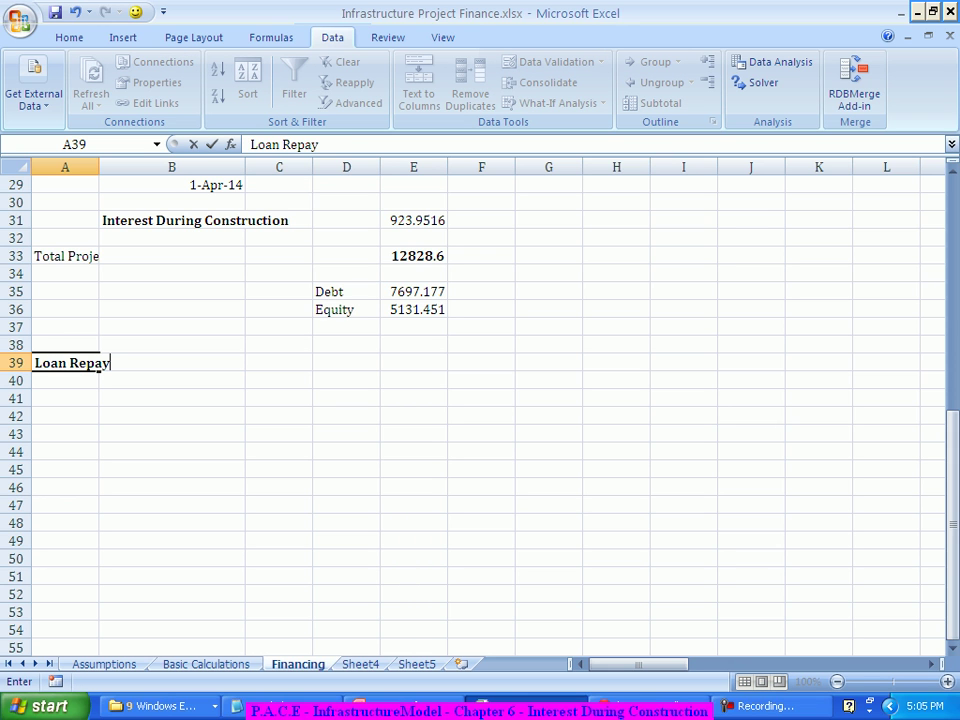
type("ment Schedule")
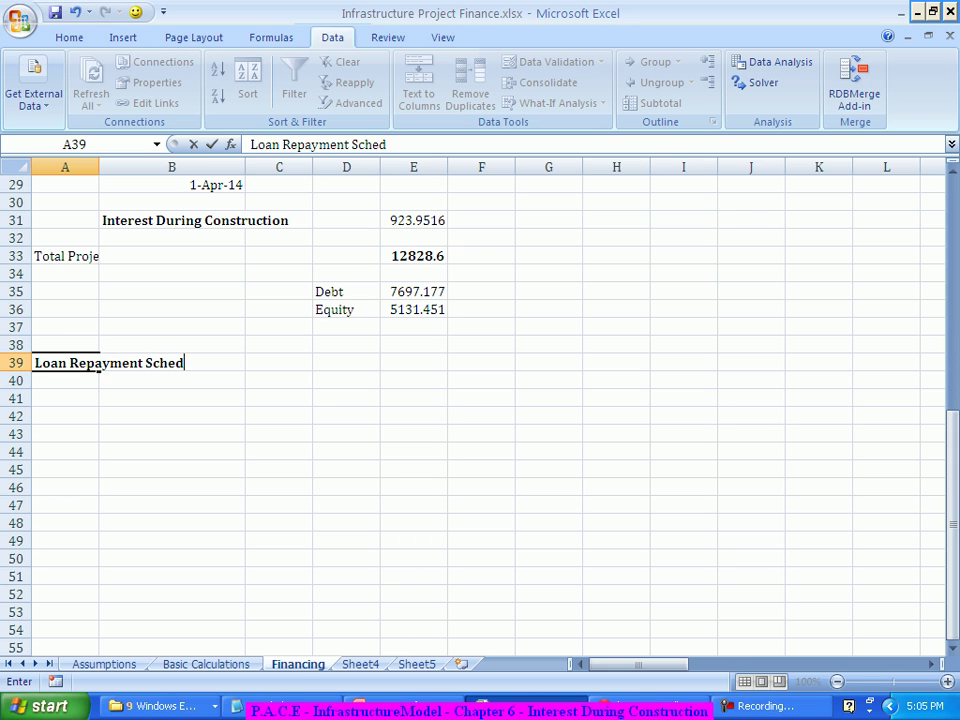
key("Return")
key("Down")
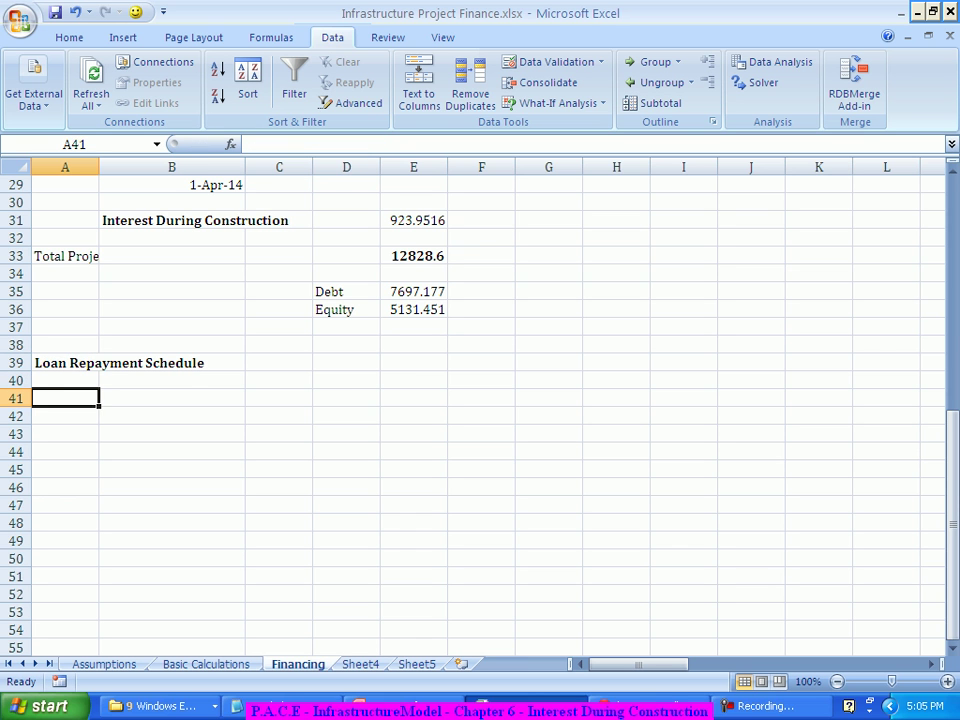
Link cell B41 below the Loan Repayment Schedule heading to the first construction date with =B21
key("Right")
scroll(480, 400, "up", 3)
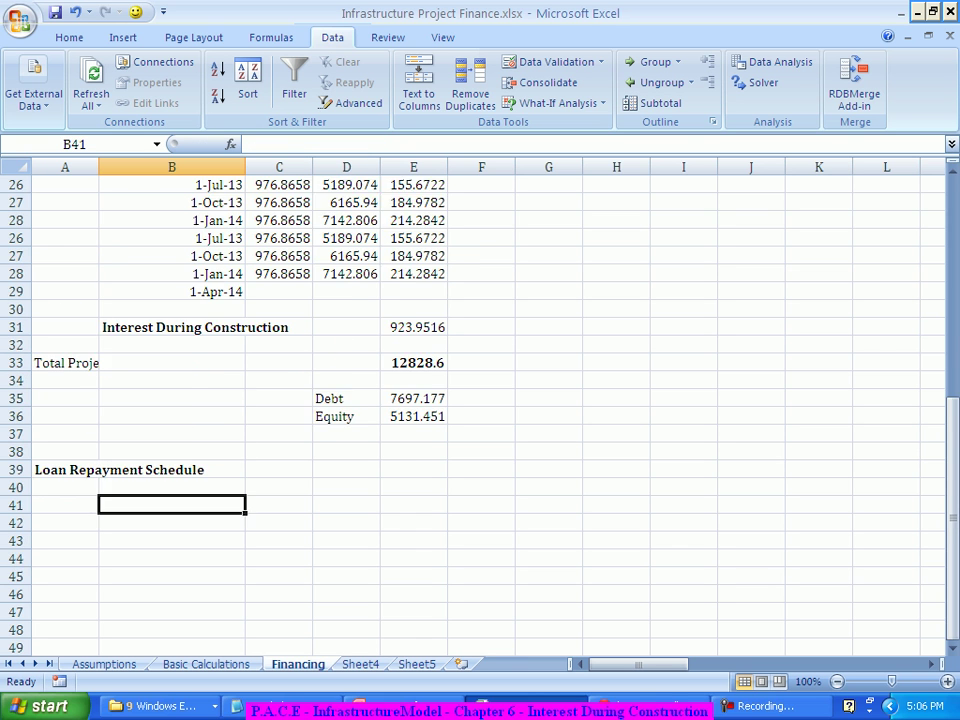
type("=")
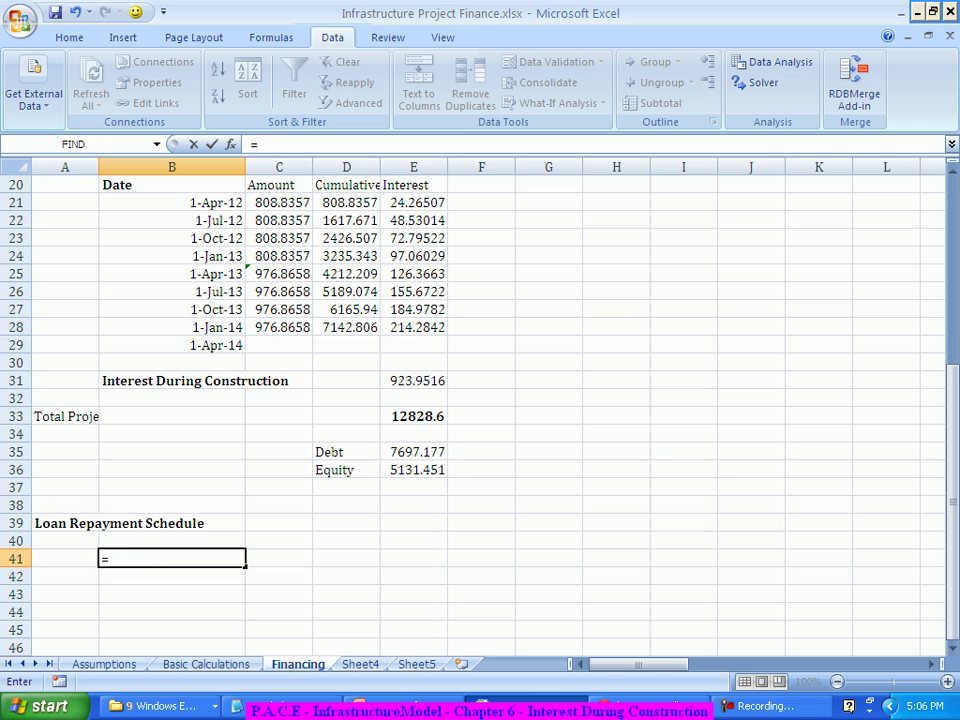
left_click(171, 202)
key("Return")
key("Left")
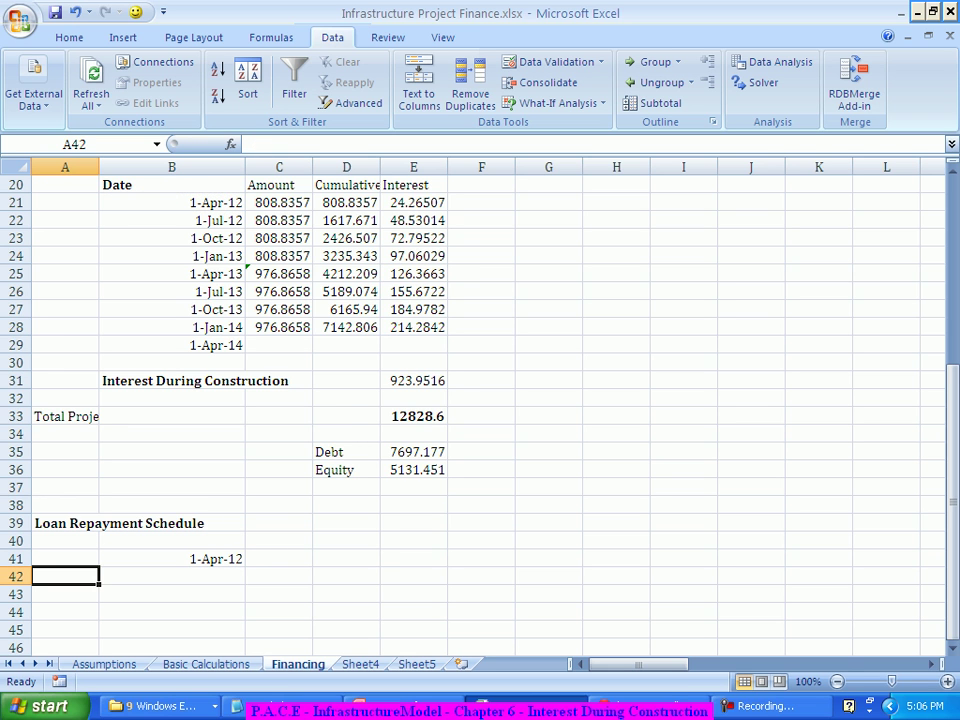
Link cell B42 to the second construction date with the formula =B22
scroll(480, 400, "down", 1)
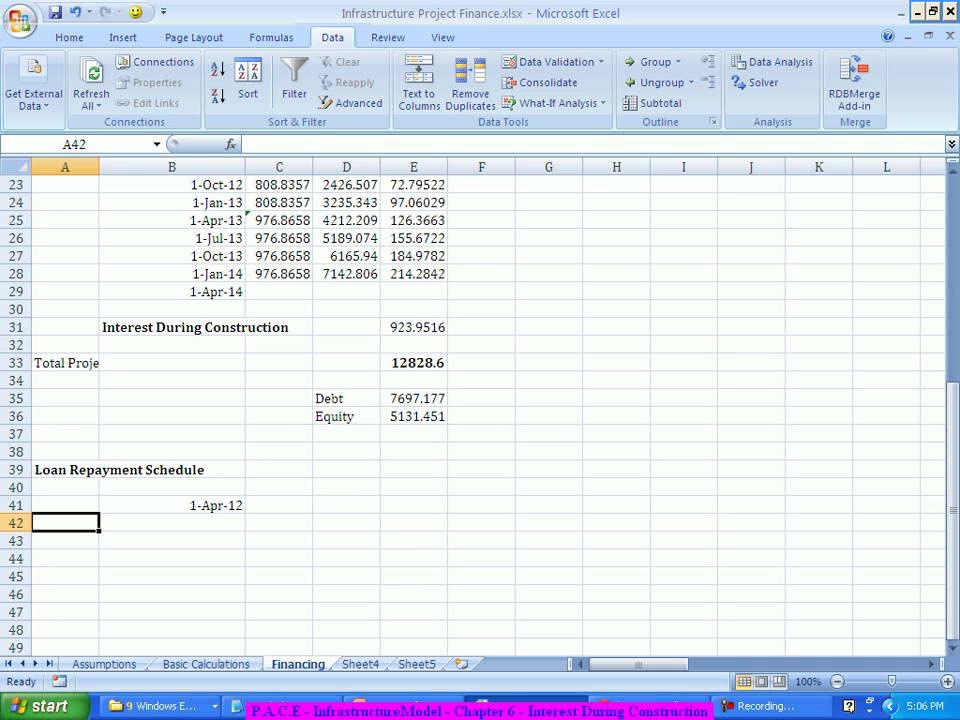
left_click(171, 522)
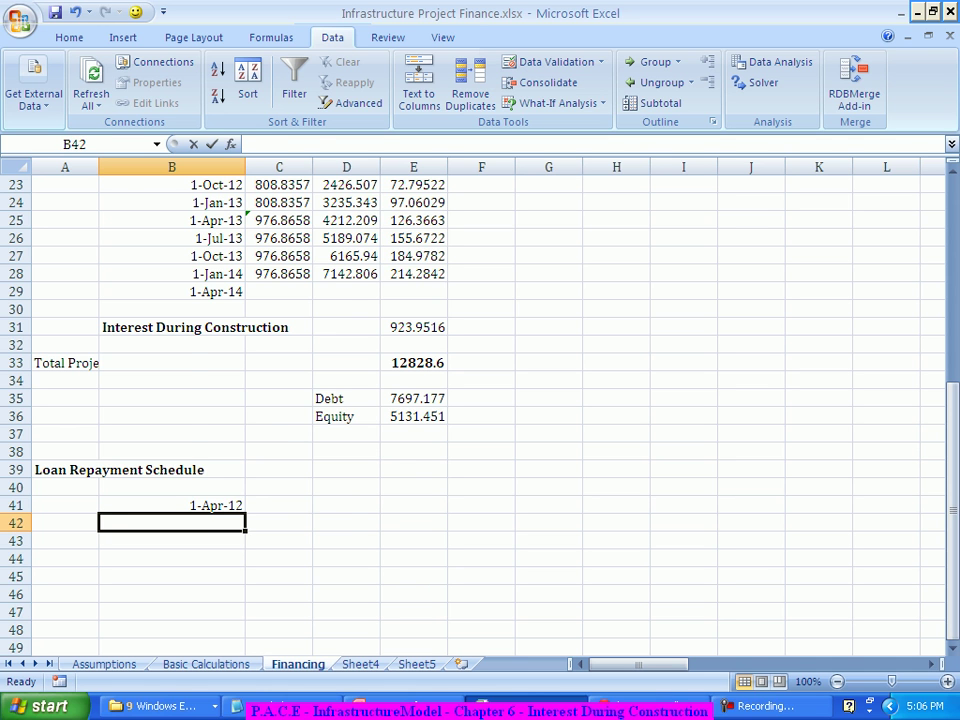
type("=")
scroll(480, 400, "up", 2)
left_click(171, 273)
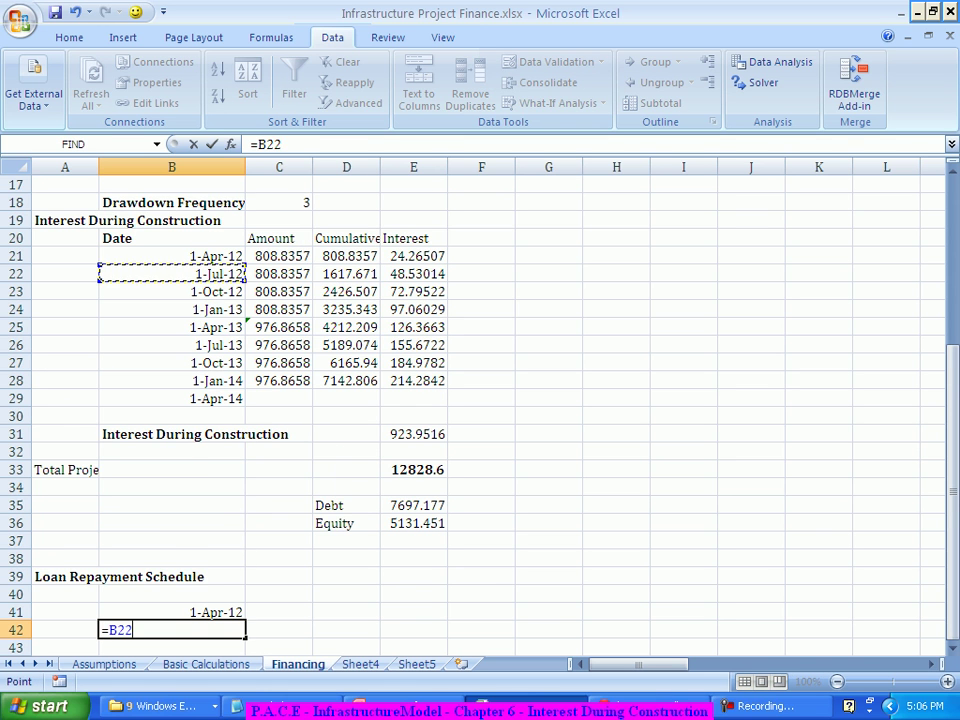
key("Return")
scroll(480, 400, "down", 5)
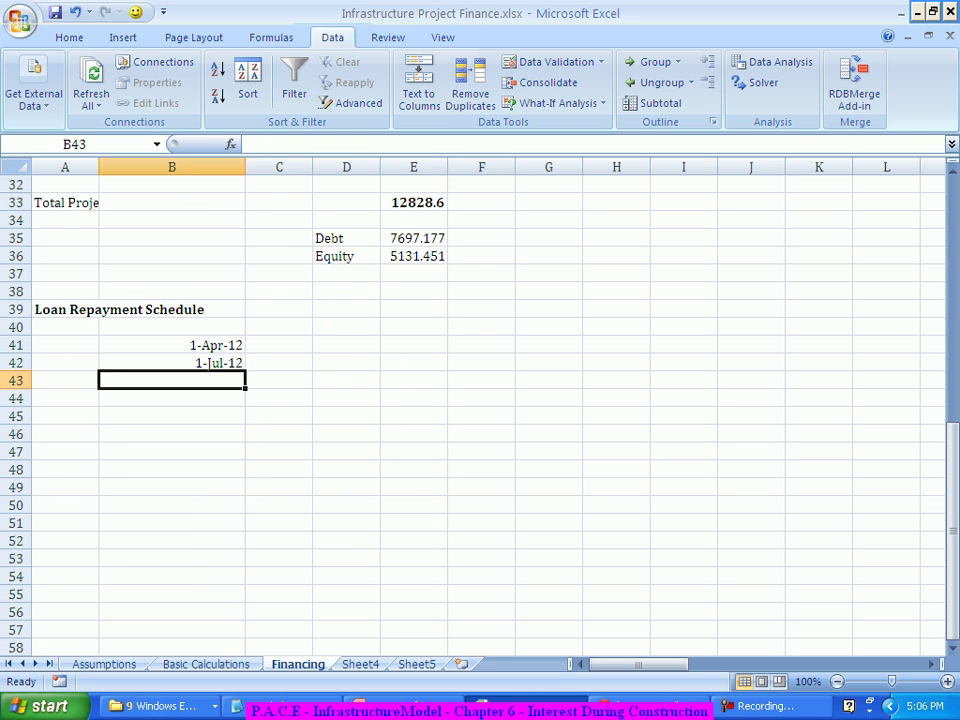
Fill the date formula from B42 down to B51 and clear the copied label from B51
left_click(171, 362)
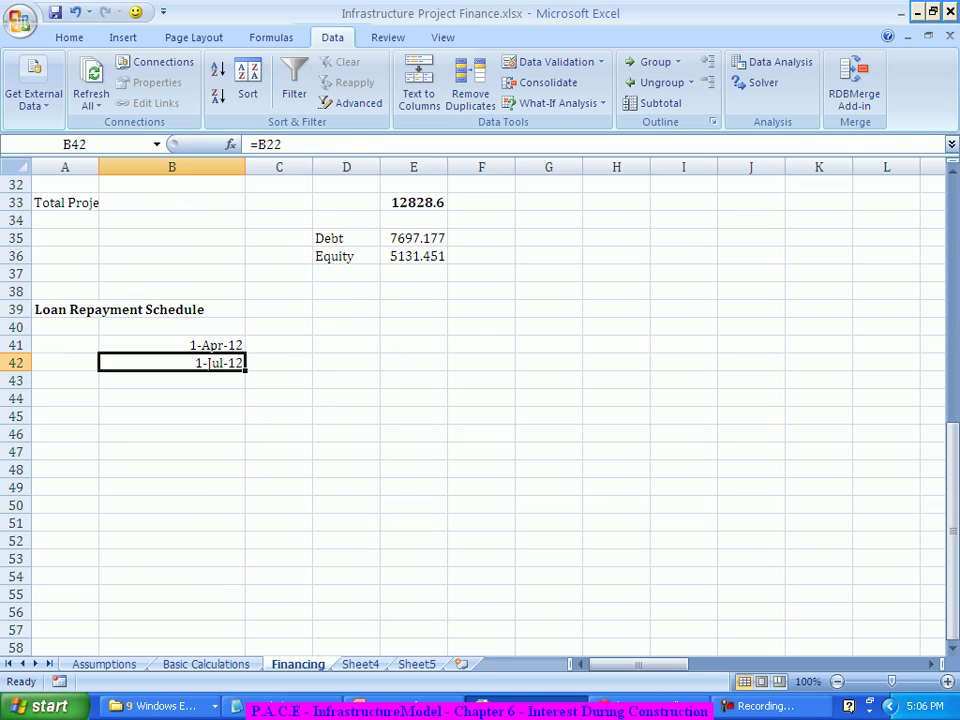
left_click_drag(244, 371, 245, 531)
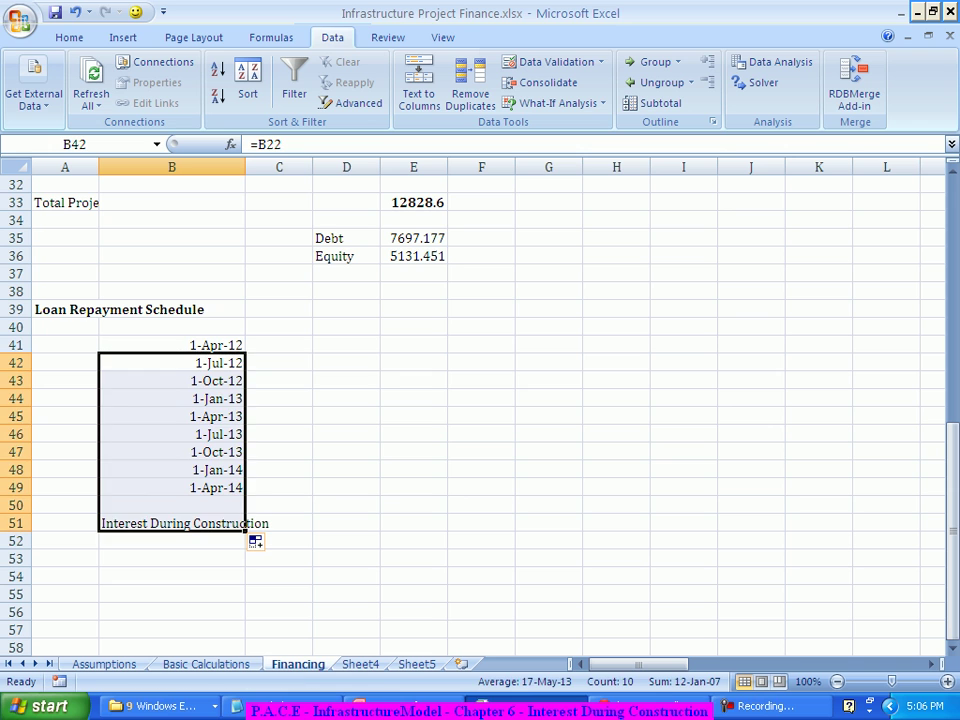
left_click(171, 522)
key("Delete")
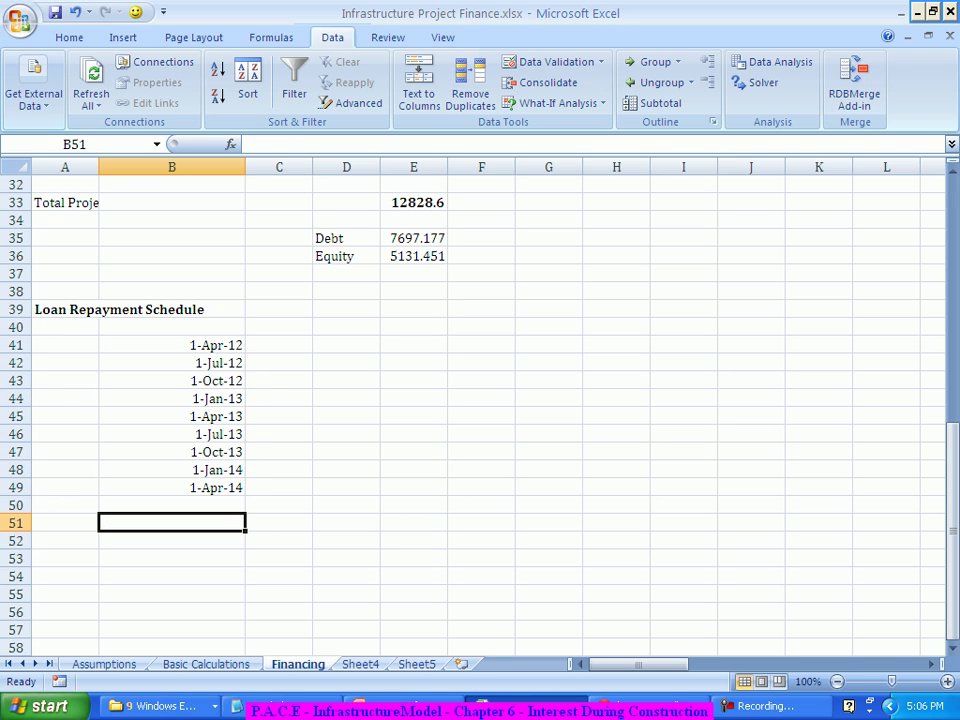
left_click(171, 469)
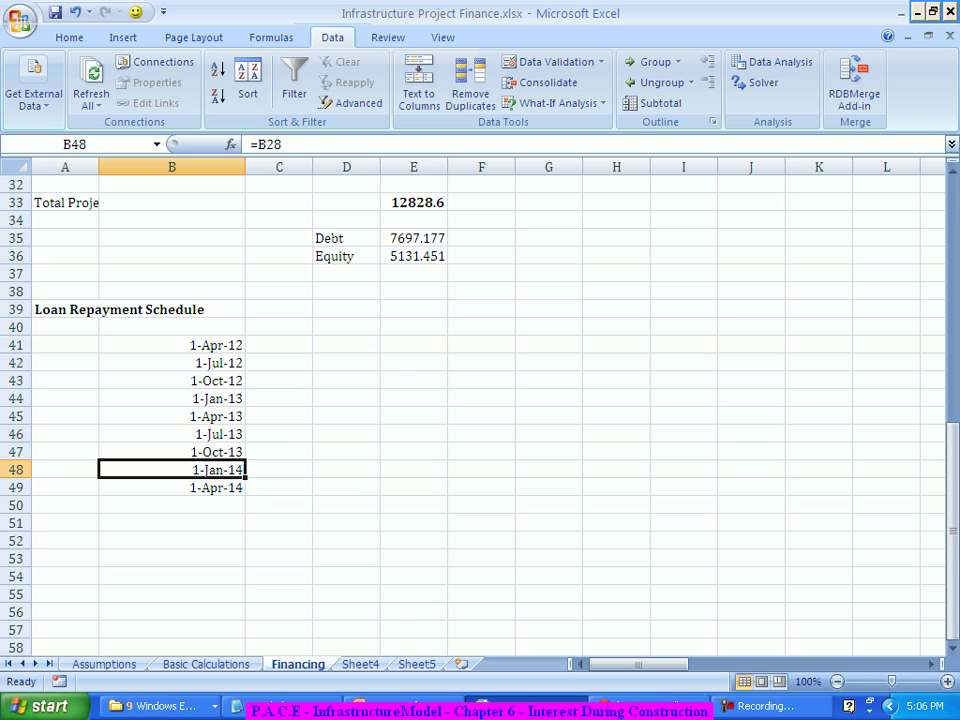
left_click(171, 505)
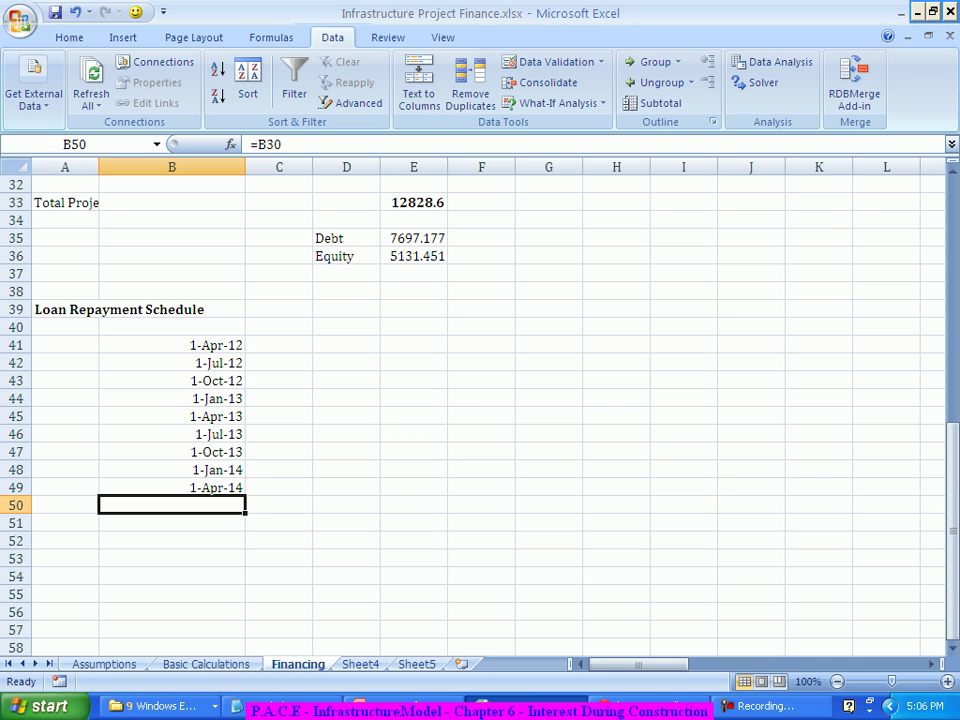
type("=")
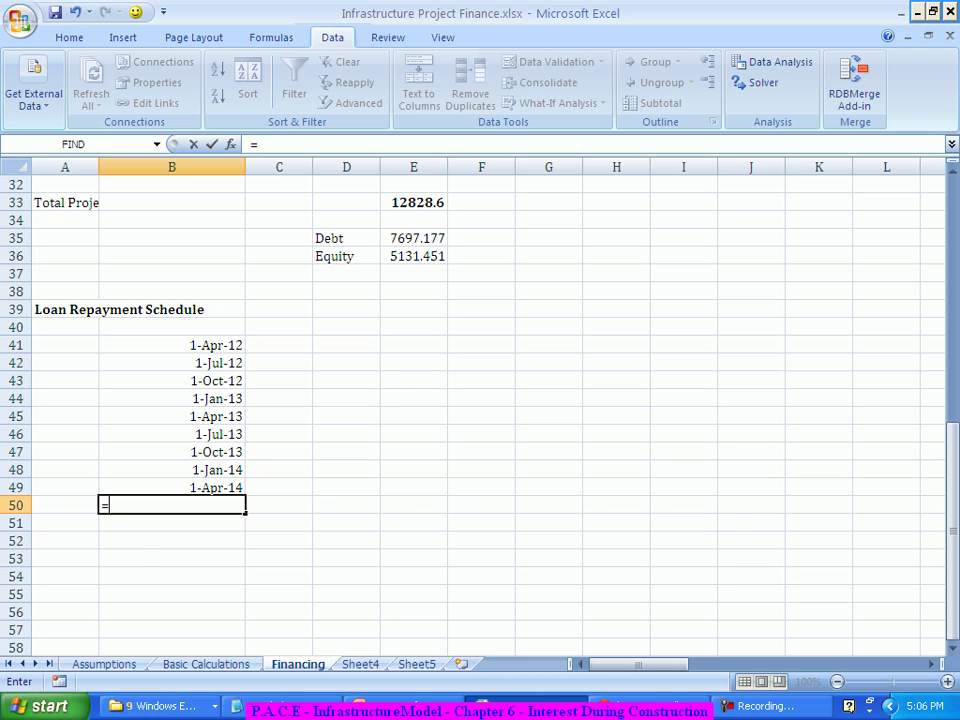
type("eda")
key("Tab")
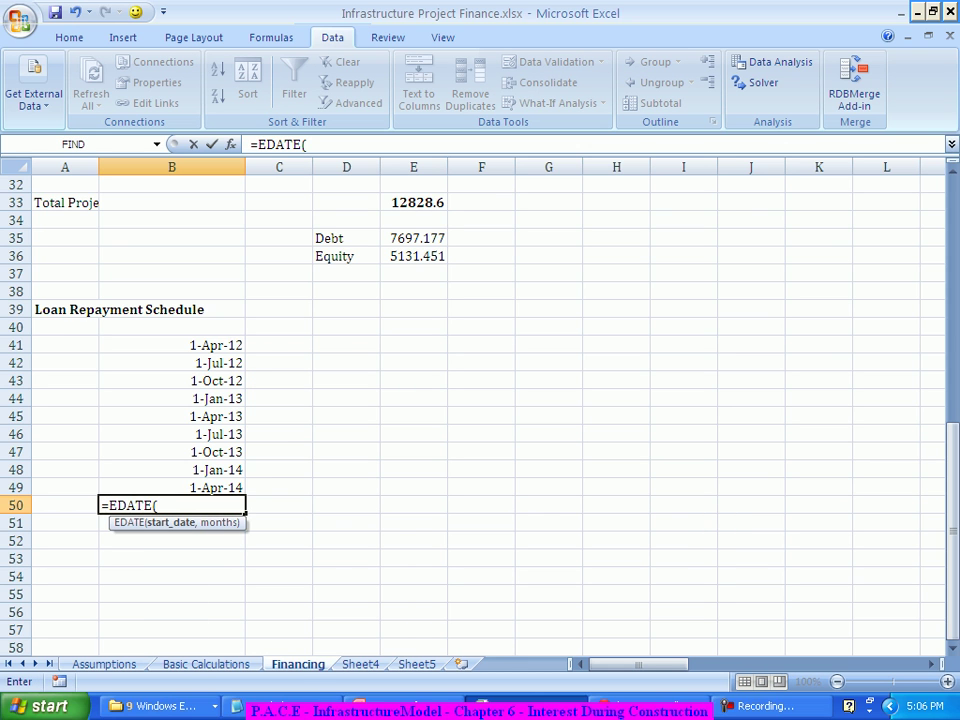
key("Escape")
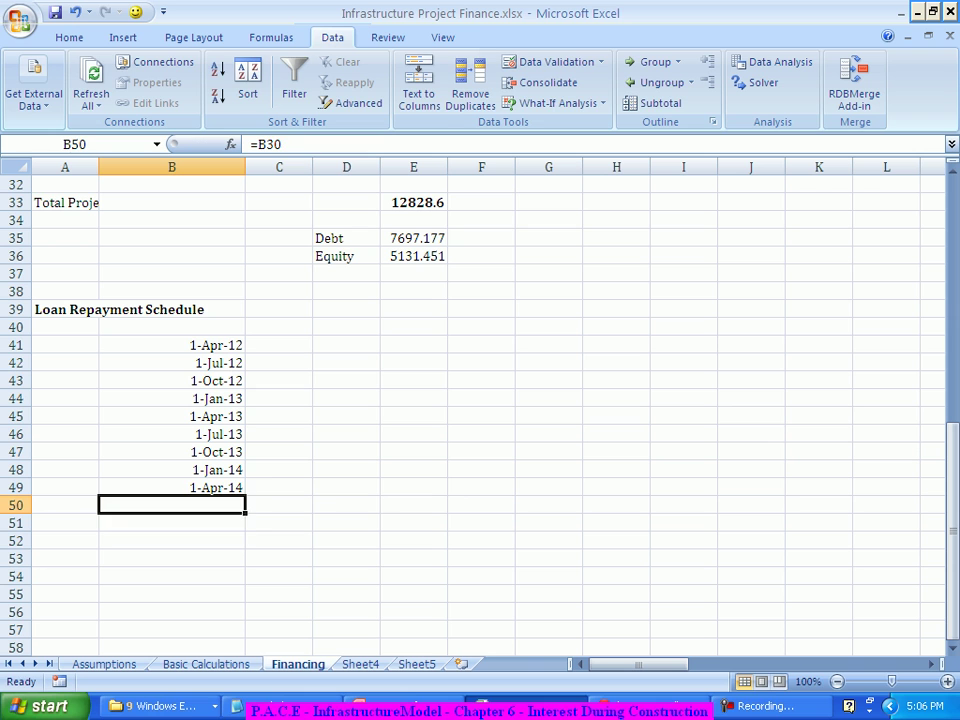
Replace the date link in B42 with =EDATE(B41,C18) so the date advances by the period in C18
left_click(171, 362)
type("=")
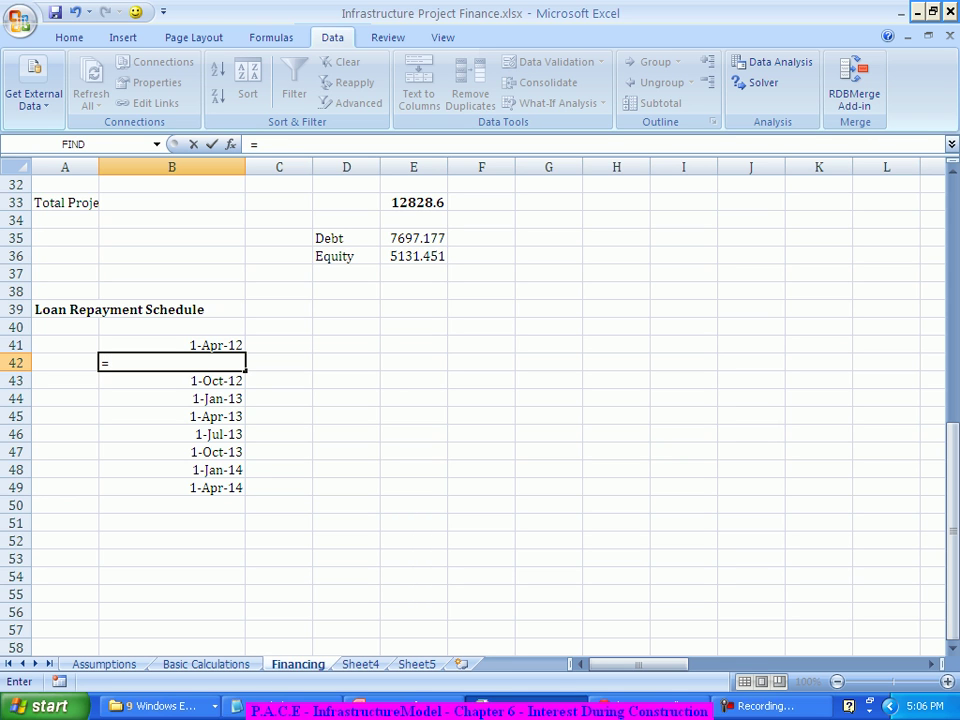
type("eda")
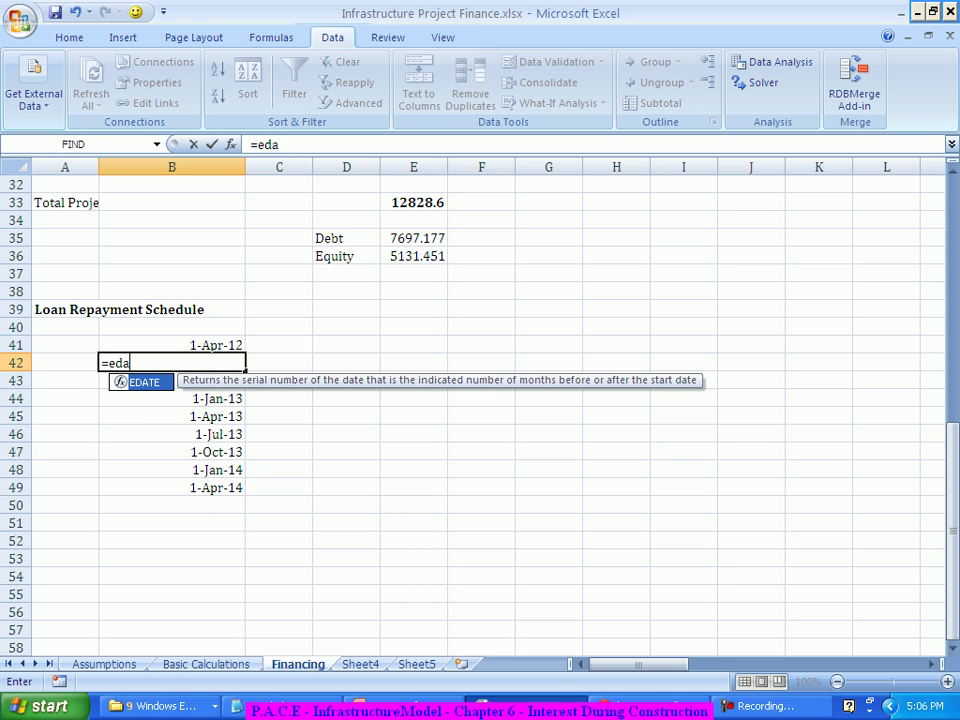
key("Tab")
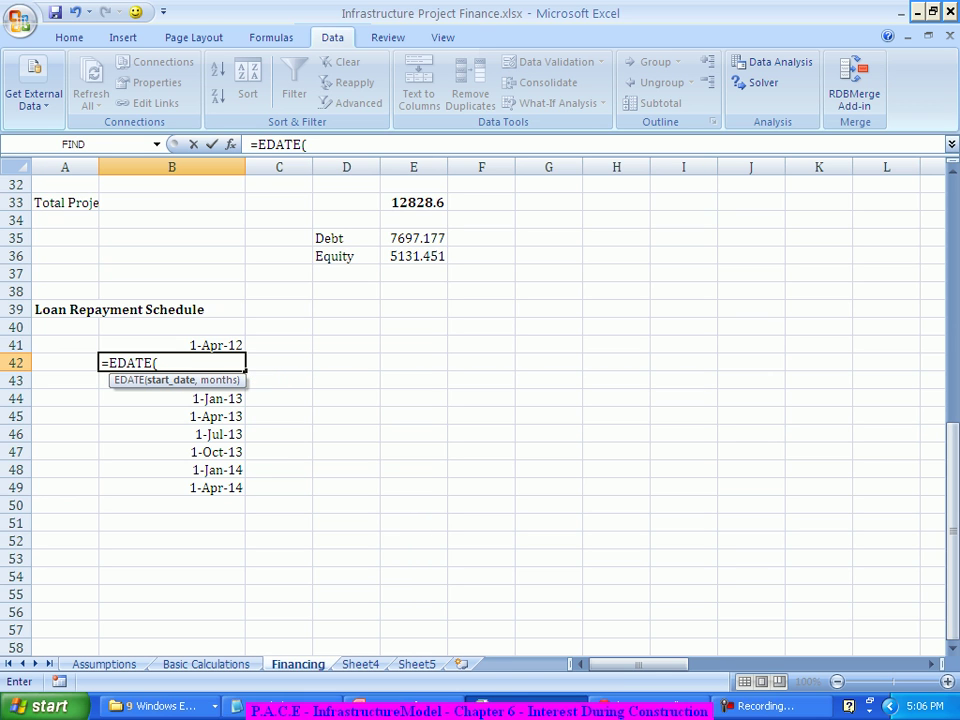
key("Up")
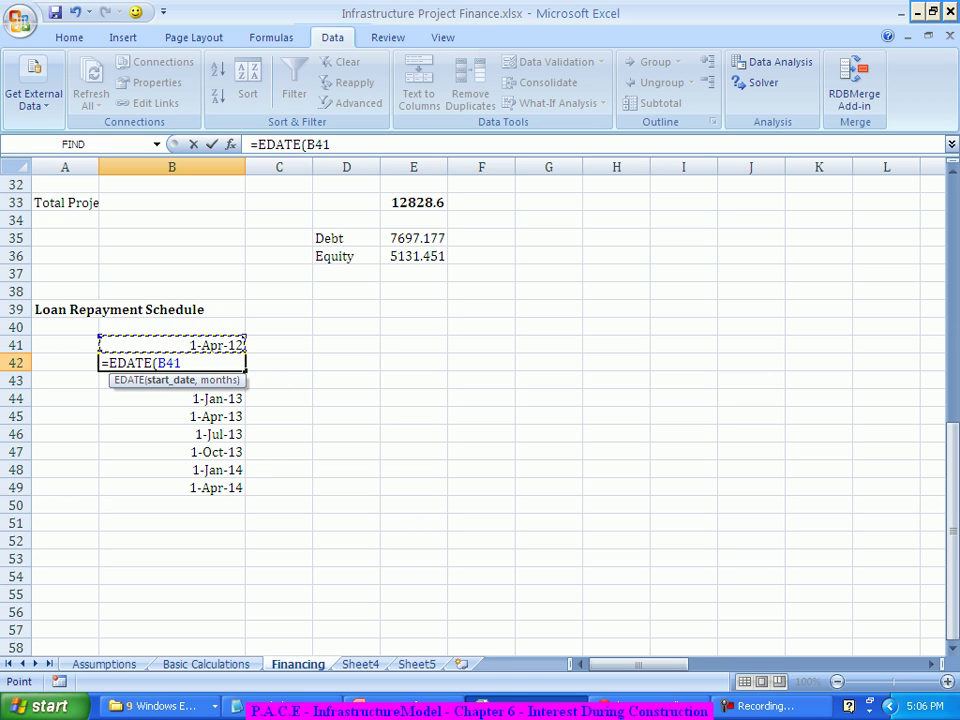
type(",")
scroll(480, 400, "up", 2)
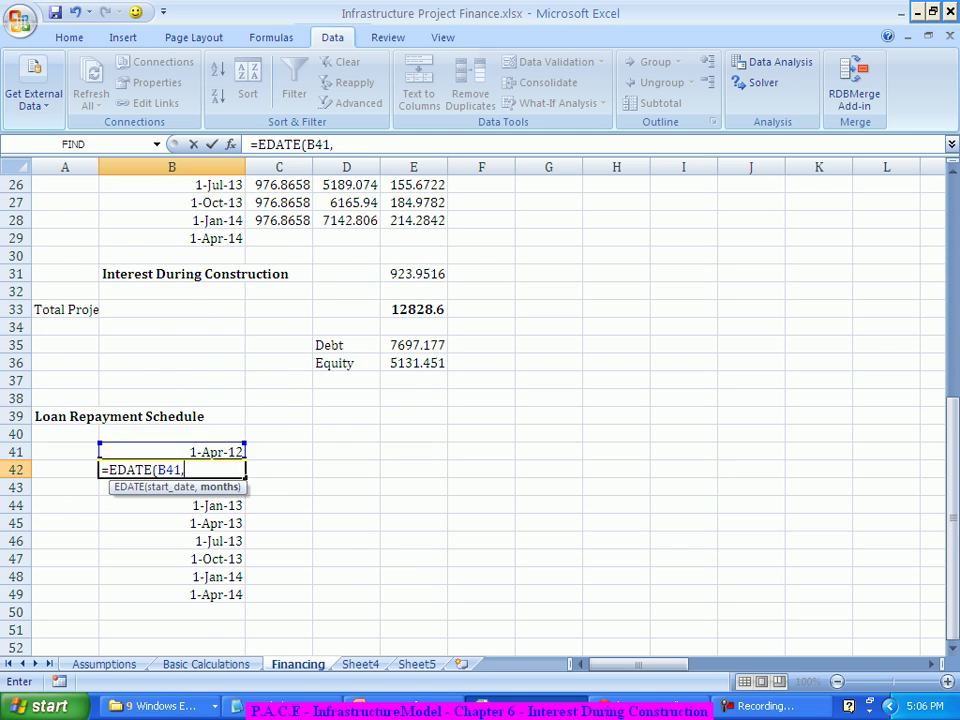
scroll(480, 400, "up", 4)
left_click(290, 256)
key("Return")
Try to fill the EDATE formula with its relative C18 reference from B42 down to B130
scroll(480, 400, "down", 3)
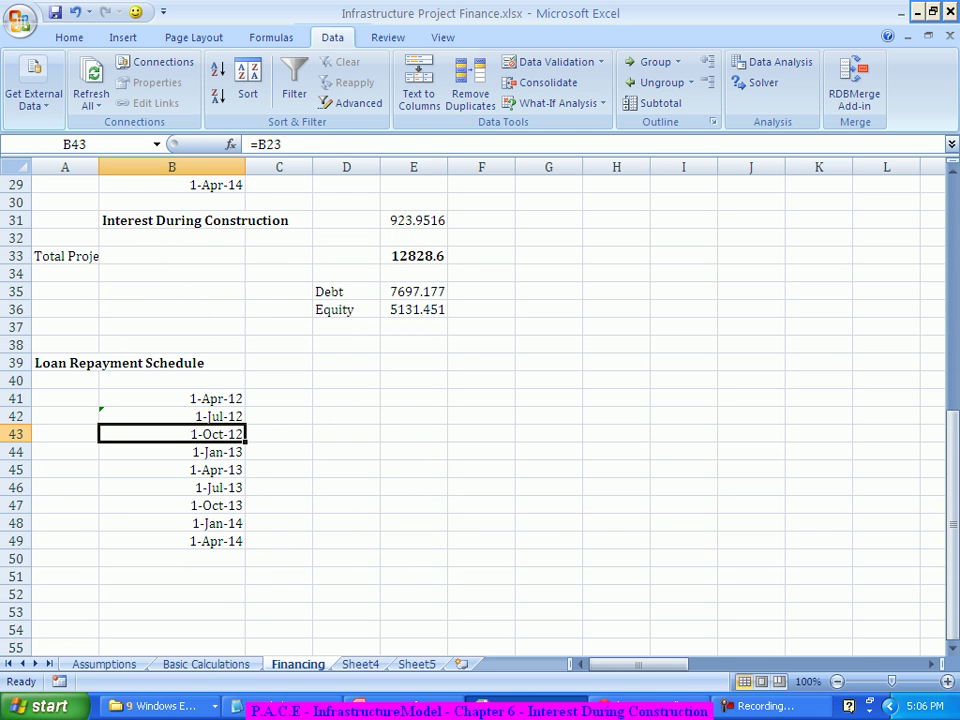
left_click(171, 416)
left_click_drag(245, 424, 245, 583)
scroll(480, 400, "up", 1)
scroll(480, 400, "up", 20)
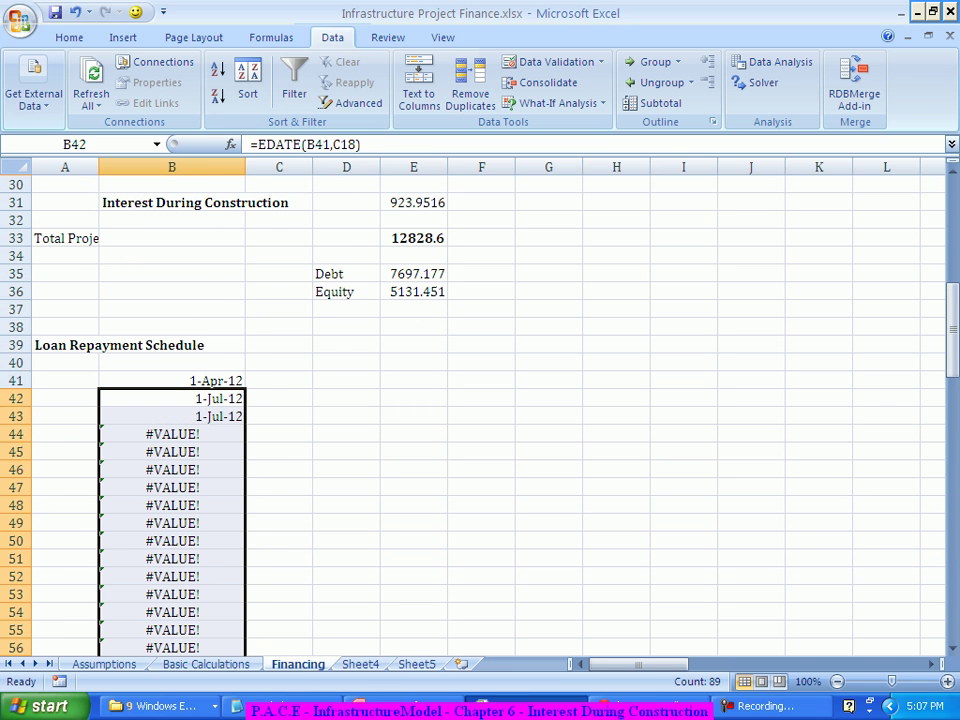
Lock the row of the months reference in B42, making the formula =EDATE(B41,C$18)
left_click(171, 398)
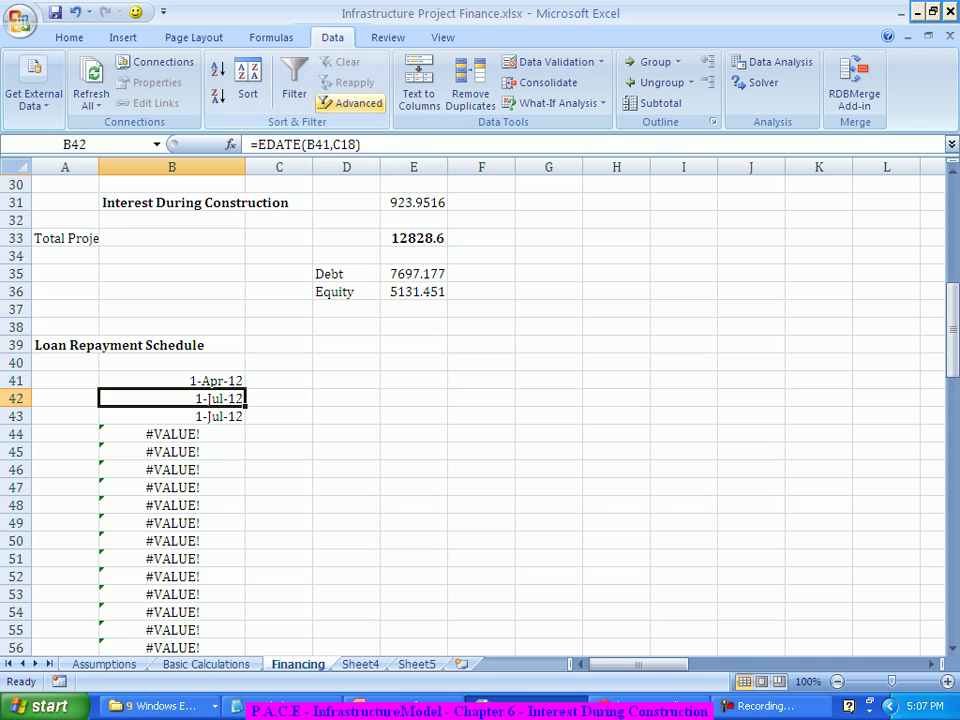
left_click(341, 144)
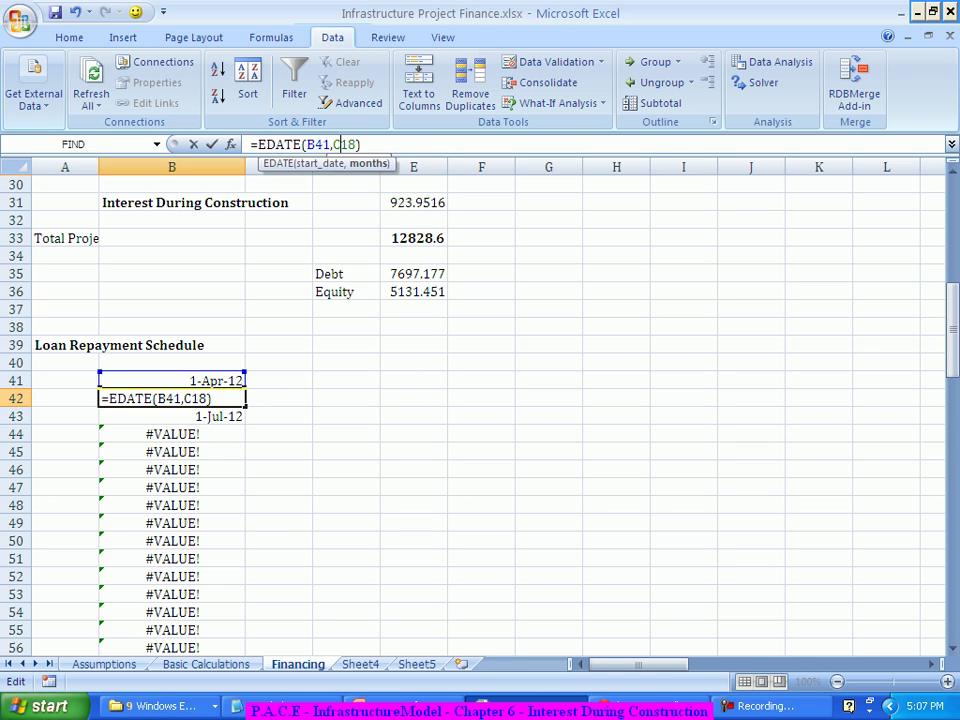
key("Return")
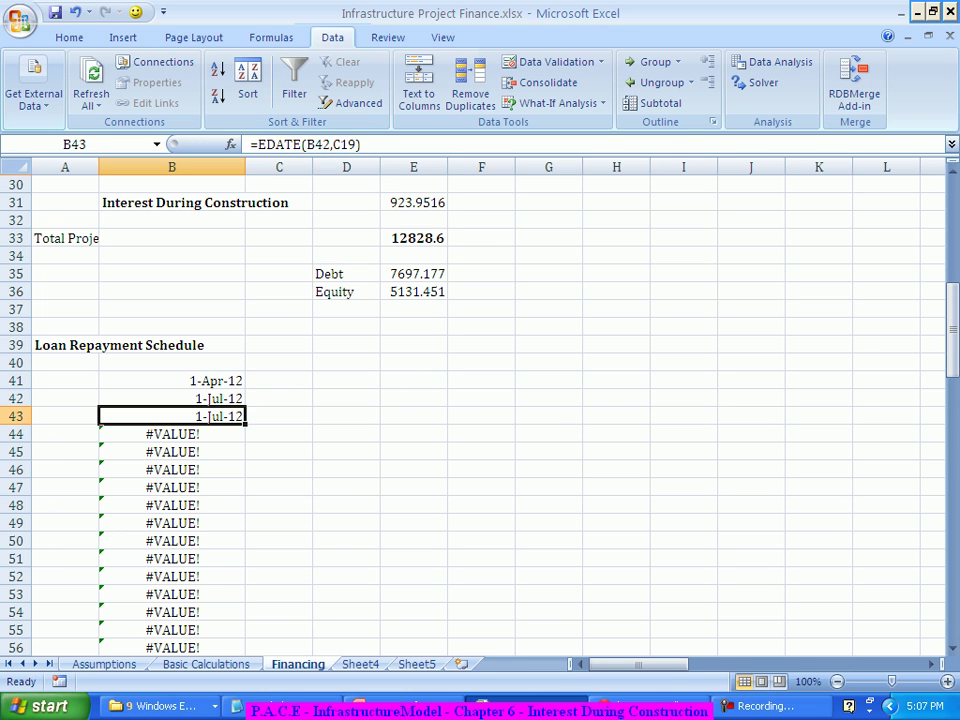
left_click(171, 398)
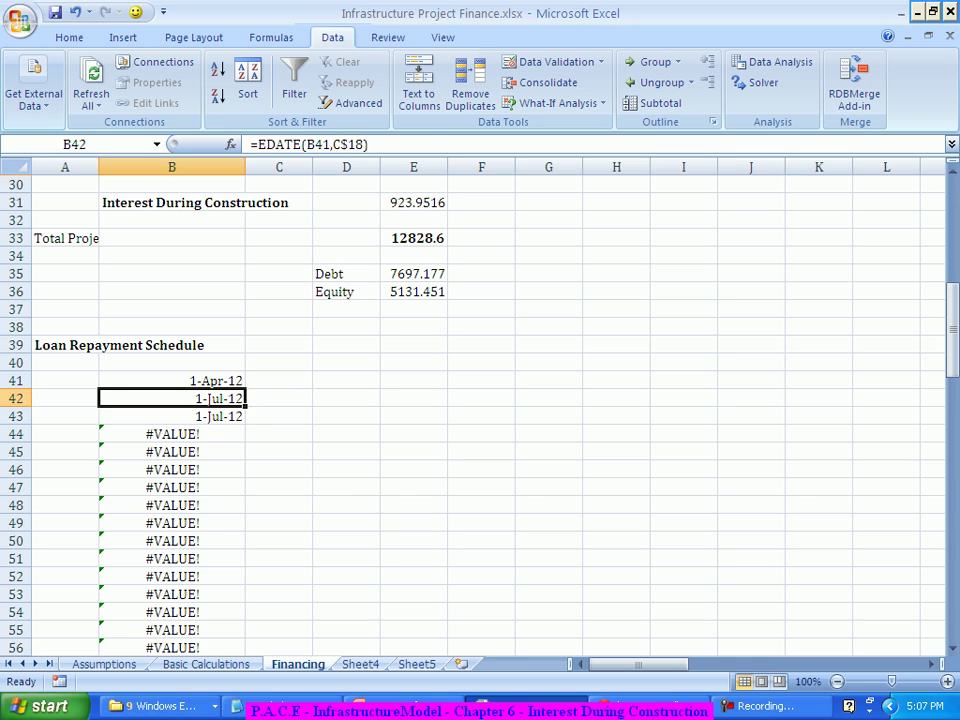
left_click(171, 380)
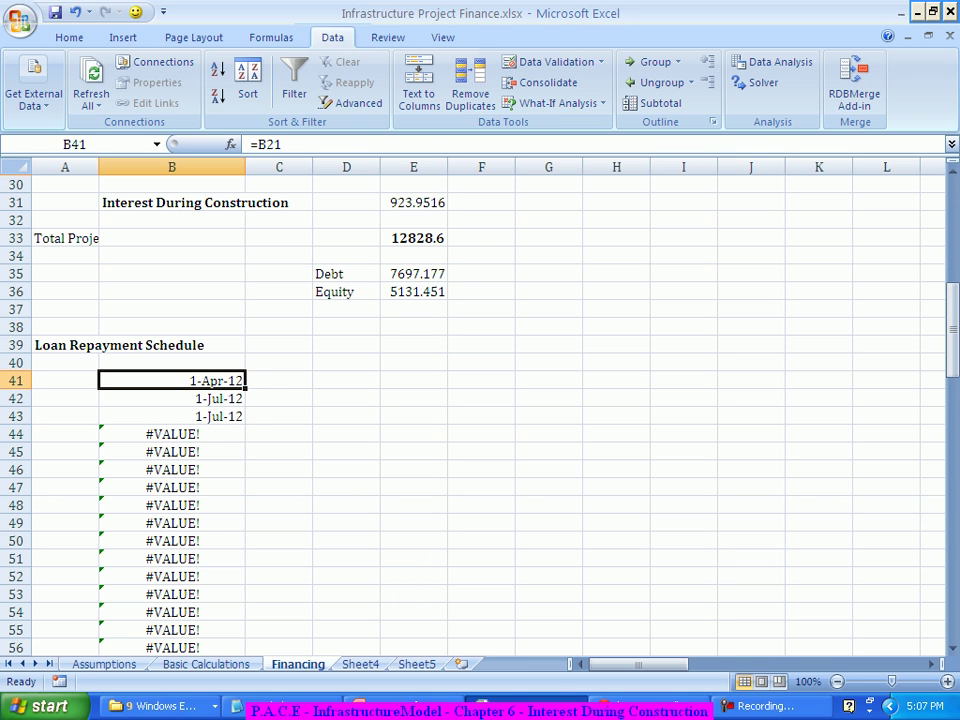
Fill the corrected EDATE formula from B42 down to B137 to extend the quarterly dates
left_click(171, 398)
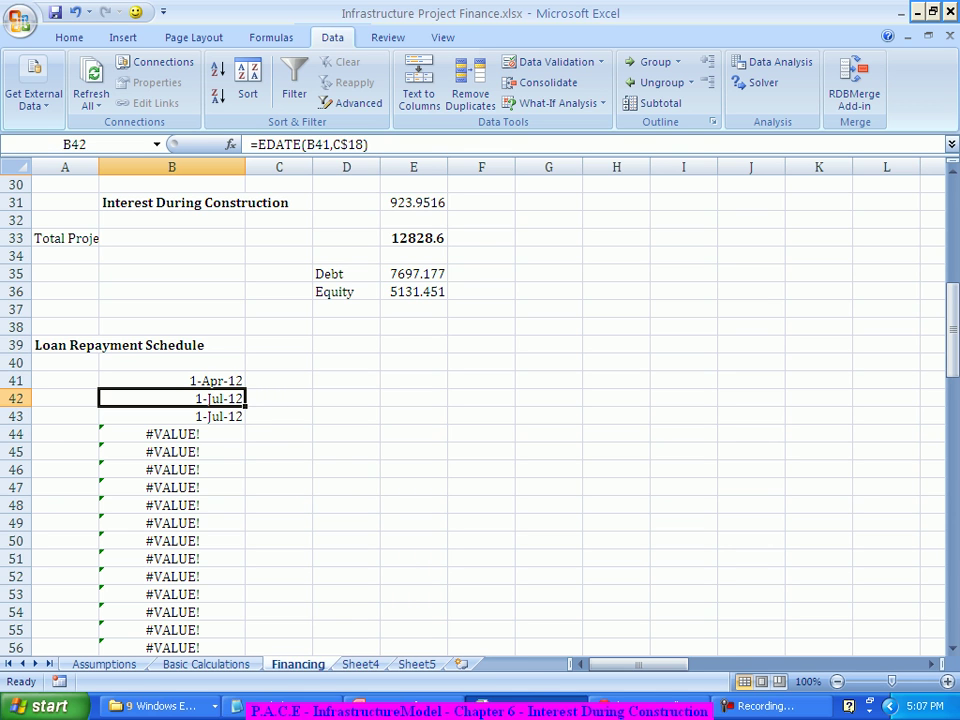
left_click_drag(244, 406, 244, 630)
scroll(480, 410, "down", 3)
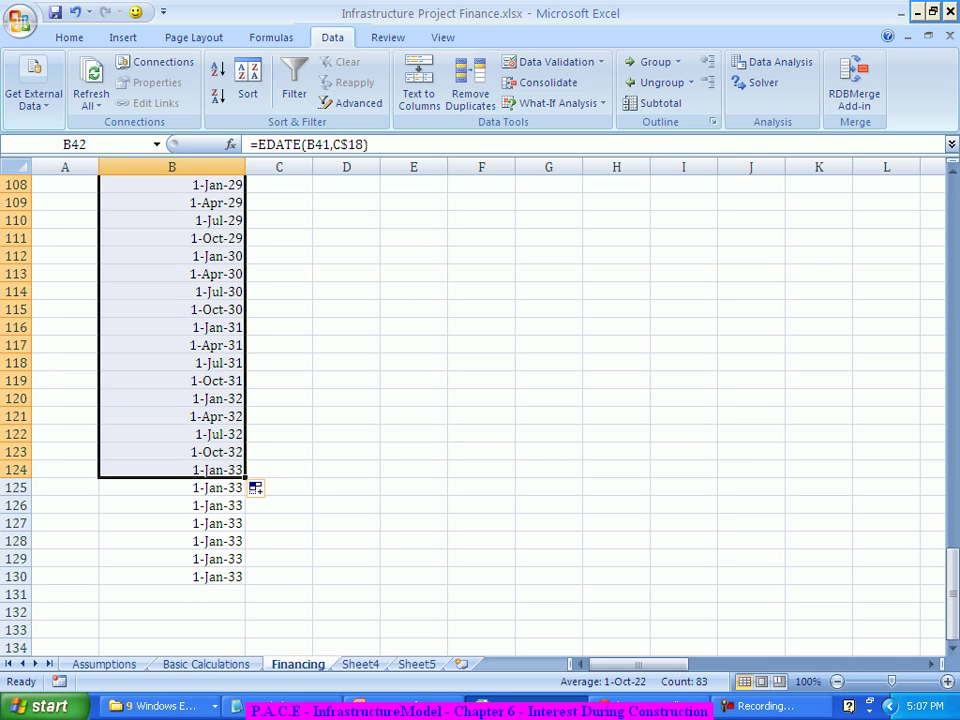
left_click_drag(244, 478, 244, 636)
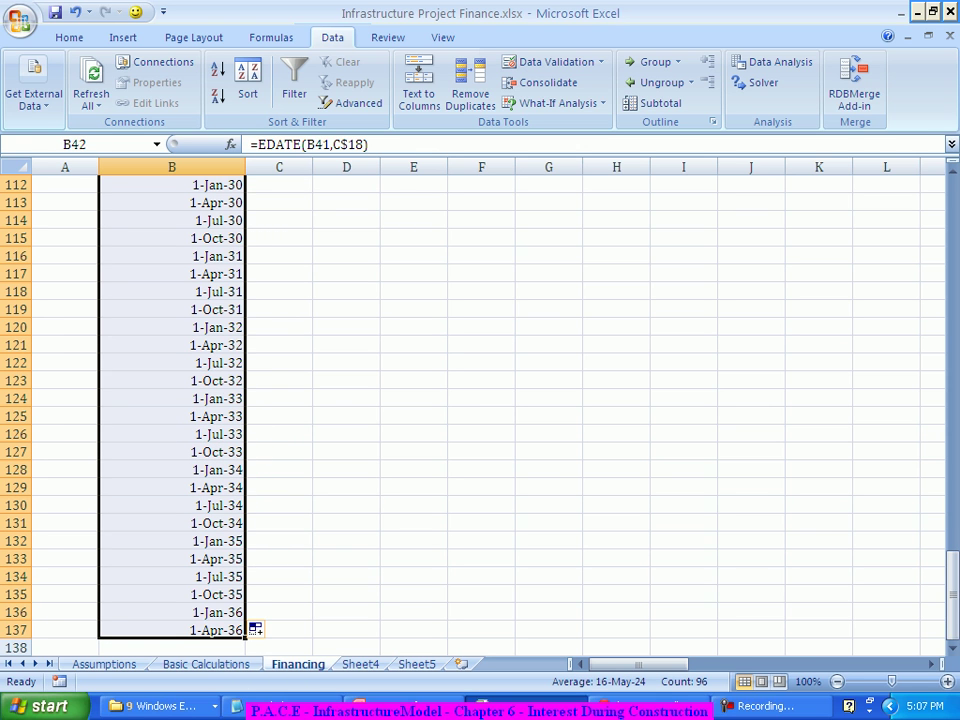
scroll(480, 410, "up", 20)
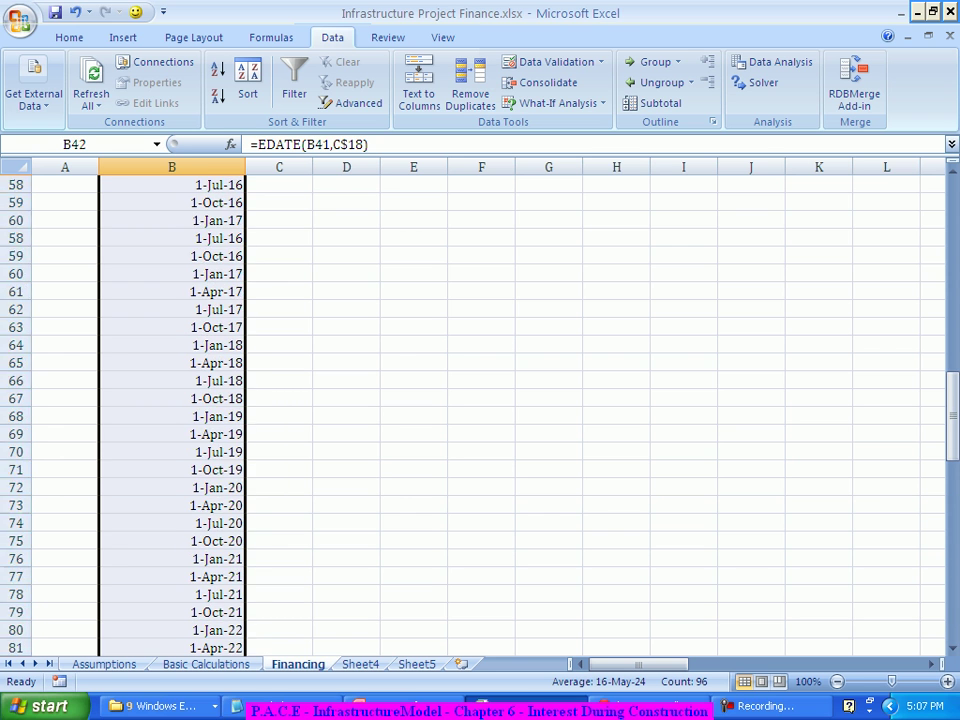
scroll(480, 410, "up", 6)
left_click(279, 487)
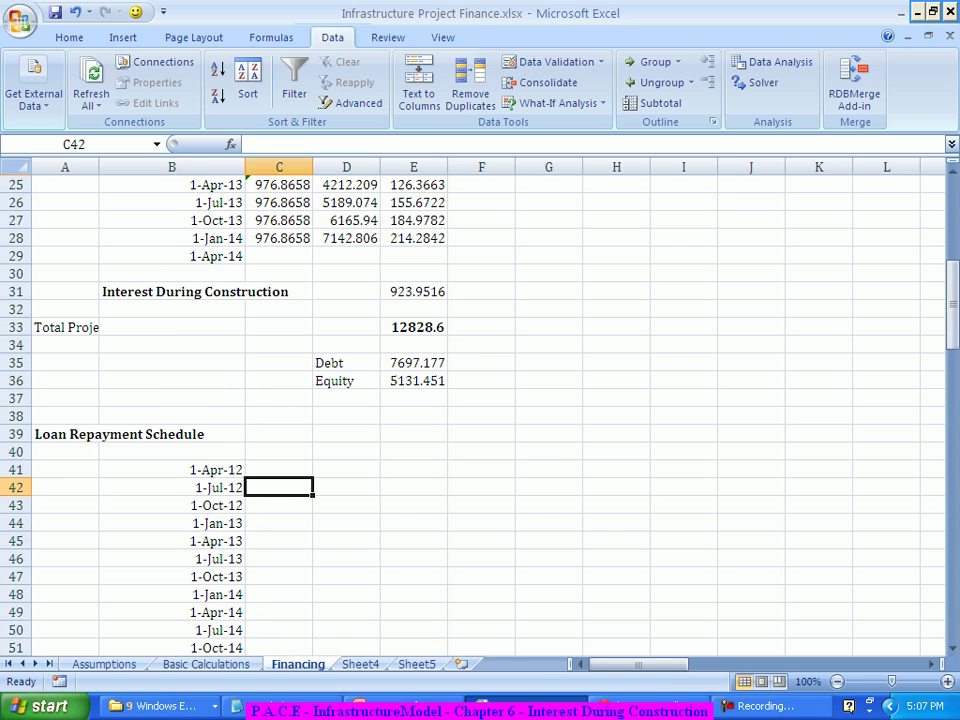
left_click(171, 487)
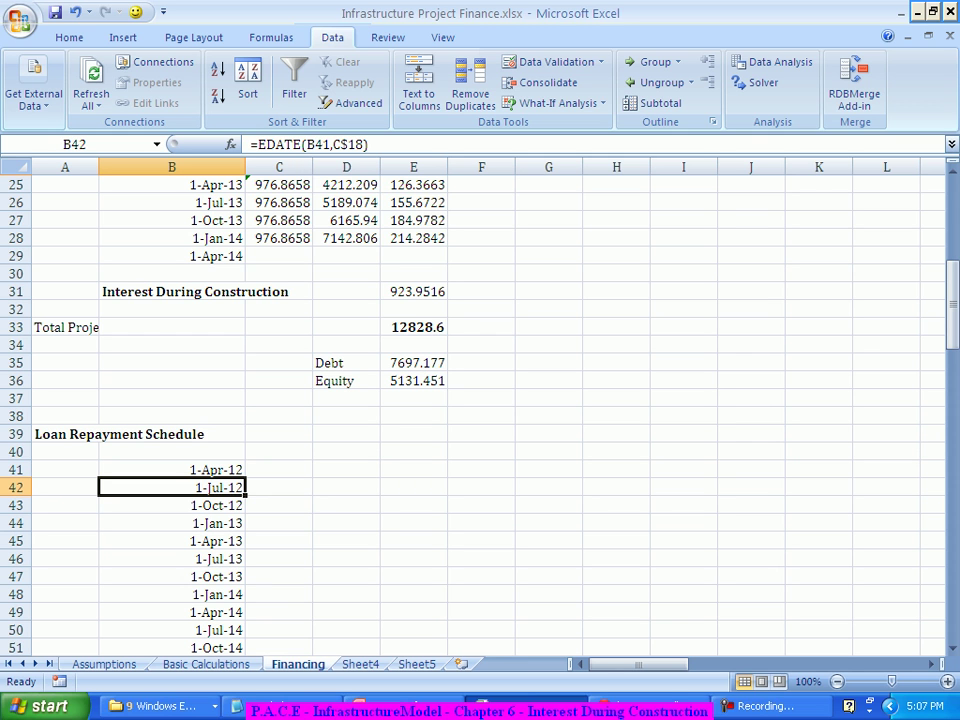
Enter the repayment schedule headings Amount Drawn, Repayment, Closing Balance and Interest in cells C40 to F40
scroll(480, 400, "up", 2)
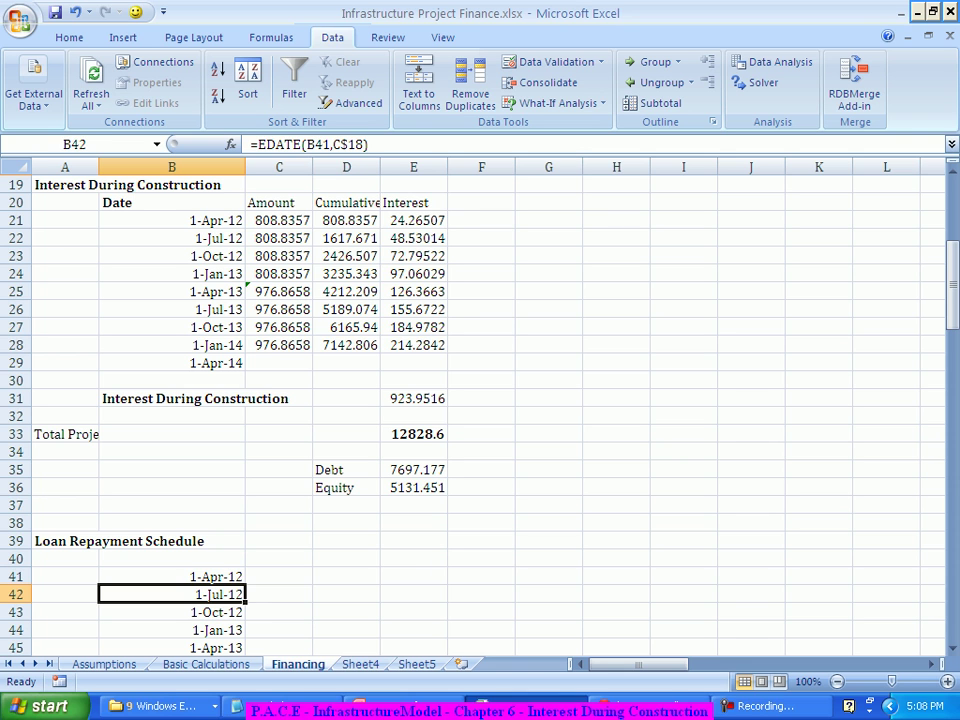
left_click(279, 576)
left_click(279, 558)
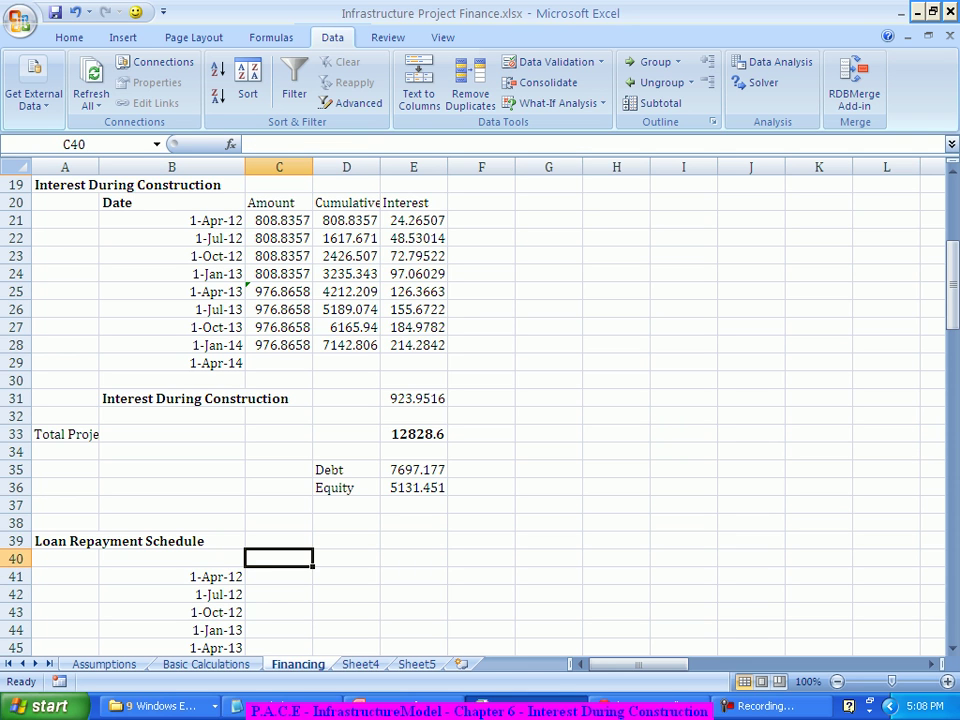
type("Amoun")
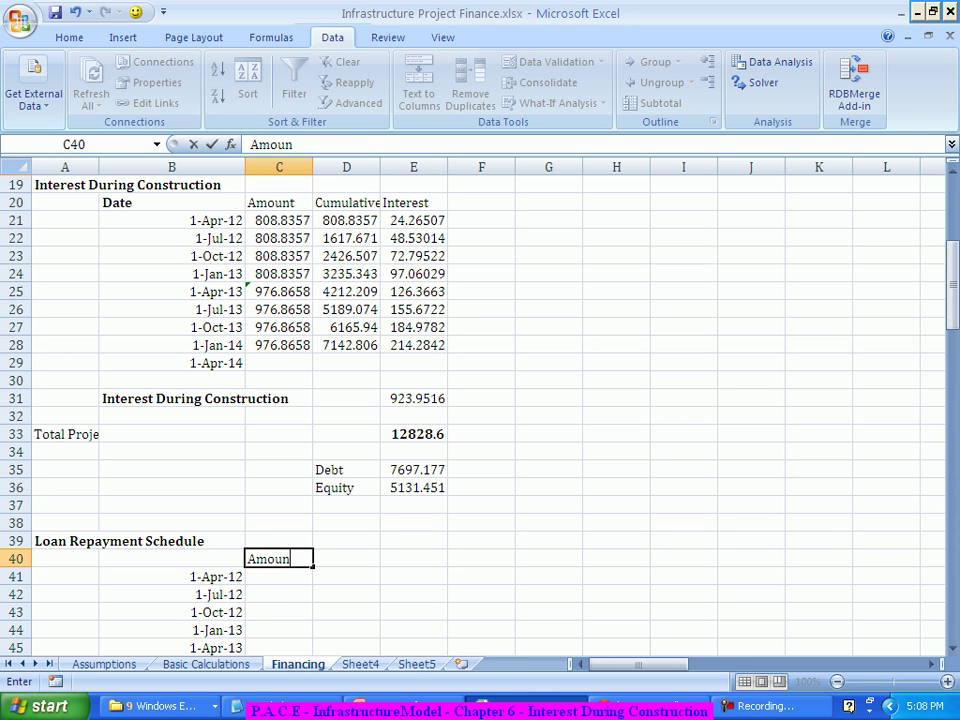
type("t Drawn")
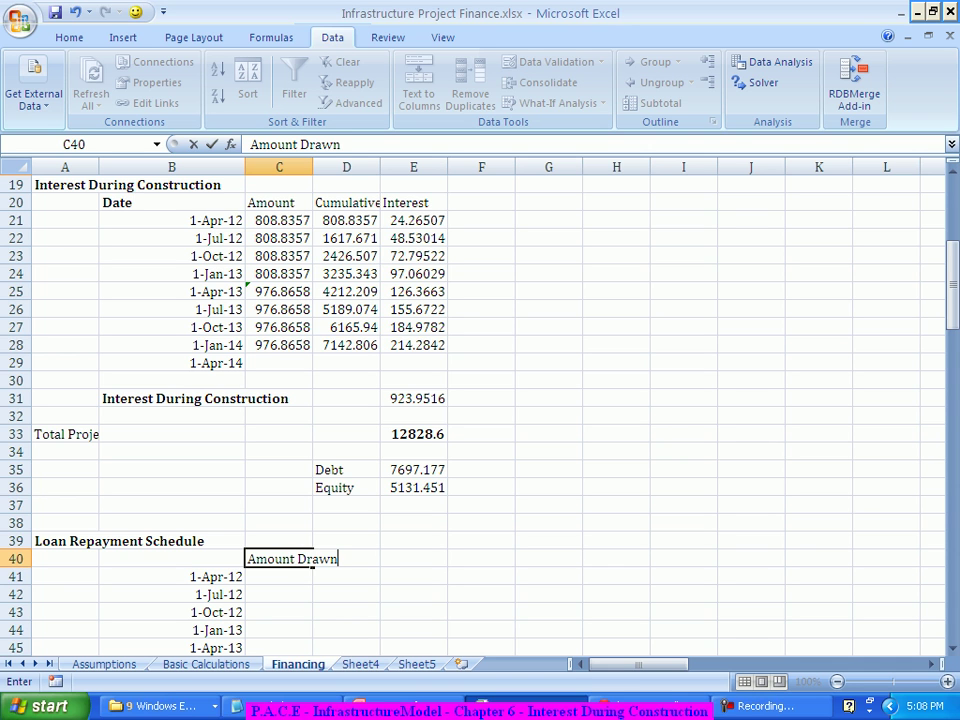
key("Tab")
type("Re")
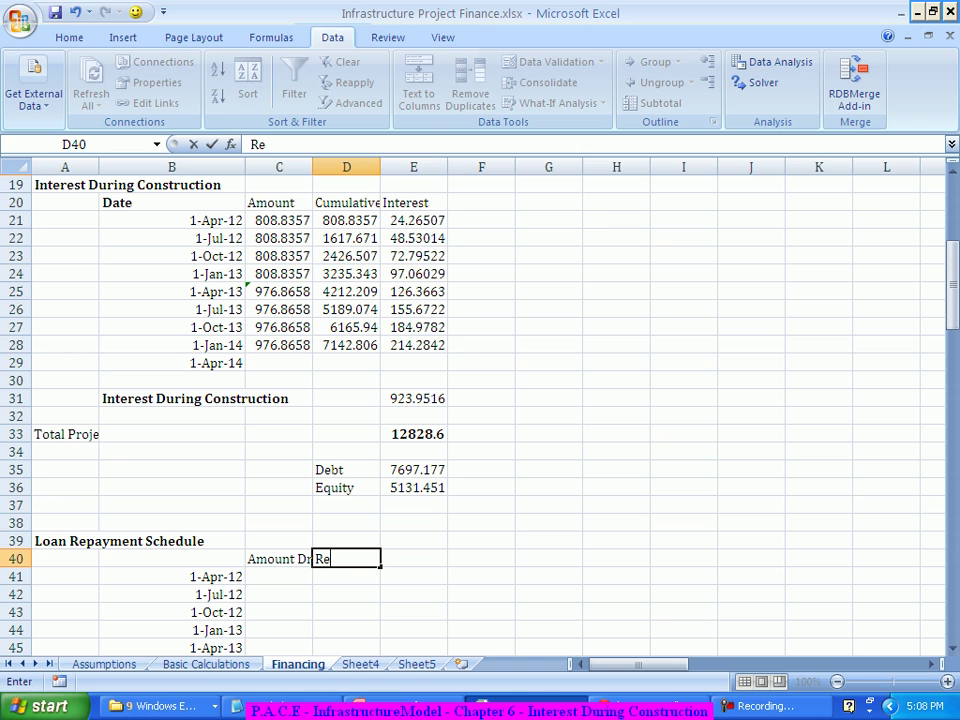
type("payment")
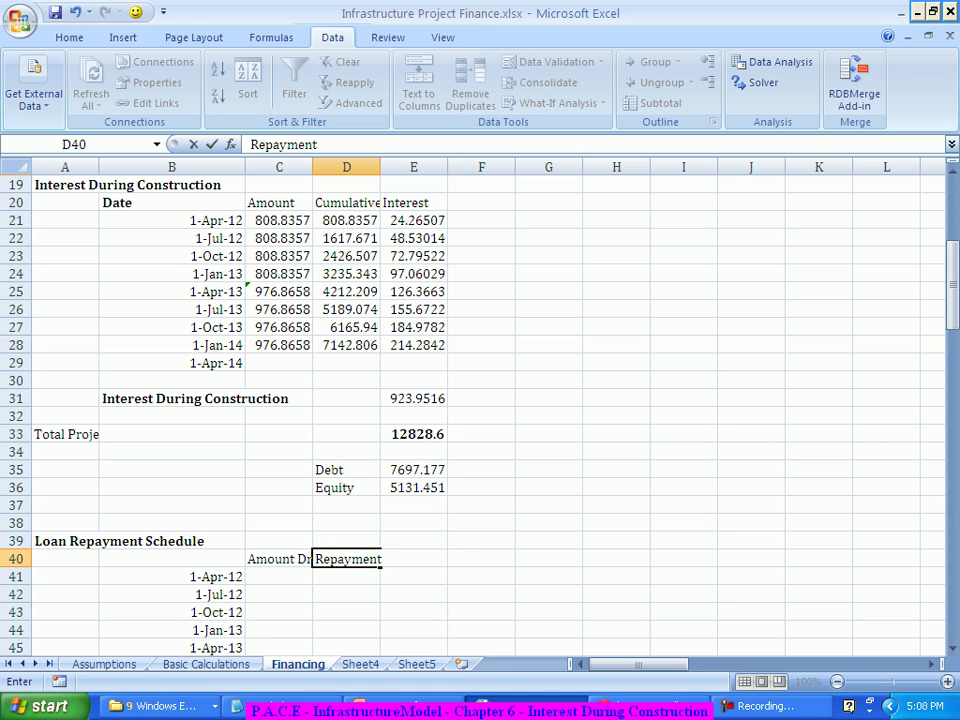
key("Tab")
type("Closi")
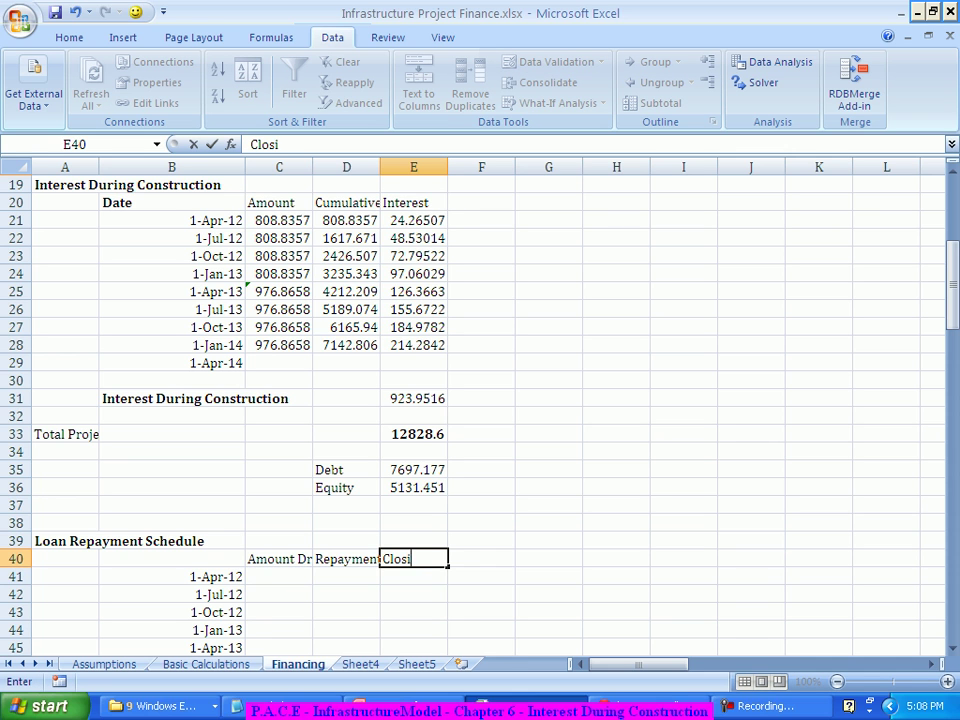
type("ng Balance")
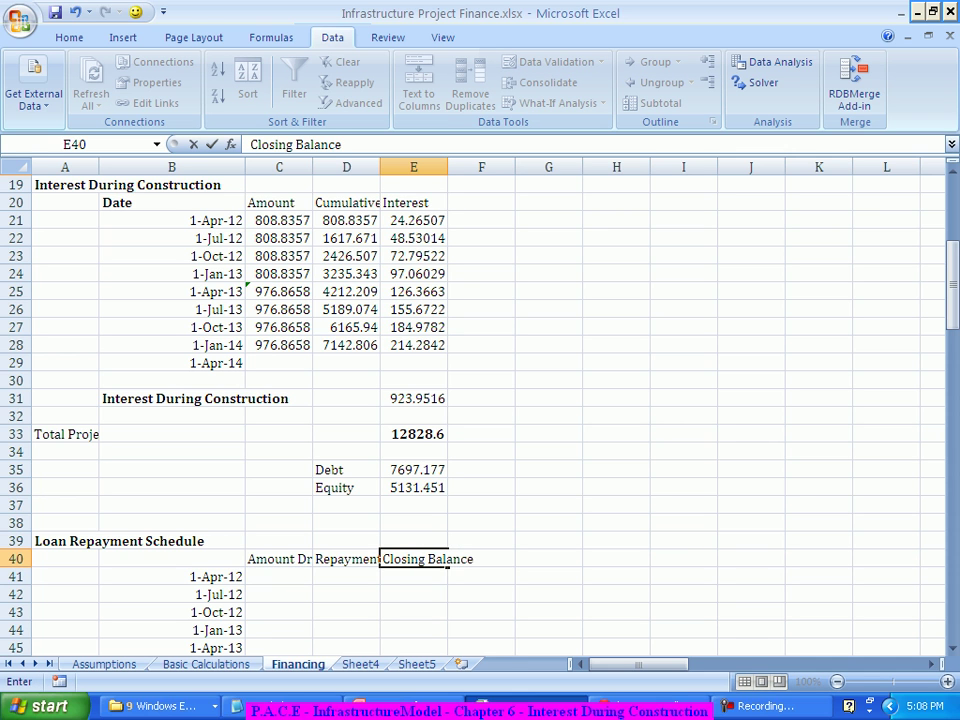
key("Tab")
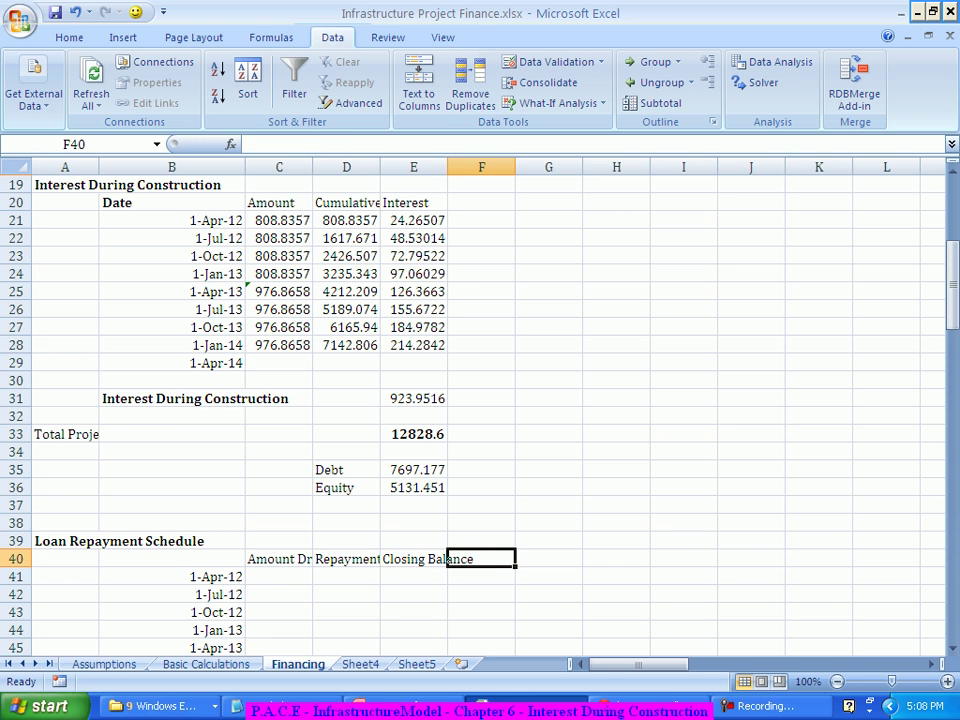
type("Interest")
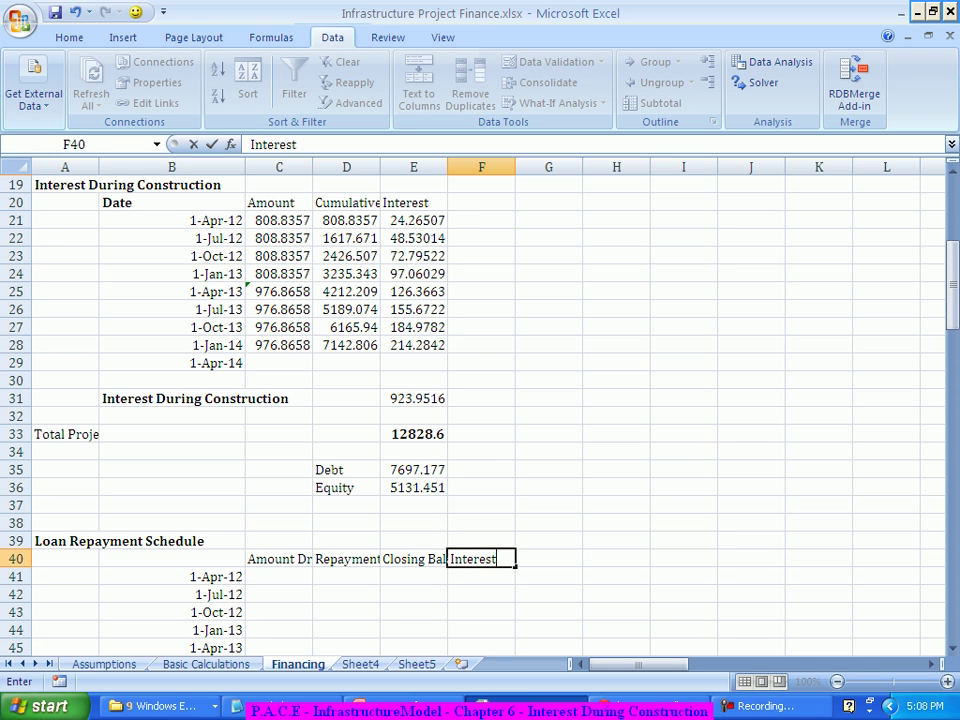
key("Tab")
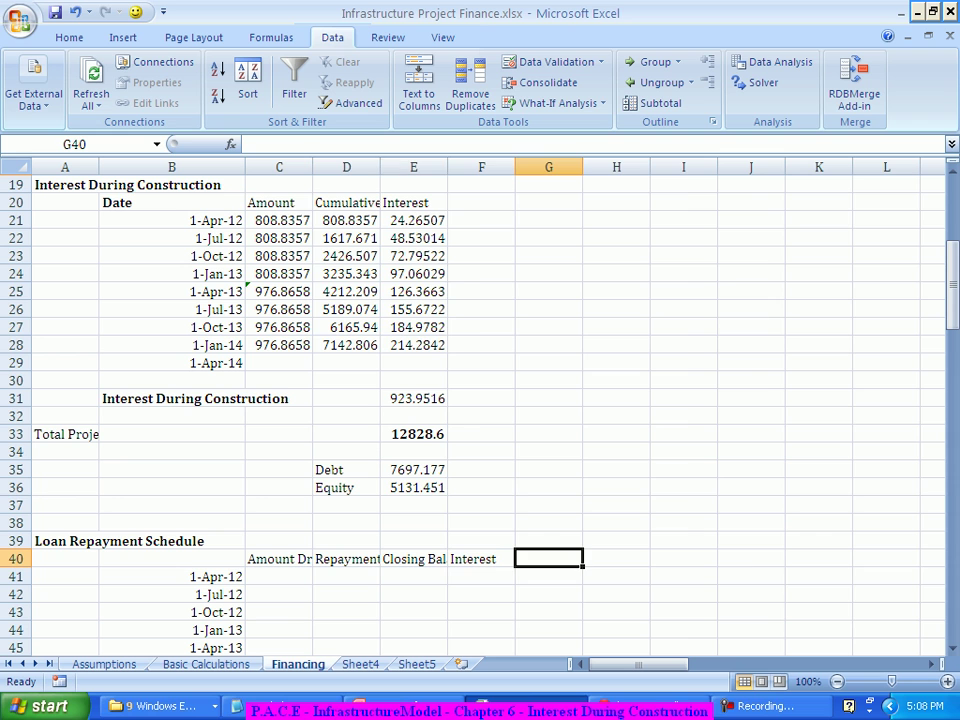
Autofit the widths of columns E, D and C to their contents
double_click(447, 166)
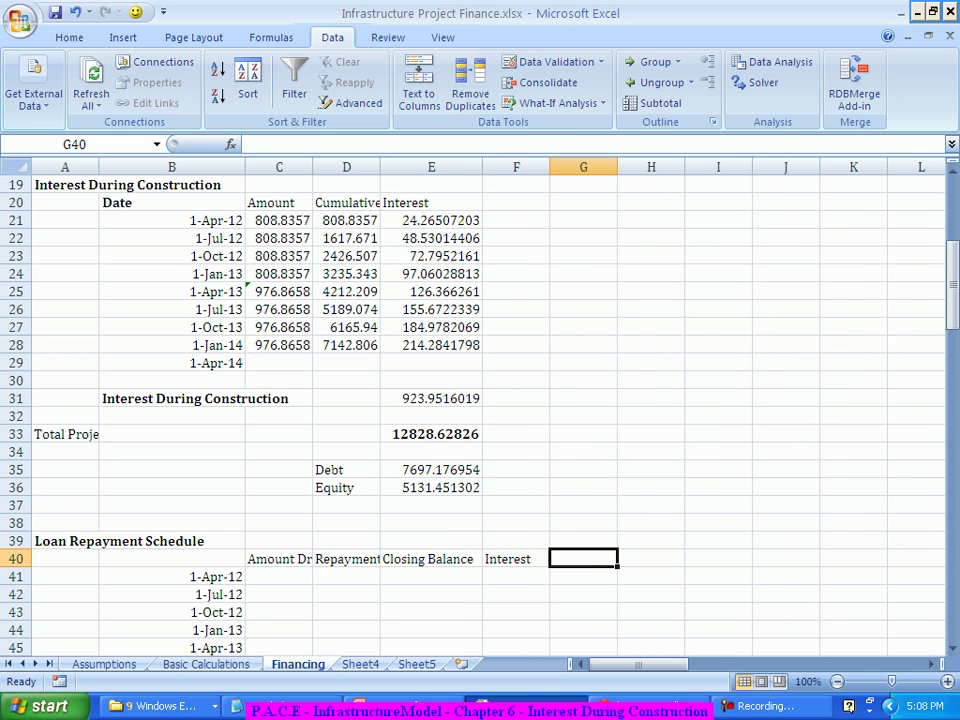
double_click(380, 167)
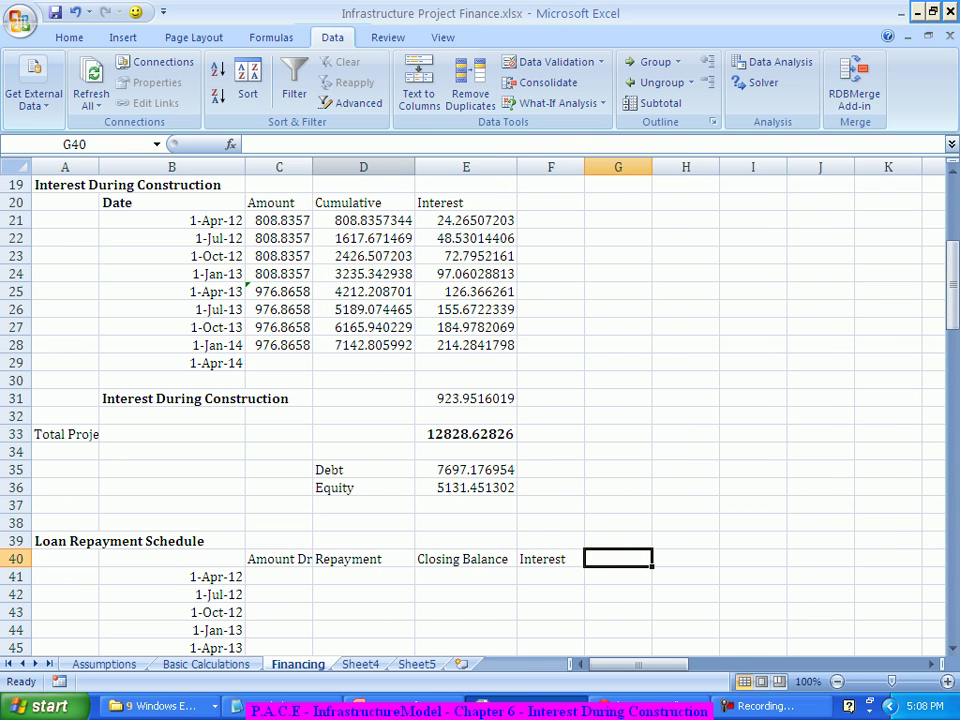
double_click(312, 167)
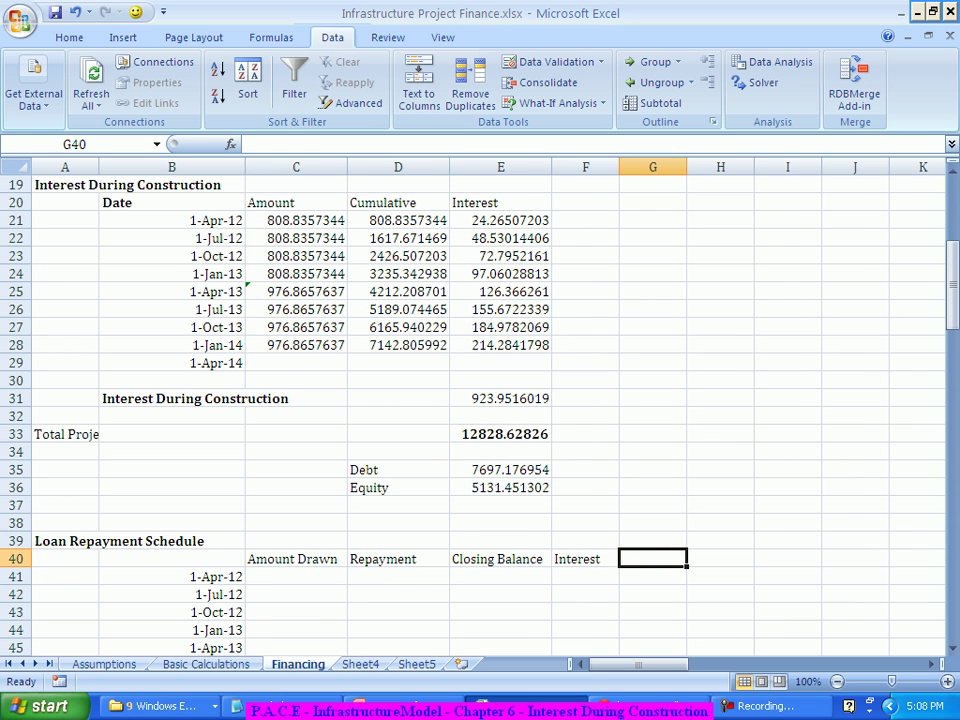
Move the four headings in C40:F40 one column over to D40:G40, leaving C40 empty for another heading
left_click_drag(290, 559, 585, 559)
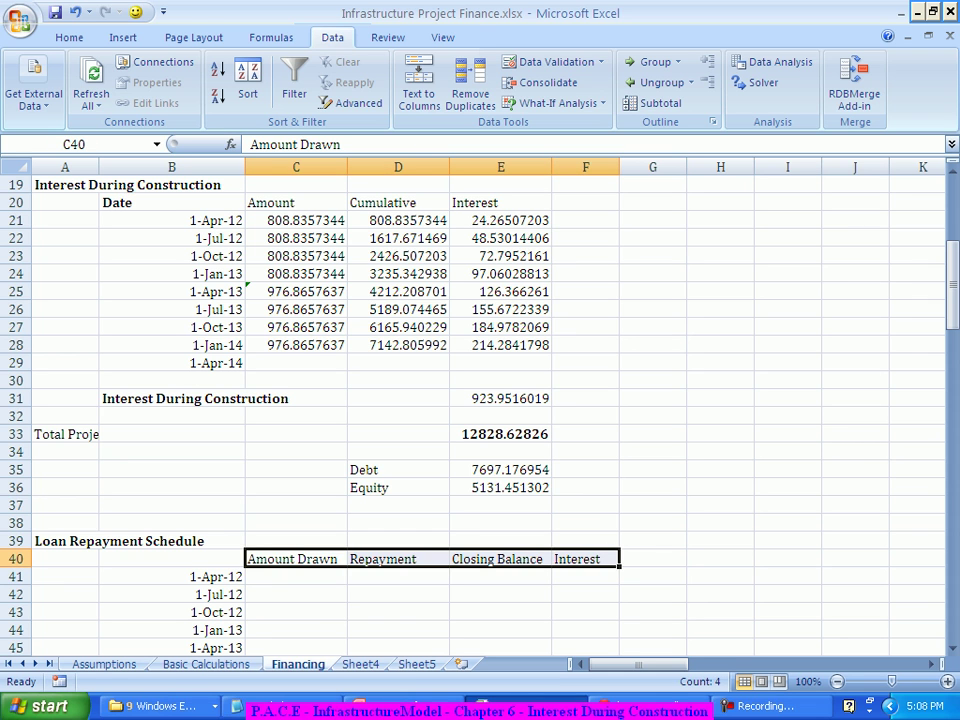
key("ctrl+c")
left_click(398, 559)
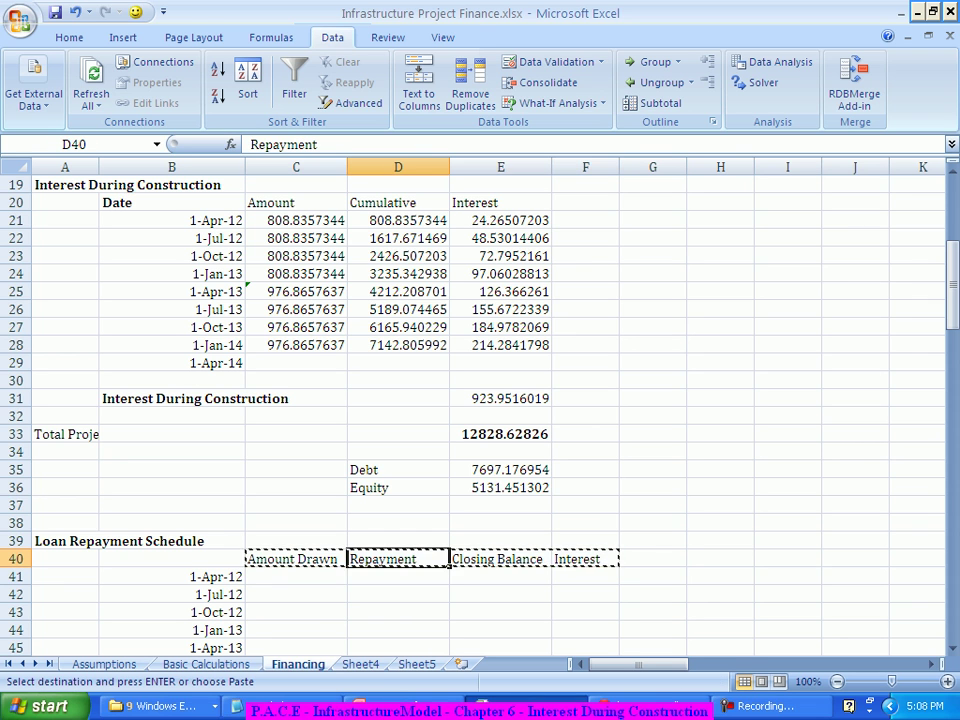
key("ctrl+v")
left_click(296, 559)
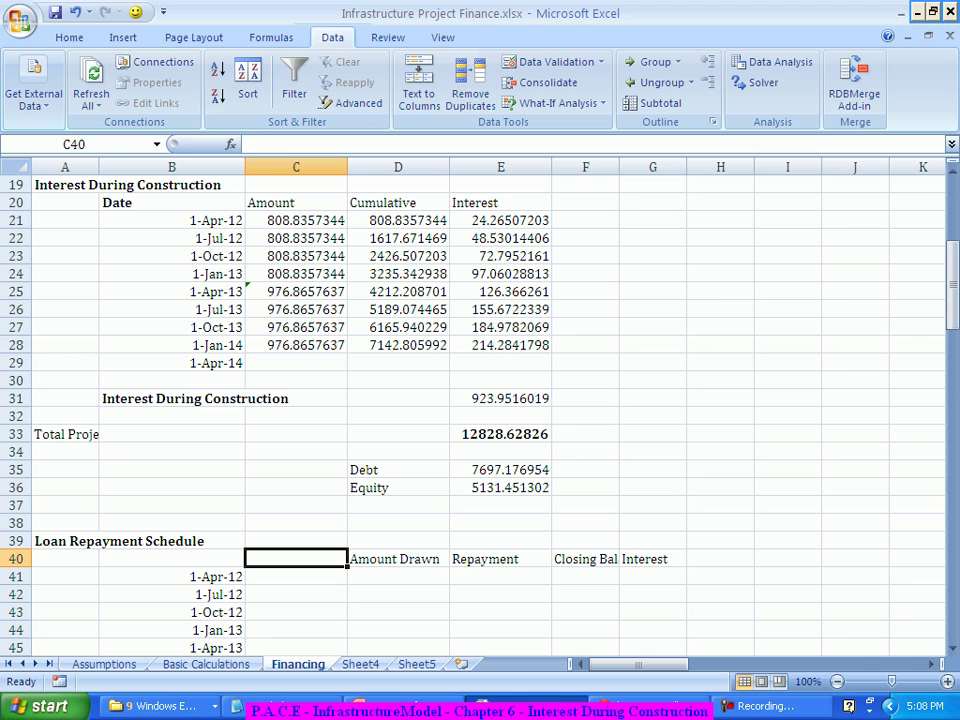
Add the heading Opening Balance in C40 and enter 0 as the first opening balance in C41
type("Opening Balance")
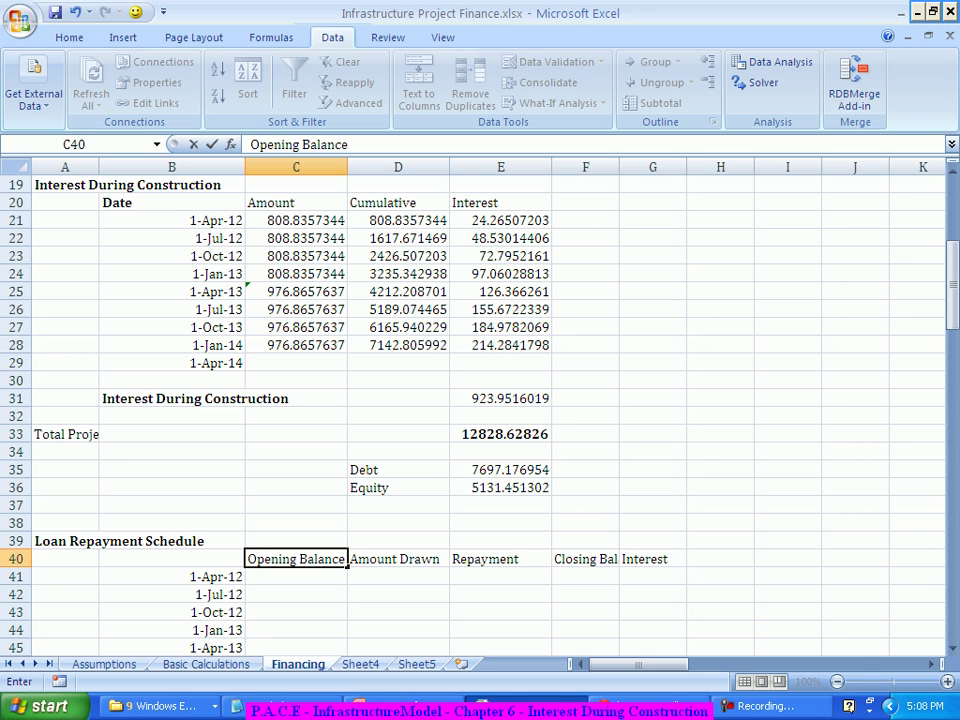
key("Return")
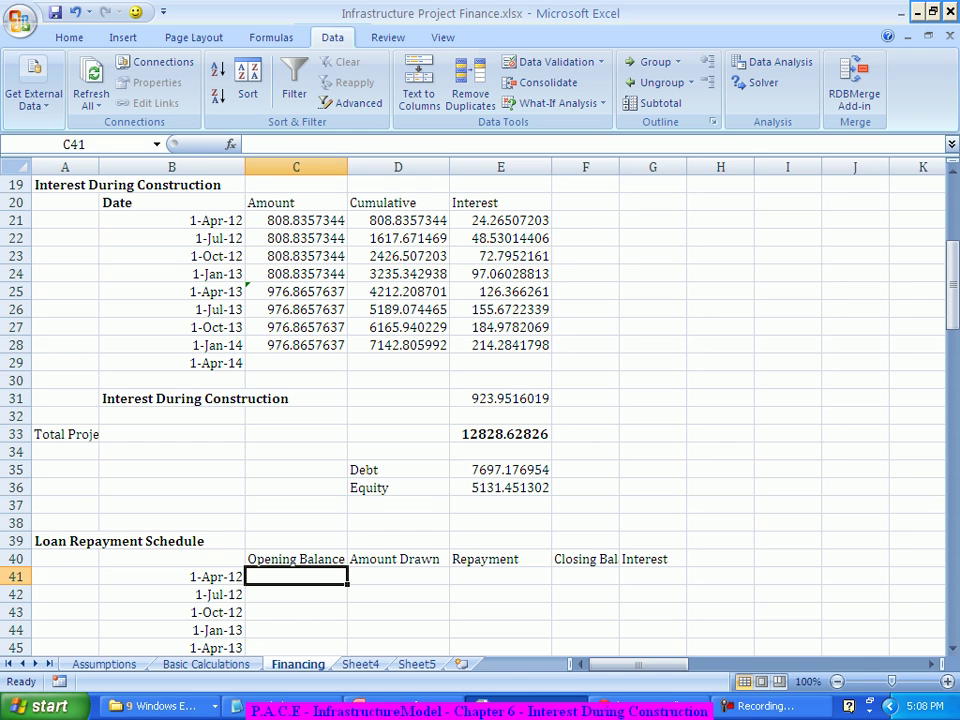
scroll(480, 400, "down", 1)
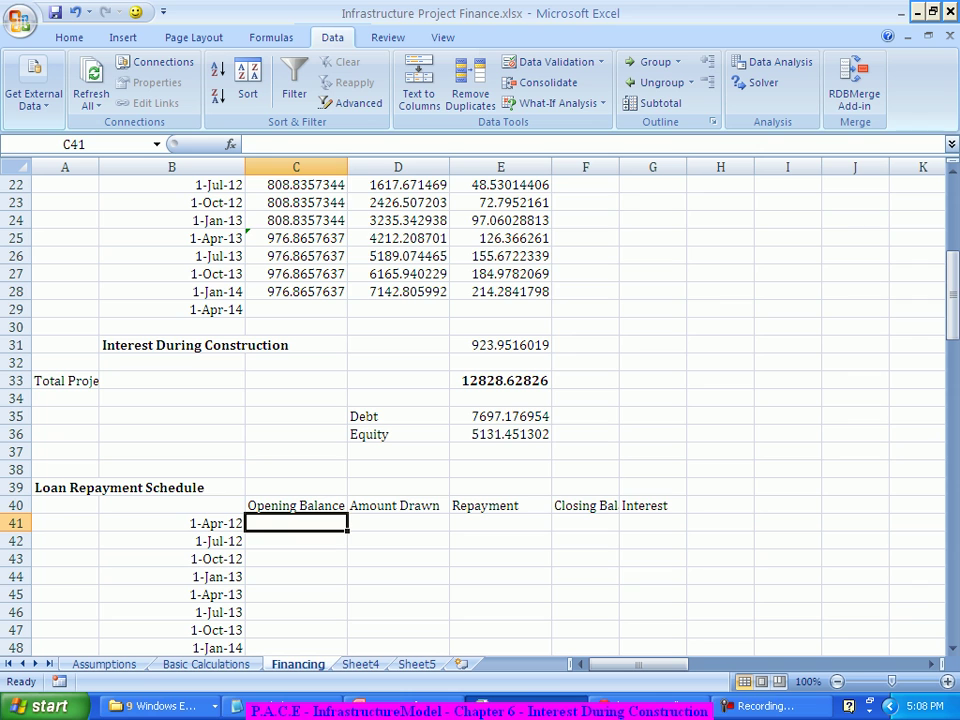
type("0")
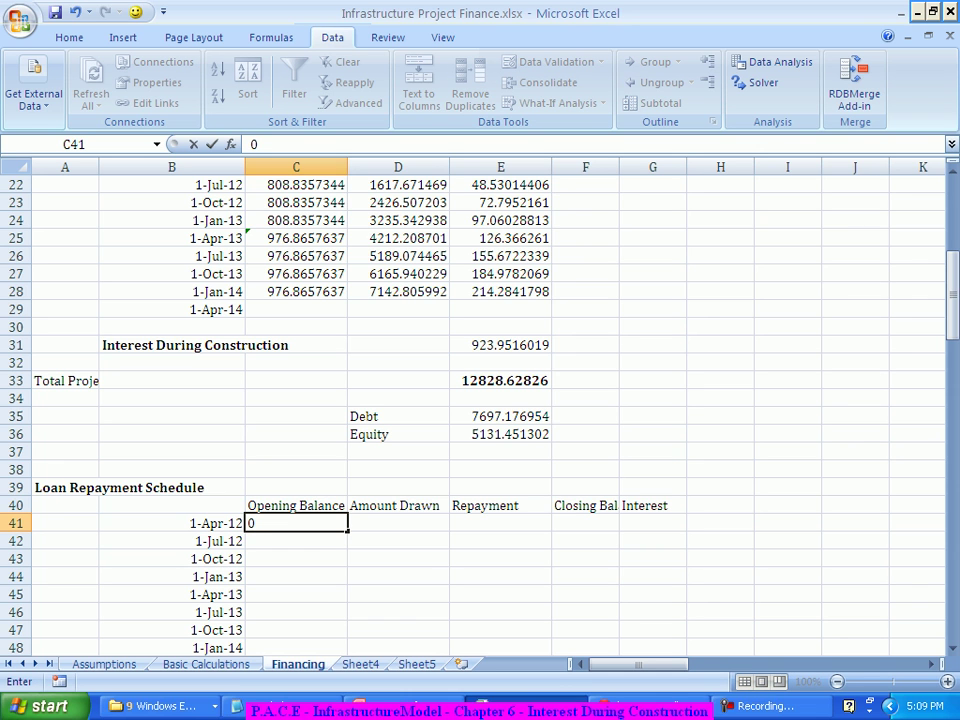
key("Tab")
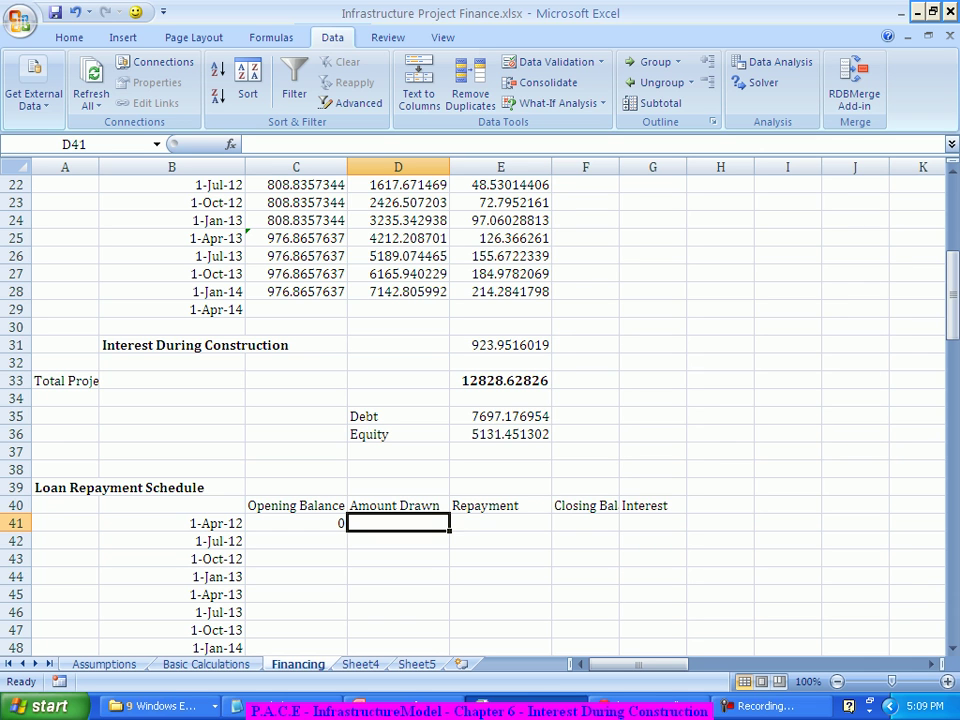
Try =E35/4 as the first Amount Drawn in D41, then clear the cell
scroll(480, 400, "up", 1)
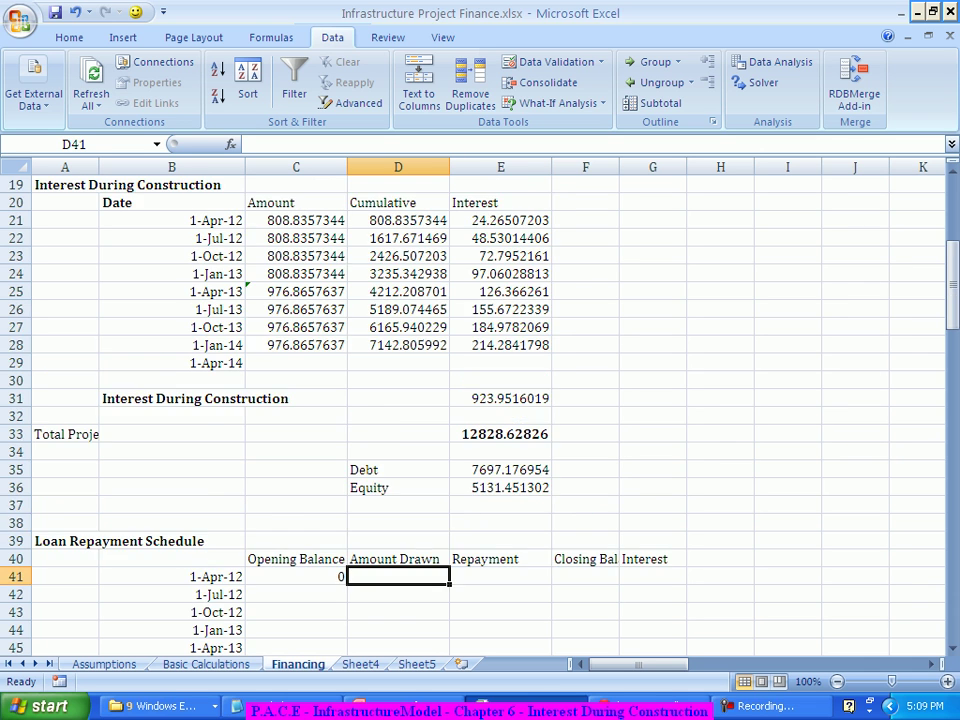
scroll(480, 400, "down", 1)
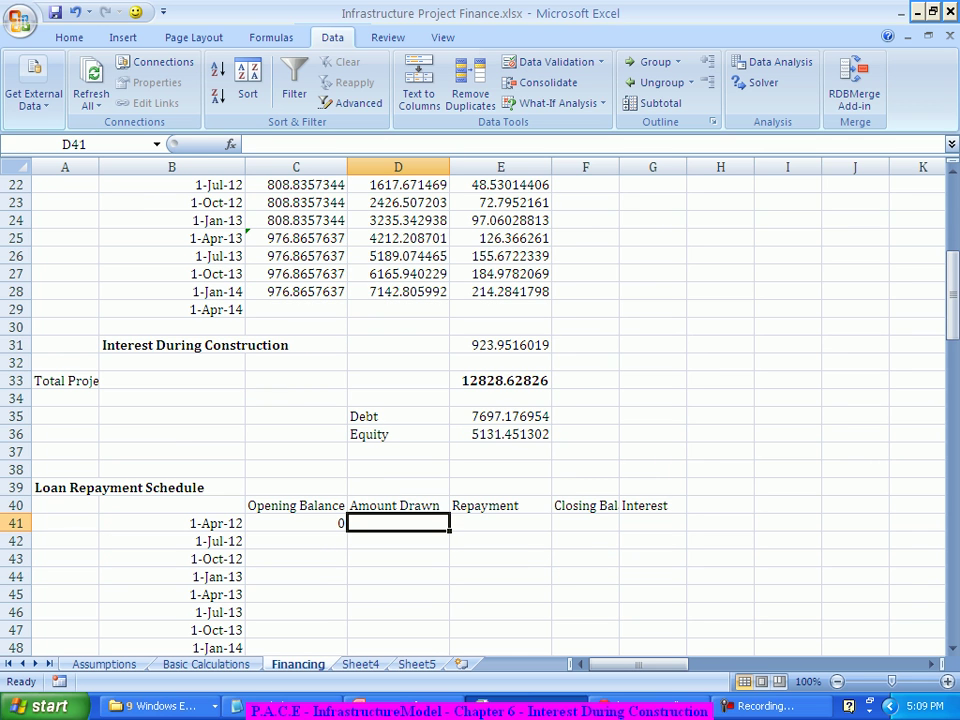
type("=")
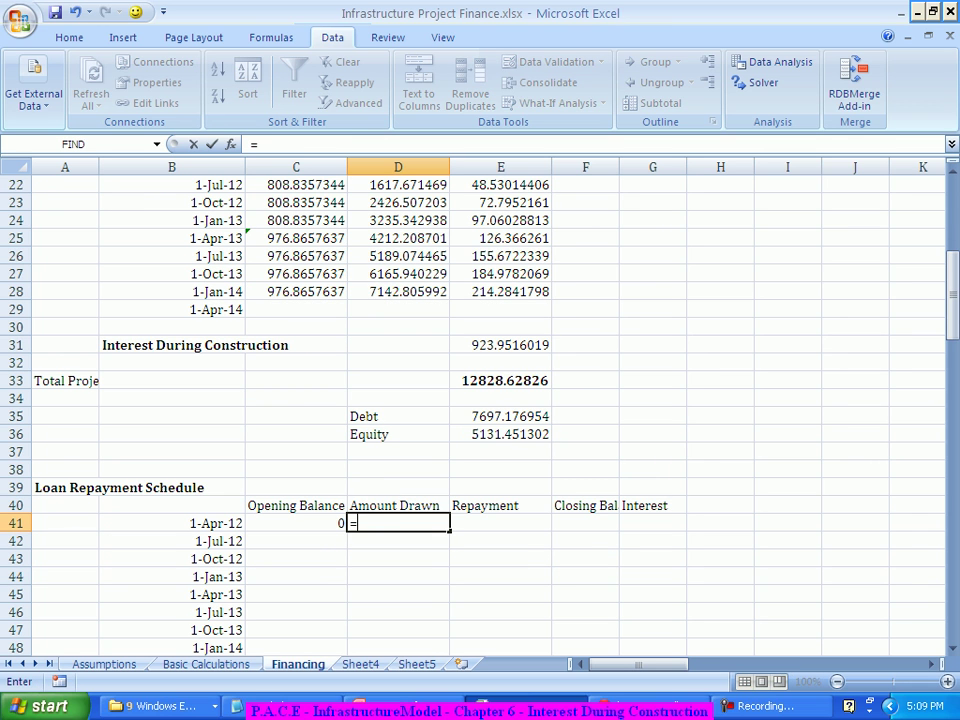
left_click(500, 416)
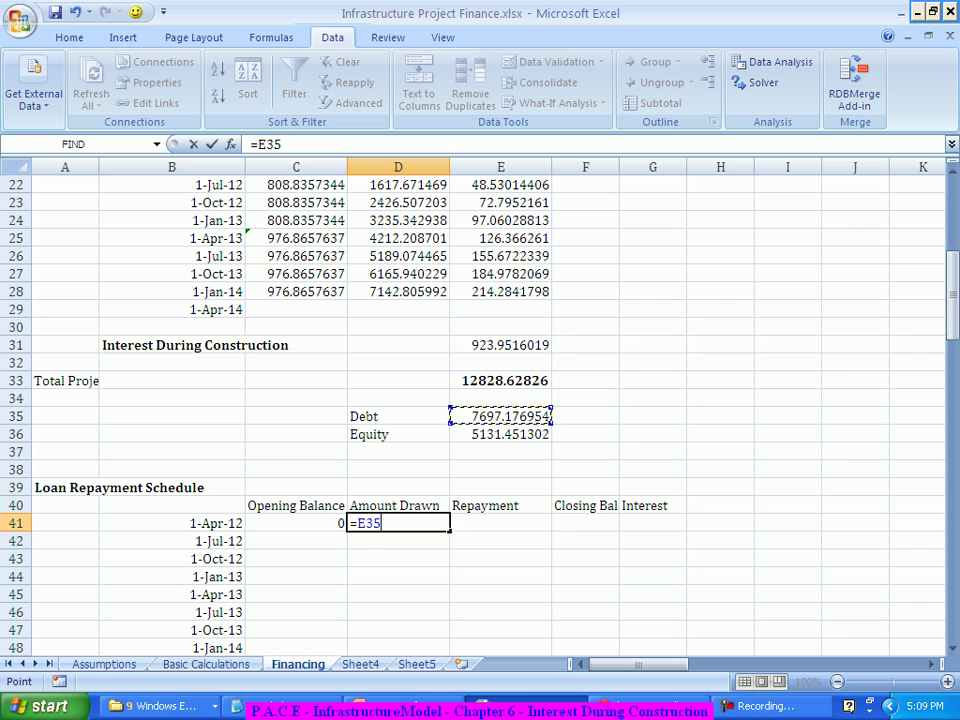
type("/4")
key("Tab")
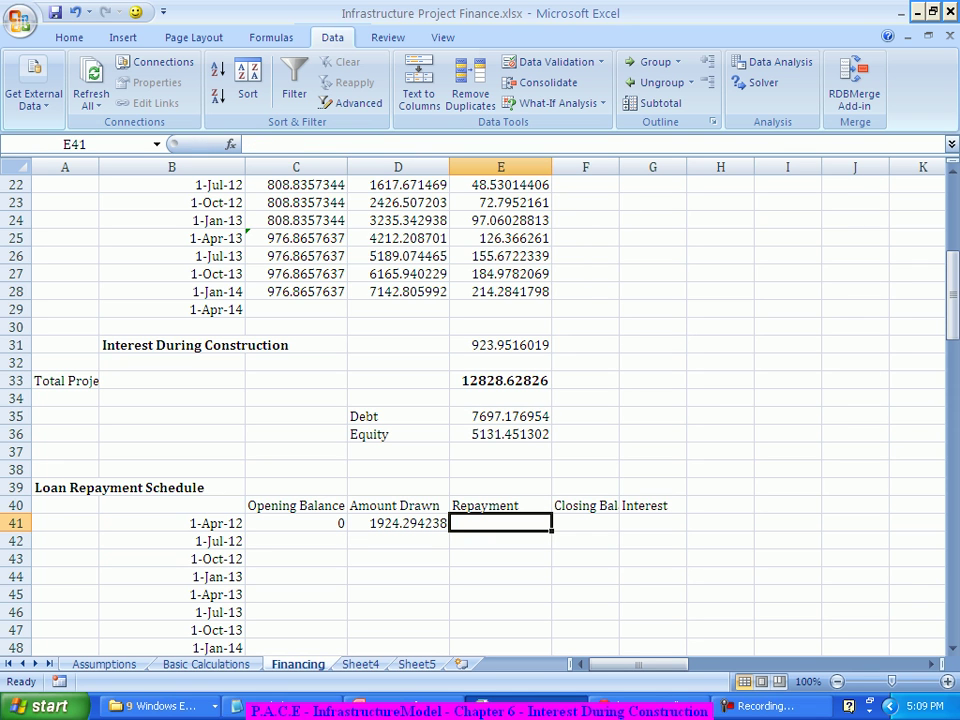
left_click(398, 523)
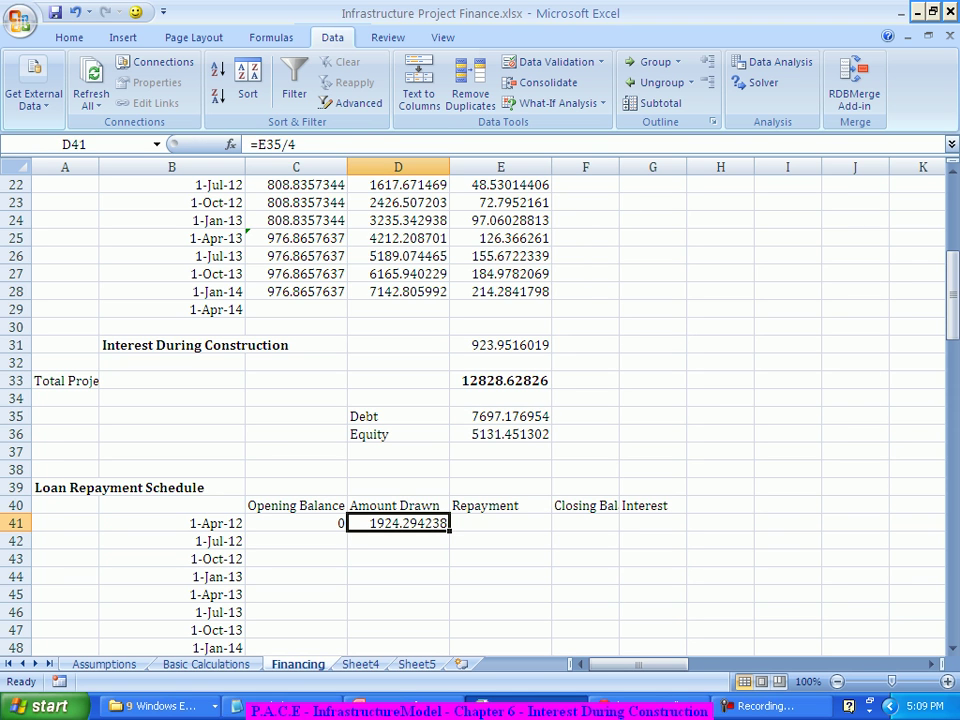
key("Delete")
left_click(500, 416)
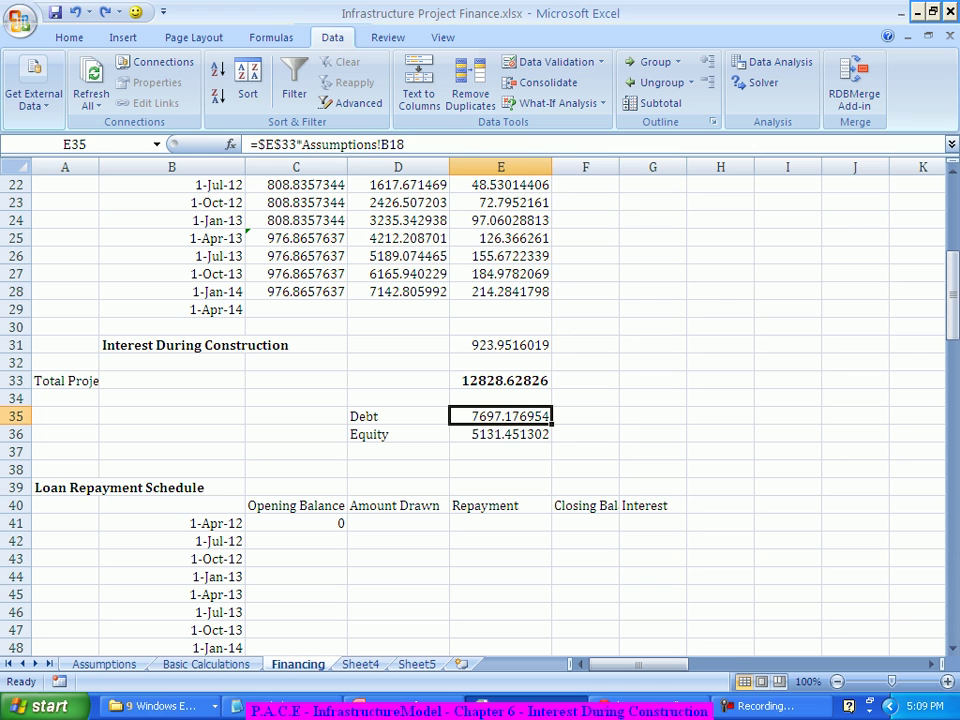
left_click(585, 416)
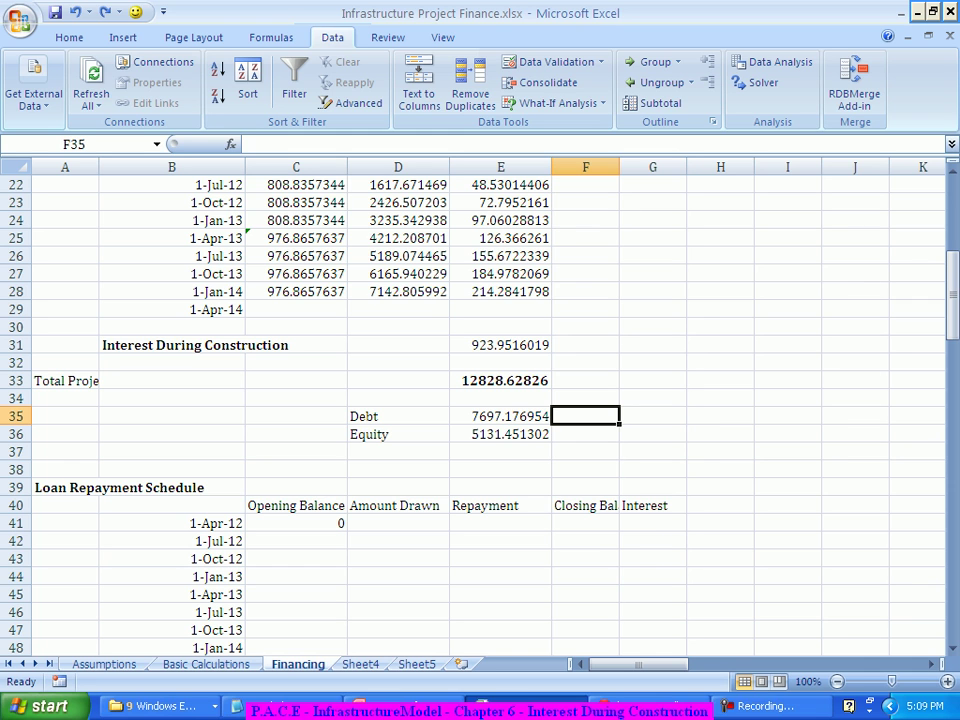
type("=")
key("Left")
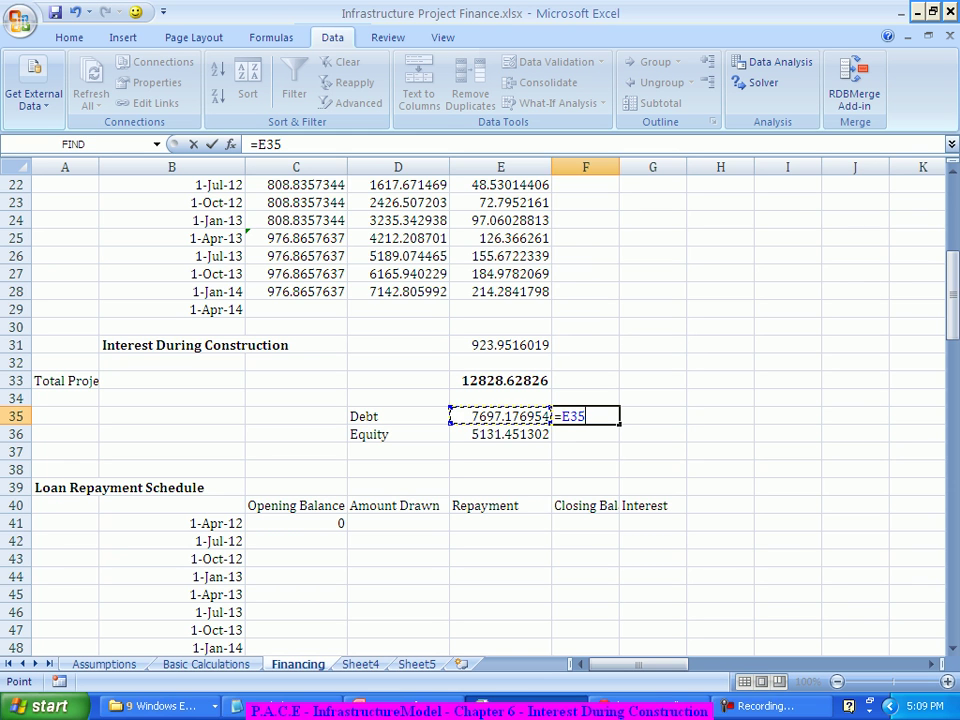
key("Escape")
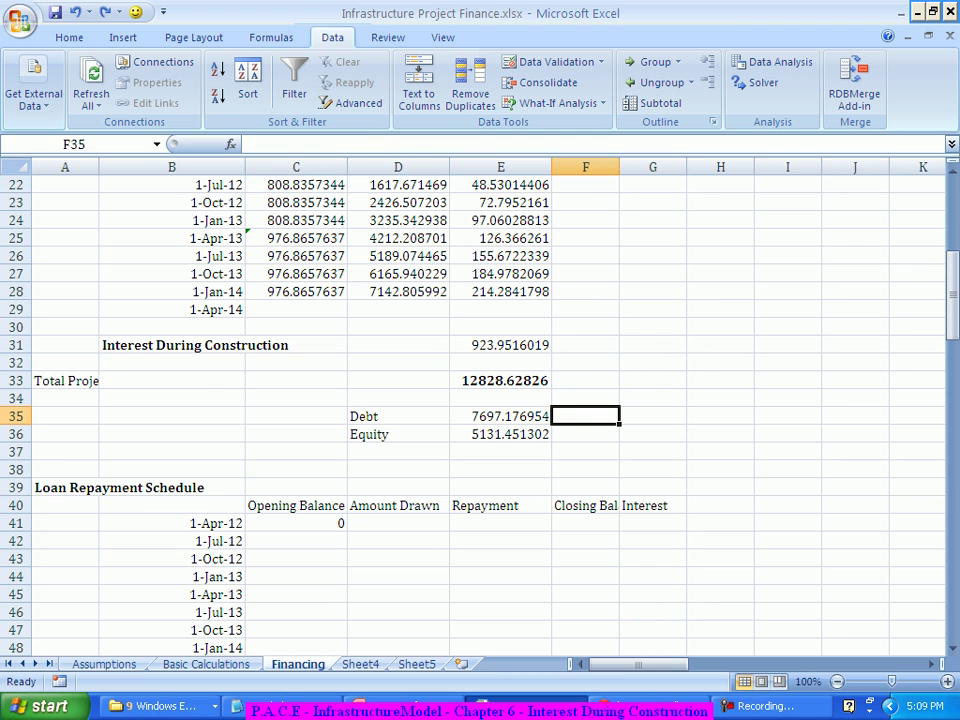
Calculate the Year 1 share of debt in F35 with the formula =E35*Assumptions!B7
scroll(480, 400, "down", 5)
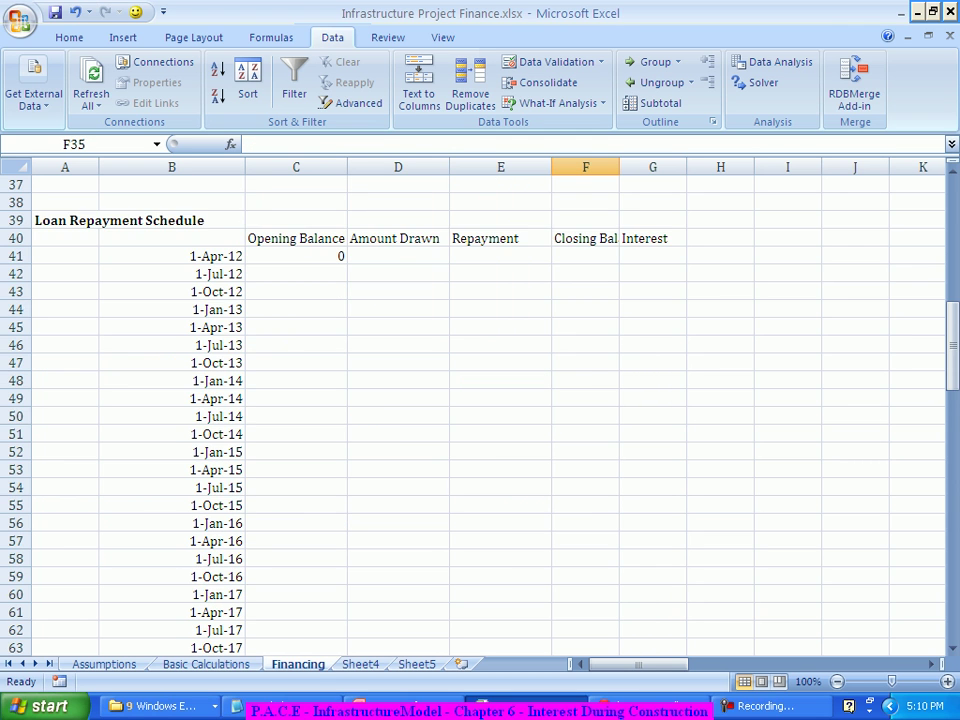
scroll(480, 400, "down", 3)
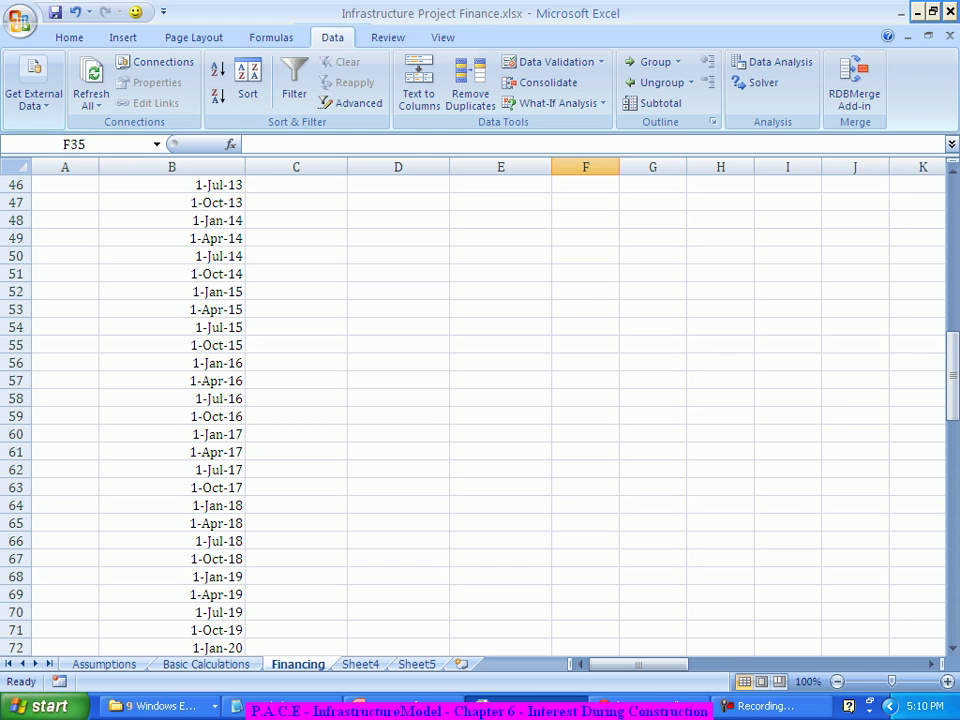
scroll(480, 400, "up", 4)
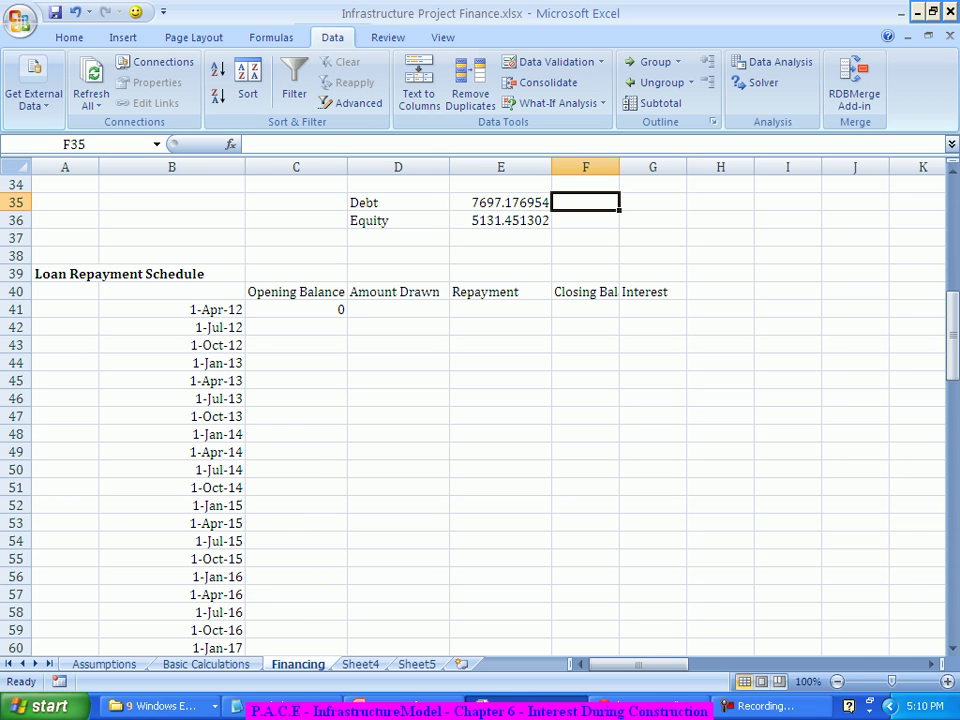
scroll(480, 400, "up", 1)
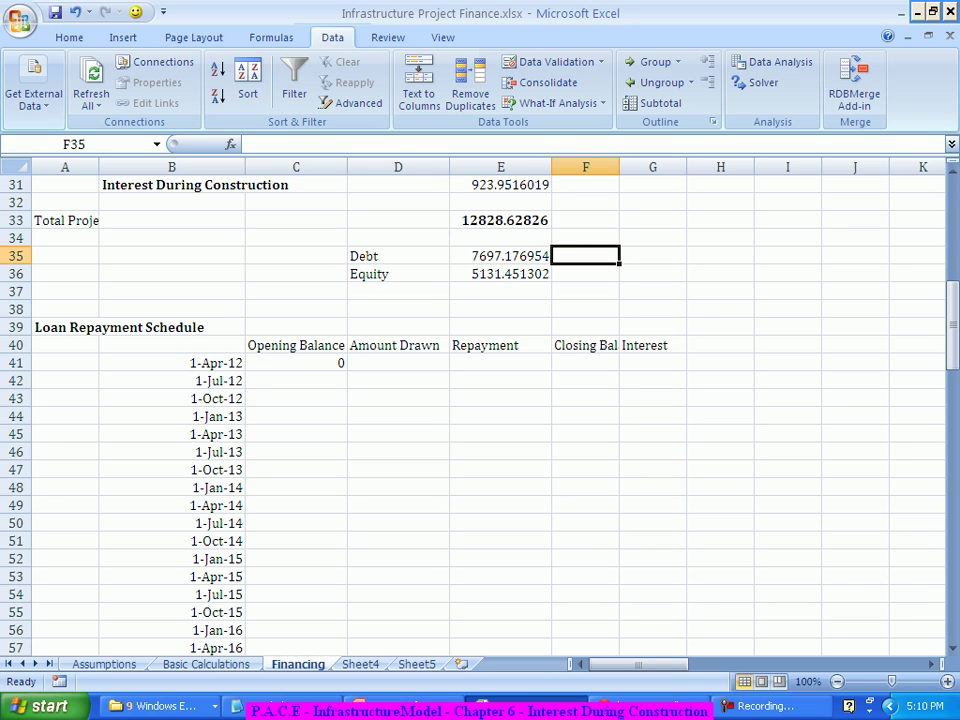
left_click(500, 256)
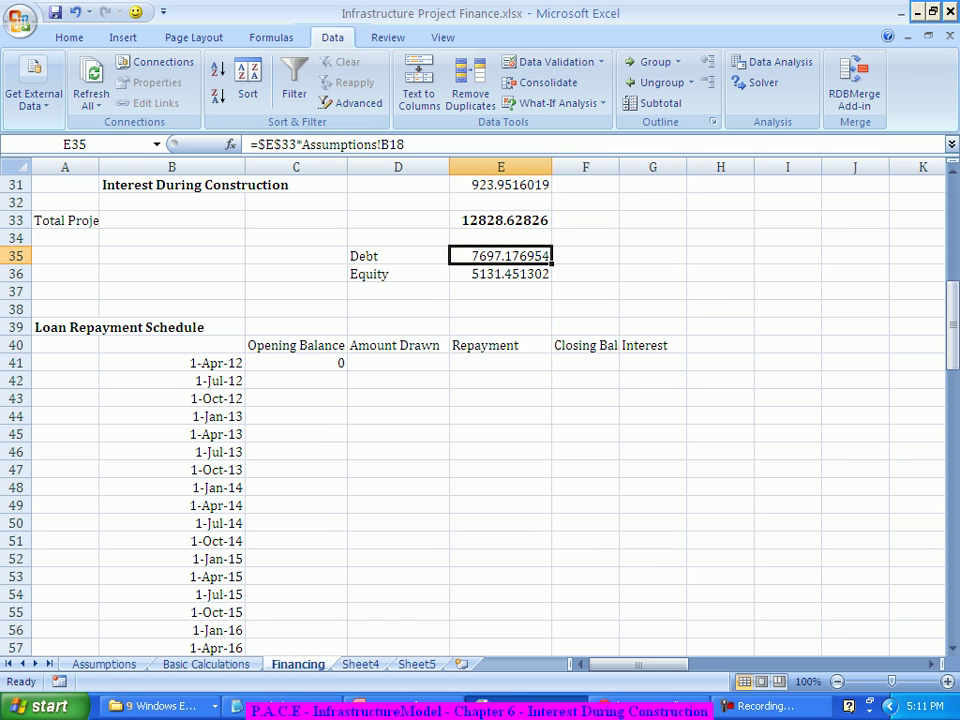
left_click(585, 256)
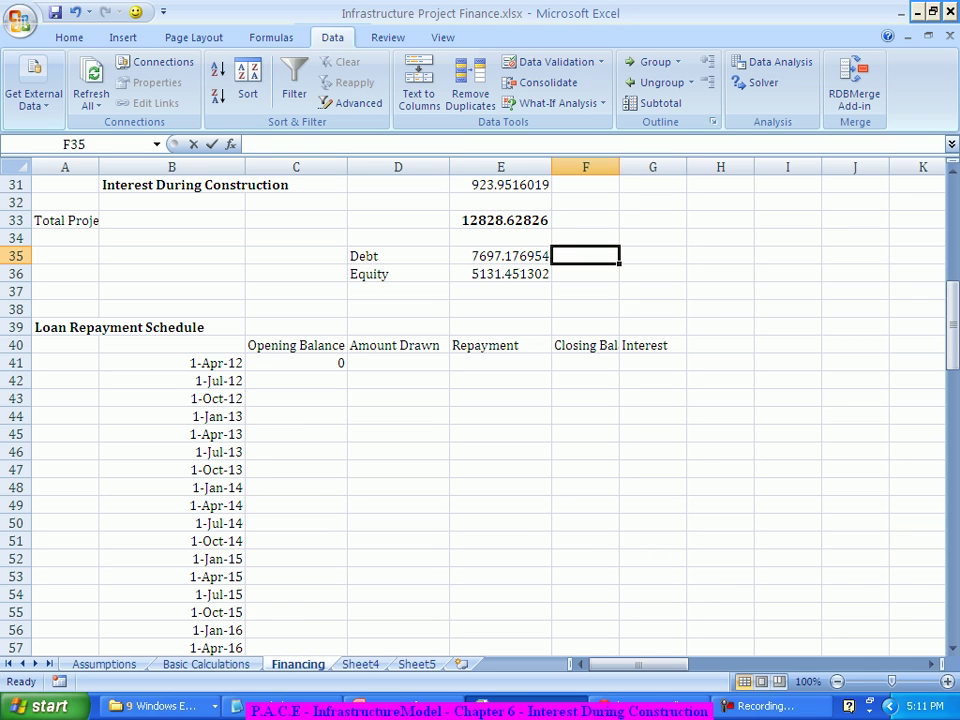
type("=")
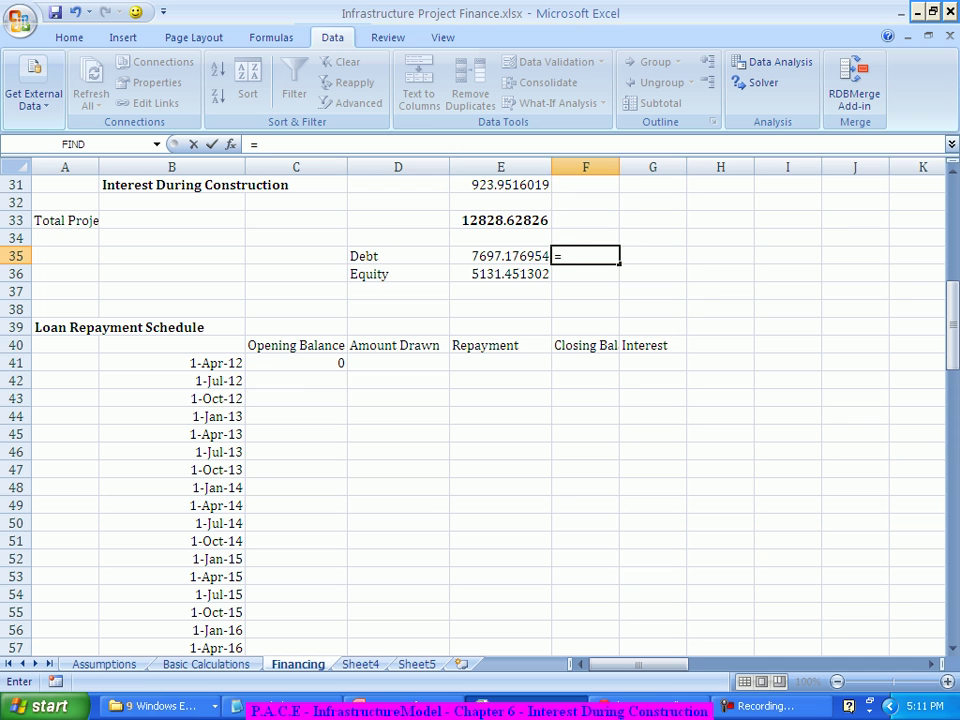
key("Left")
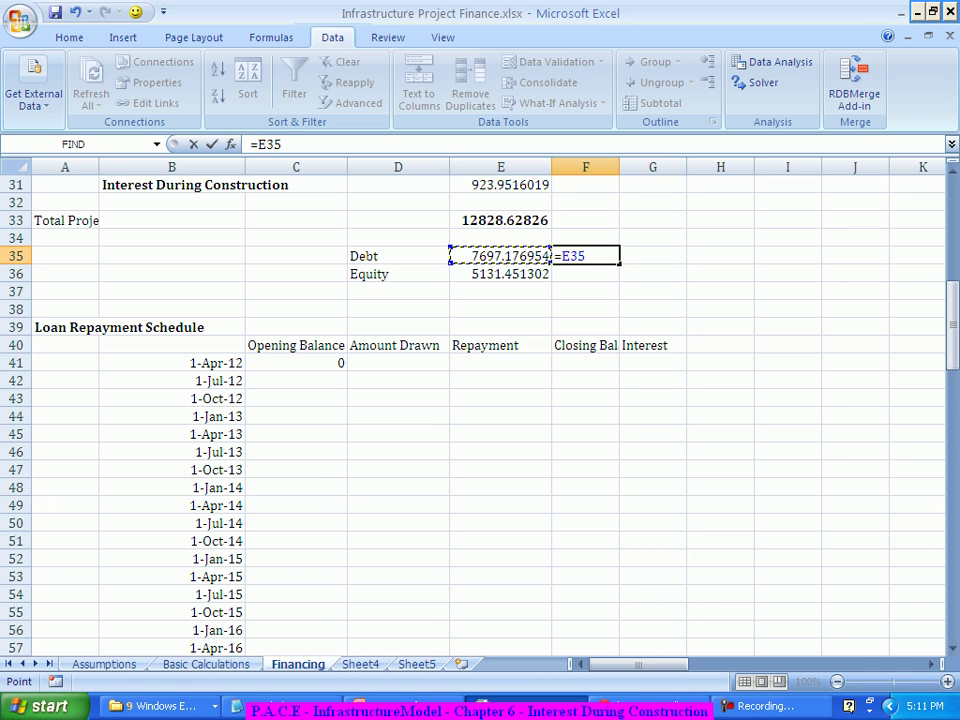
type("*")
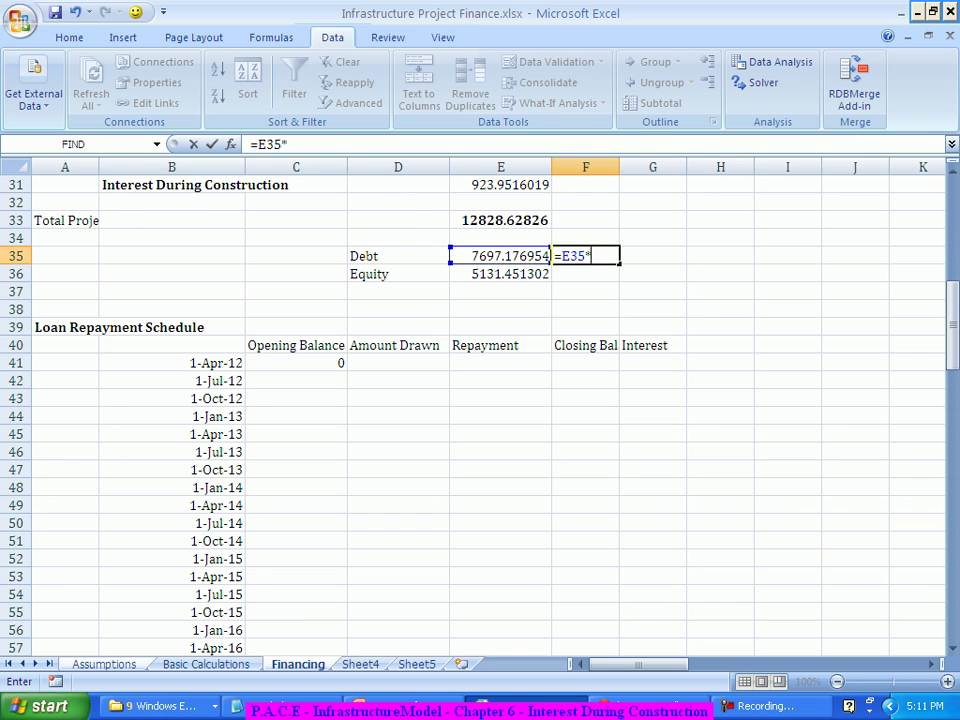
left_click(104, 664)
scroll(480, 410, "up", 1)
left_click(292, 291)
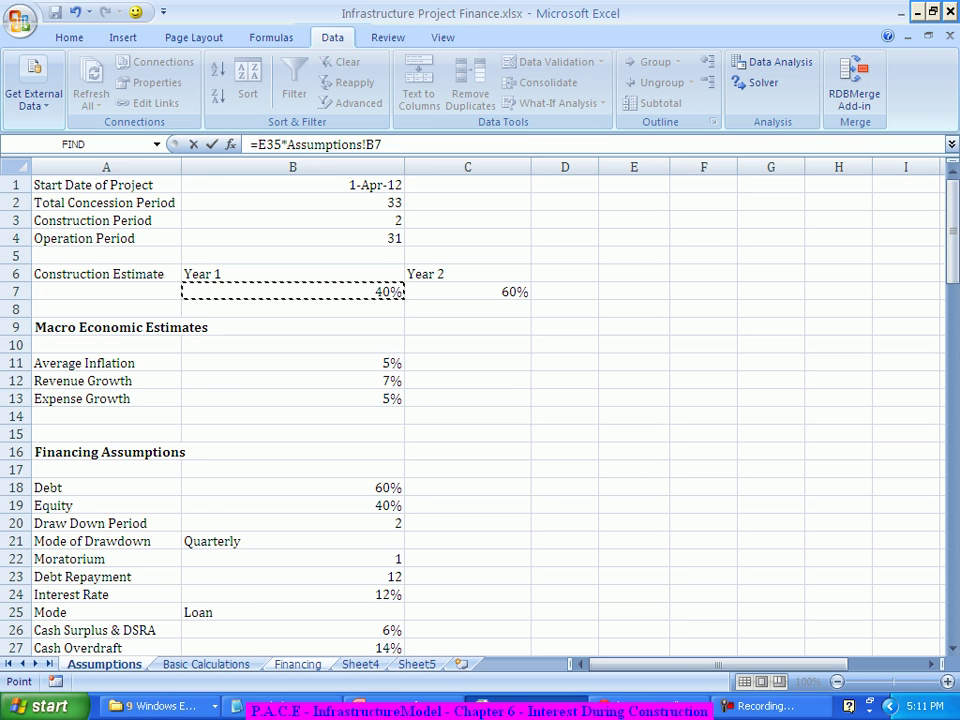
key("Return")
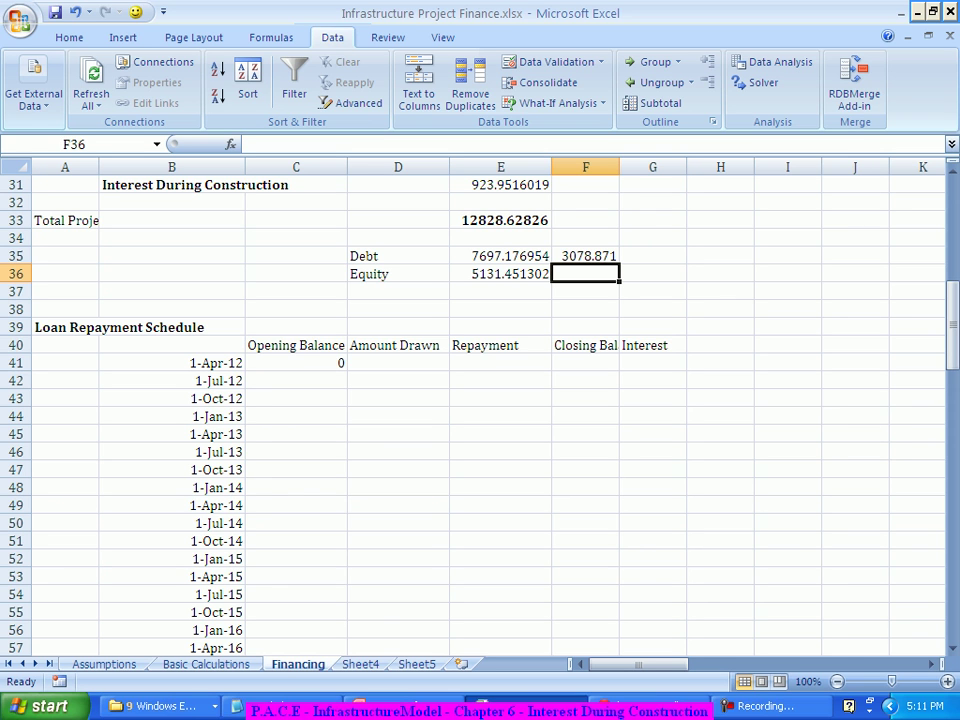
scroll(488, 410, "up", 2)
scroll(488, 410, "down", 2)
left_click(585, 256)
left_click(500, 256)
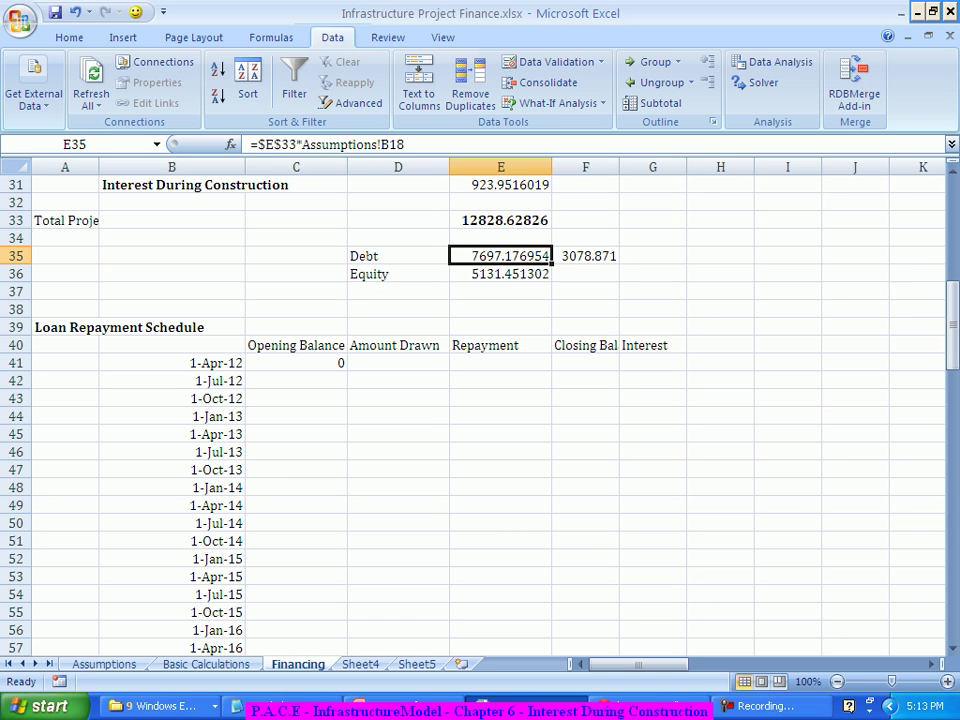
left_click(585, 256)
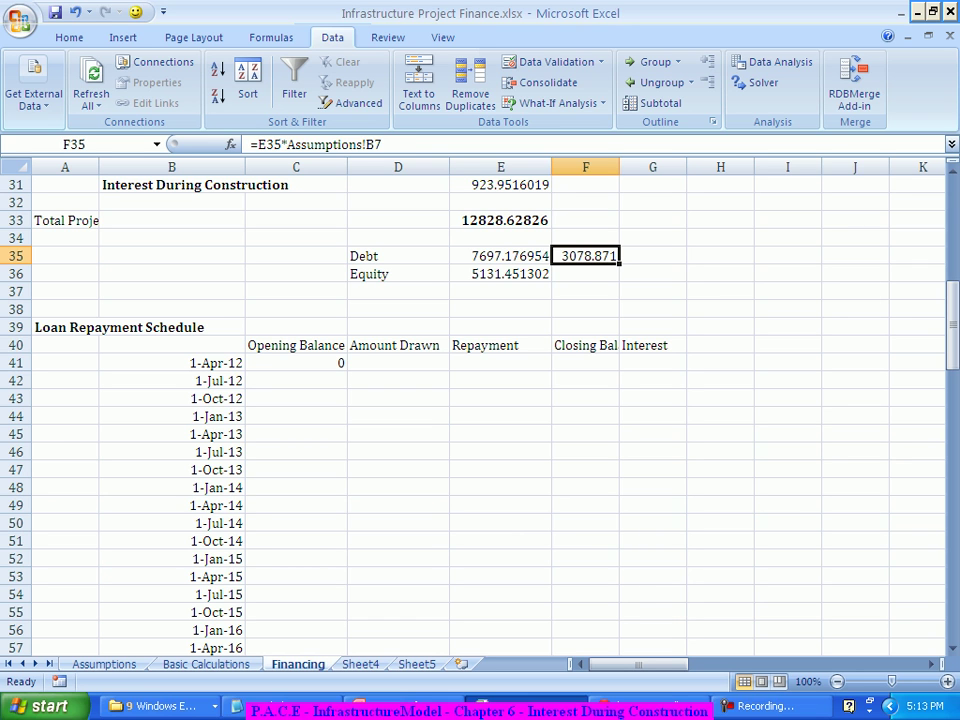
left_click(500, 256)
Change the F35 formula to =$E35*Assumptions!B7 and fill it across to G35 for the Year 2 debt share
left_click(585, 256)
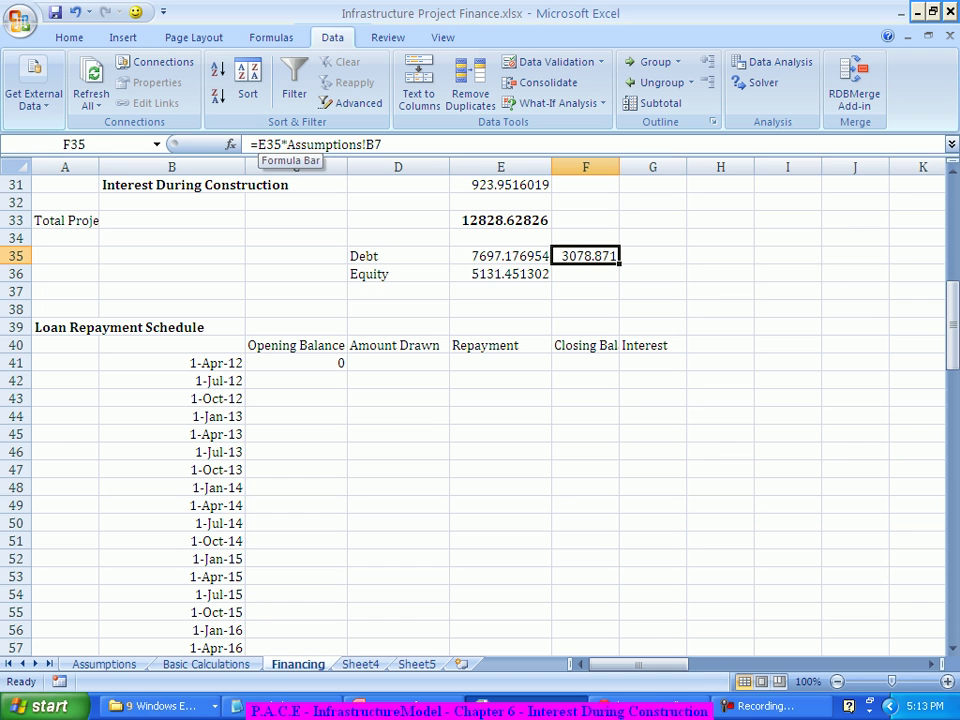
left_click(258, 144)
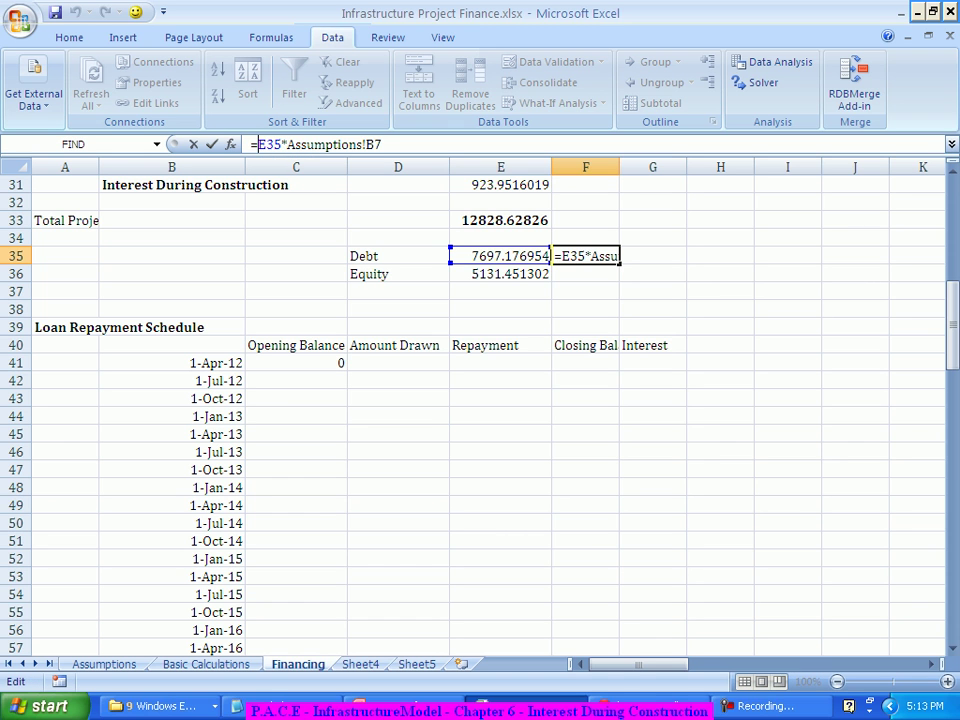
key("Return")
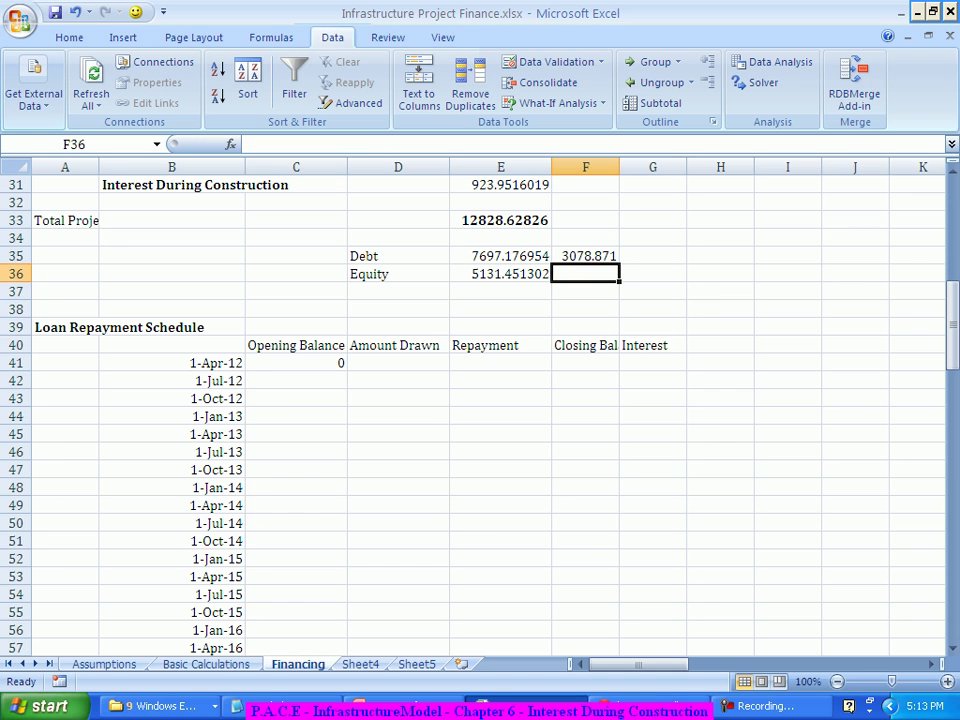
left_click(585, 256)
left_click_drag(619, 264, 675, 260)
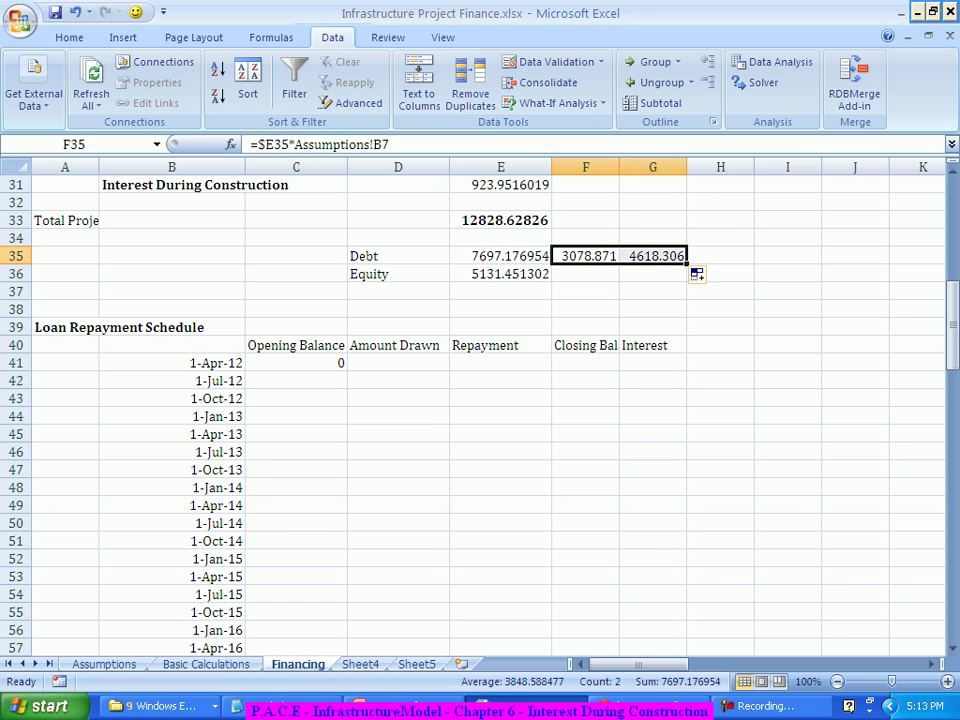
left_click(653, 256)
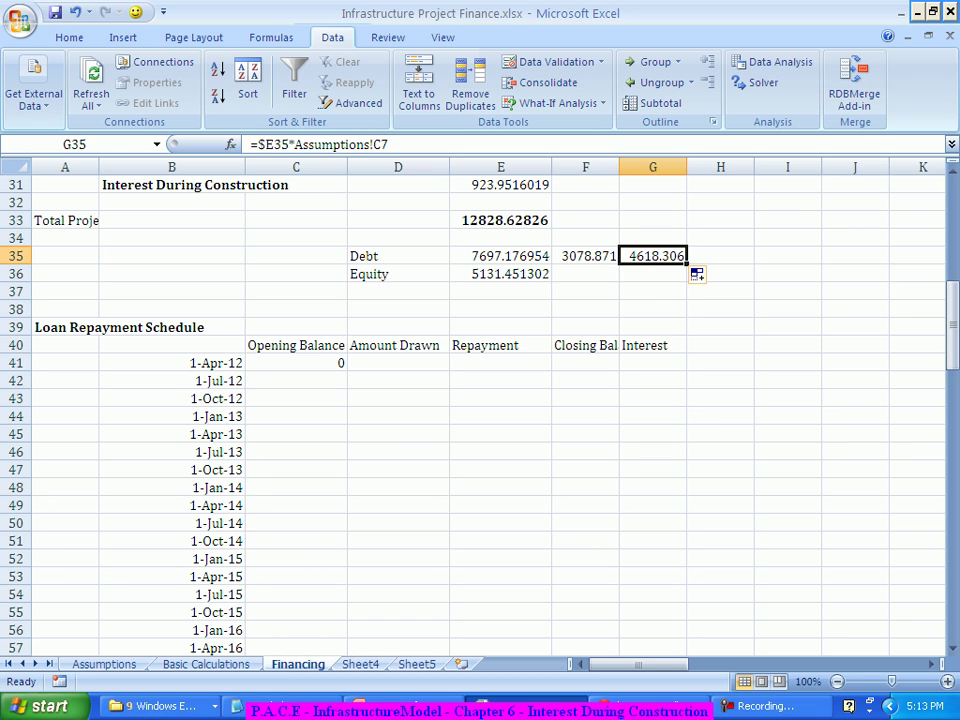
left_click(500, 256)
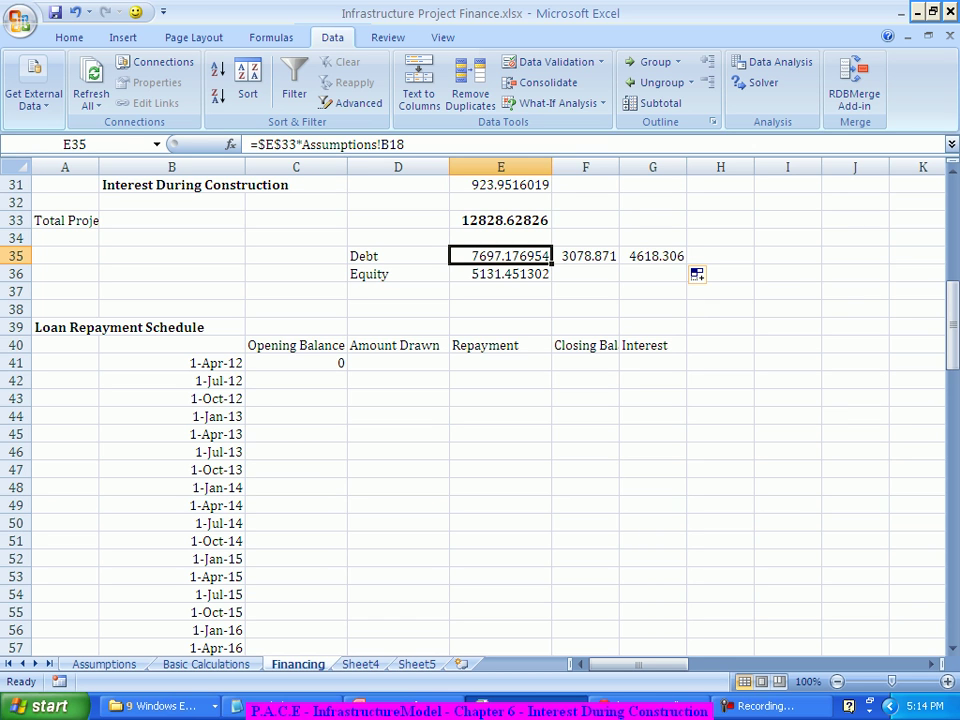
left_click(585, 256)
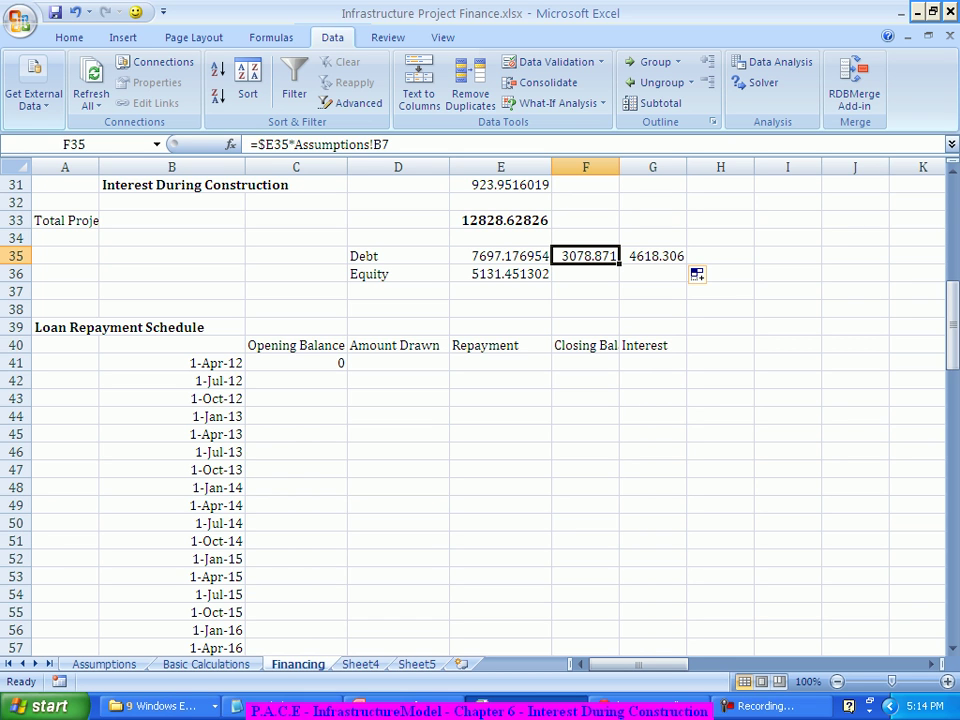
Review the debt formulas in E35 and G35 and the interest during construction table above them
left_click(652, 256)
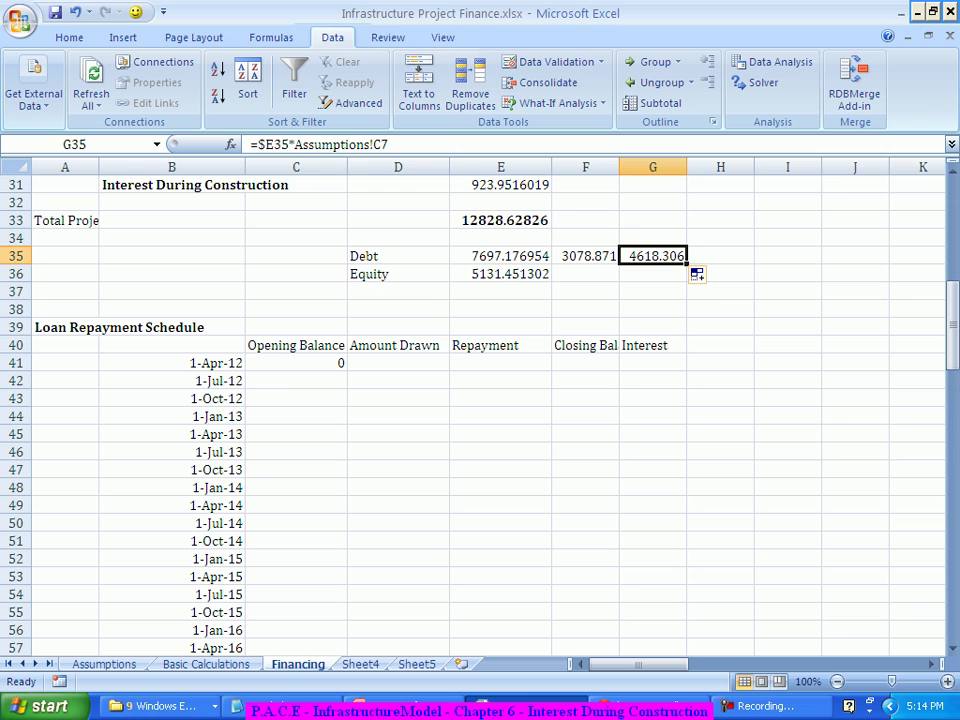
left_click(500, 256)
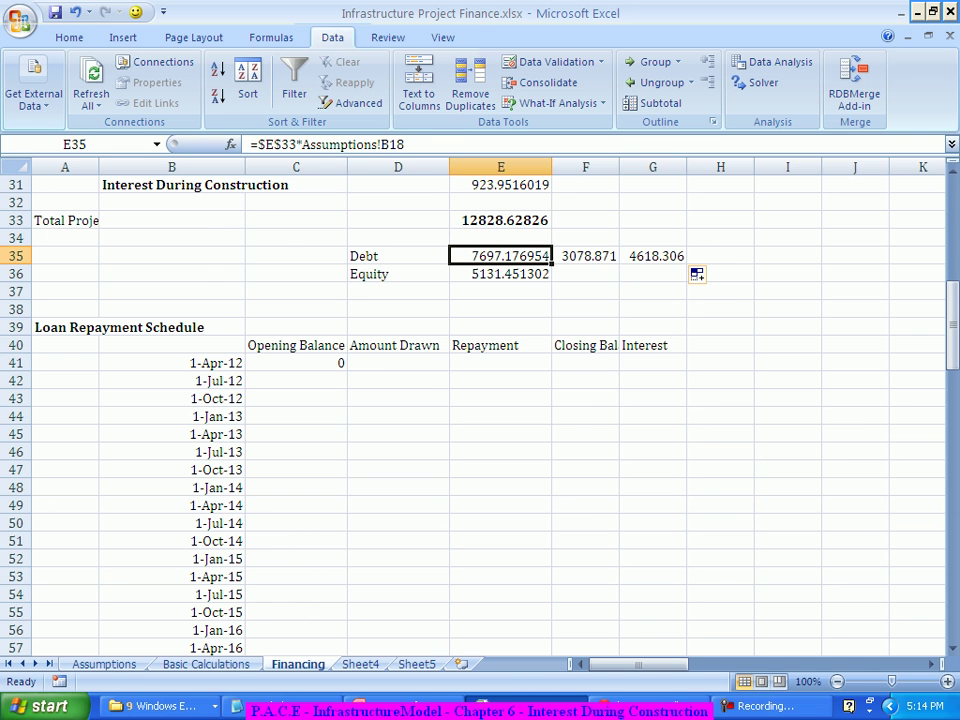
scroll(480, 400, "up", 7)
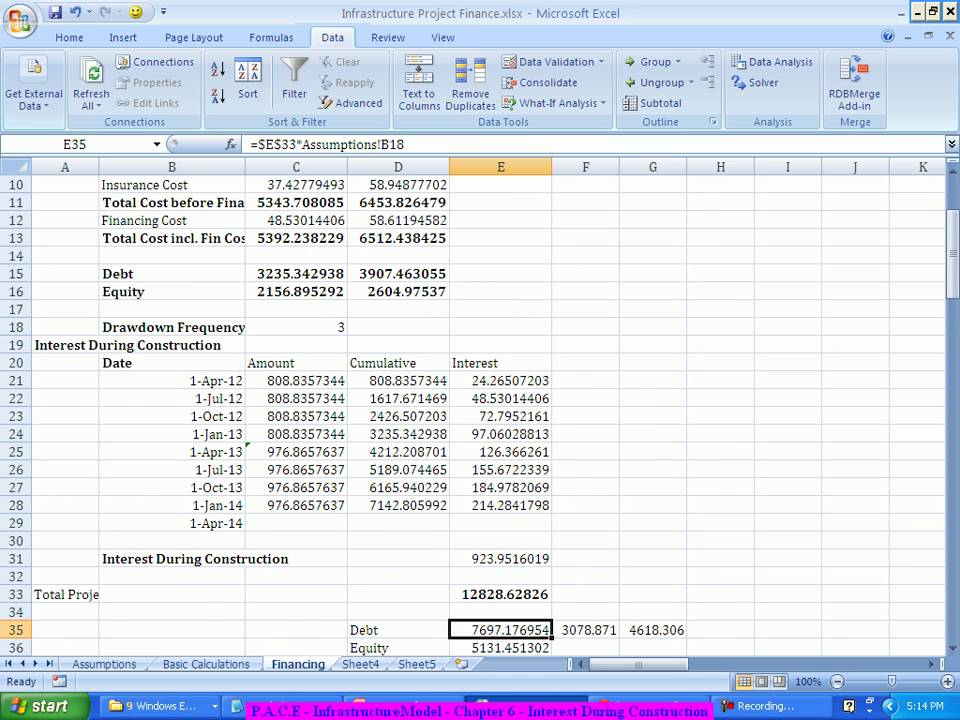
scroll(480, 400, "up", 1)
scroll(480, 400, "down", 7)
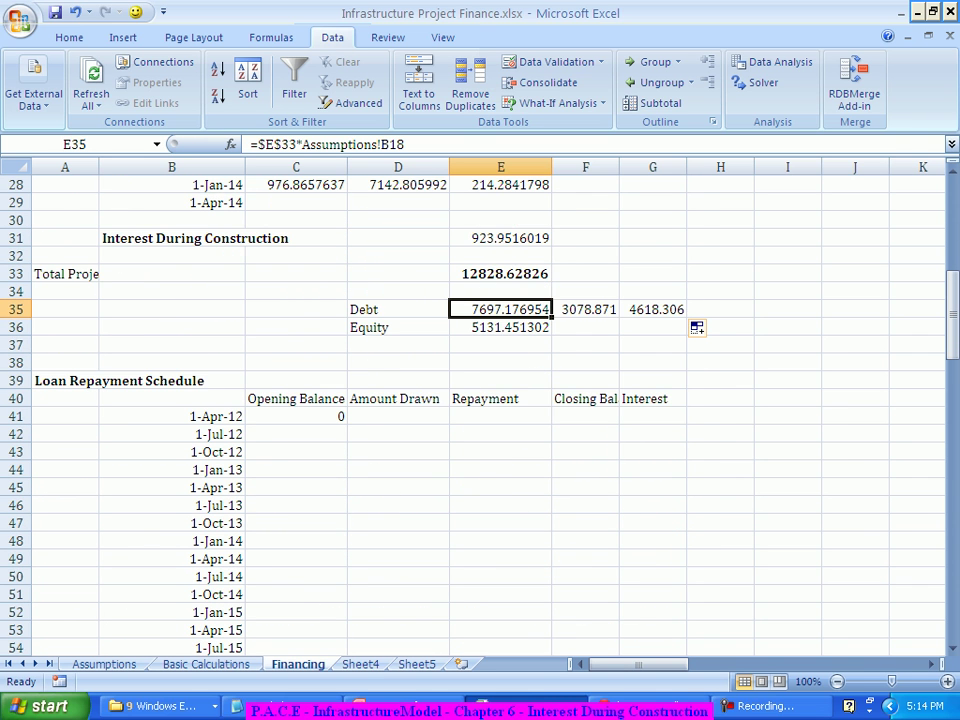
scroll(480, 400, "down", 1)
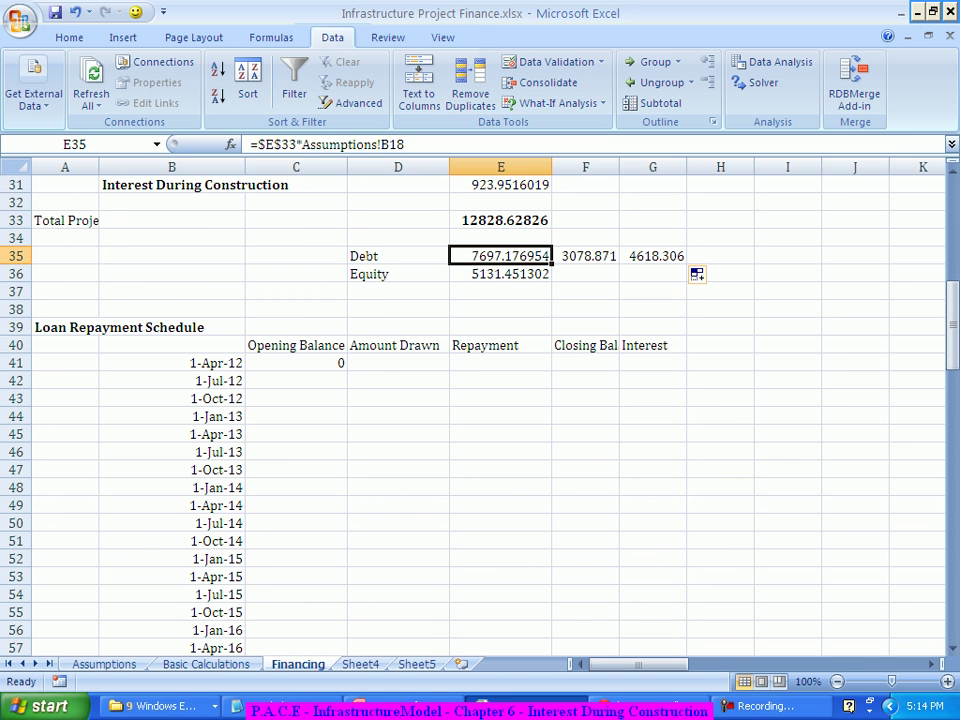
scroll(480, 400, "down", 1)
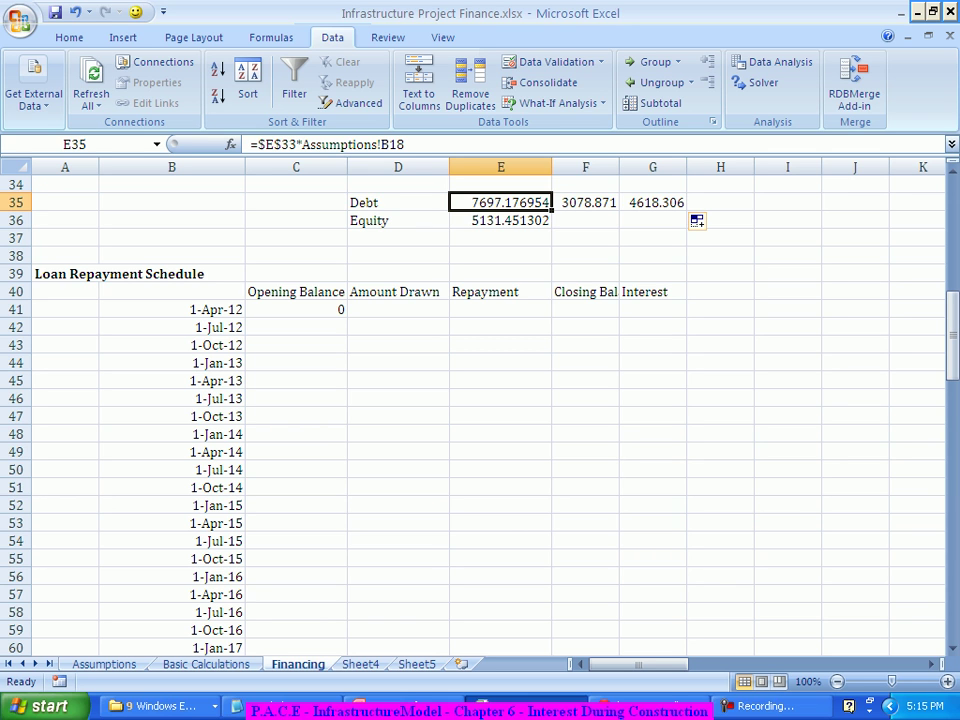
Calculate the first Amount Drawn in D41 with the formula =F35/4
left_click(398, 309)
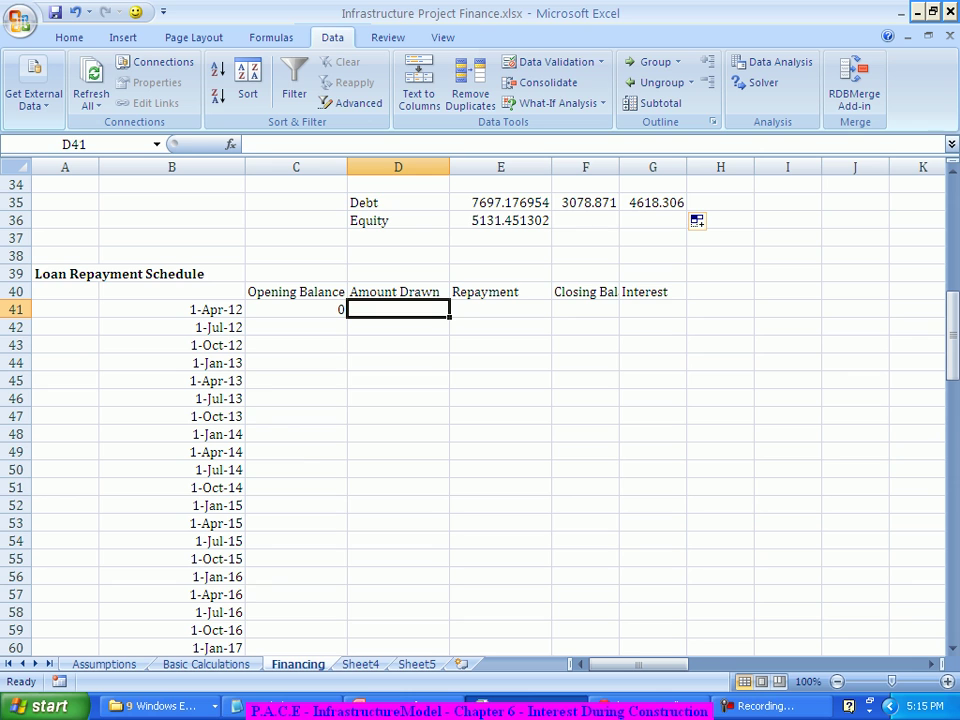
type("=")
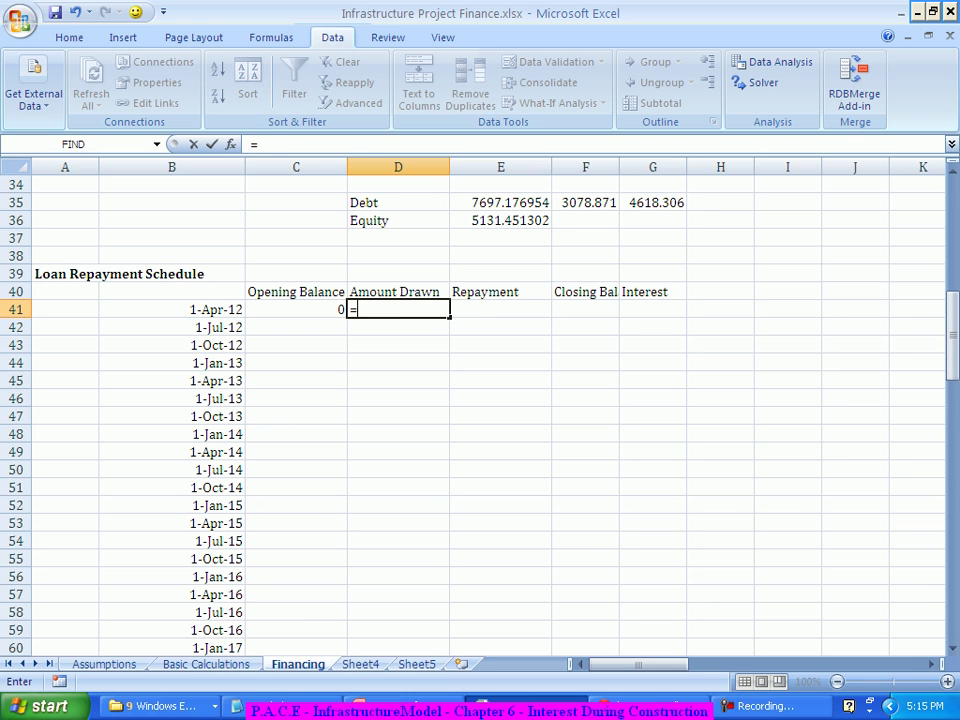
left_click(585, 202)
type("/4")
key("Tab")
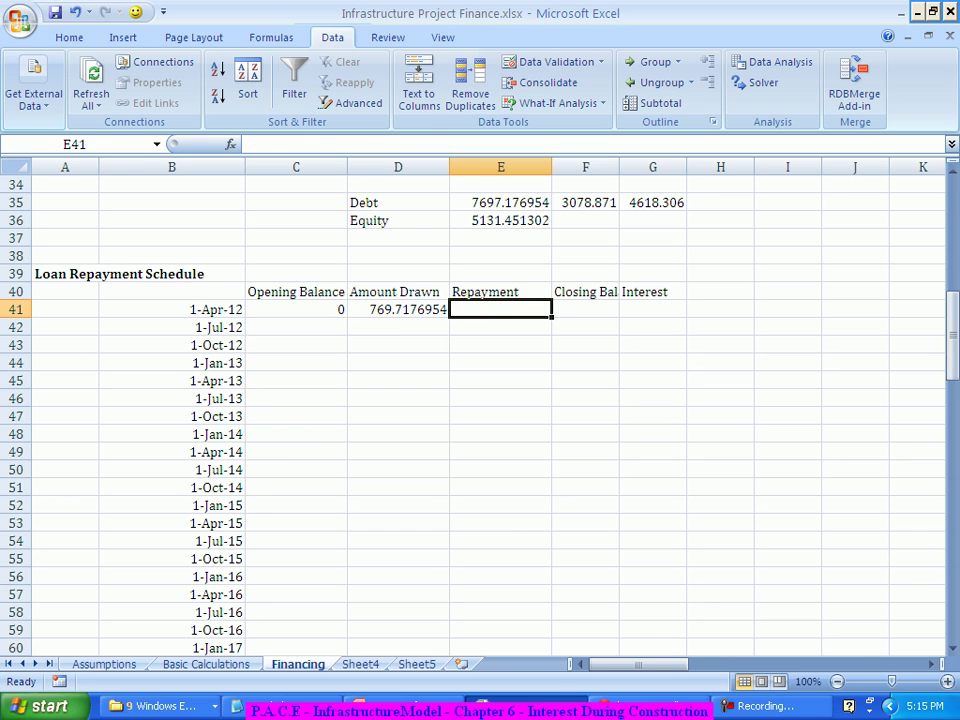
Set the Amount Drawn cells D42 to D44 each equal to the cell directly above
key("Return")
type("=")
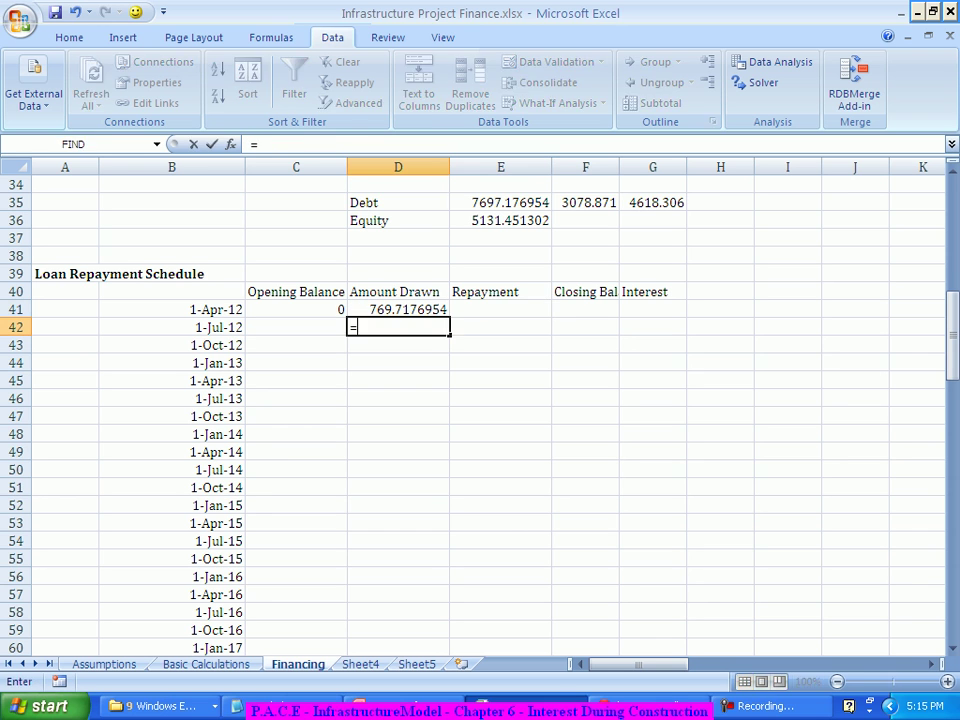
key("Up")
key("Return")
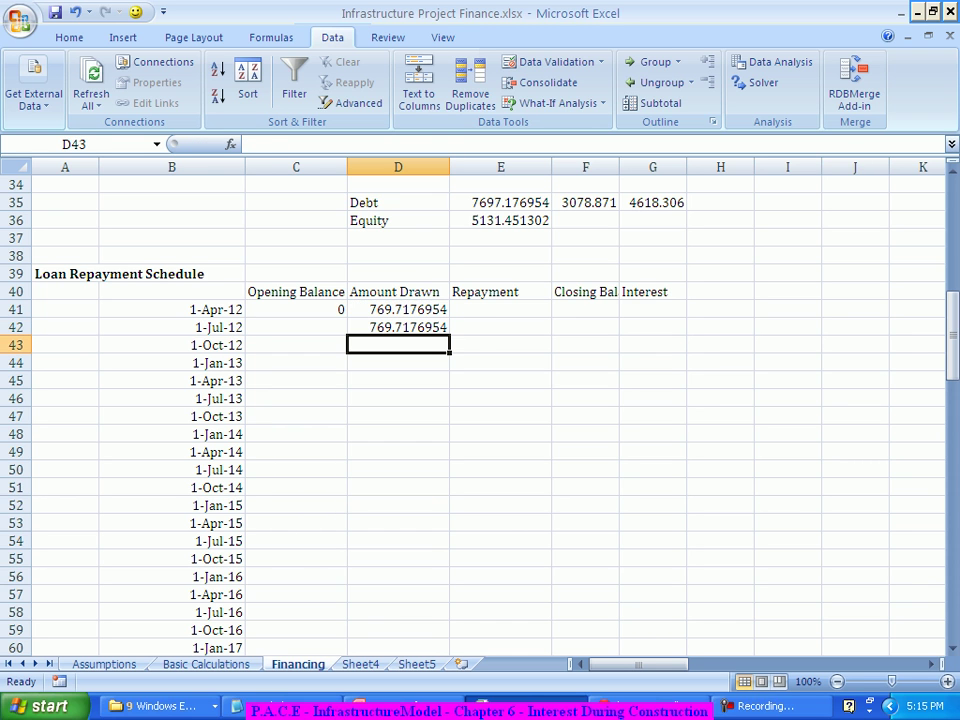
type("=")
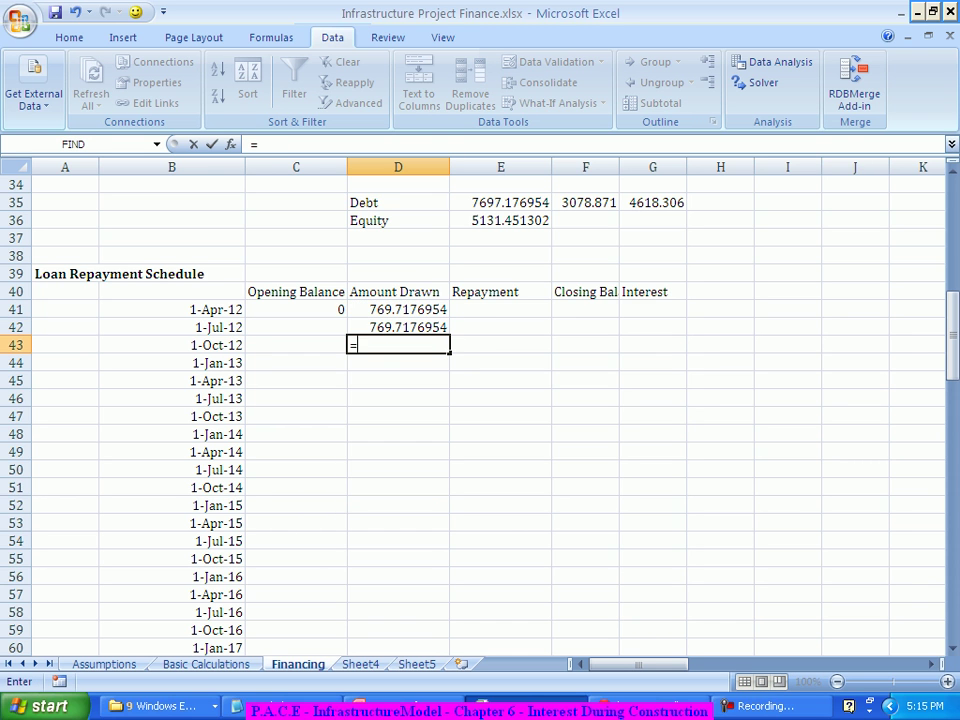
key("Up")
key("Return")
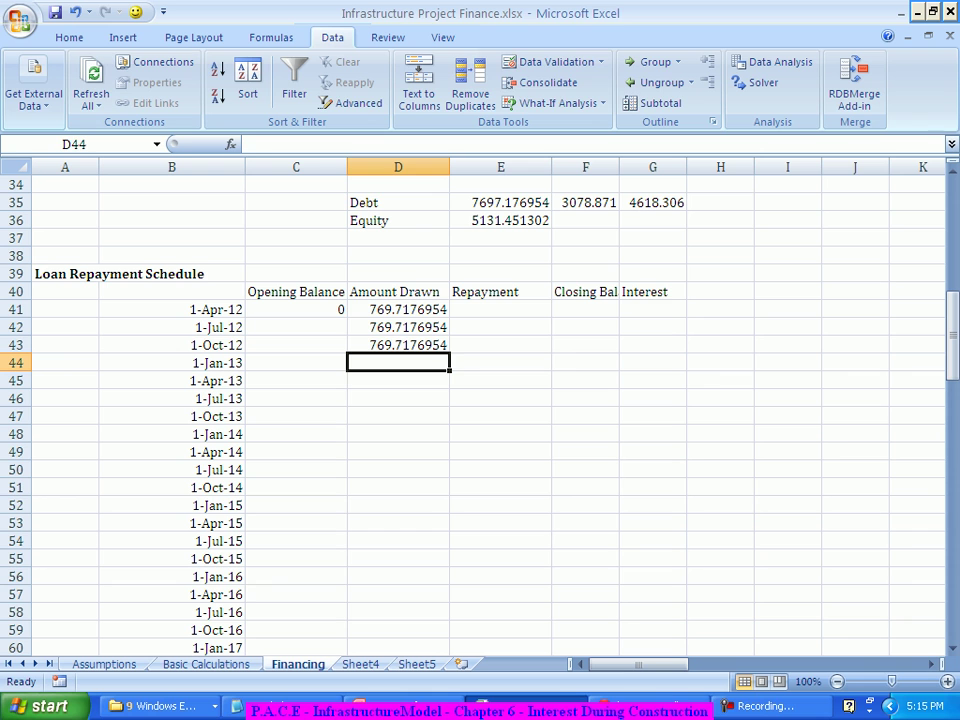
type("=")
key("Up")
key("Return")
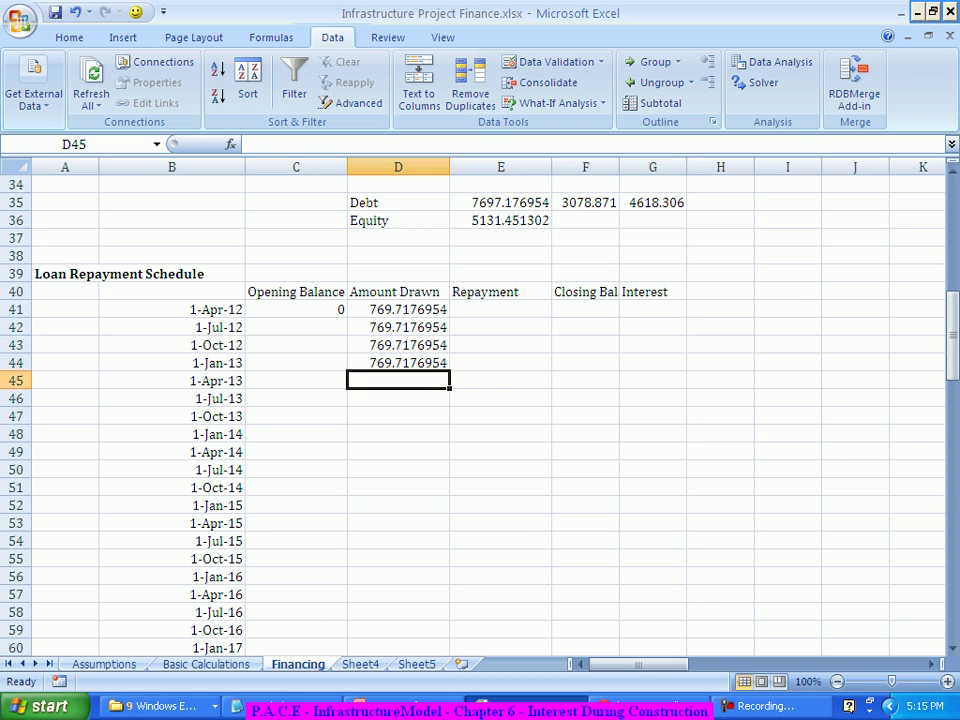
Change the D41 formula to =F35/(12/$C$18) so the drawdown depends on the Drawdown Frequency
left_click(398, 309)
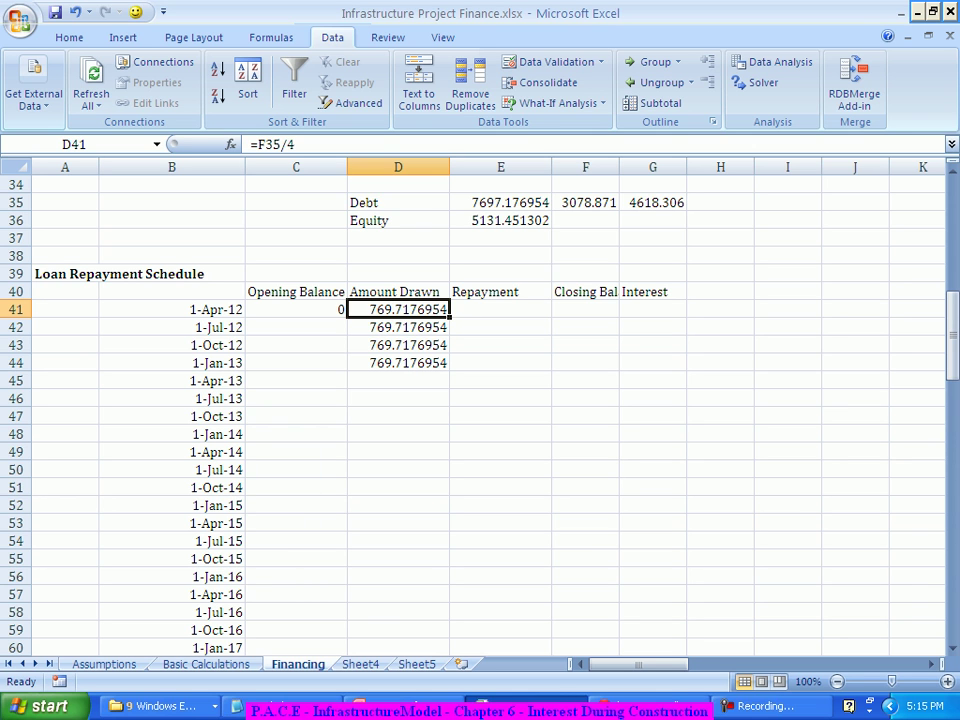
left_click_drag(285, 144, 295, 144)
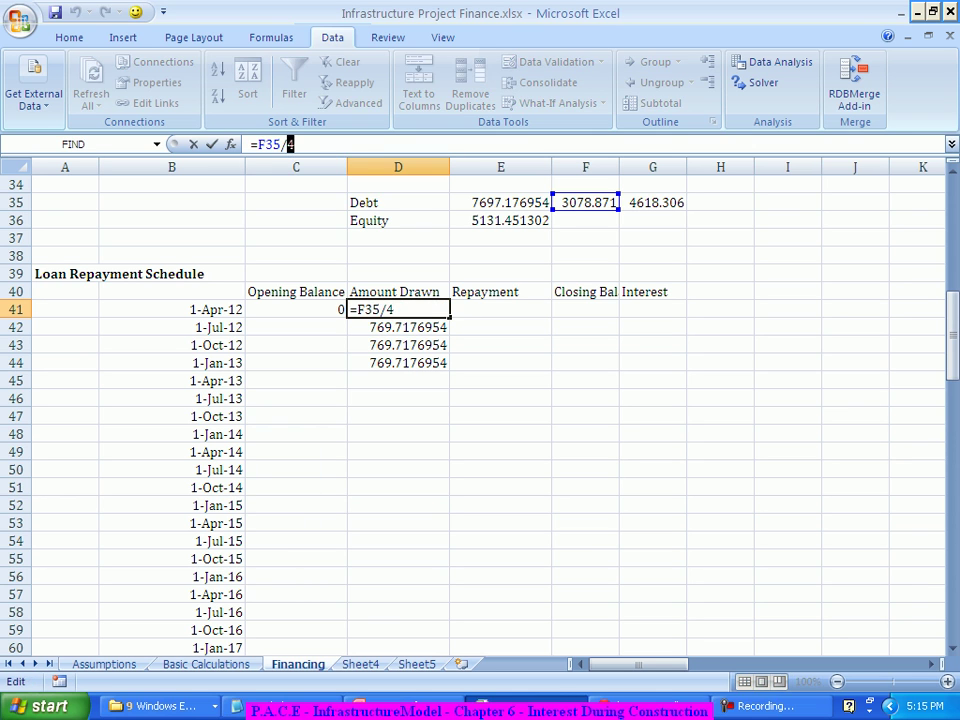
type("(12/")
scroll(480, 400, "up", 5)
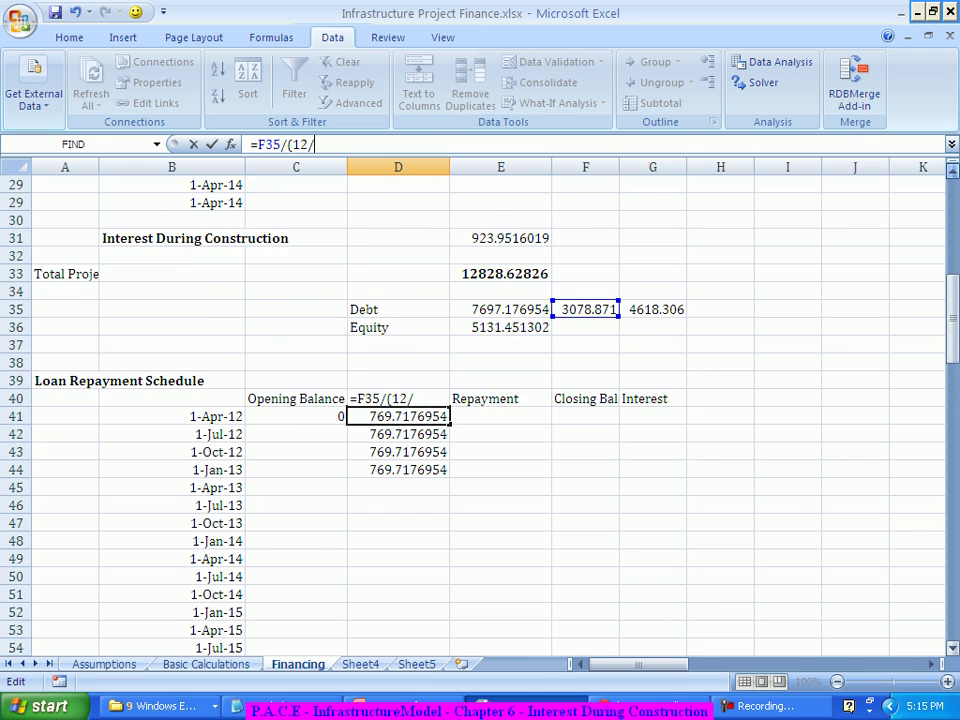
scroll(480, 400, "up", 2)
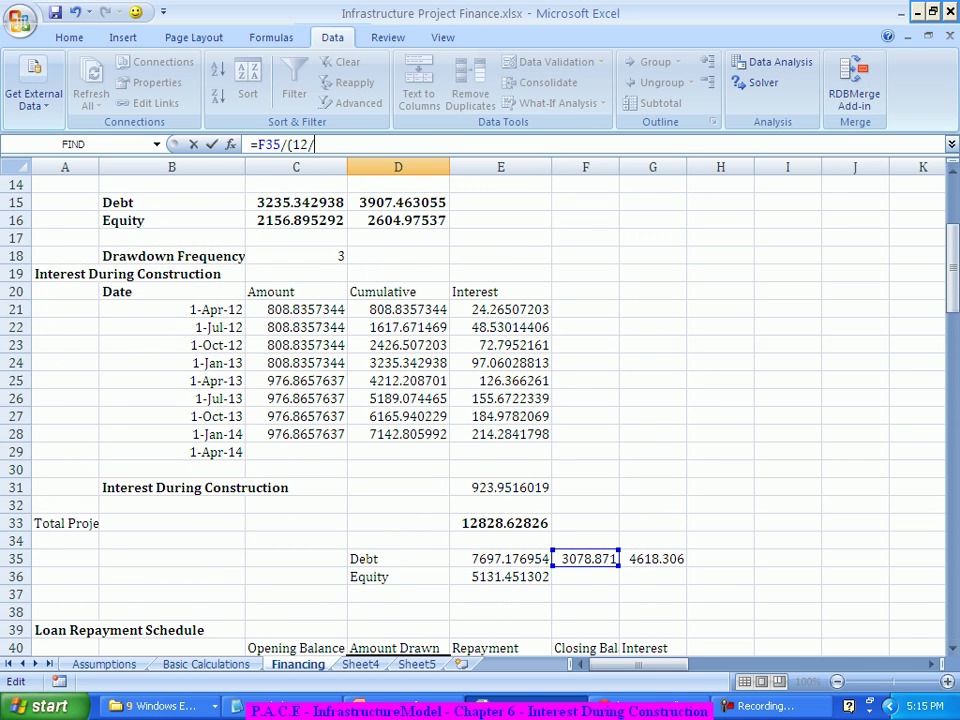
left_click(296, 256)
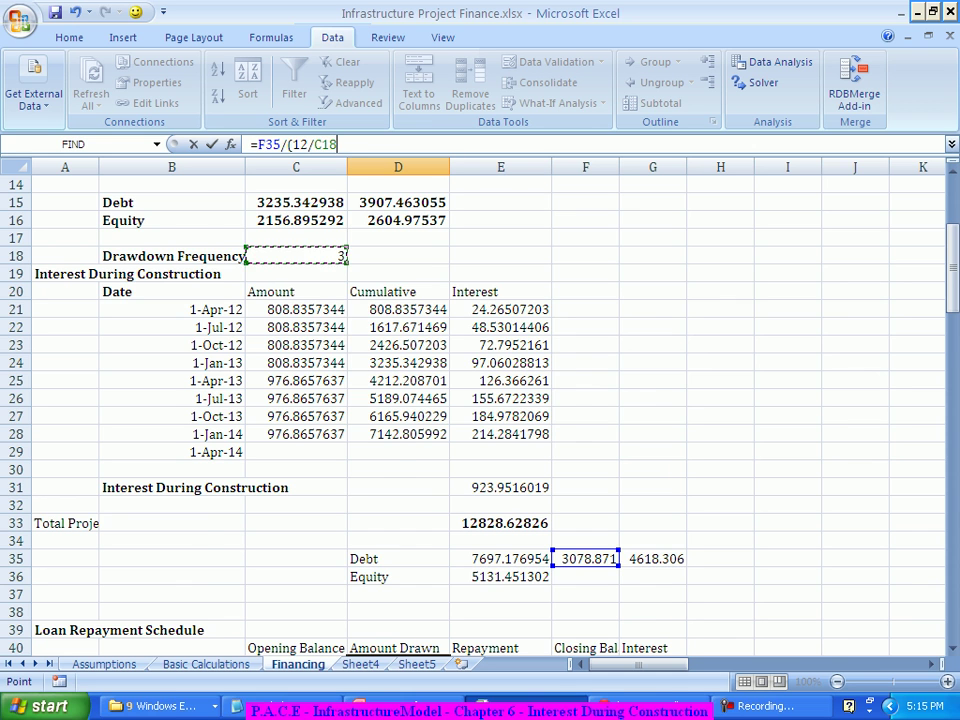
key("F4")
type(")")
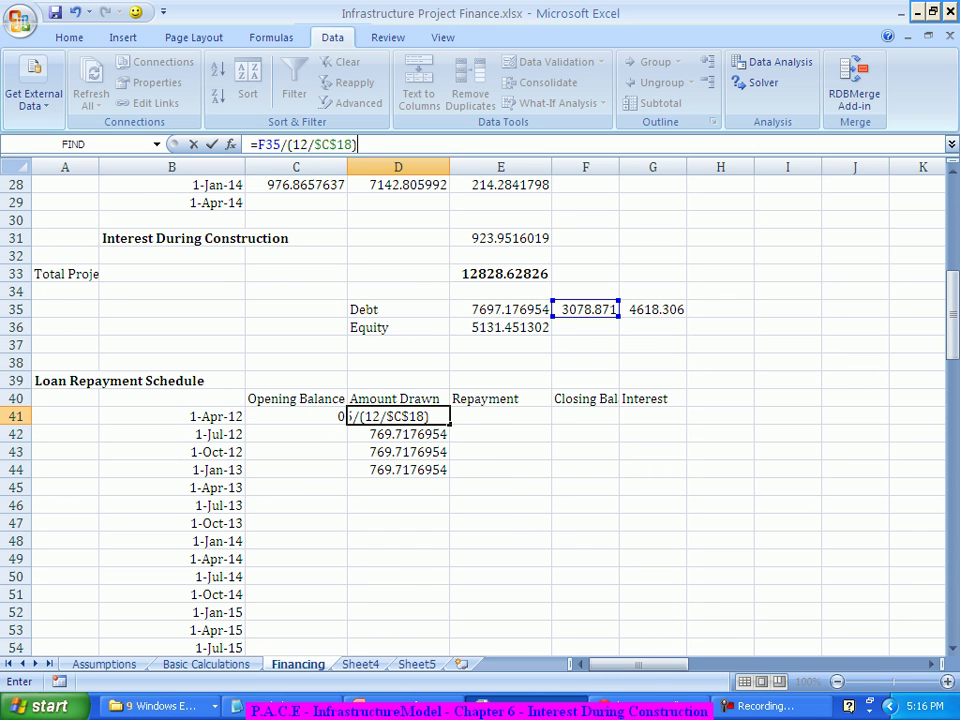
key("Return")
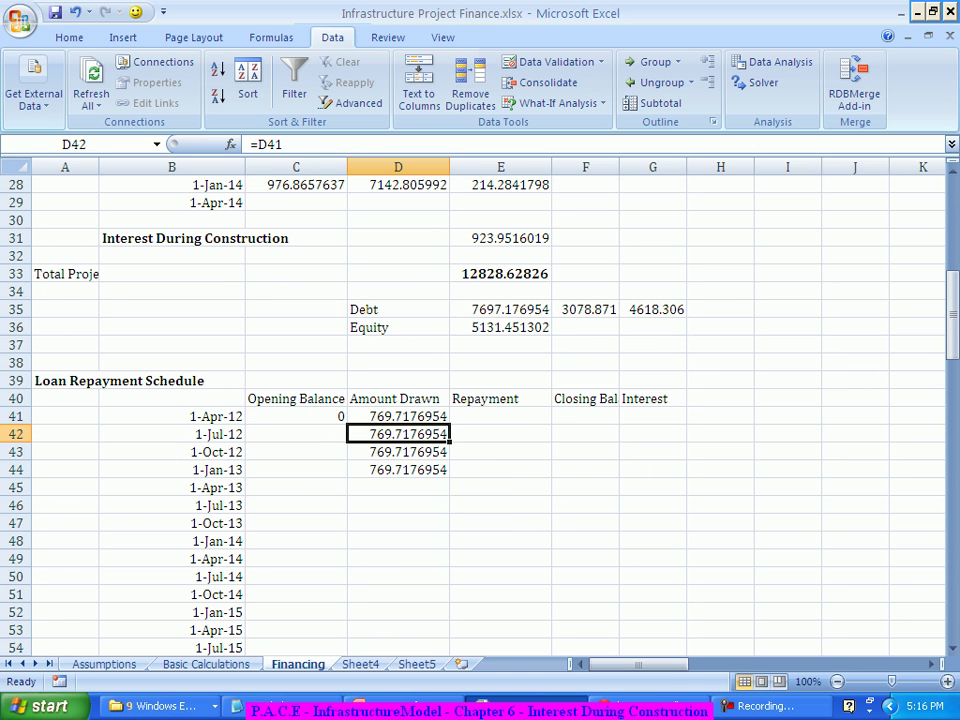
Make the F35 reference absolute in D41, giving =$F$35/(12/$C$18), and fill the formula down to D44
key("Up")
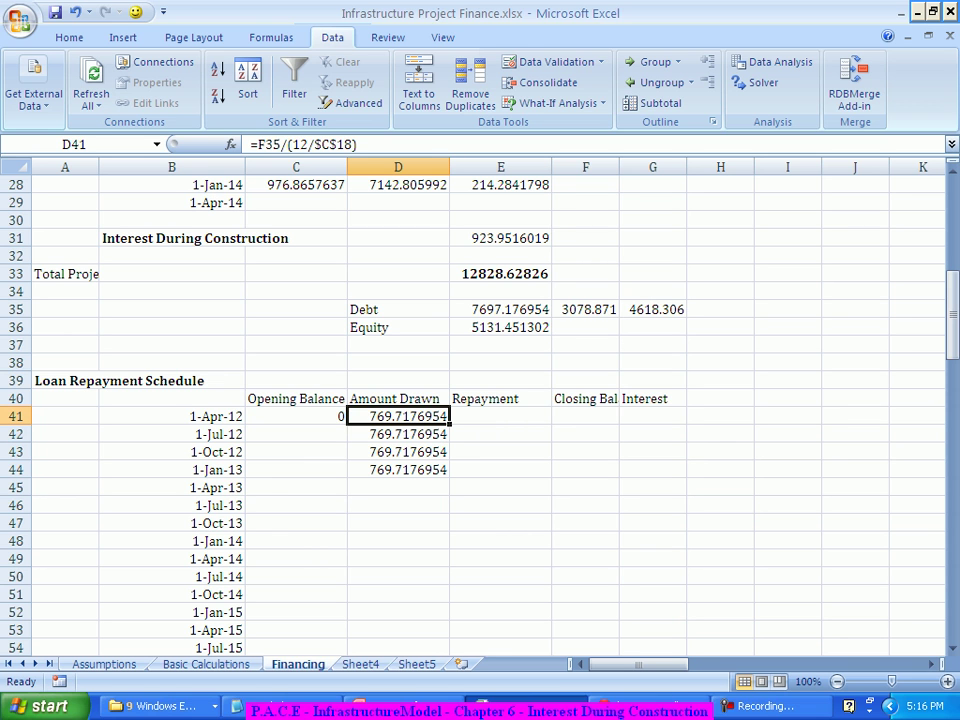
left_click(262, 145)
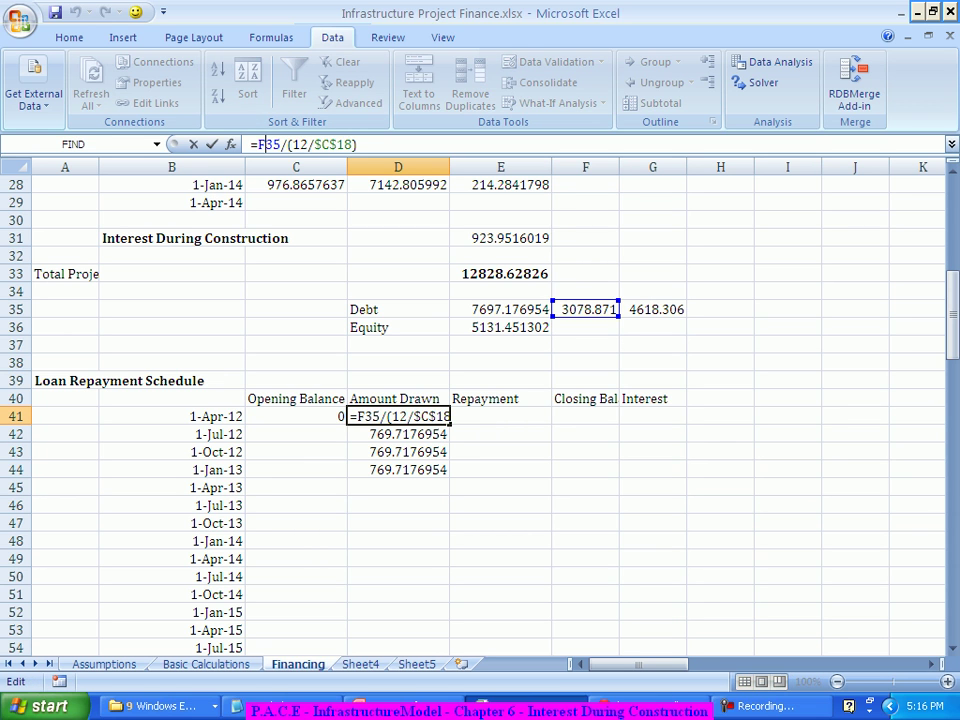
key("F4")
key("Return")
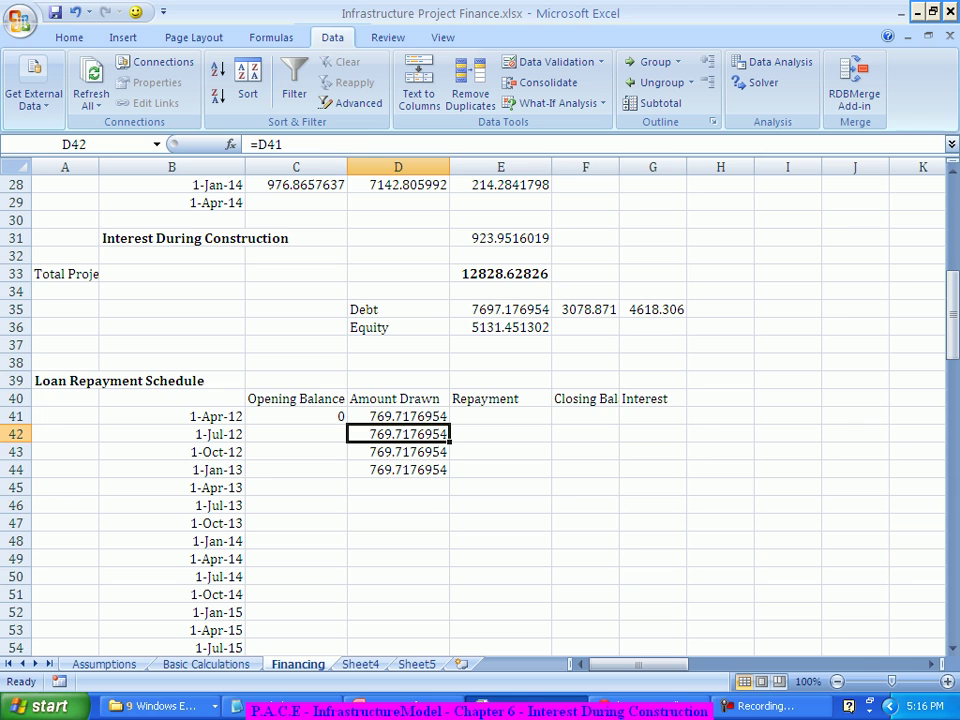
left_click(397, 416)
left_click_drag(448, 424, 448, 477)
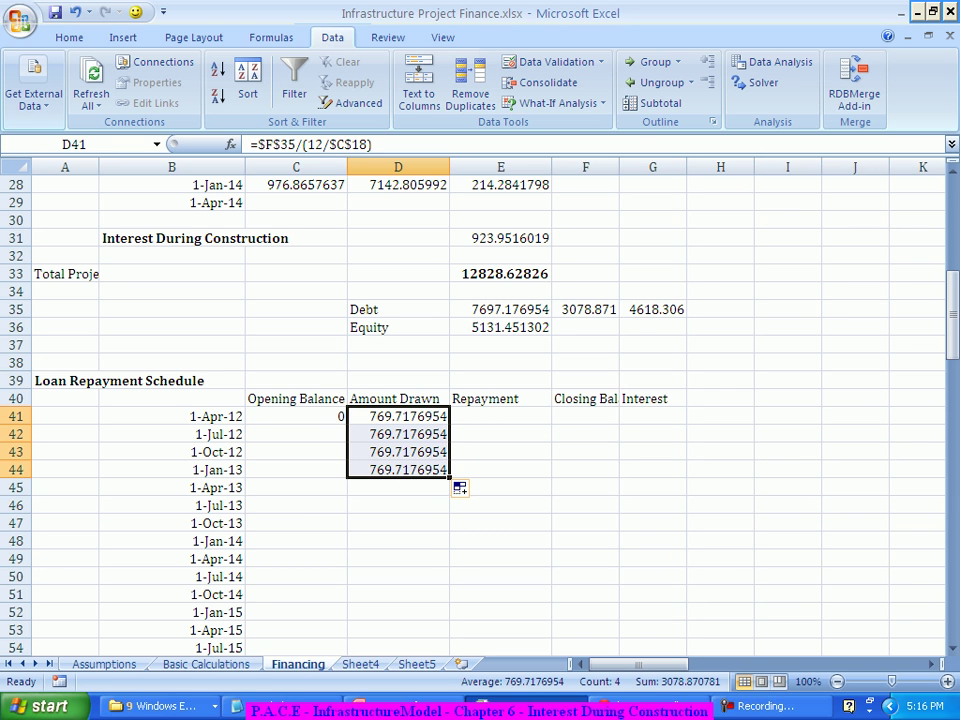
Enter the Year 2 drawdown formula =G35/(12/$C$18) in D45 for 1-Apr-13
left_click(397, 505)
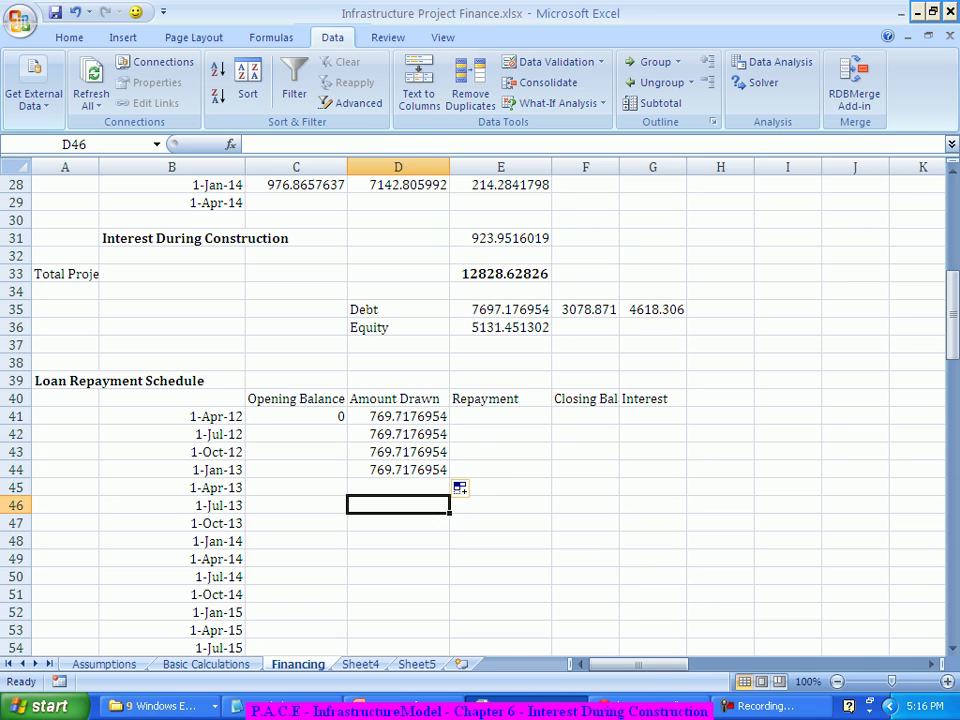
left_click(397, 487)
type("=")
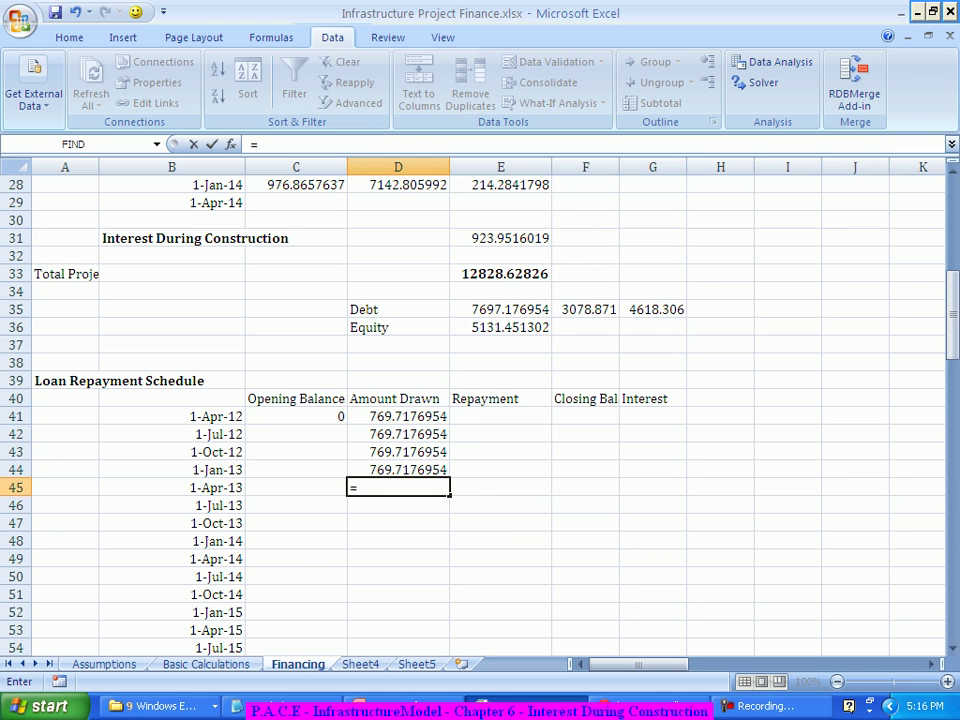
left_click(622, 310)
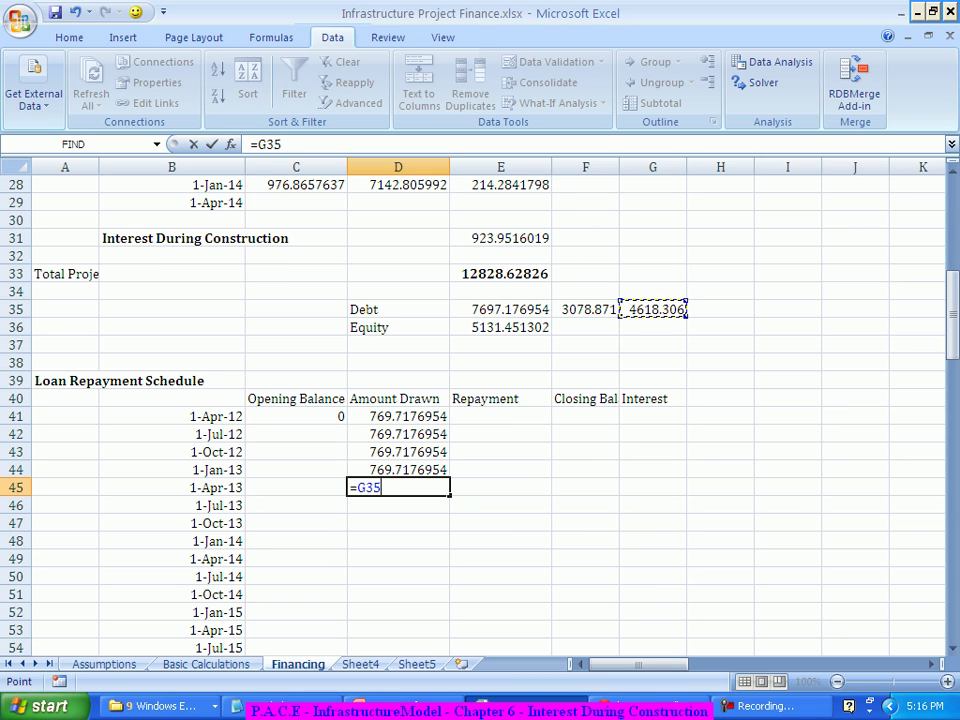
type("/(12/")
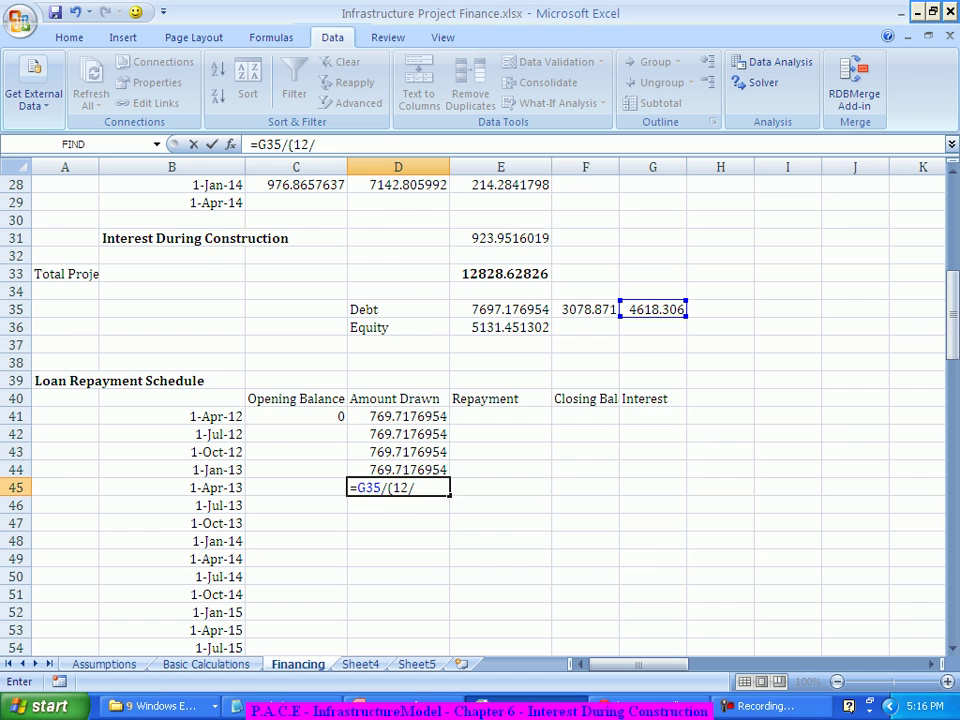
scroll(480, 400, "up", 5)
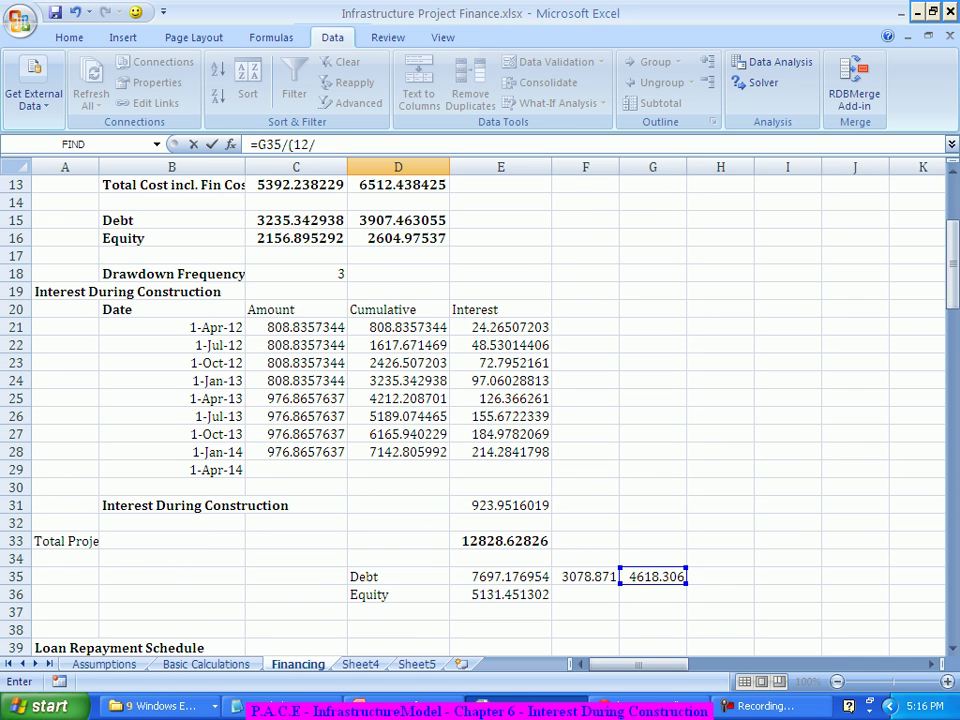
left_click(296, 273)
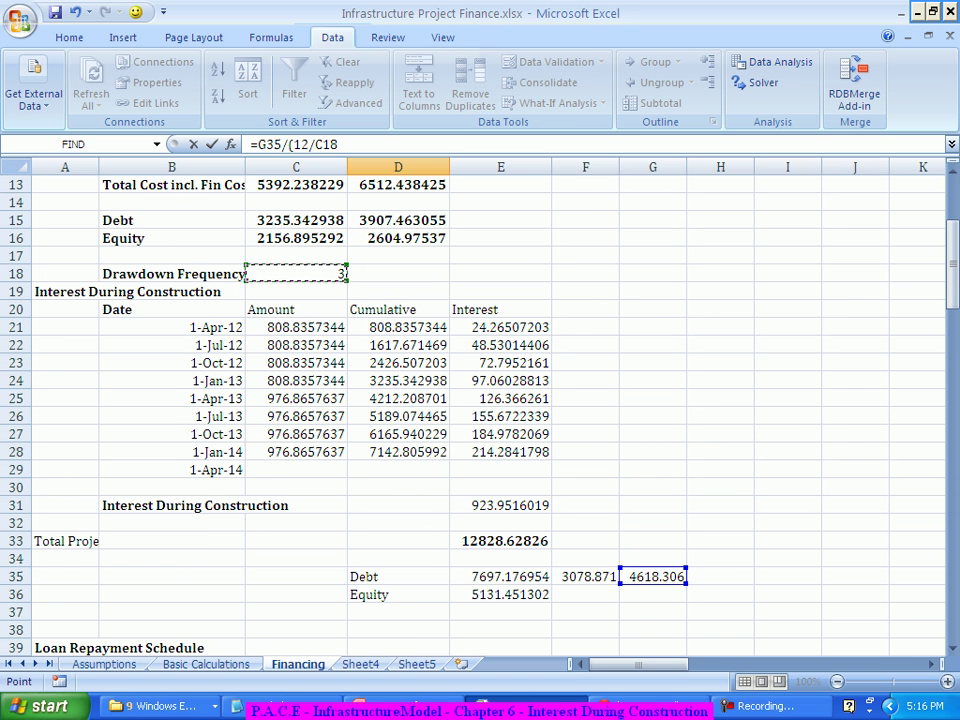
type(")")
key("F2")
key("F4")
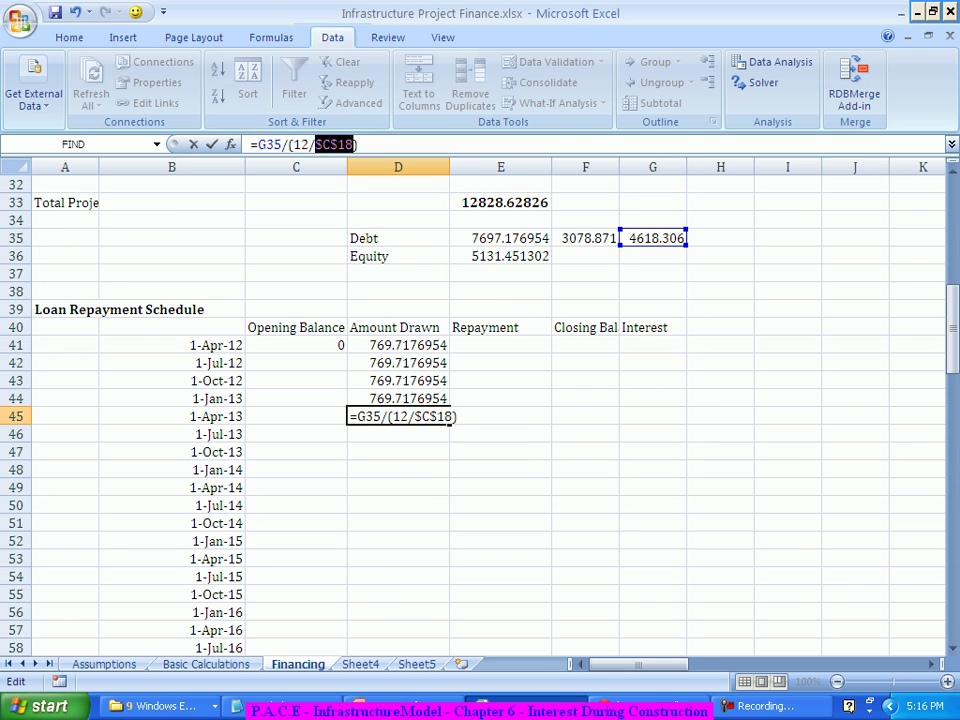
Make the G35 reference absolute in D45, giving =$G$35/(12/$C$18), and fill the formula down to D48
left_click(268, 144)
key("F4")
key("Return")
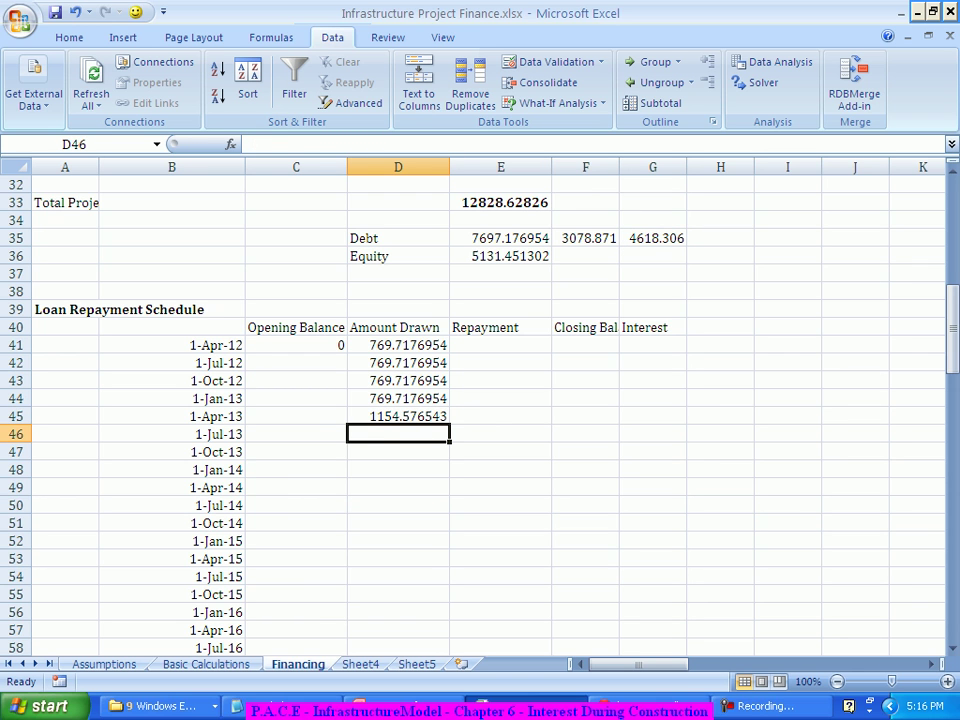
left_click(397, 416)
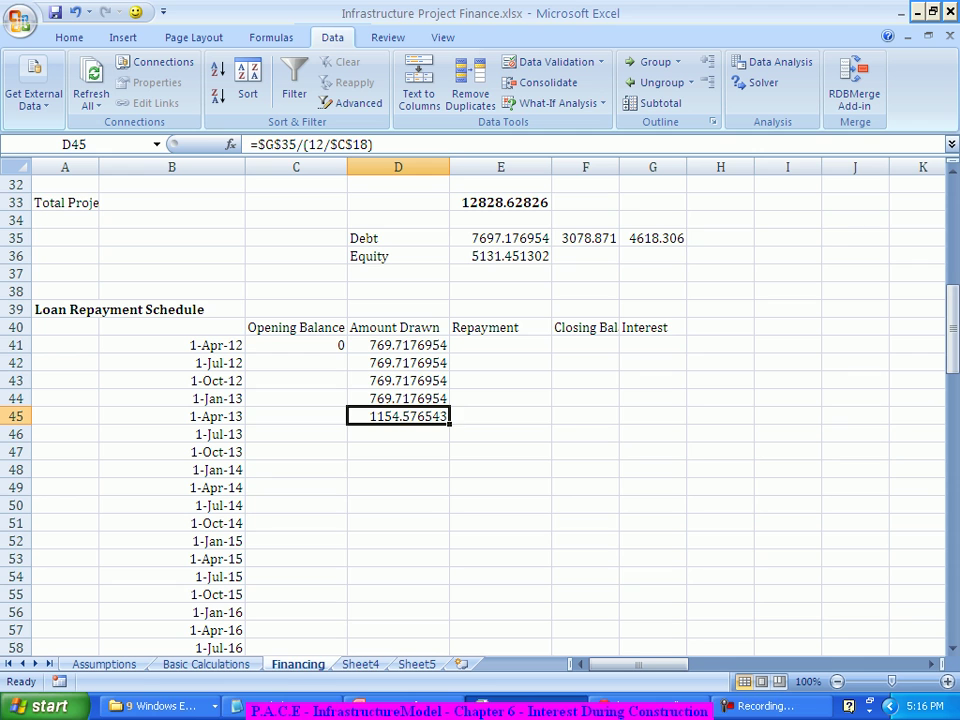
left_click_drag(449, 424, 449, 476)
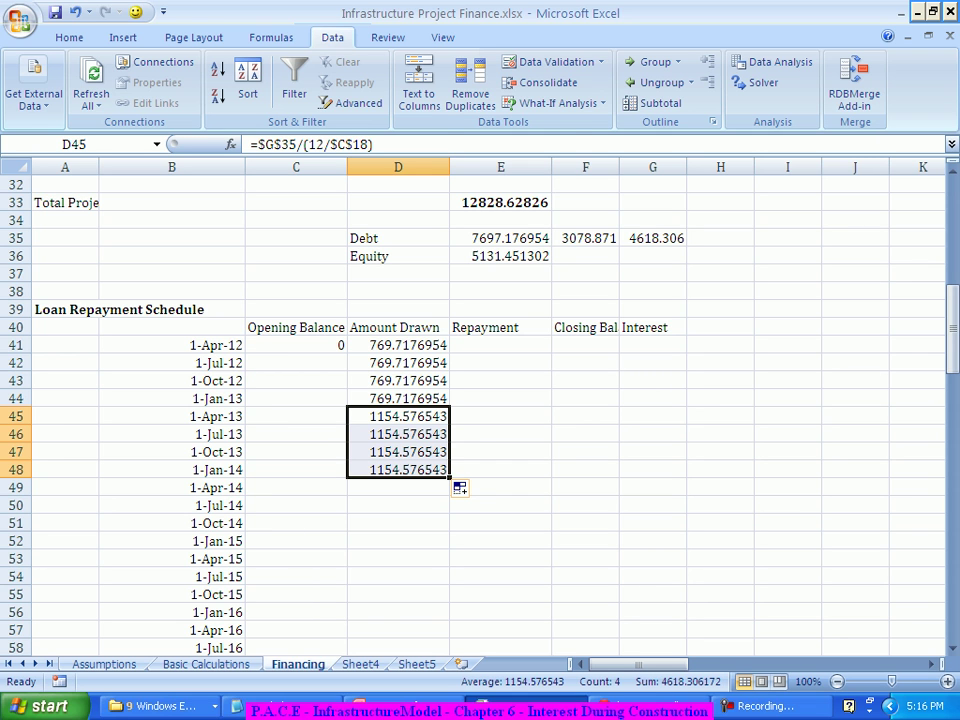
Narrow the Amount Drawn column and enter the first closing balance formula =D41 in F41
left_click_drag(449, 166, 405, 166)
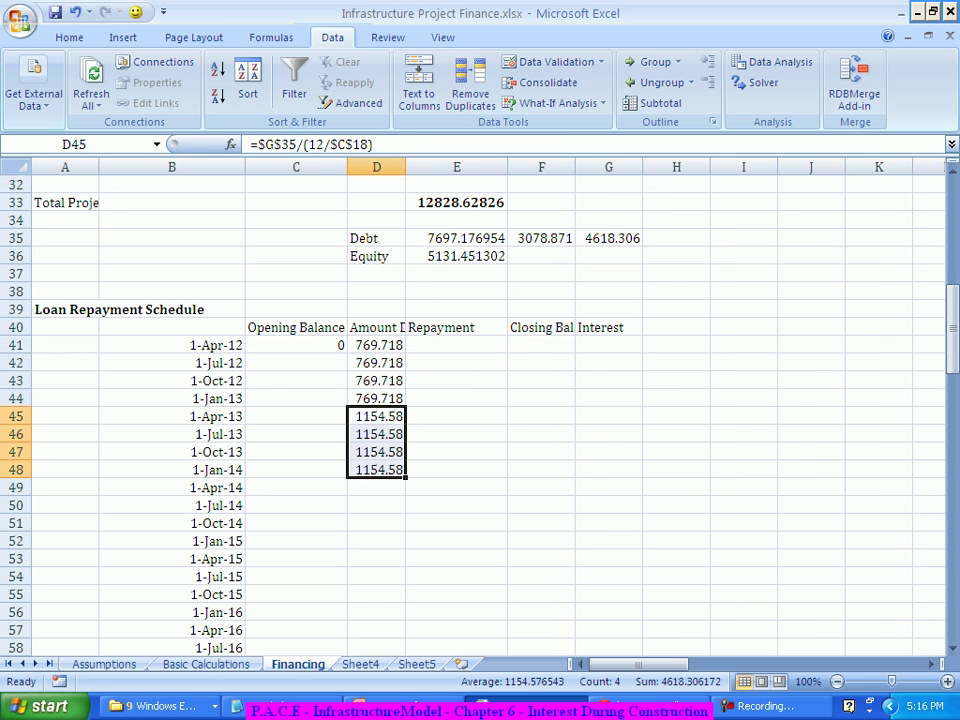
left_click(456, 434)
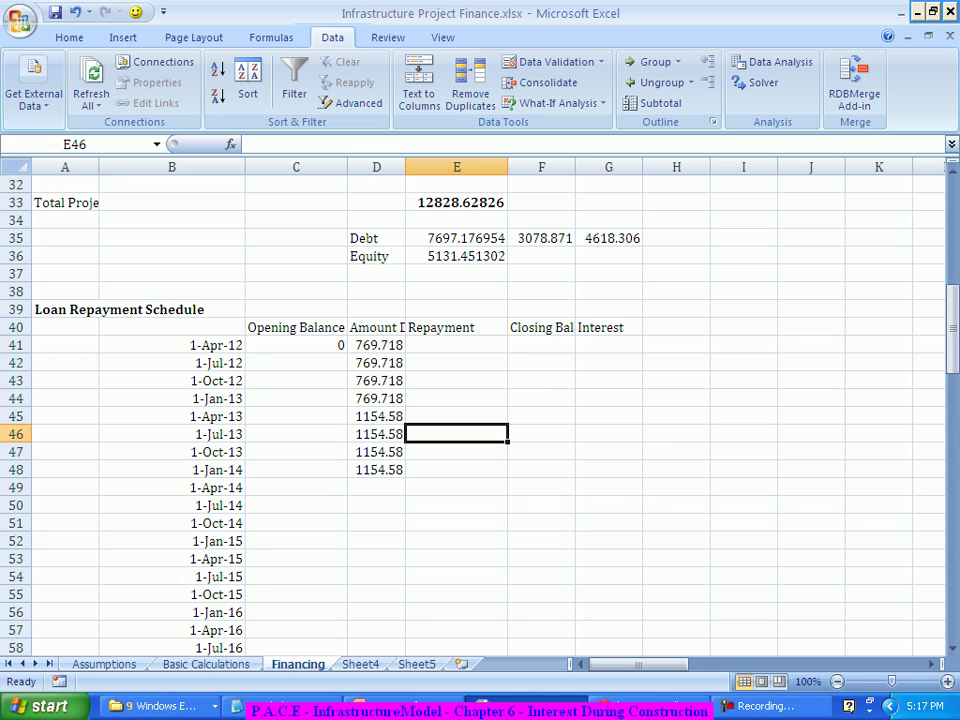
left_click(541, 344)
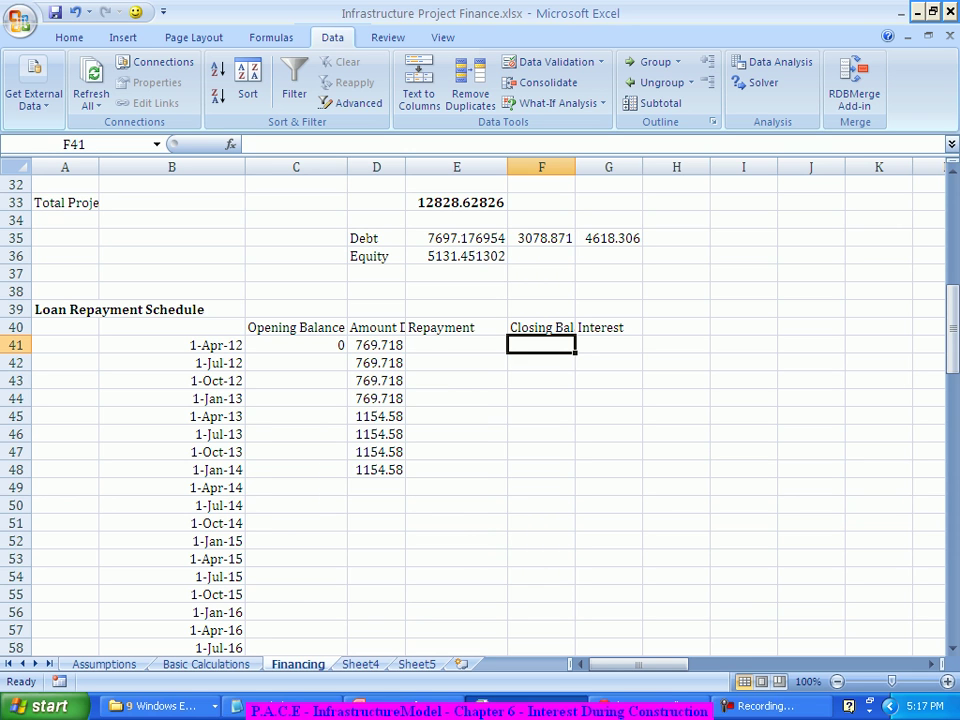
type("=")
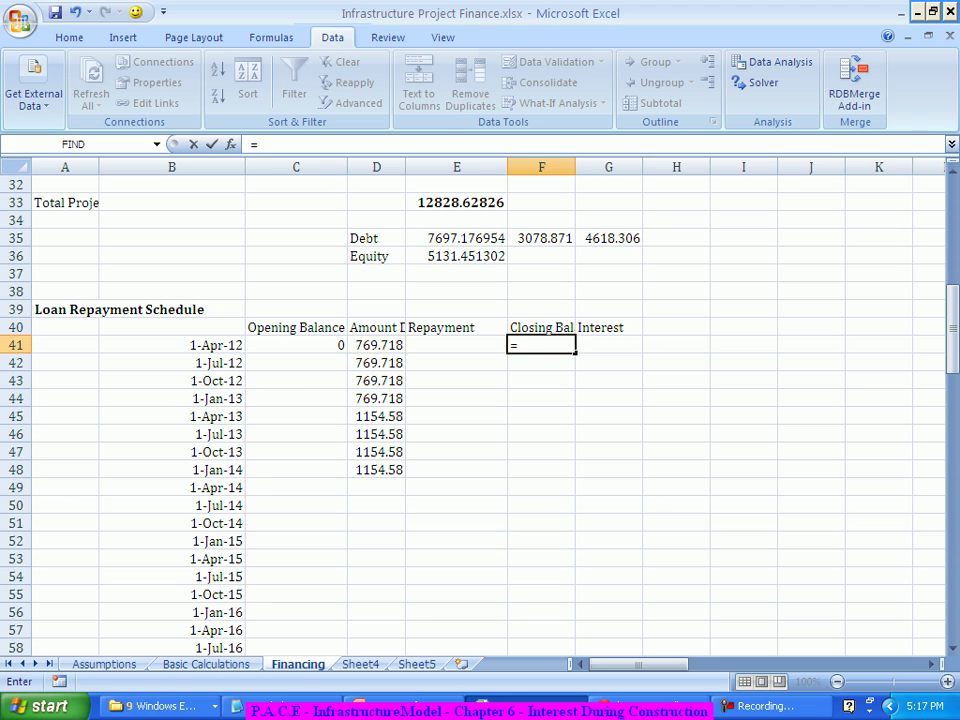
left_click(376, 345)
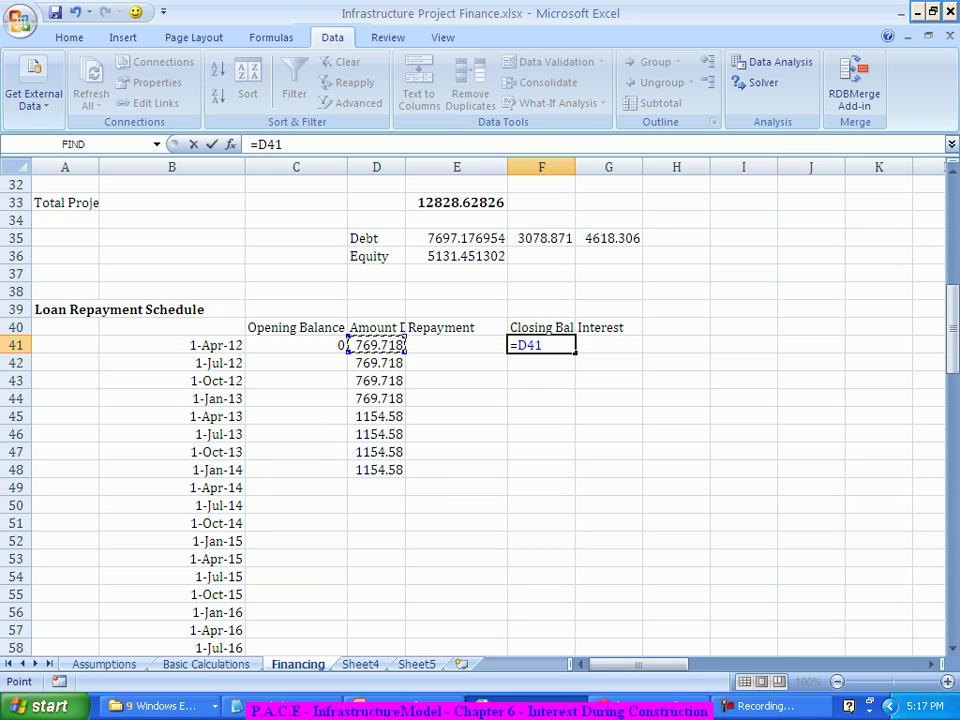
key("Return")
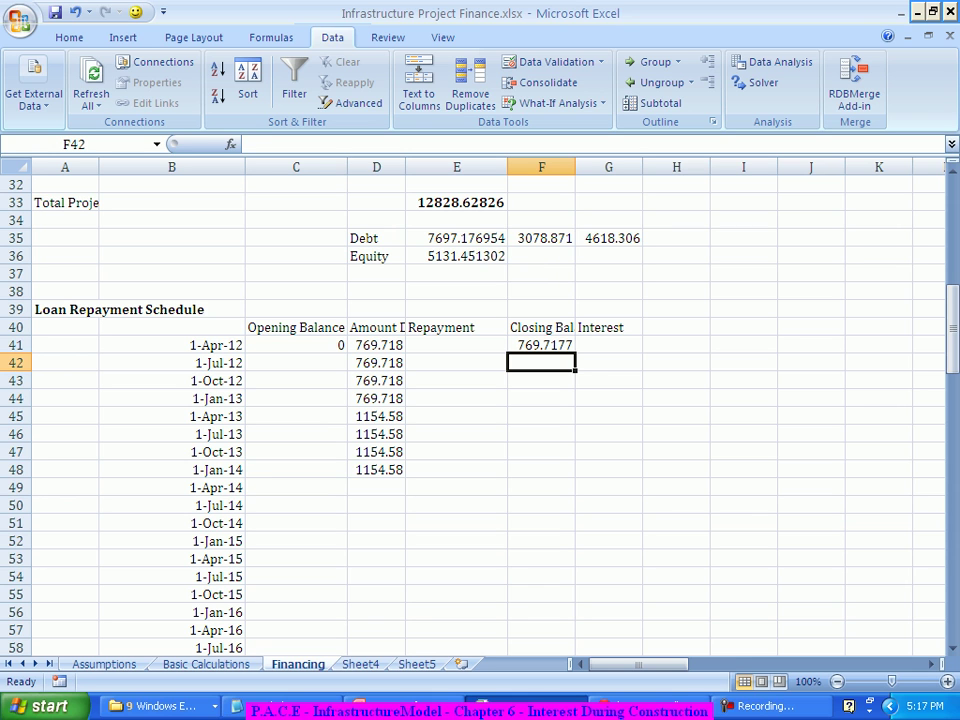
Enter the closing balance formula =F41+D42 in F42 and fill it down to F48
type("=")
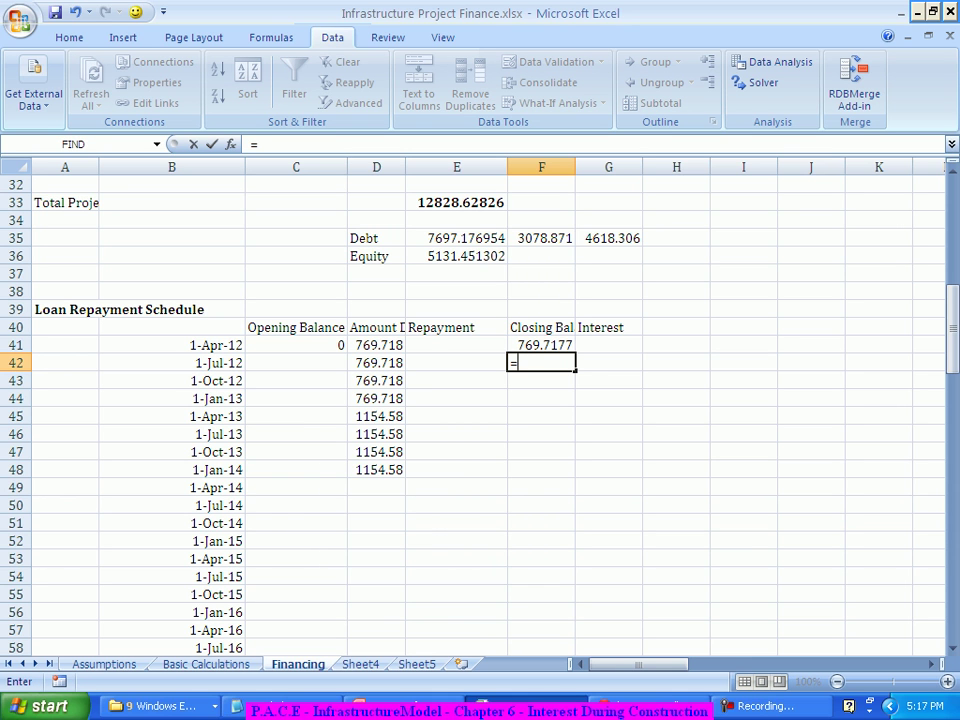
key("Up")
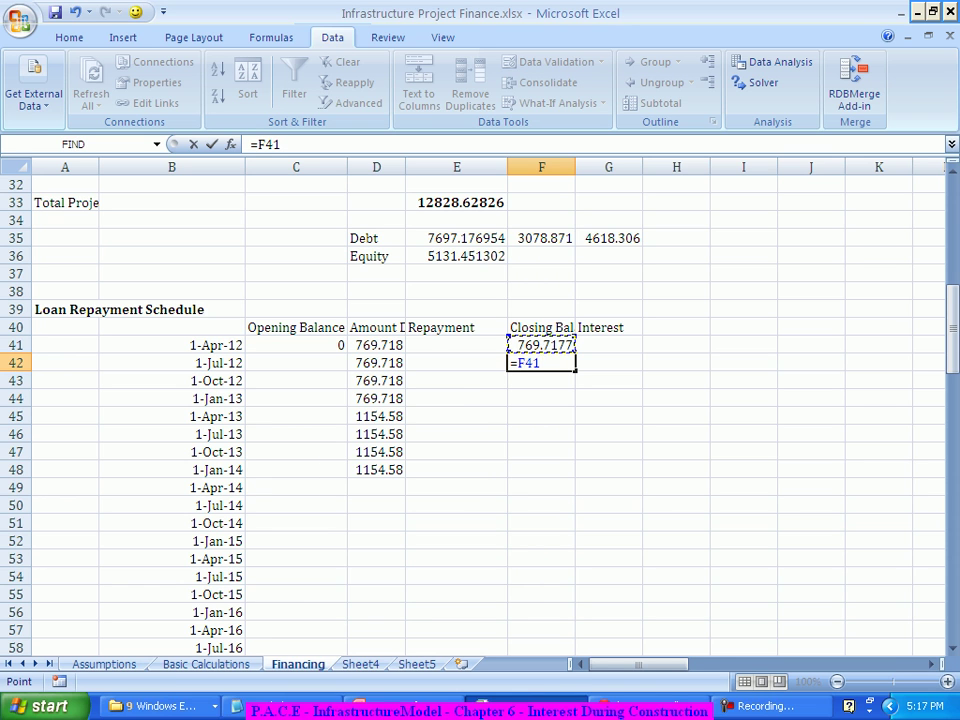
type("+")
key("Left")
key("Left")
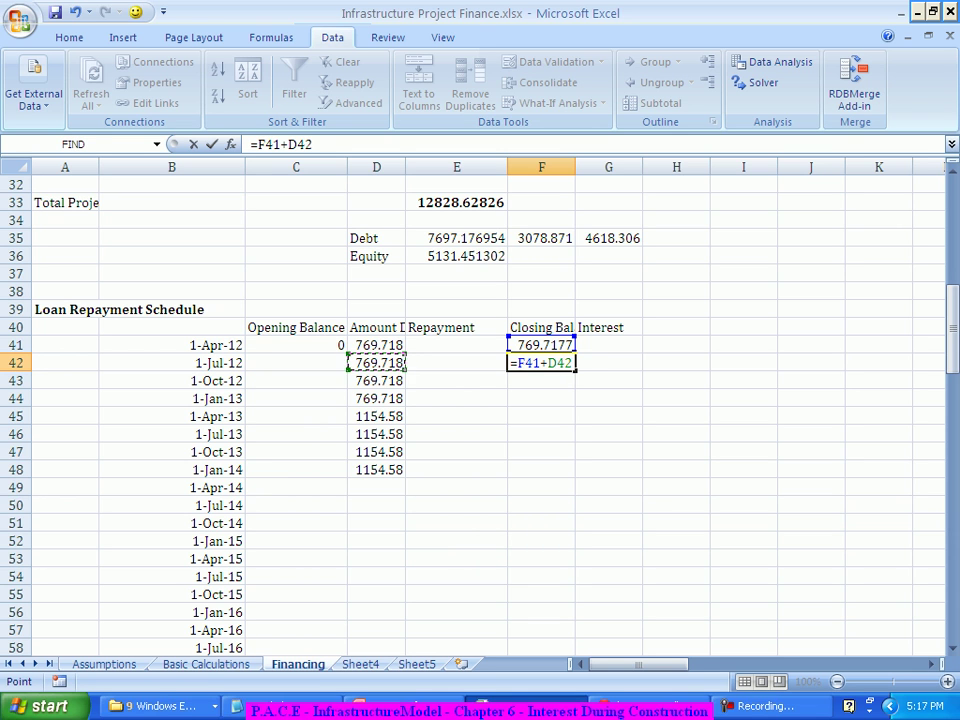
key("Return")
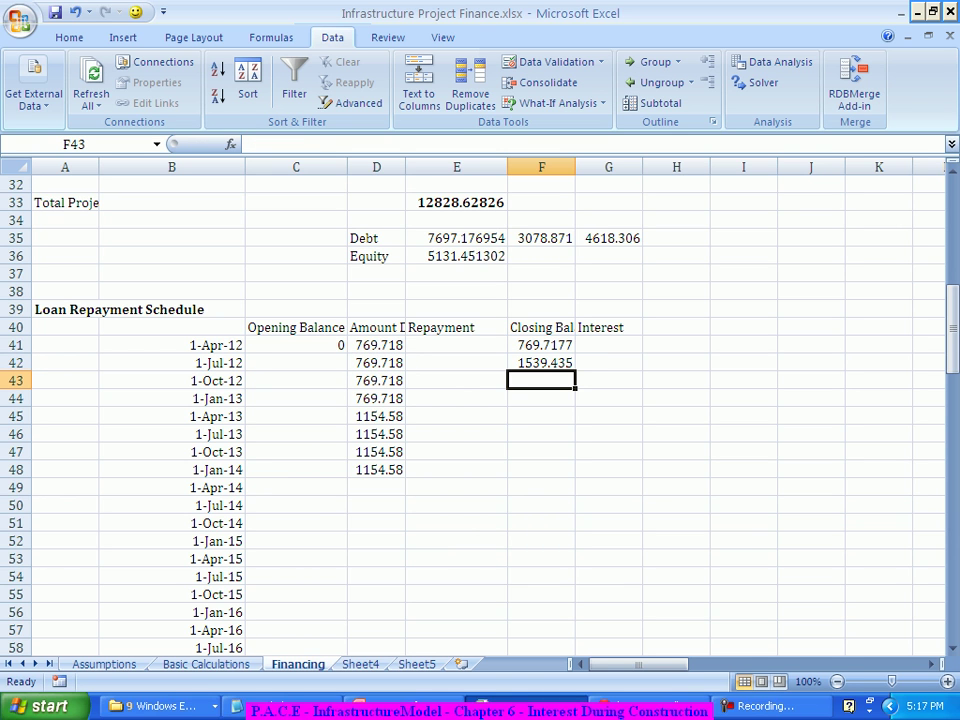
key("Up")
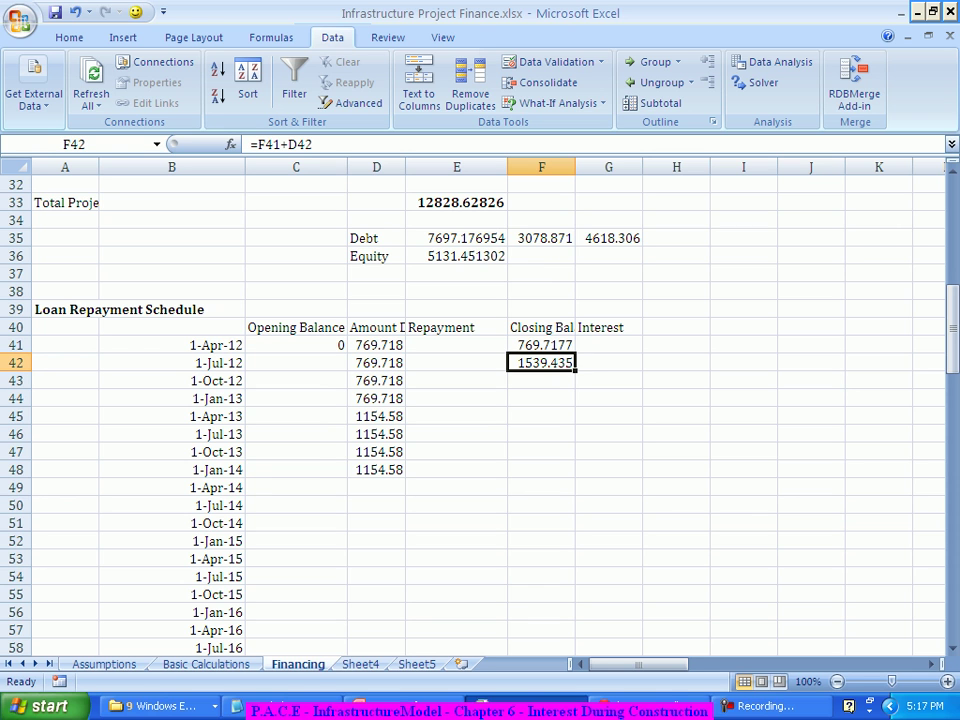
left_click_drag(575, 371, 560, 472)
left_click(608, 434)
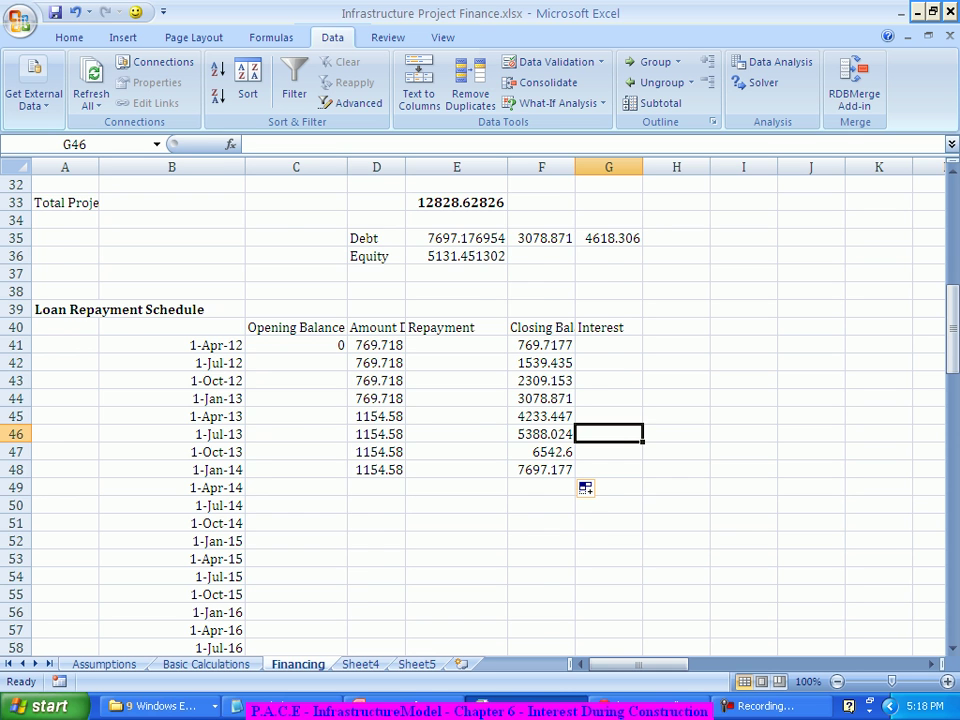
Enter the interest formula =F41*Assumptions!B24*Financing!C18/12 in G41, accepting the proposed bracket correction
scroll(480, 400, "up", 4)
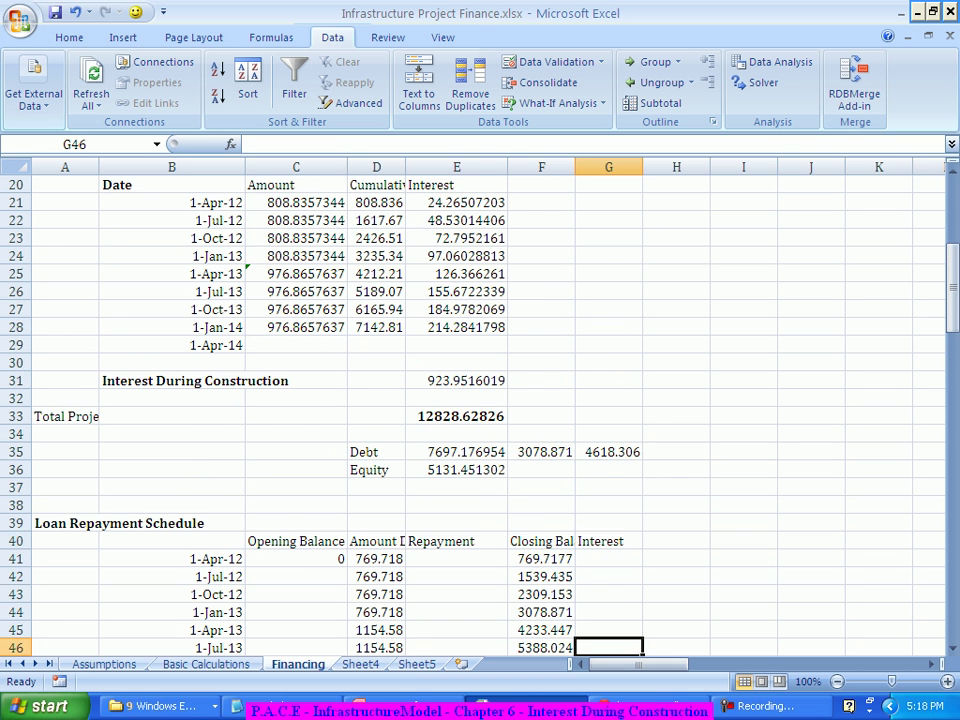
scroll(480, 400, "down", 2)
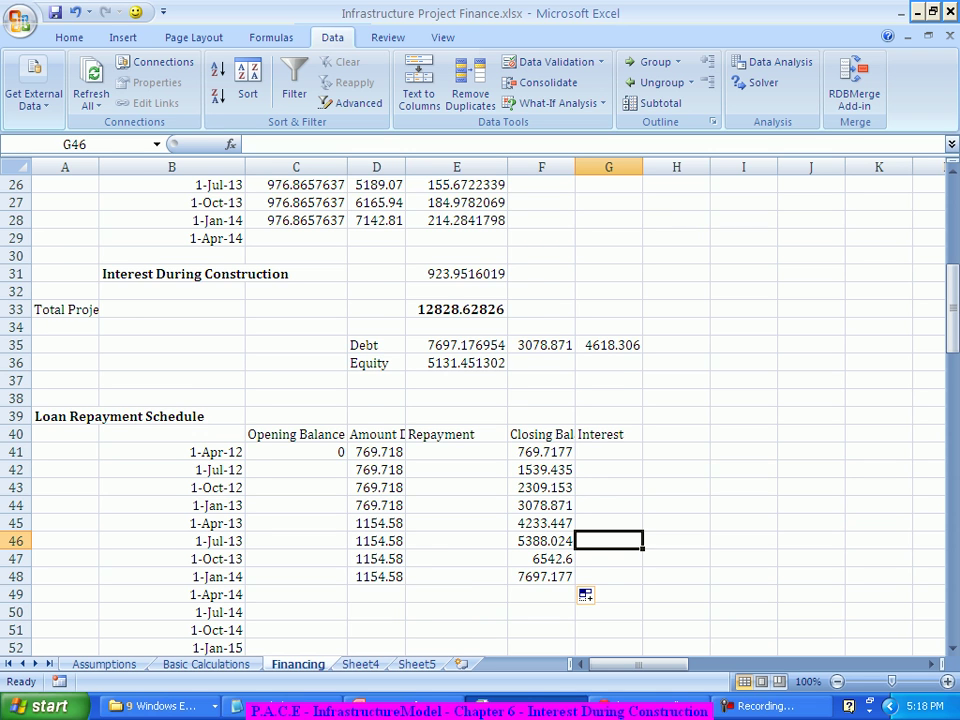
scroll(480, 400, "down", 1)
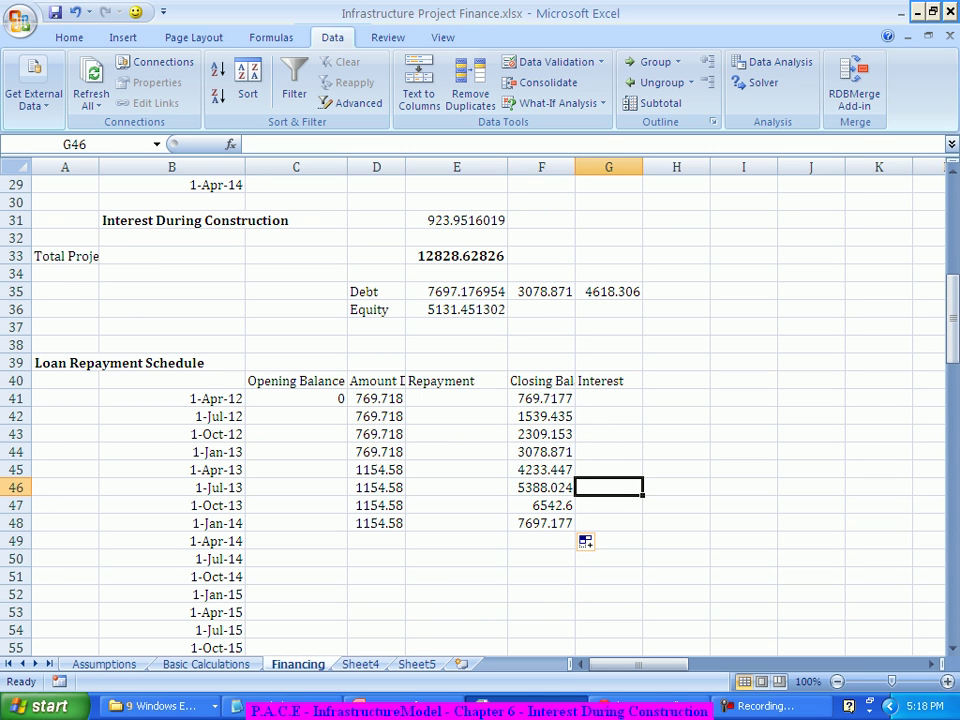
left_click(608, 398)
type("=")
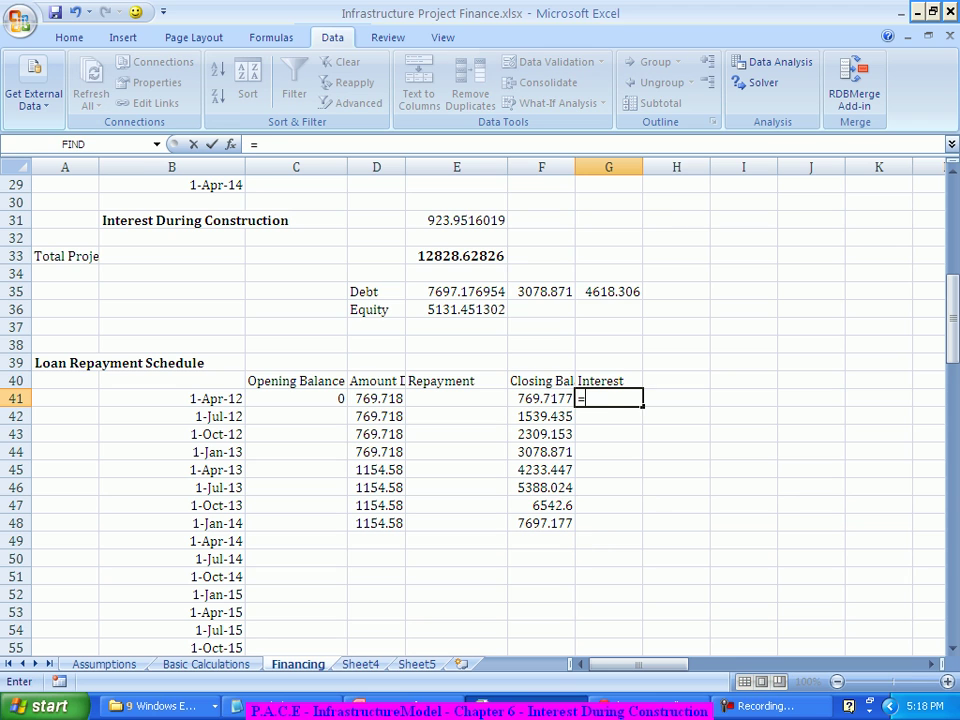
key("Left")
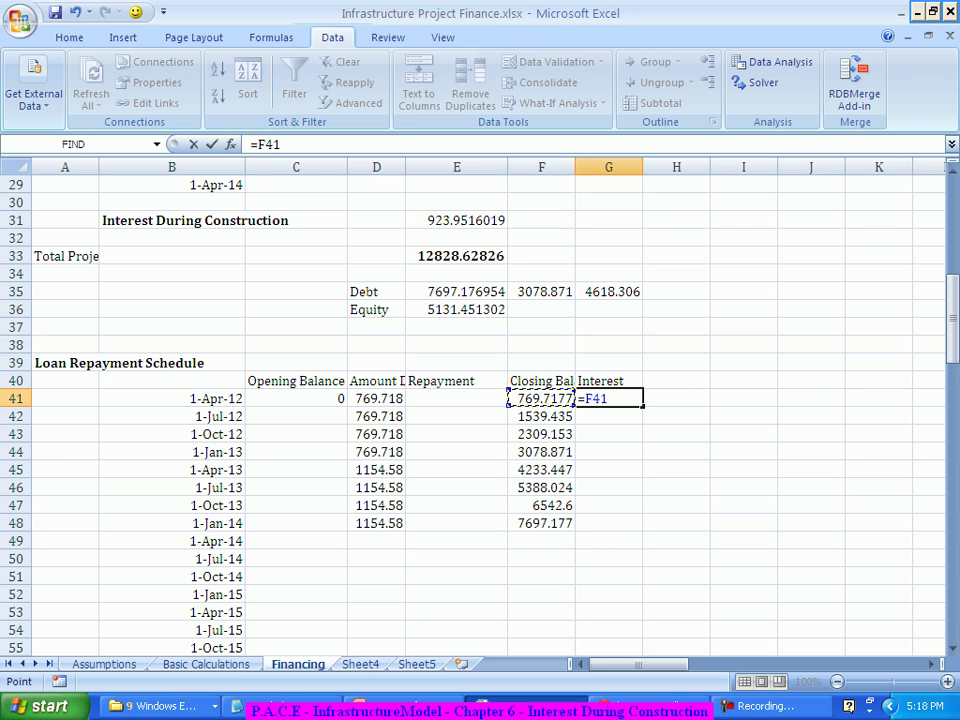
type("*")
left_click(104, 664)
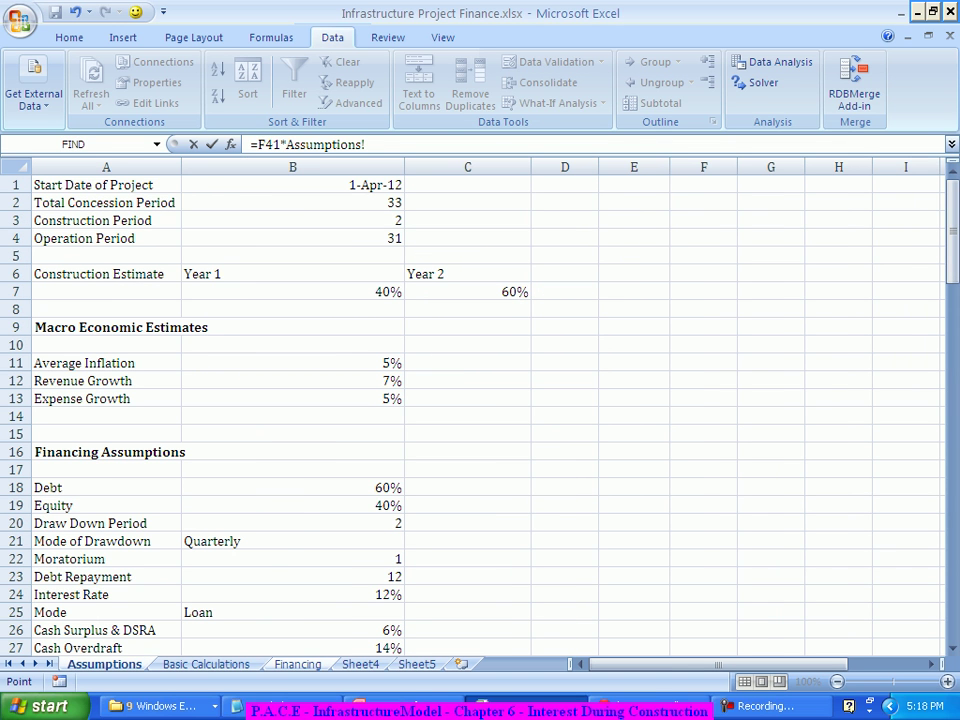
left_click(292, 594)
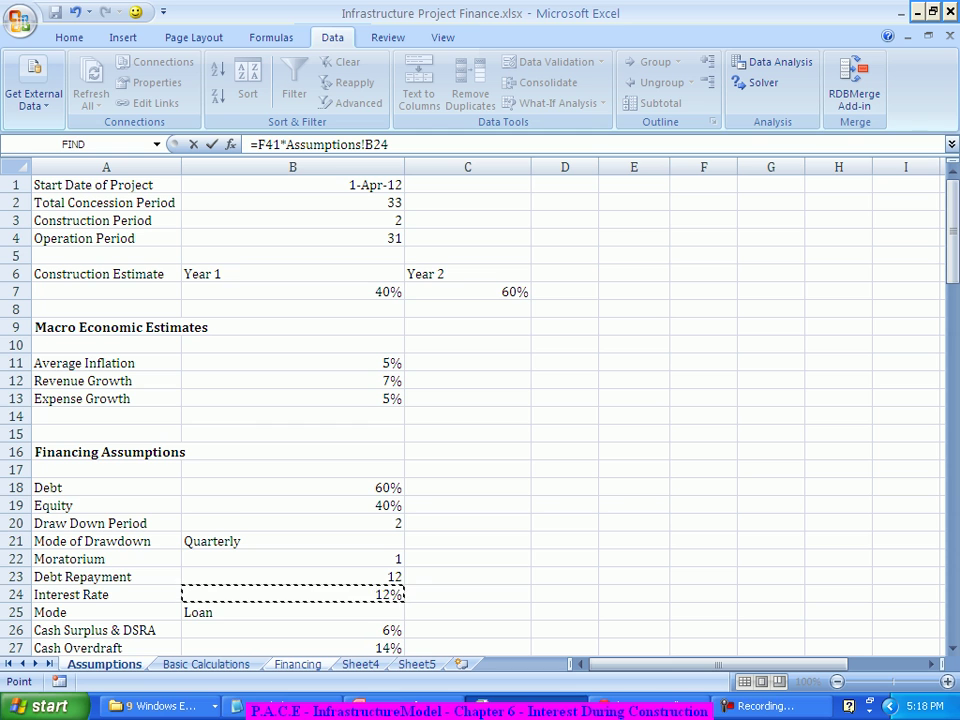
type("*")
left_click(297, 664)
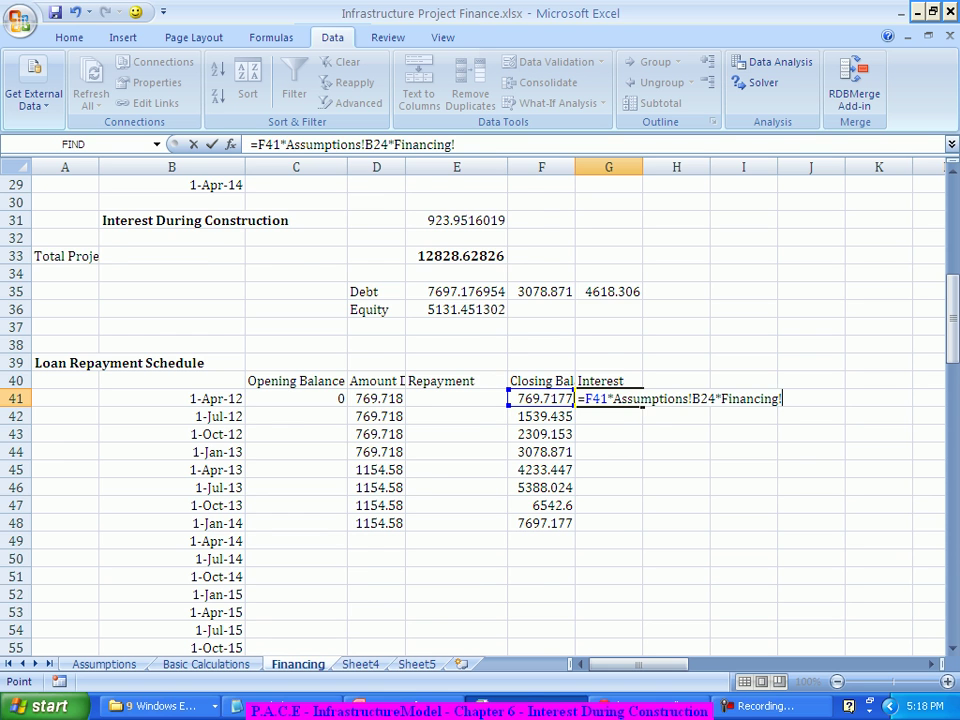
scroll(480, 405, "up", 2)
scroll(480, 400, "up", 3)
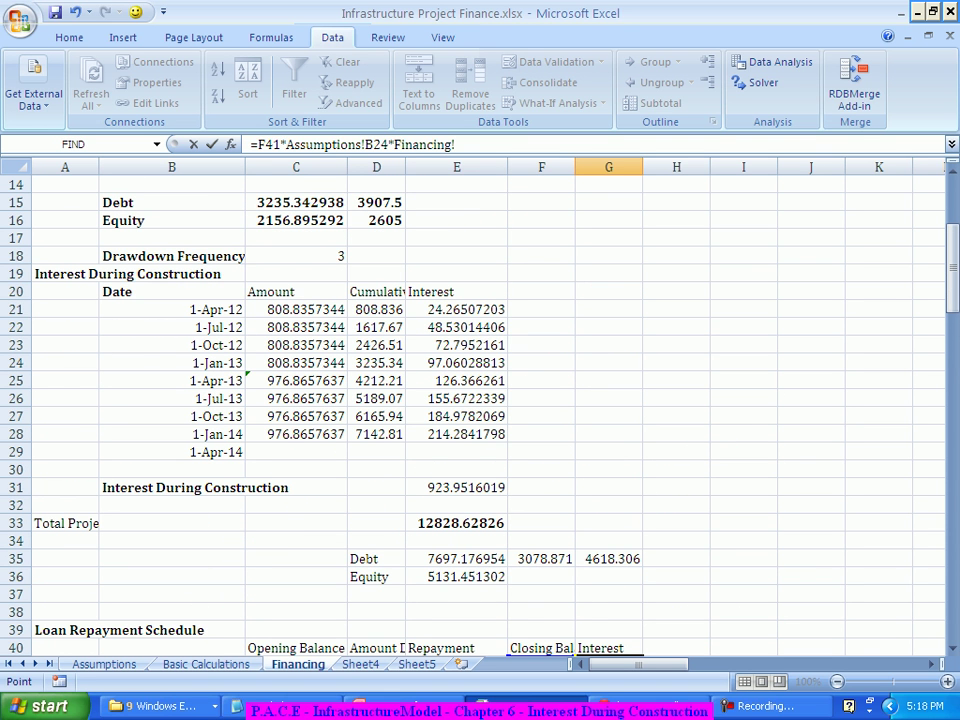
left_click(296, 256)
type("/12)")
key("Return")
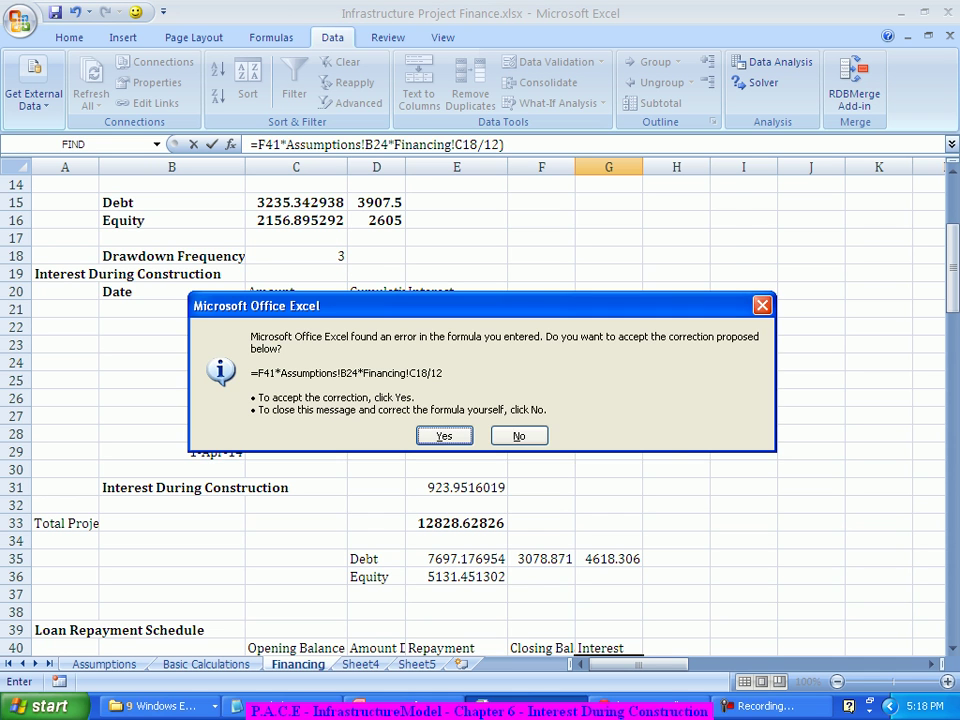
key("Return")
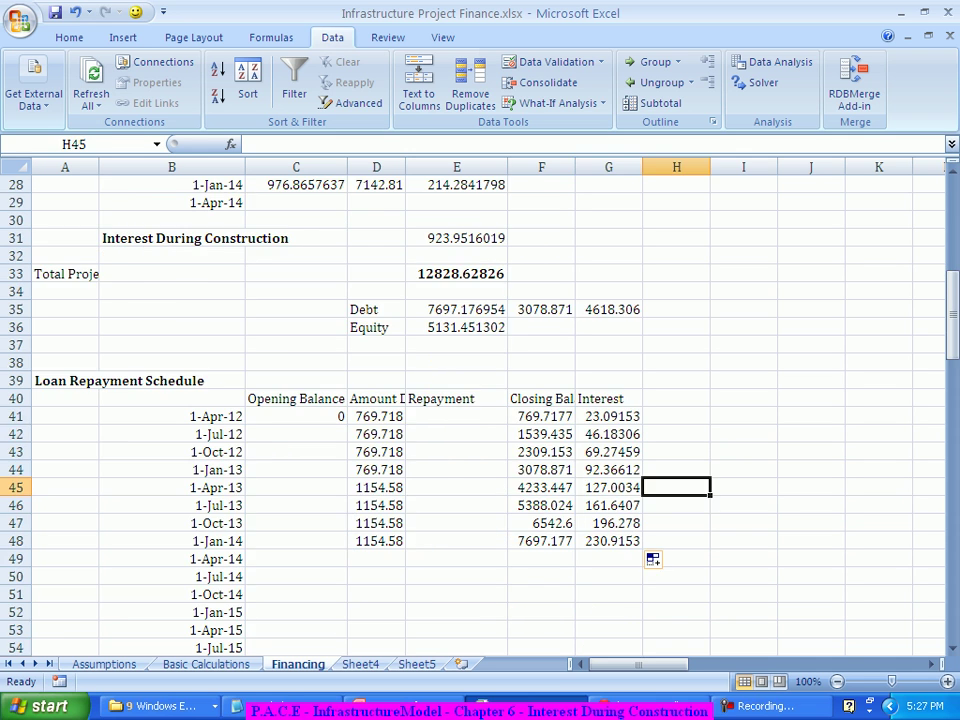
Trace the G48 interest formula to its source on the Assumptions sheet and set the Interest Rate in B24 to 11.5%
left_click(541, 505)
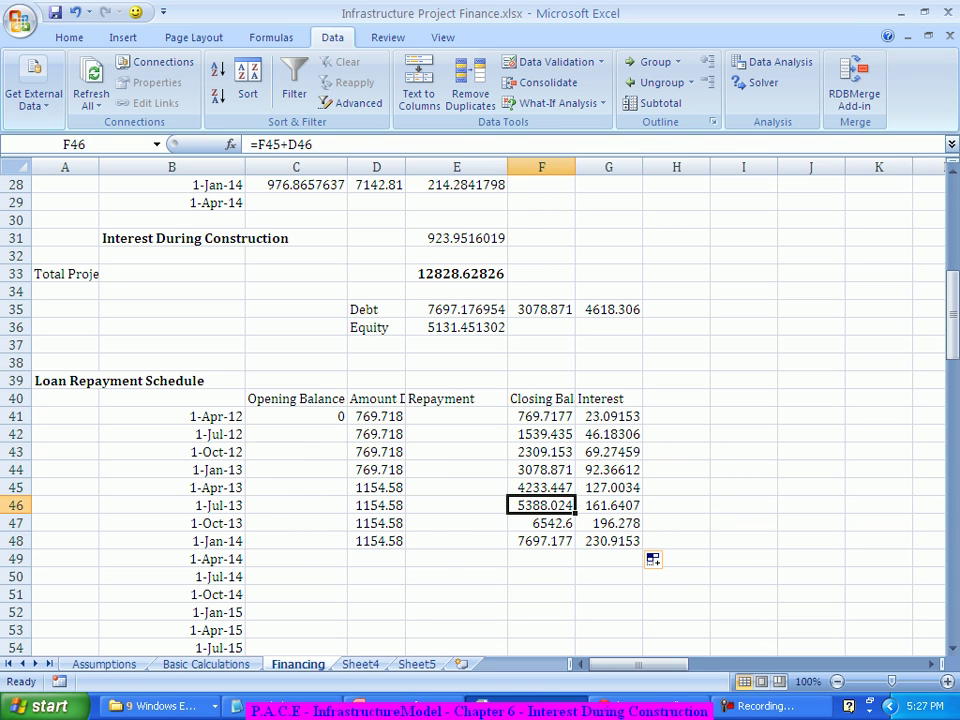
left_click(608, 541)
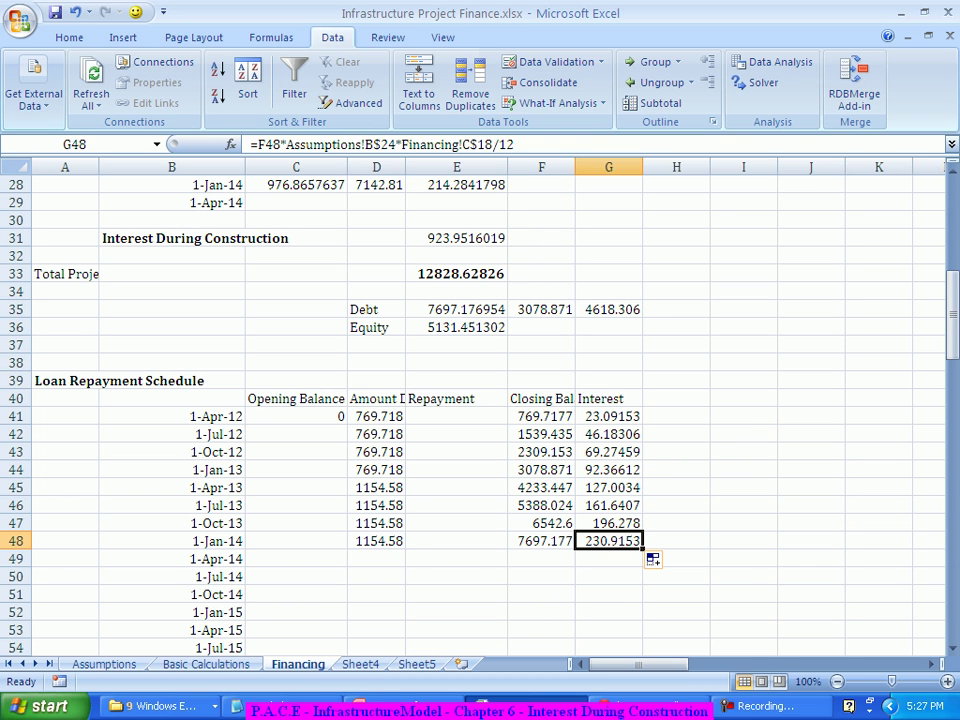
key("ctrl+bracketleft")
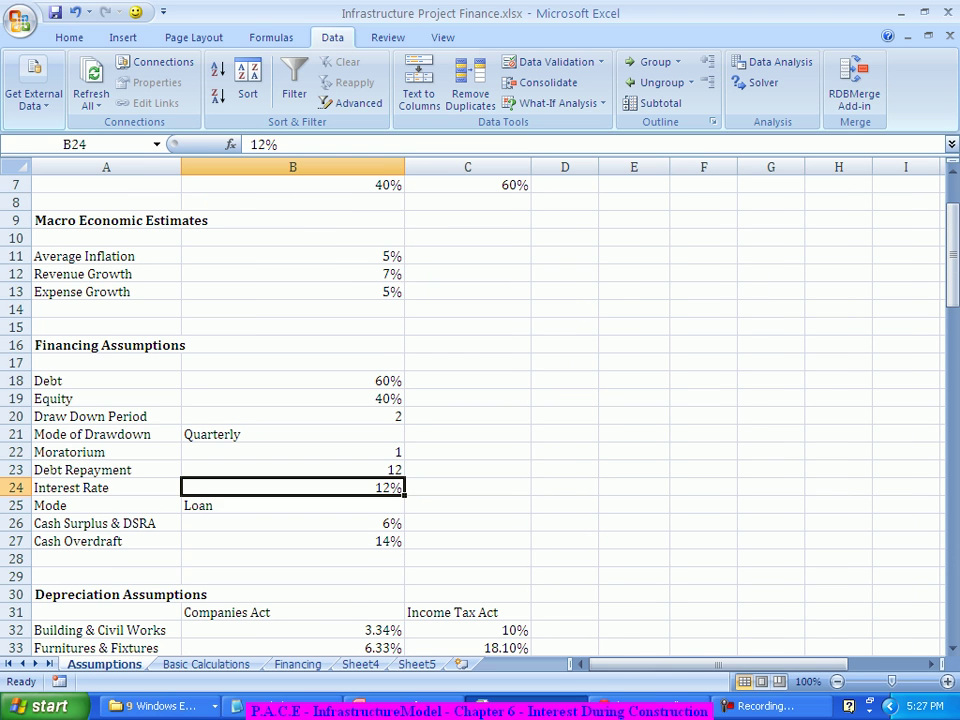
type("11.5")
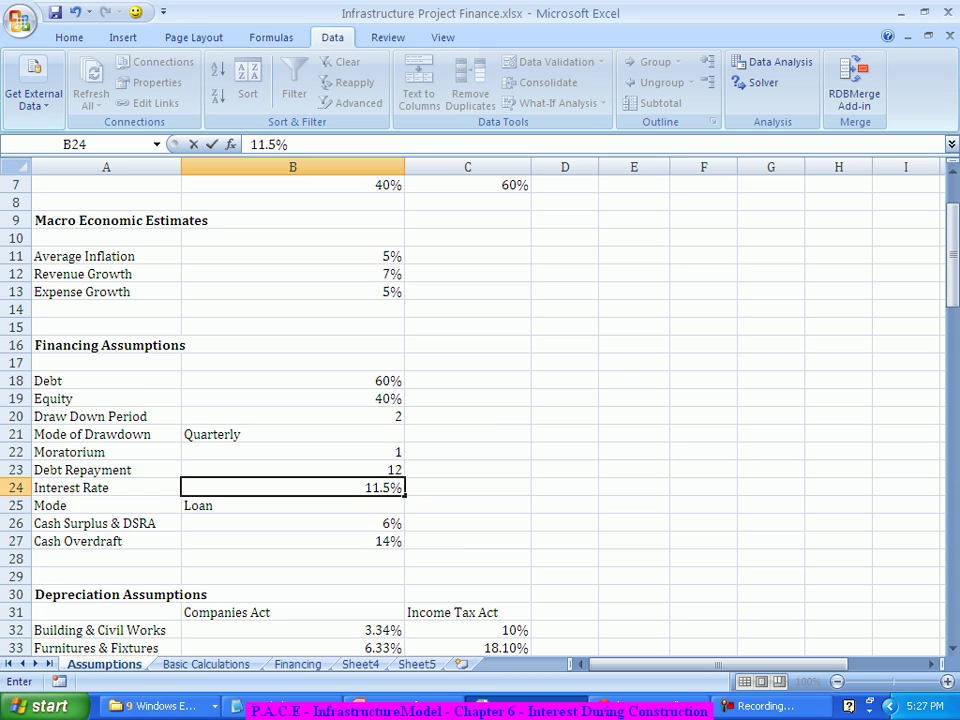
key("Return")
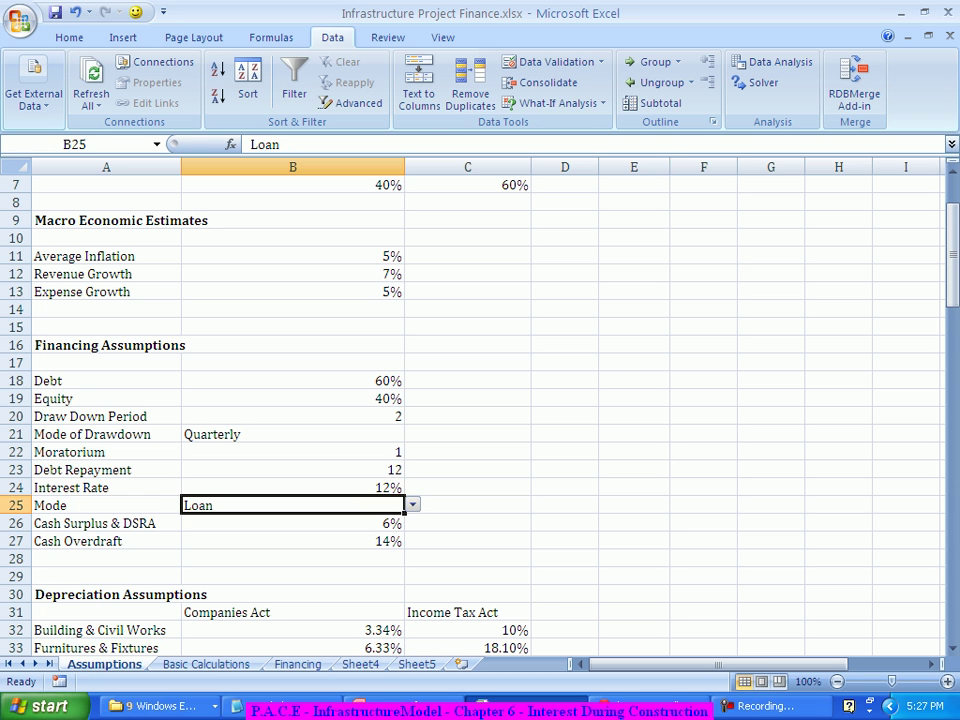
Examine the Interest During Construction and project cost totals on the Financing sheet, and undo the interest rate change
left_click(298, 664)
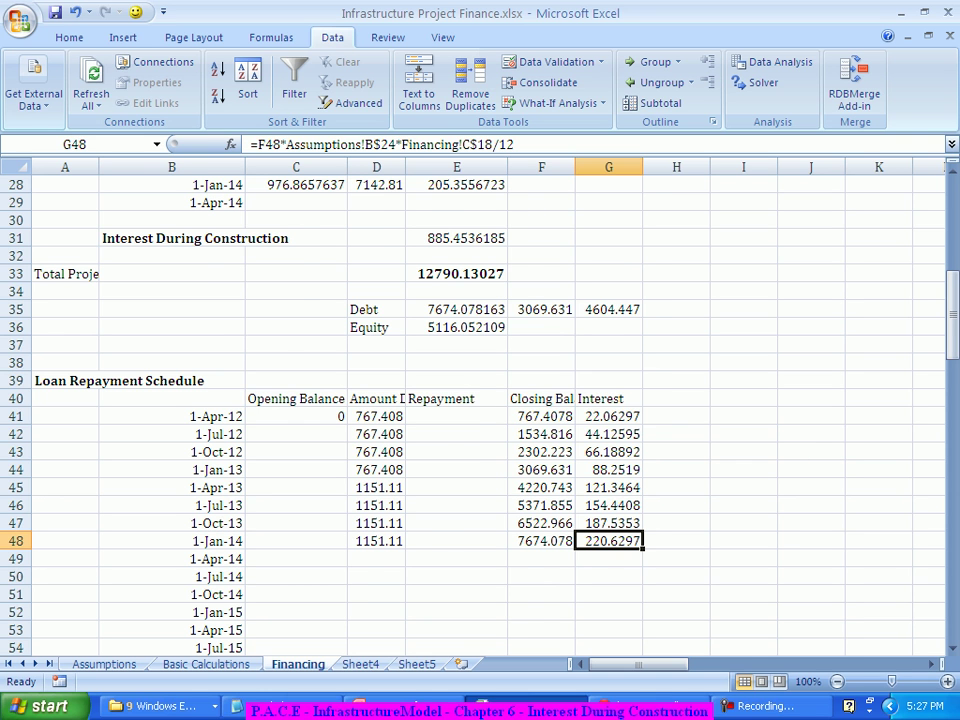
scroll(480, 400, "up", 4)
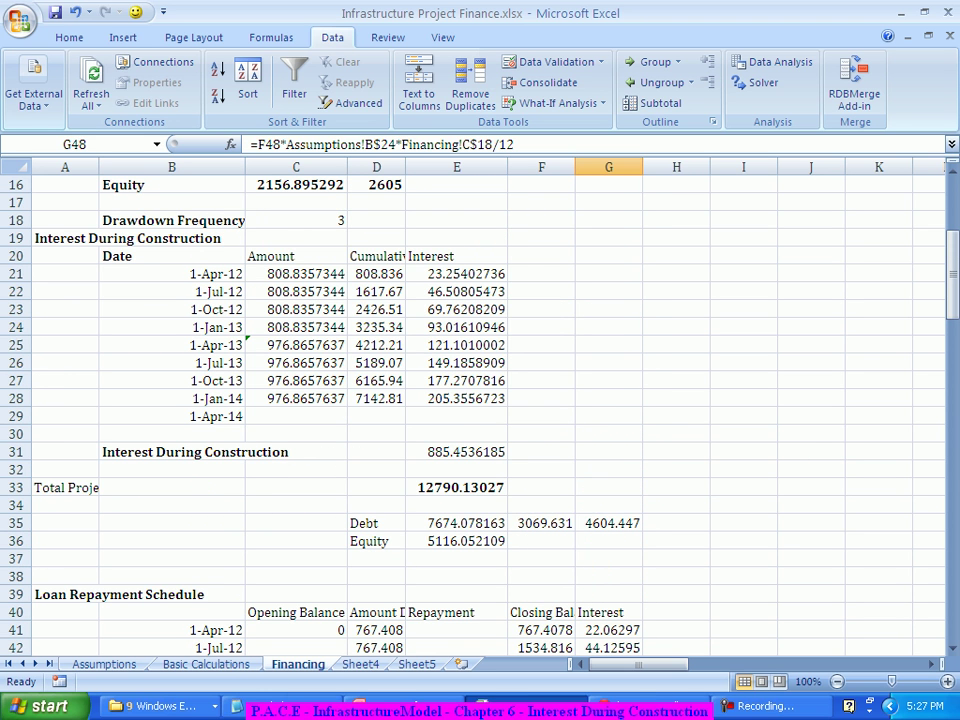
left_click(456, 469)
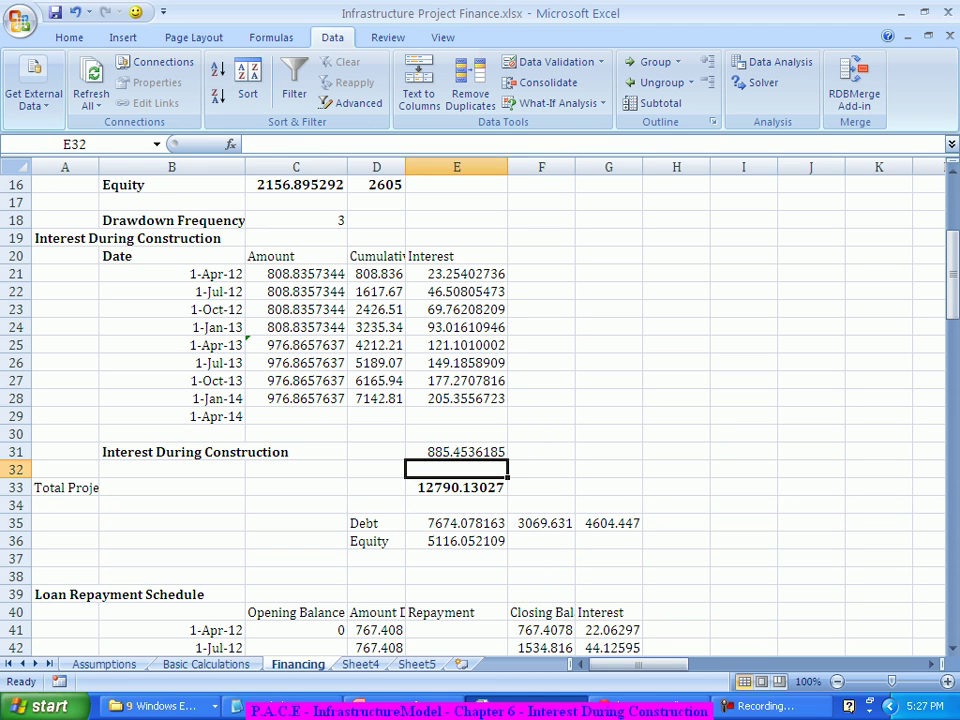
left_click(456, 451)
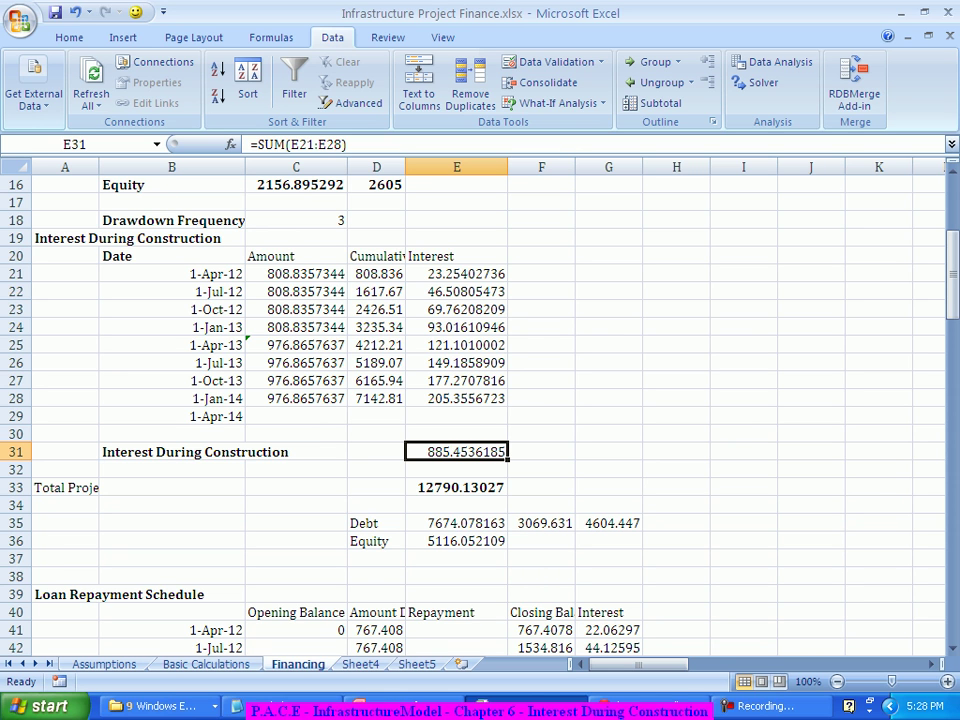
key("ctrl+z")
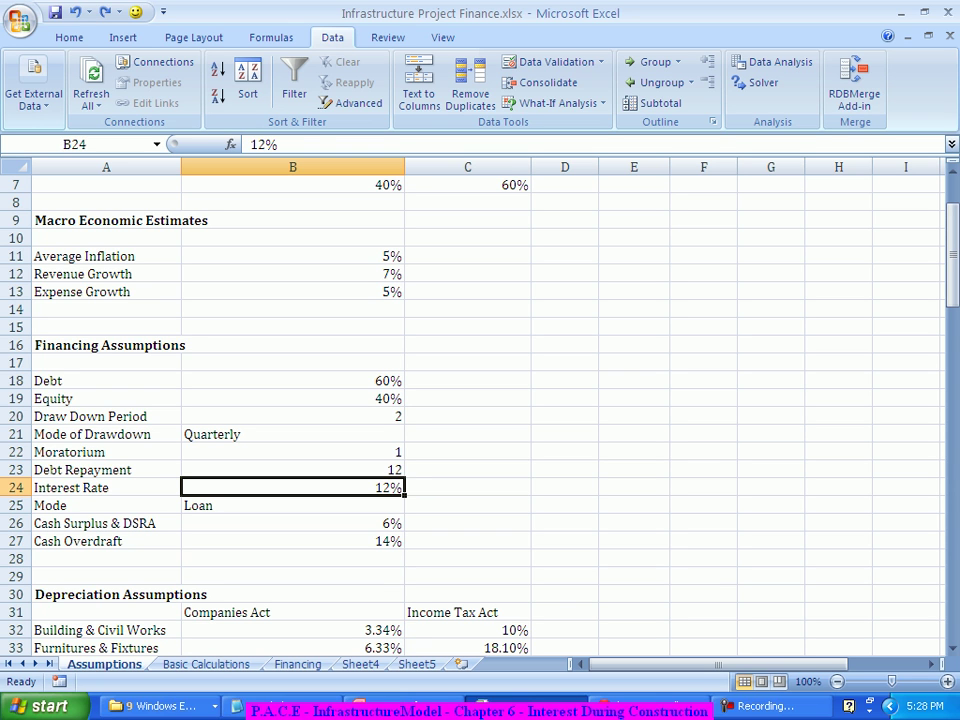
Try an Average Inflation of 7% in B11, examine the Financing sheet's Interest During Construction and project cost, and undo the change
left_click(292, 256)
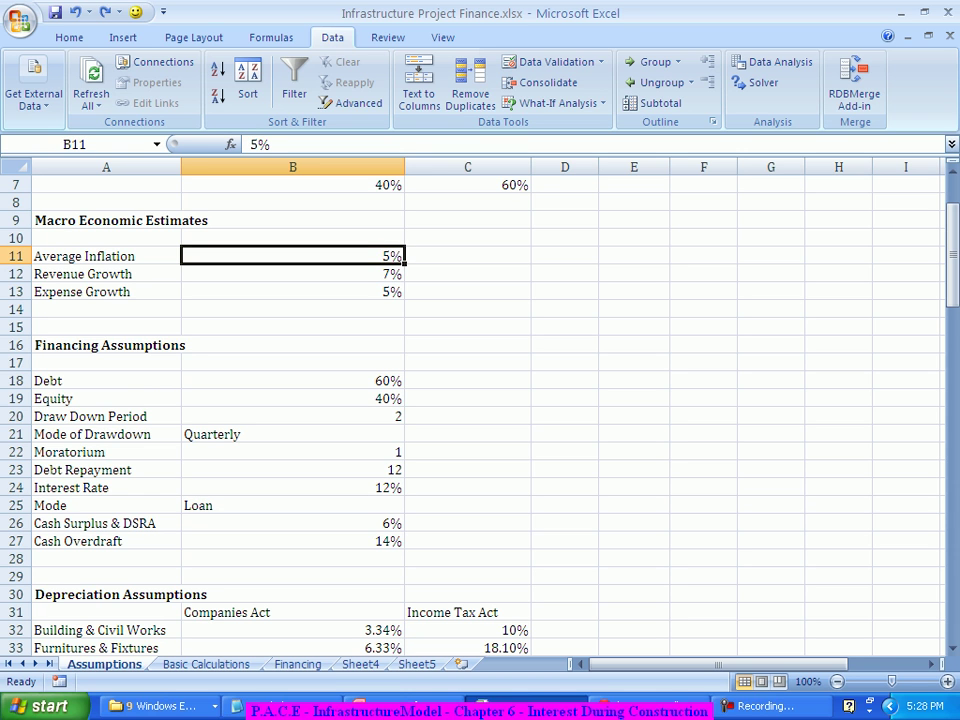
type("7")
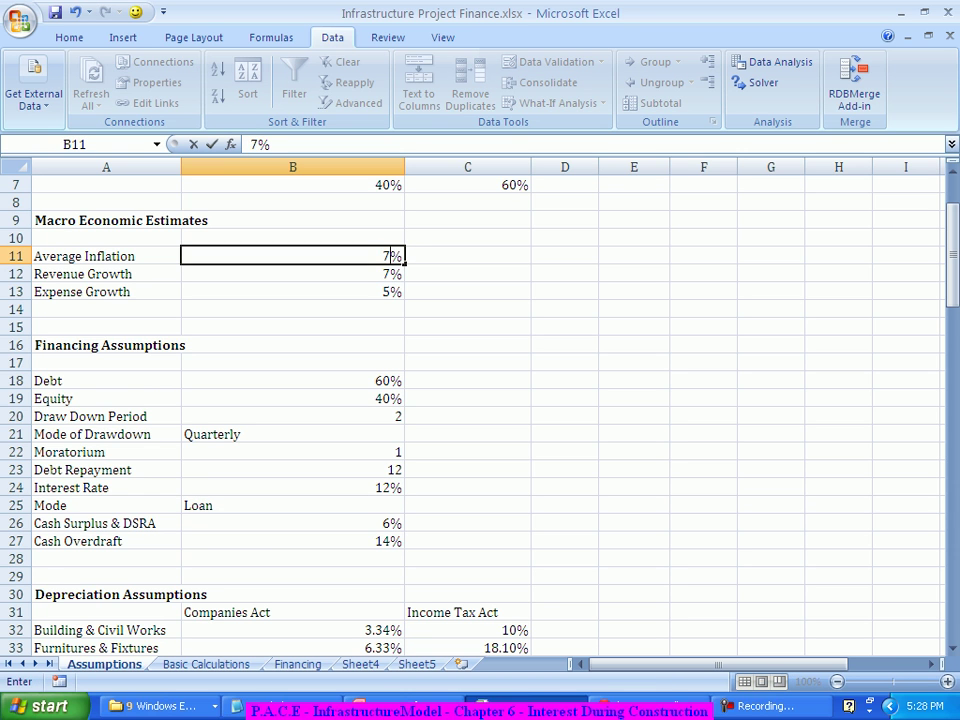
key("Return")
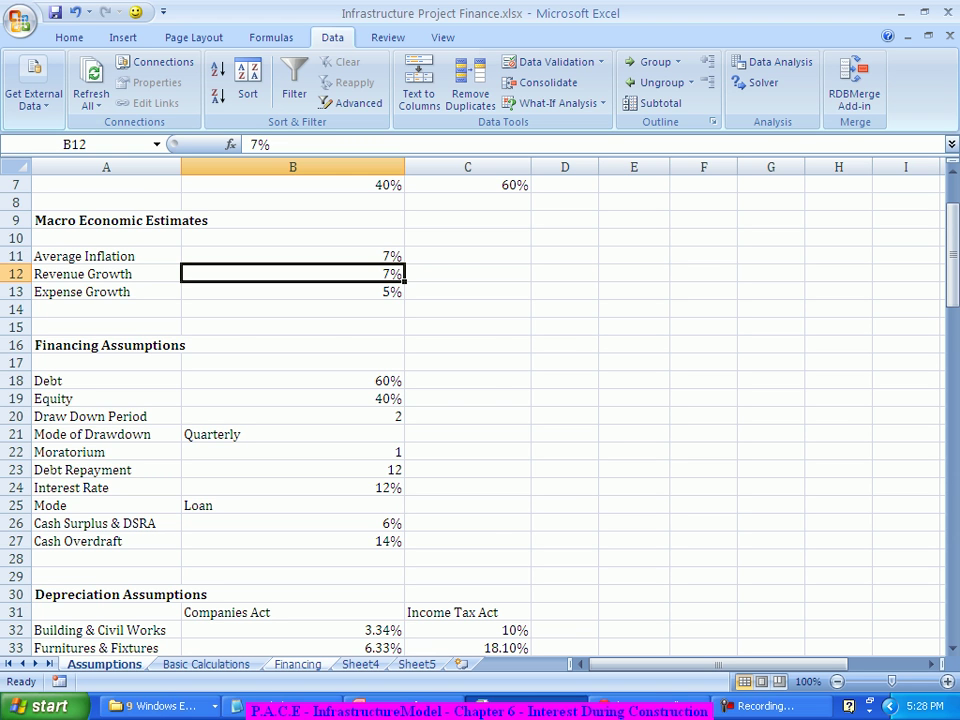
key("ctrl+Page_Down")
key("ctrl+Page_Down")
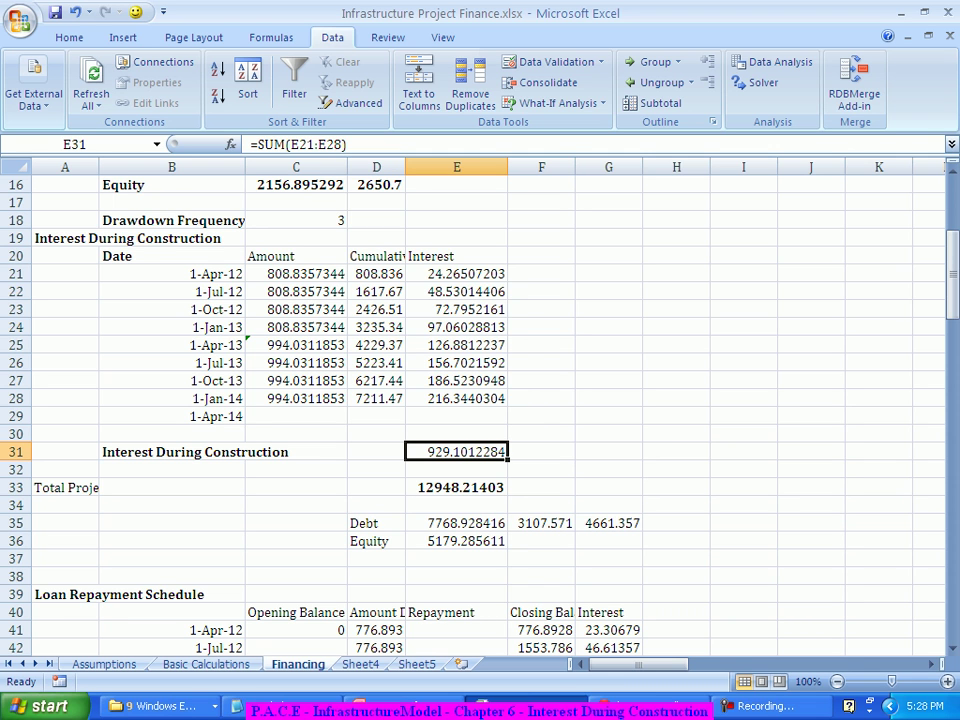
key("ctrl+Page_Up")
key("ctrl+Page_Up")
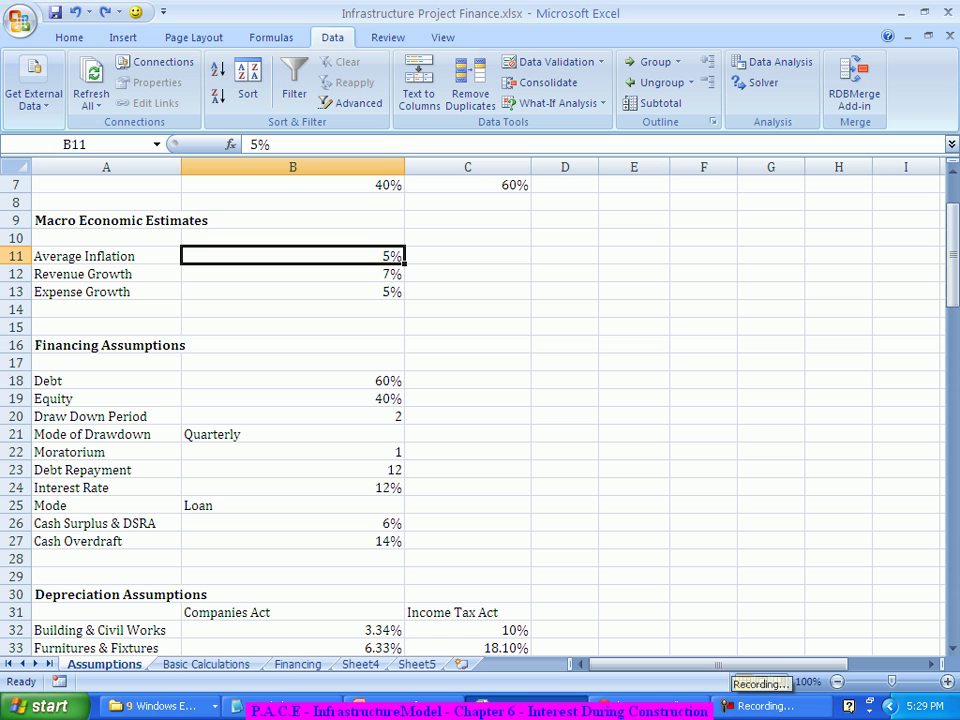
Enter a drawdown amount of 0 in D49 to D52 of the Financing sheet for the moratorium quarters 1-Apr-14 to 1-Jan-15
left_click(467, 558)
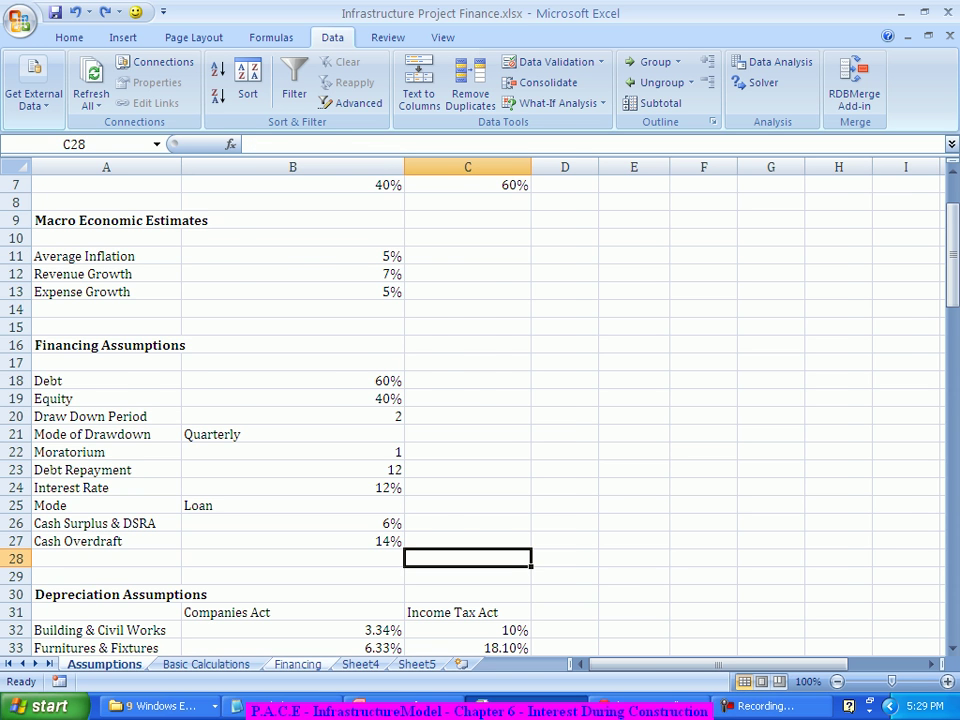
left_click(297, 664)
scroll(480, 410, "down", 3)
scroll(480, 400, "down", 5)
scroll(480, 400, "up", 1)
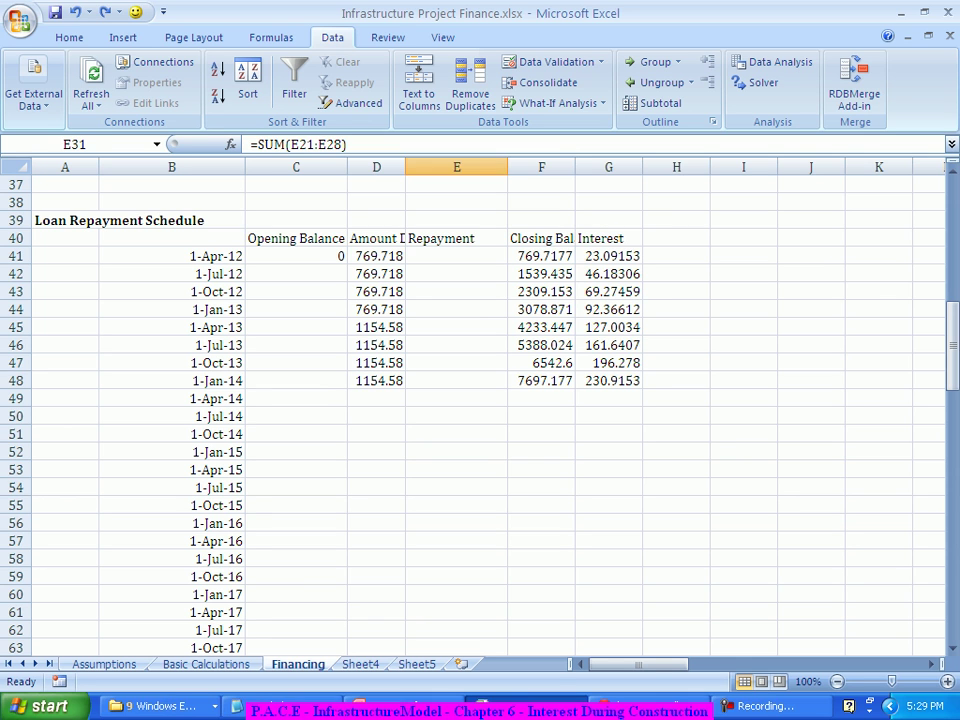
left_click(541, 380)
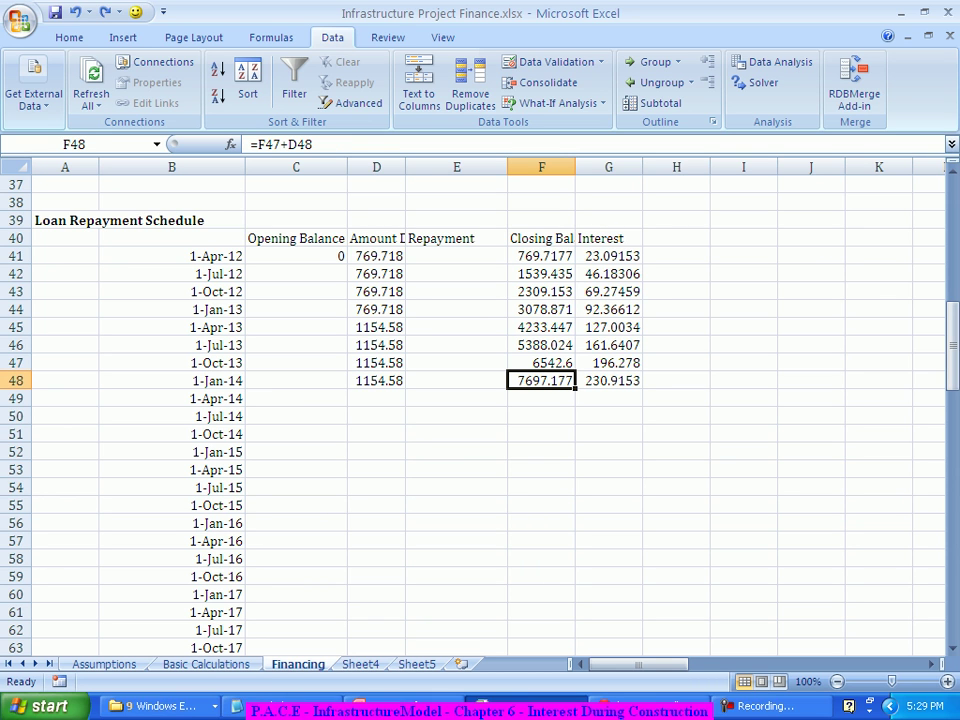
left_click(376, 398)
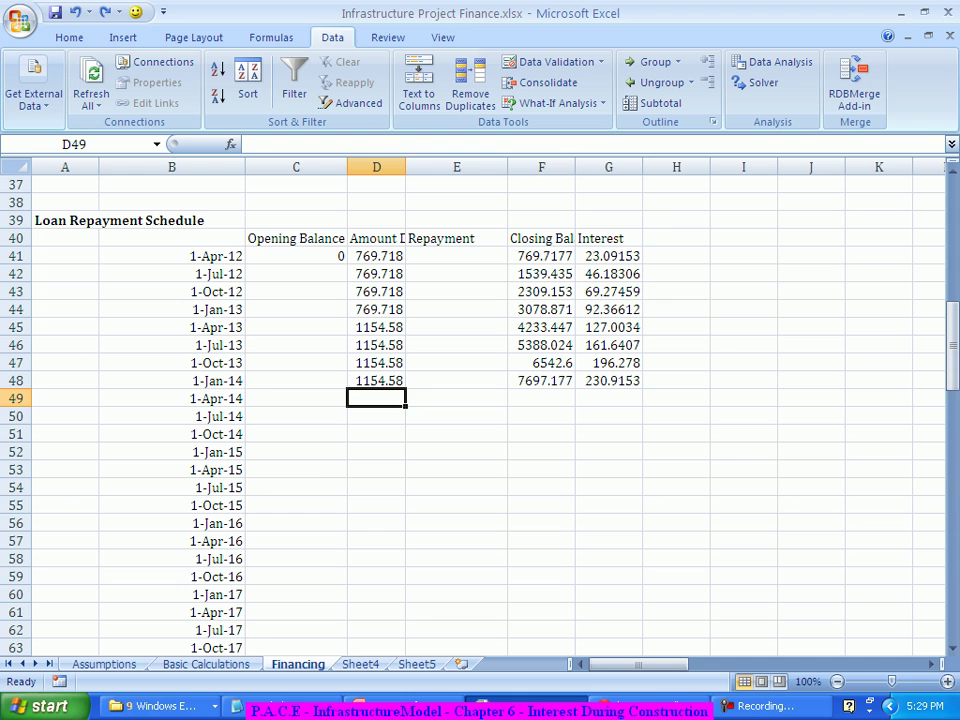
type("0")
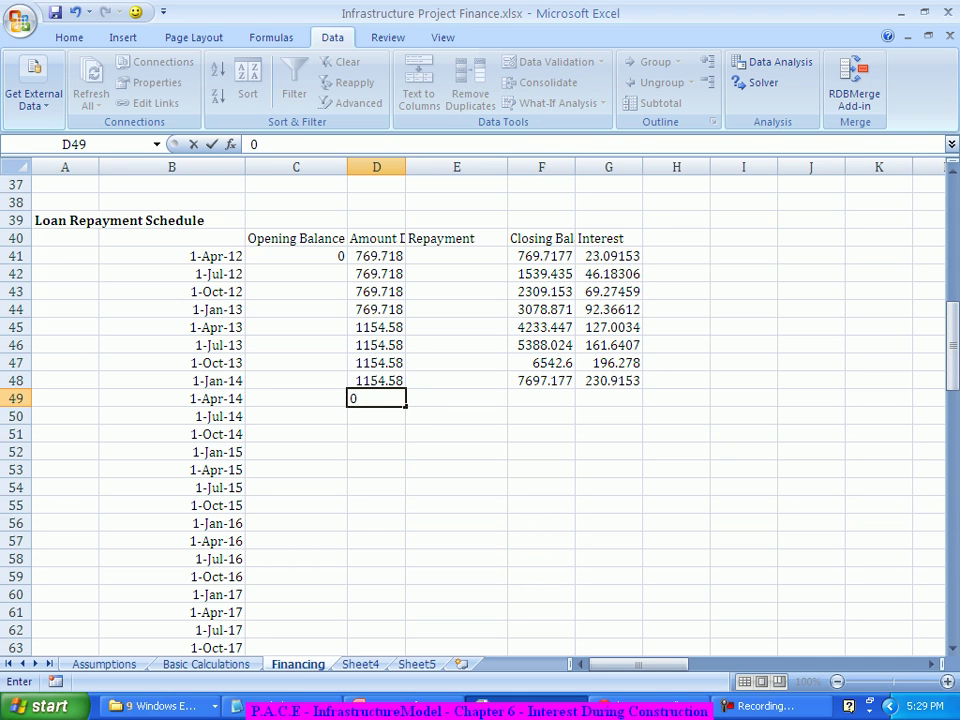
key("Return")
type("0")
key("Return")
type("0")
key("Return")
type("0")
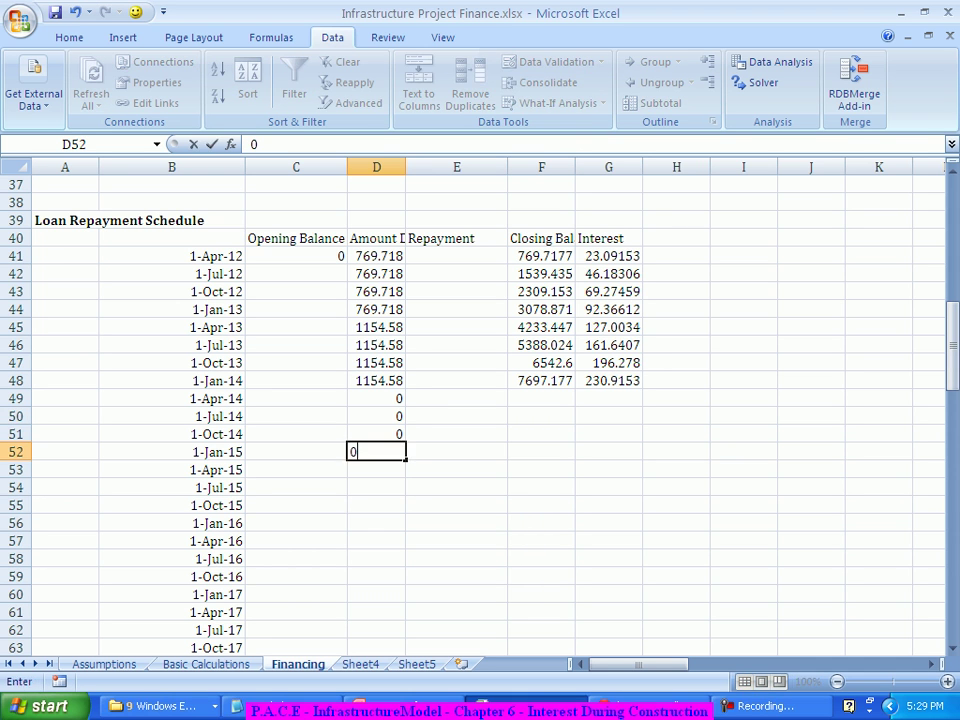
key("Return")
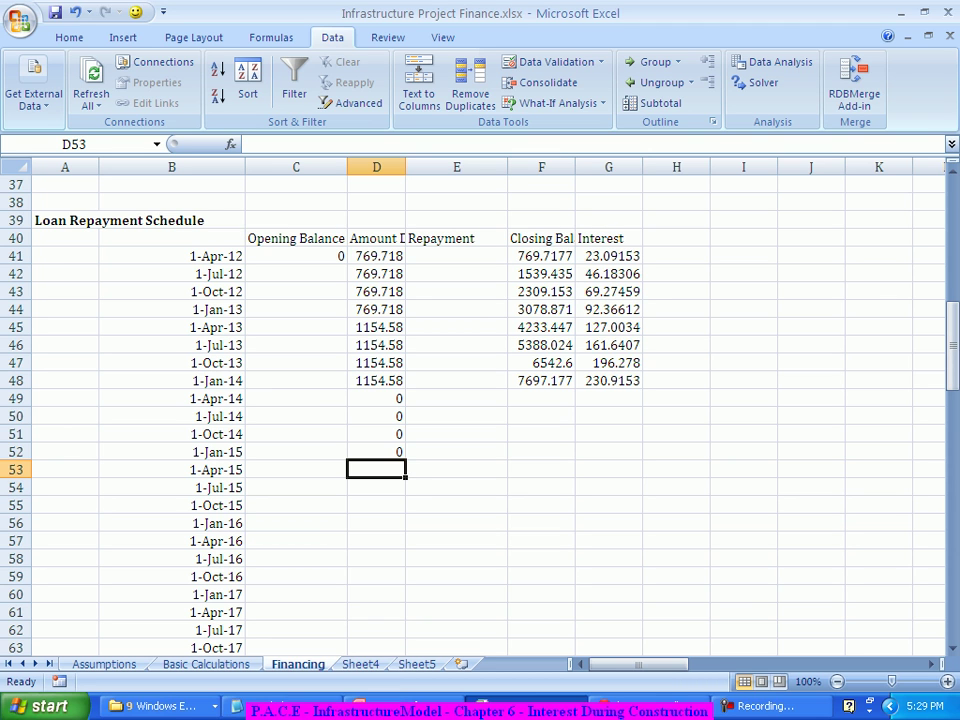
Fill the closing balance formula from F48 down to F52 and review it against the zero drawdowns
left_click(541, 380)
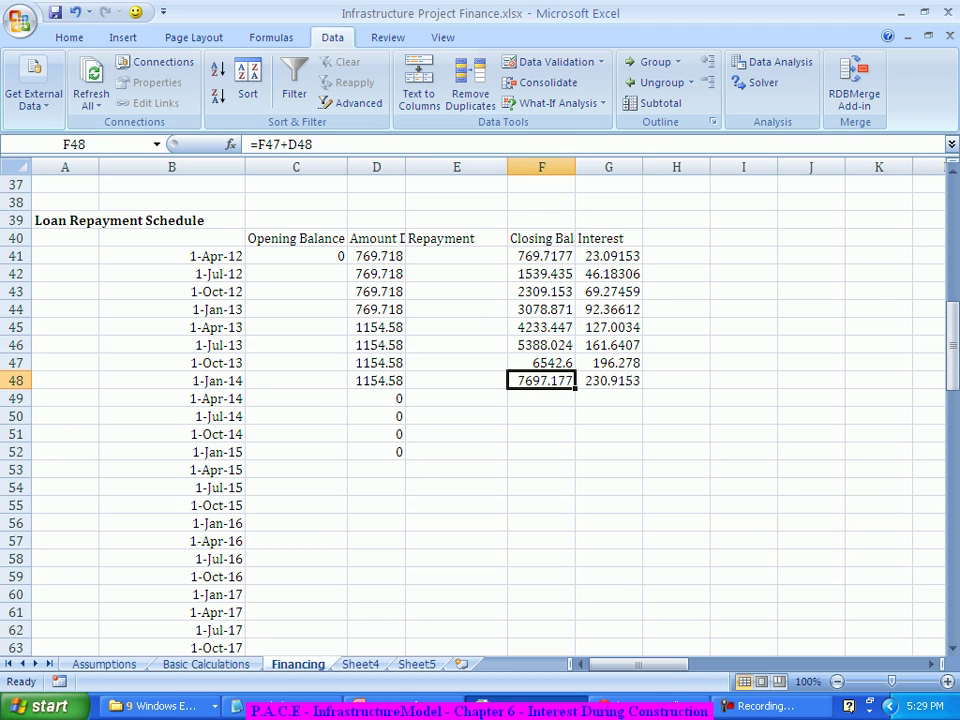
left_click_drag(575, 388, 575, 458)
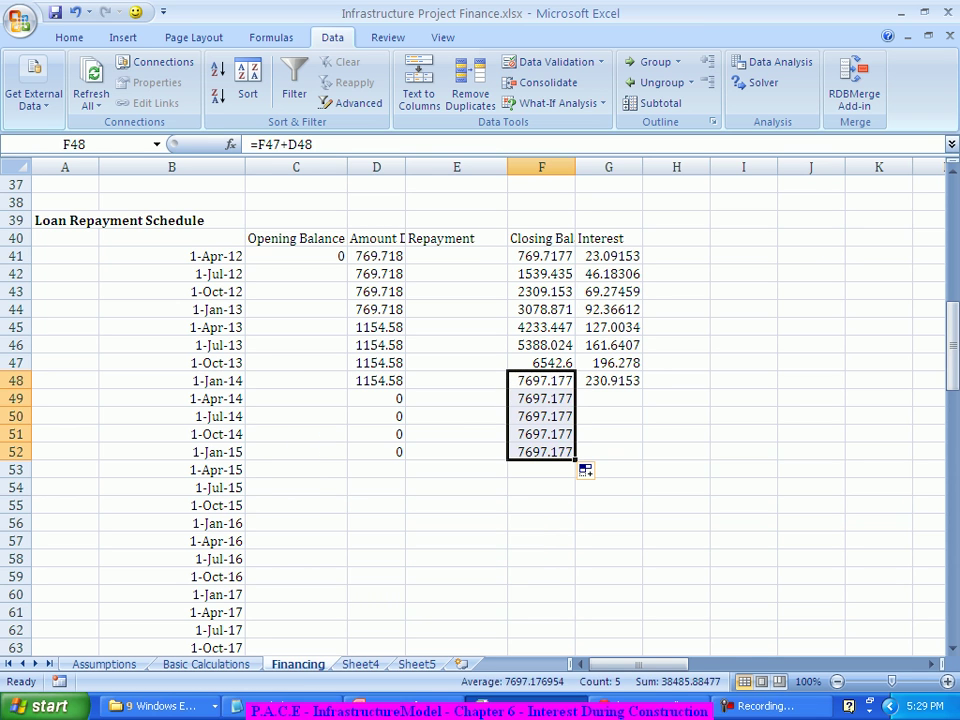
left_click(608, 452)
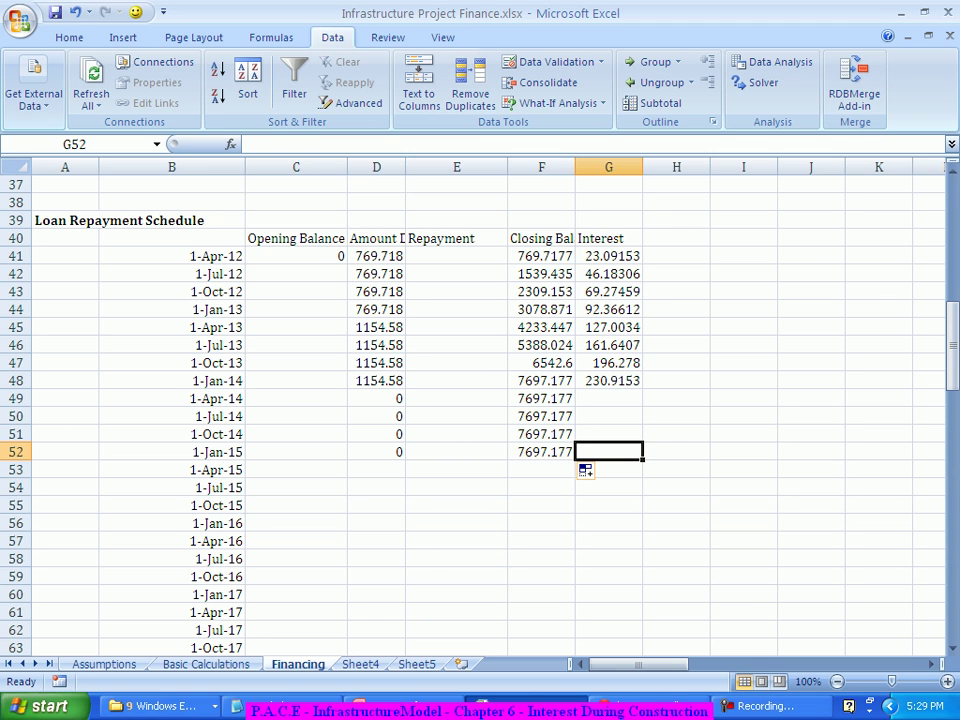
left_click(541, 452)
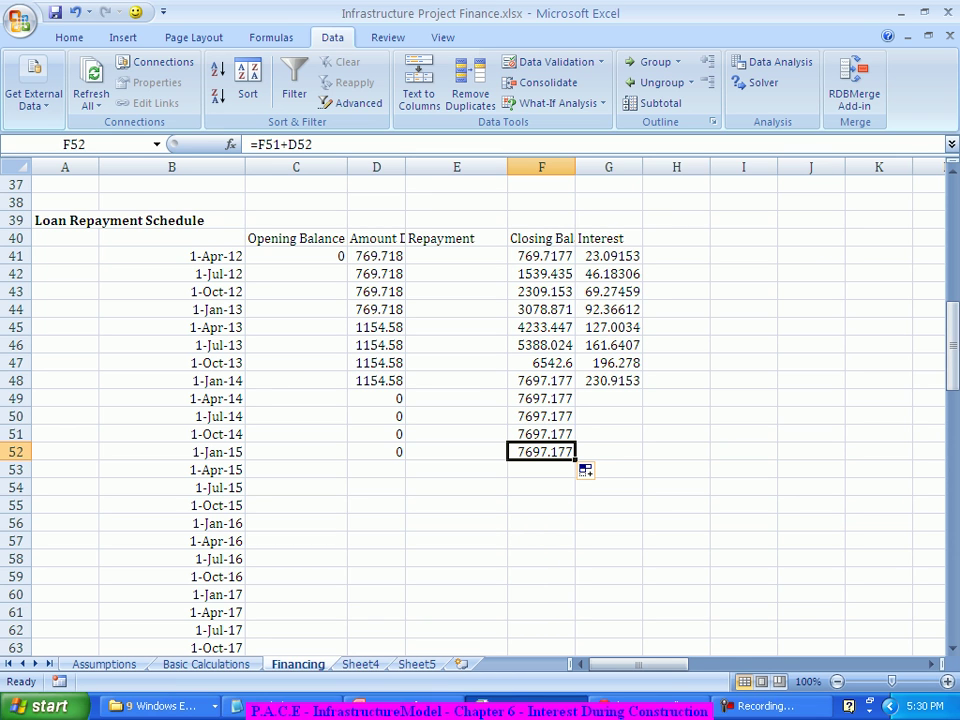
left_click_drag(376, 398, 376, 452)
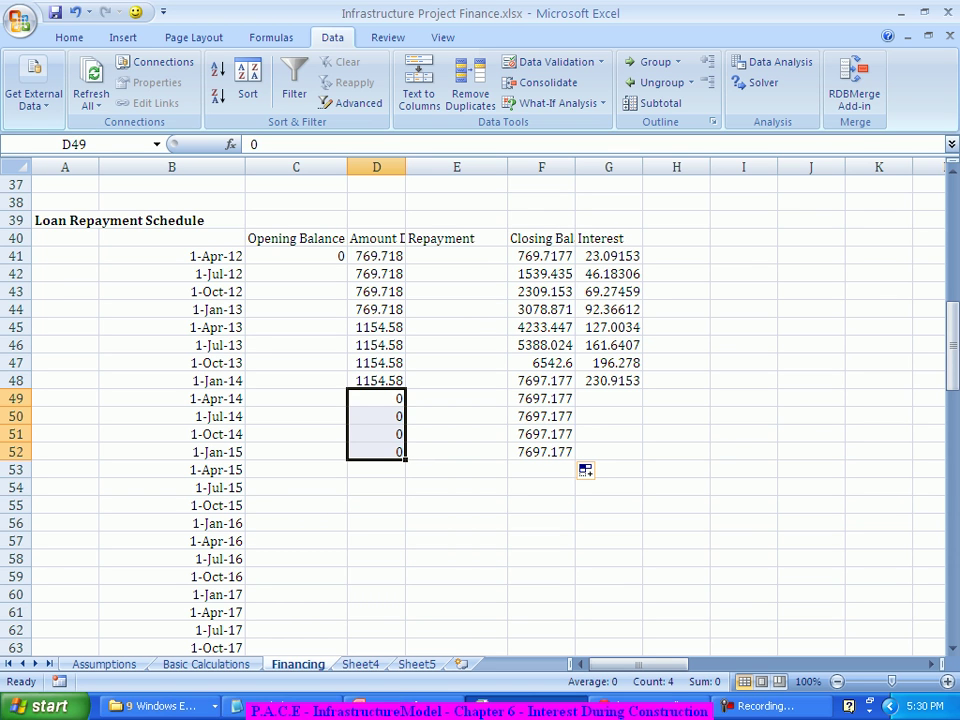
left_click(541, 452)
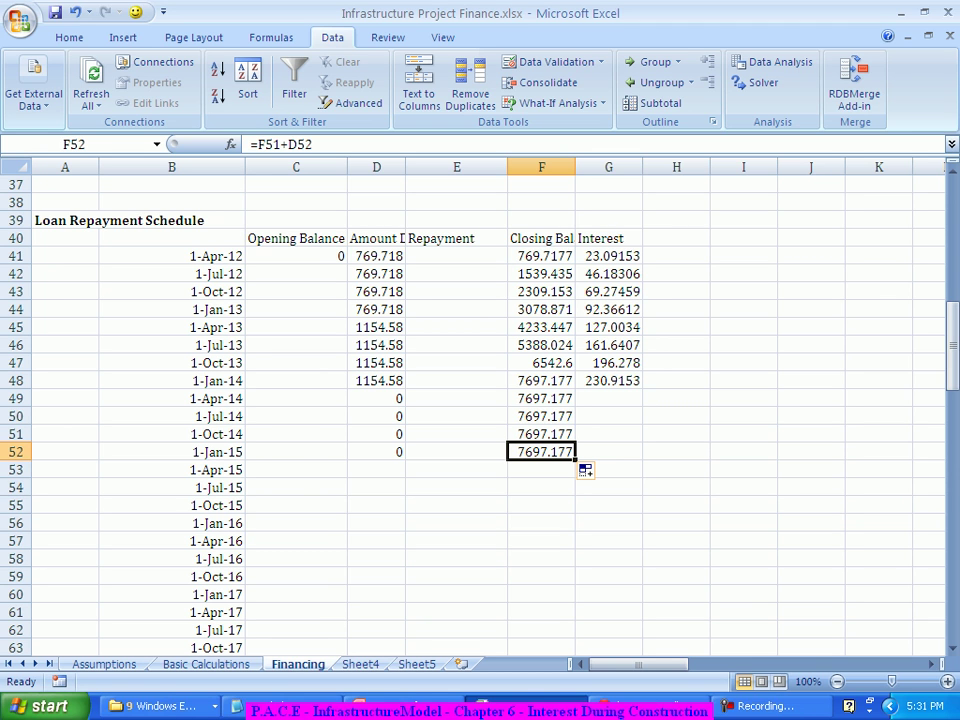
Enter the label EYI in I52, beside the 1-Jan-15 row of the loan schedule
left_click(930, 664)
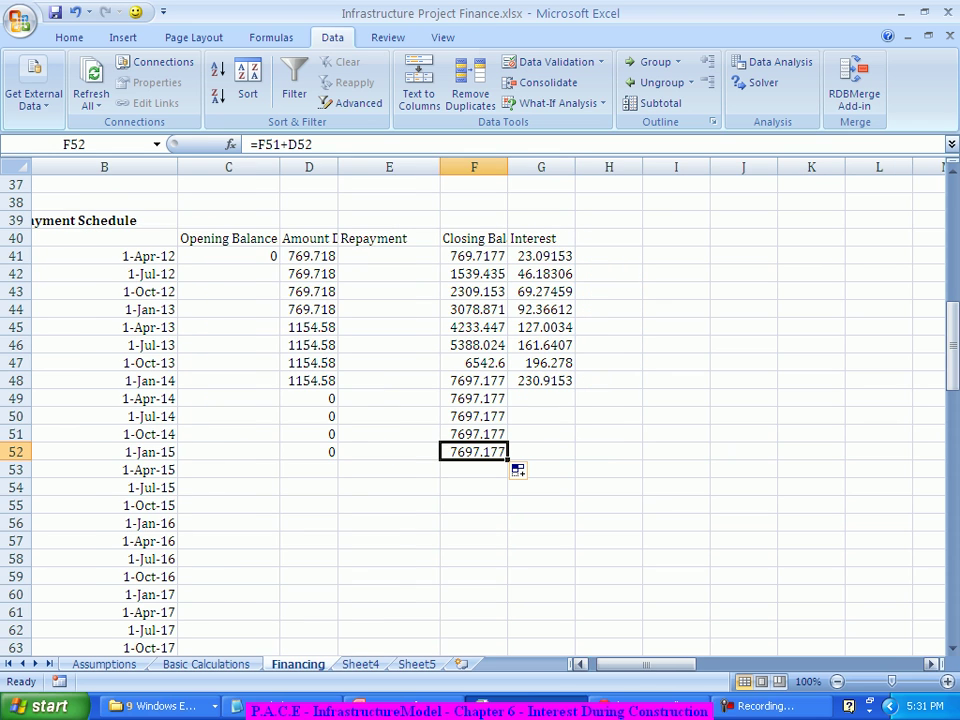
left_click(676, 451)
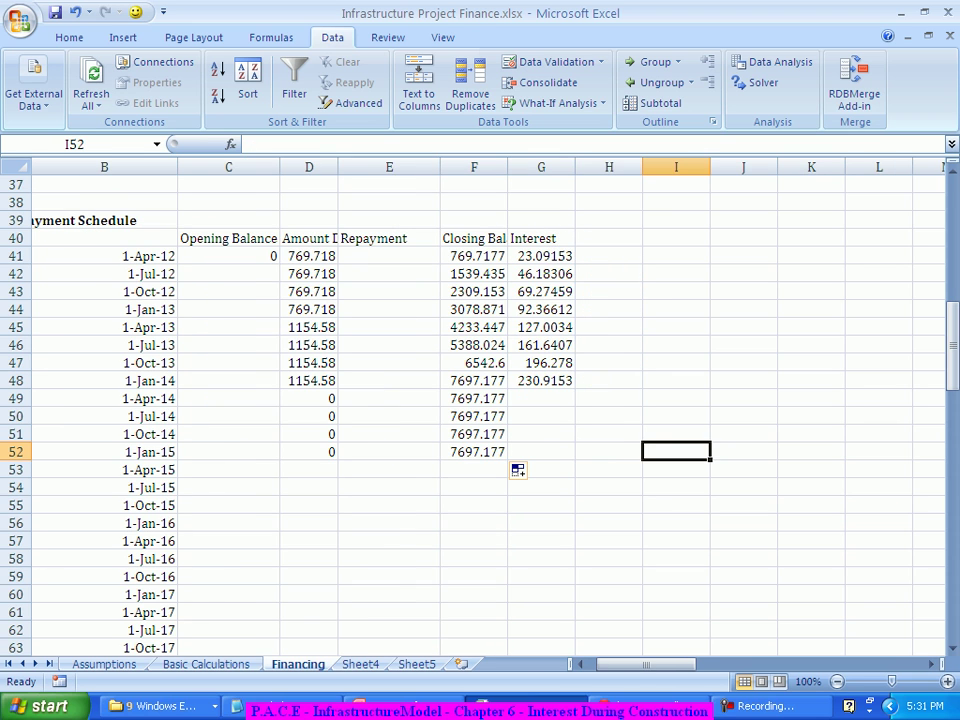
type("EYI")
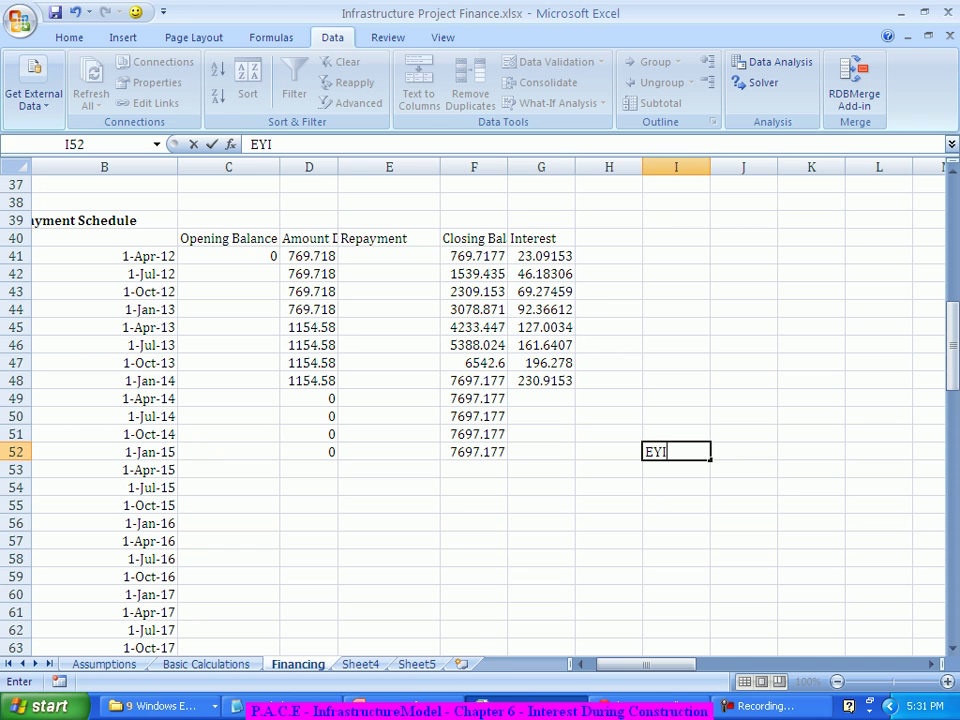
key("Tab")
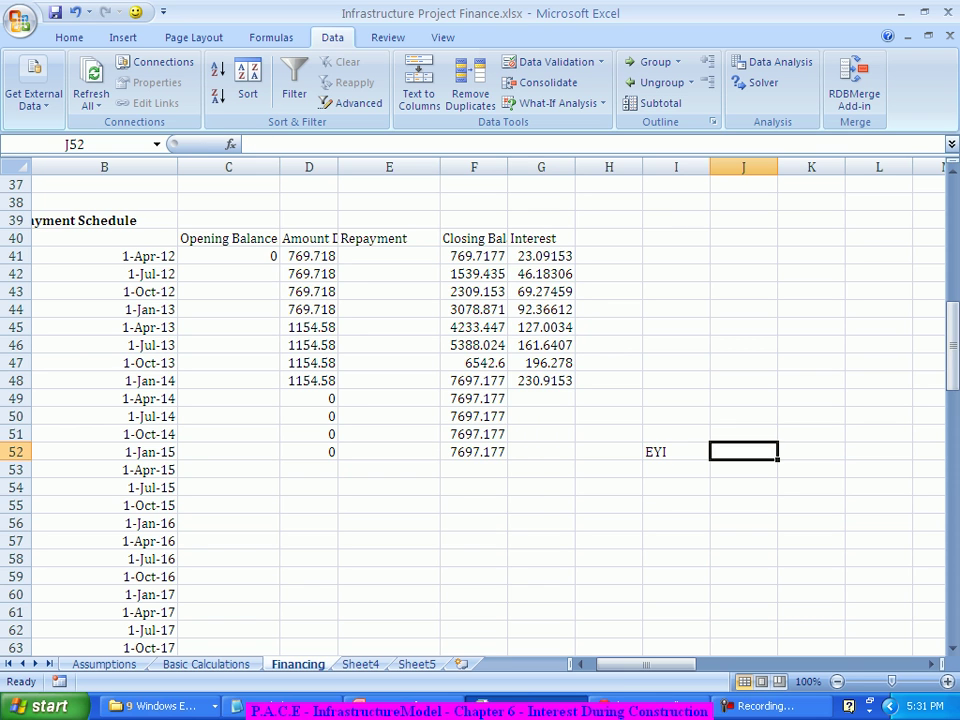
Enter the instalment formula =PMT(Assumptions!B24,Assumptions!B23,Financing!F52) in J52
type("=")
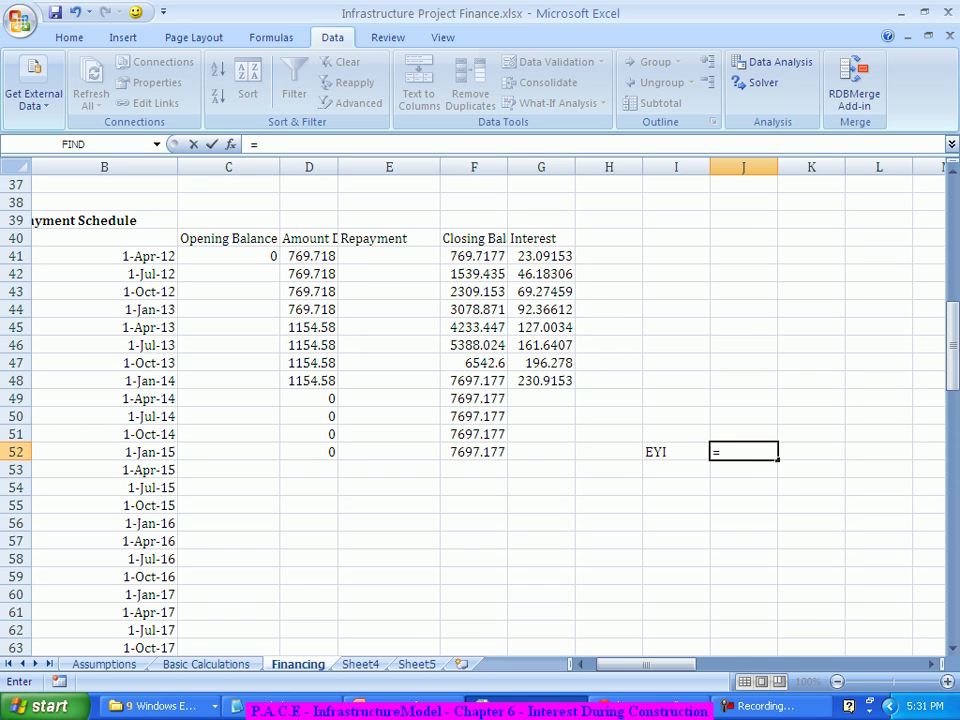
type("pmt")
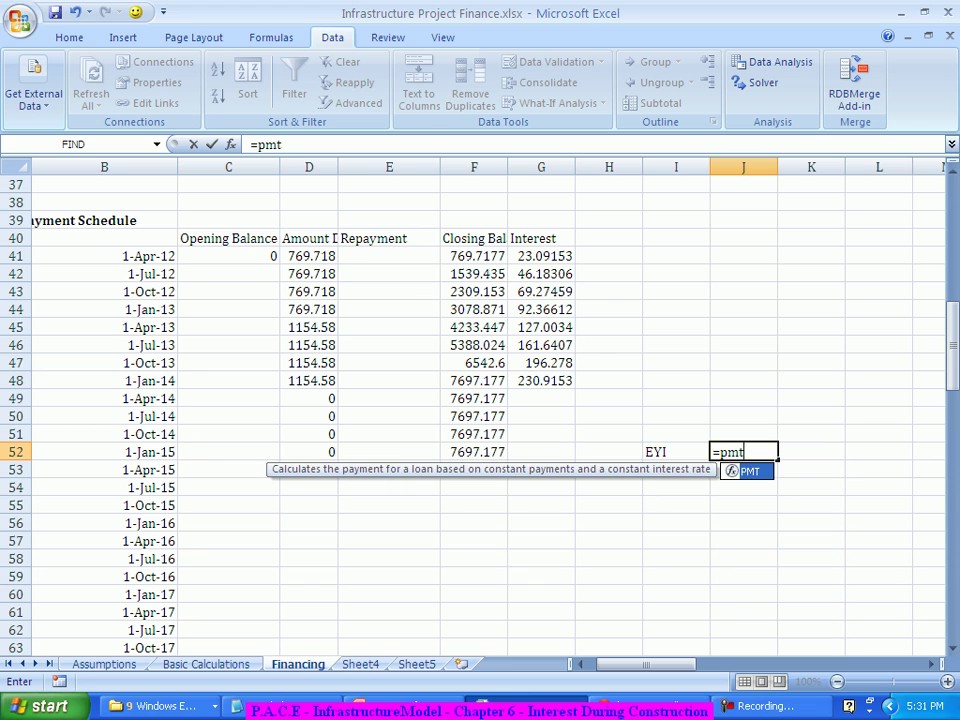
key("Tab")
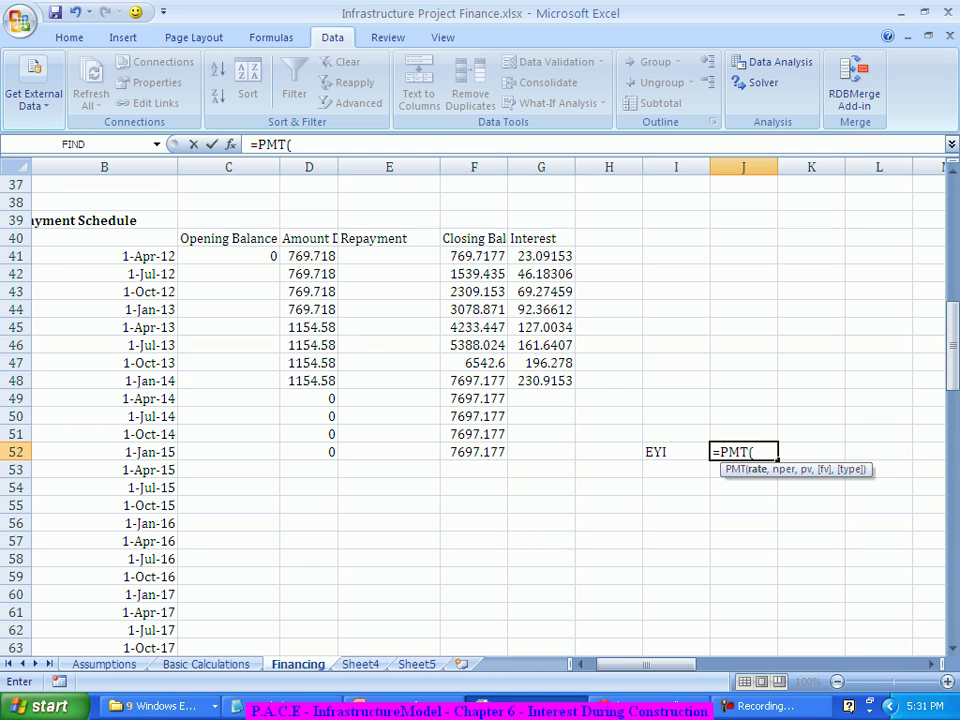
left_click(104, 664)
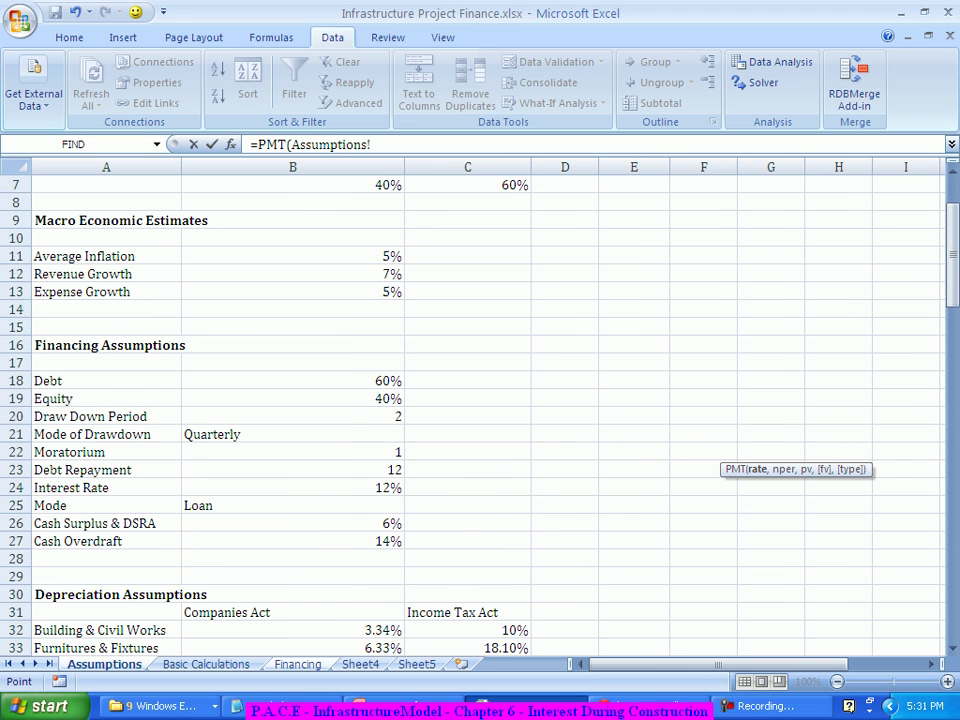
left_click(292, 487)
type(",")
left_click(292, 469)
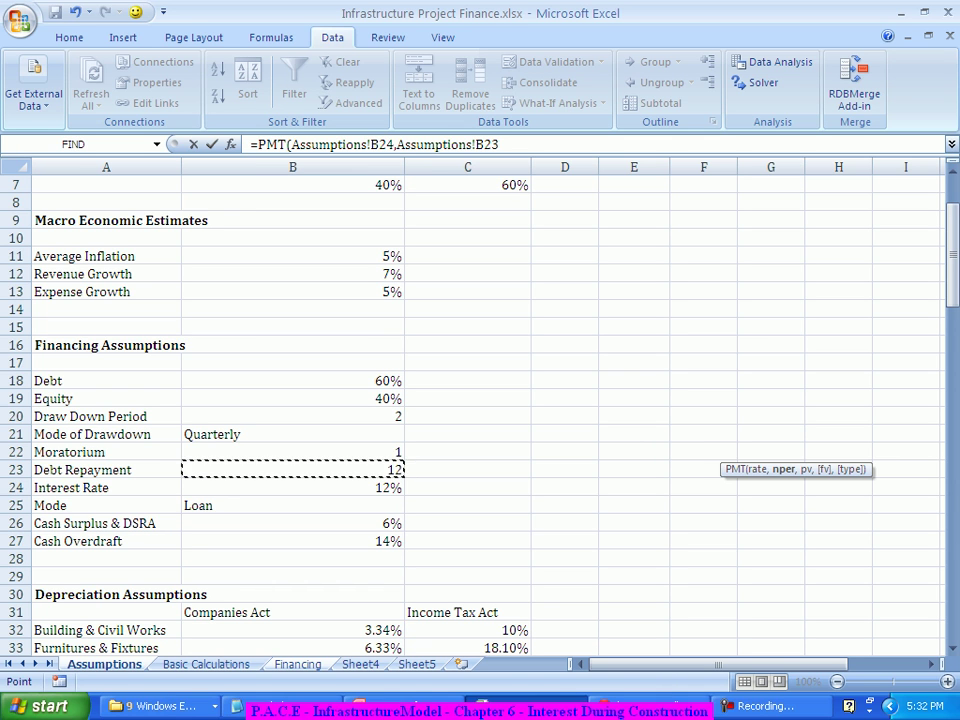
type(",")
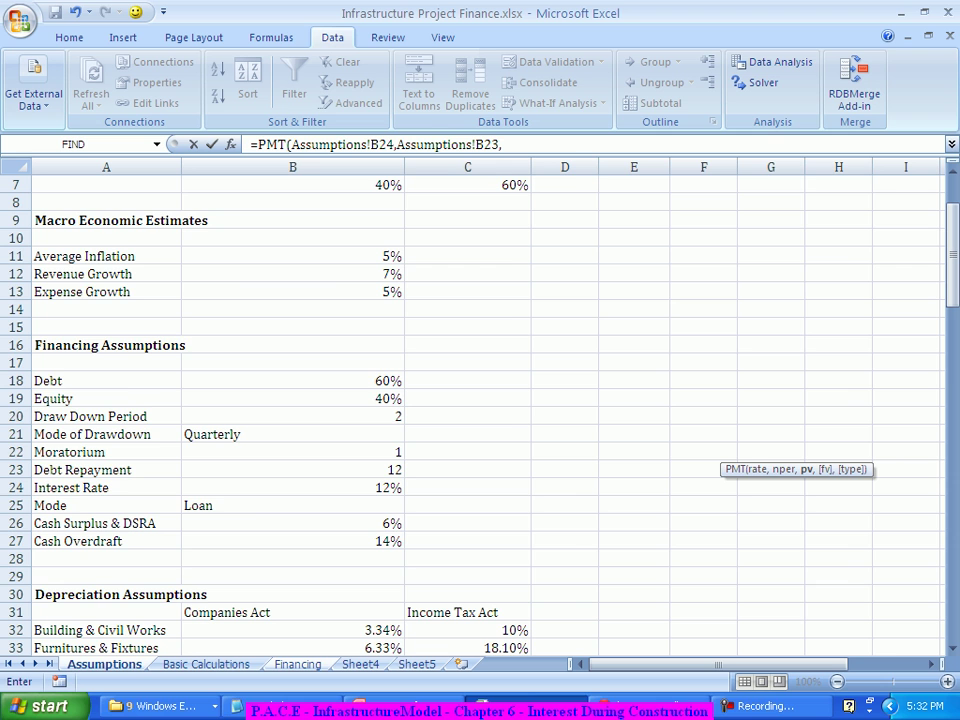
left_click(297, 664)
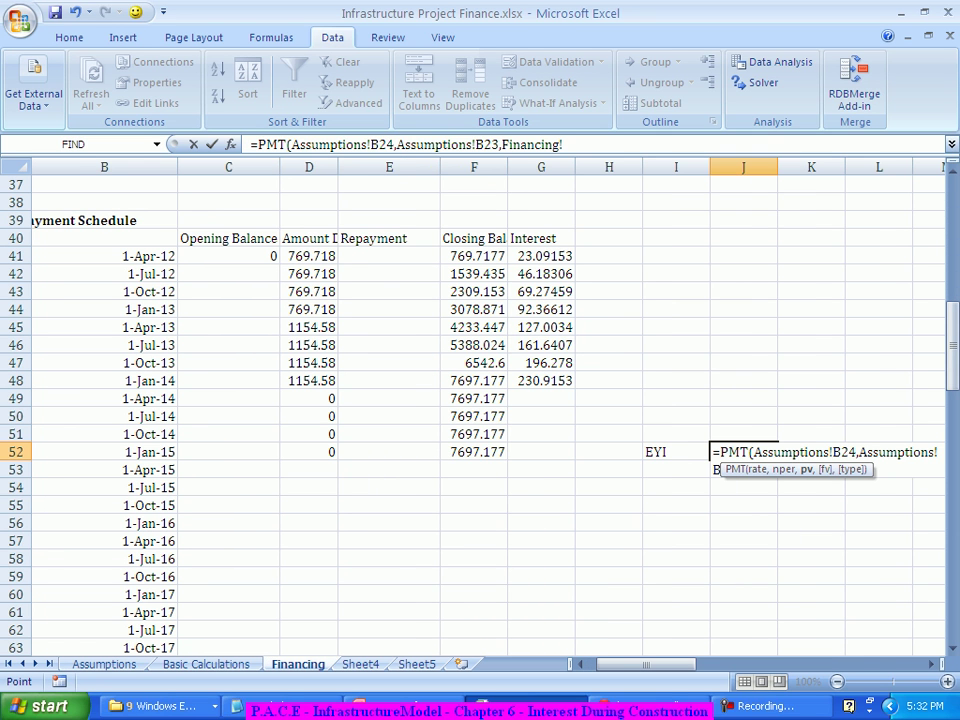
left_click(473, 452)
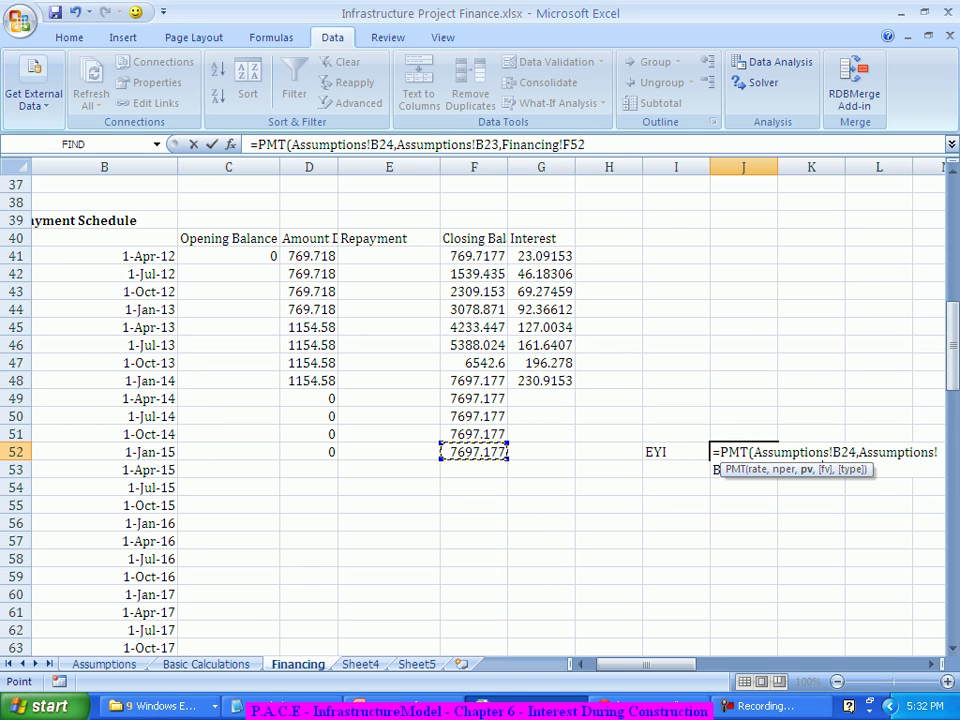
type(")")
key("Return")
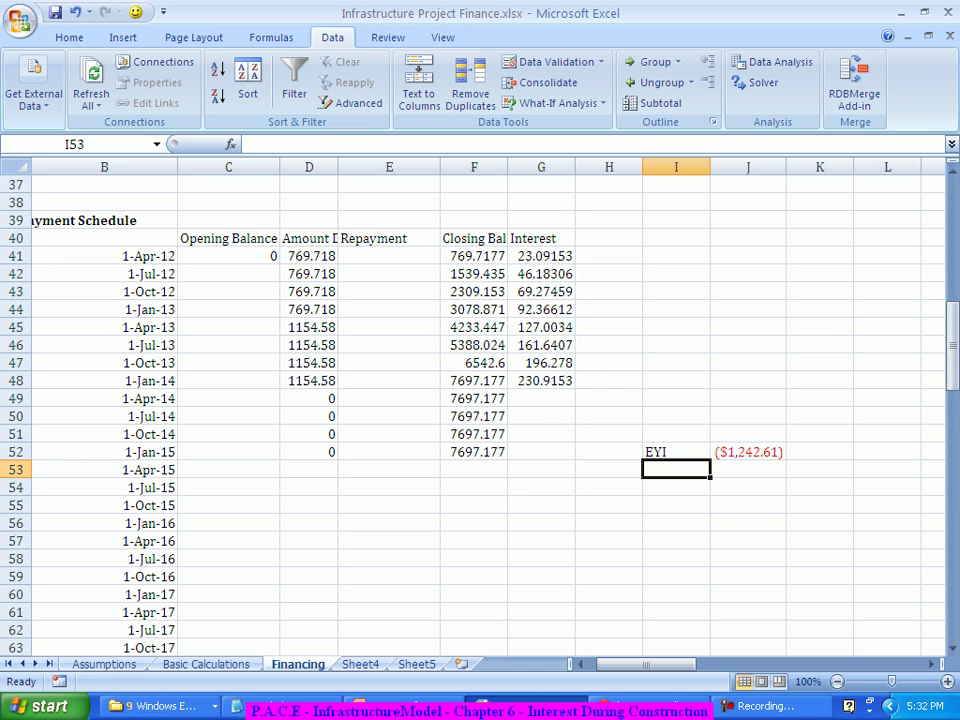
left_click(748, 452)
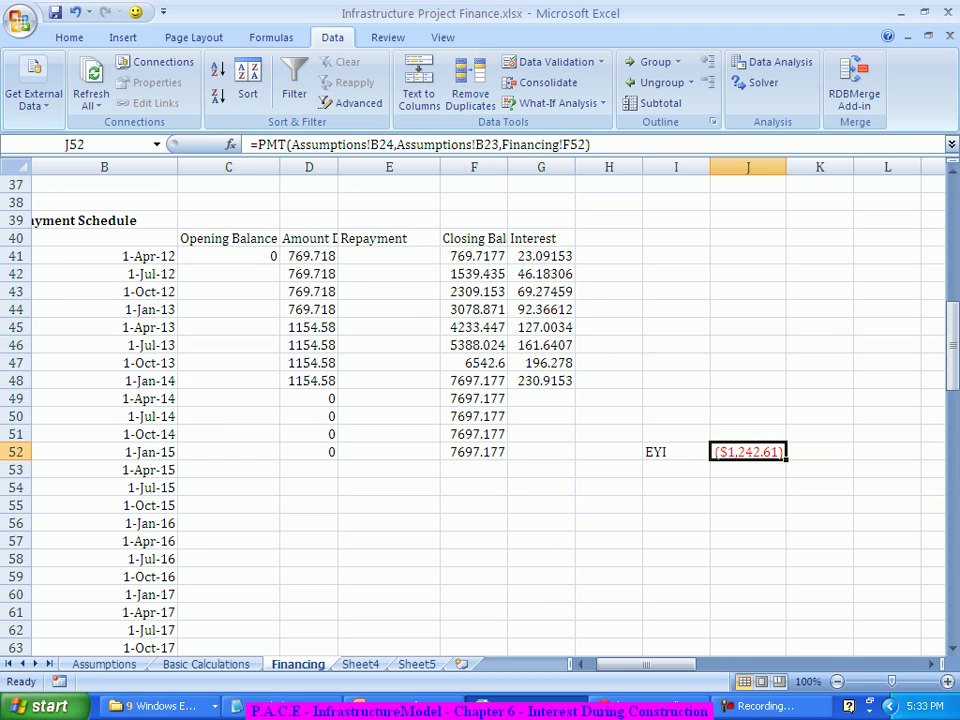
Number the repayment instalments 1 to 12 in H52 to H63 of the Financing sheet
left_click(608, 451)
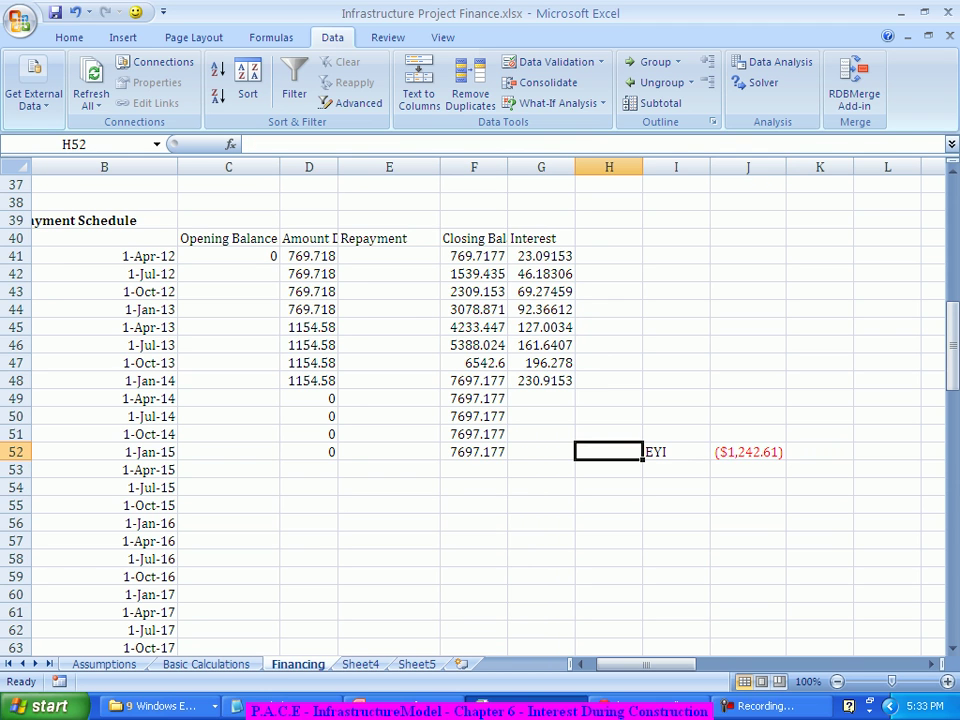
type("1")
key("Return")
type("2")
key("Return")
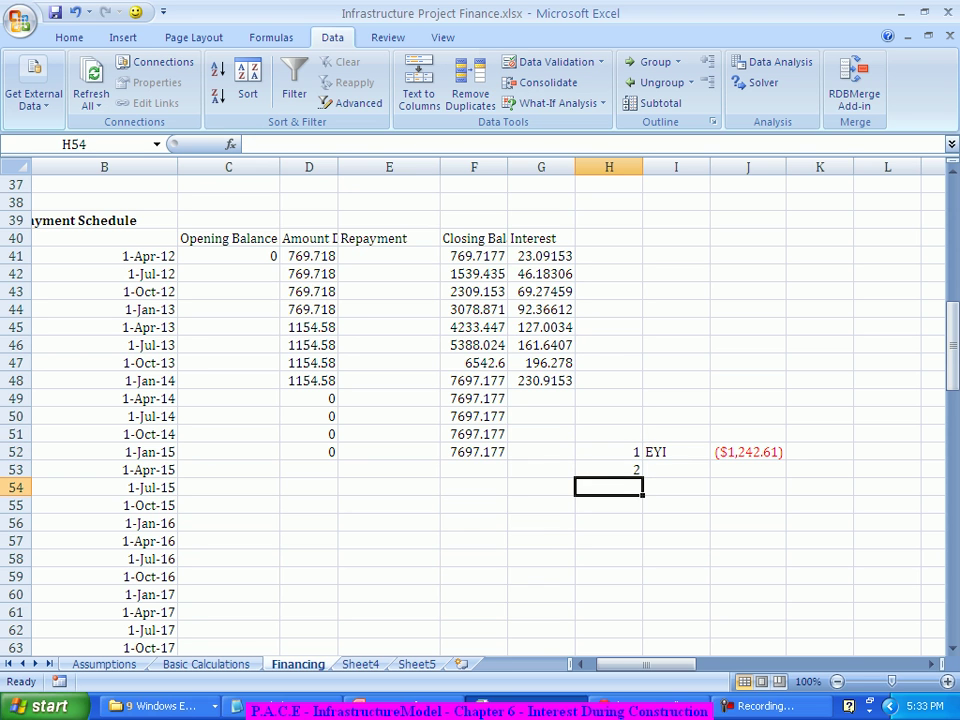
scroll(480, 410, "down", 1)
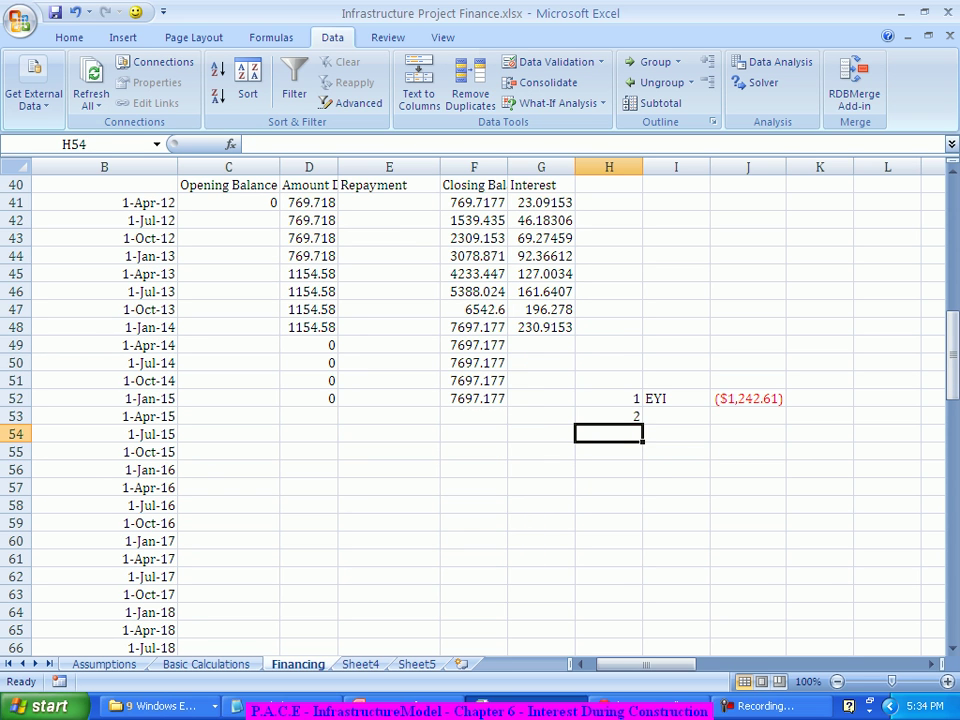
left_click_drag(625, 398, 652, 603)
left_click(747, 558)
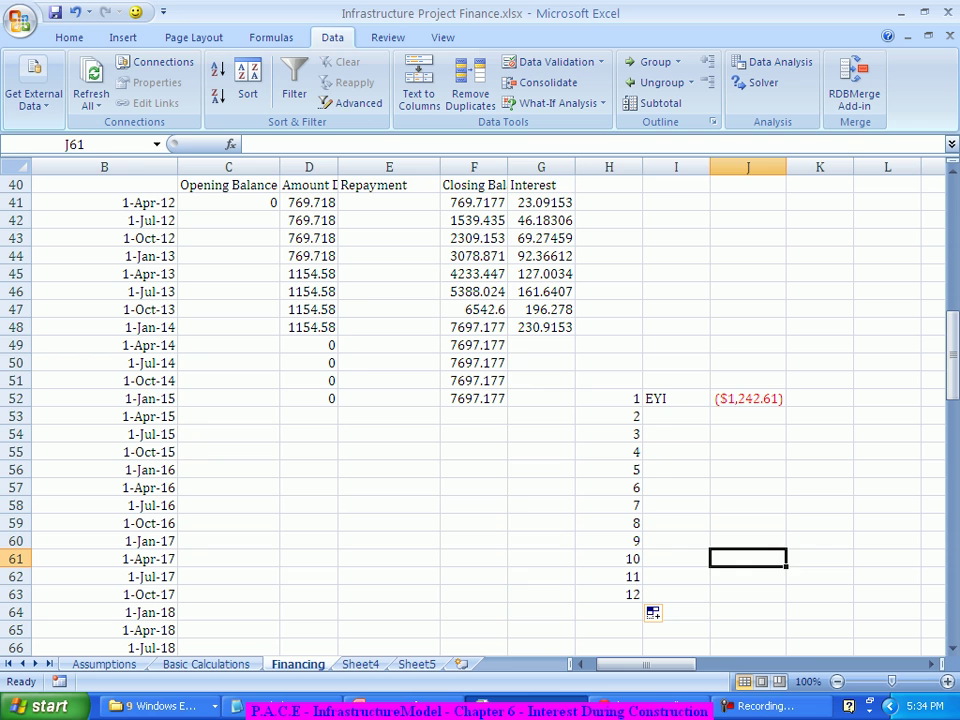
Link J53 to the instalment above with =J52 and fill the formula down to J63
left_click(747, 416)
type("=")
key("Up")
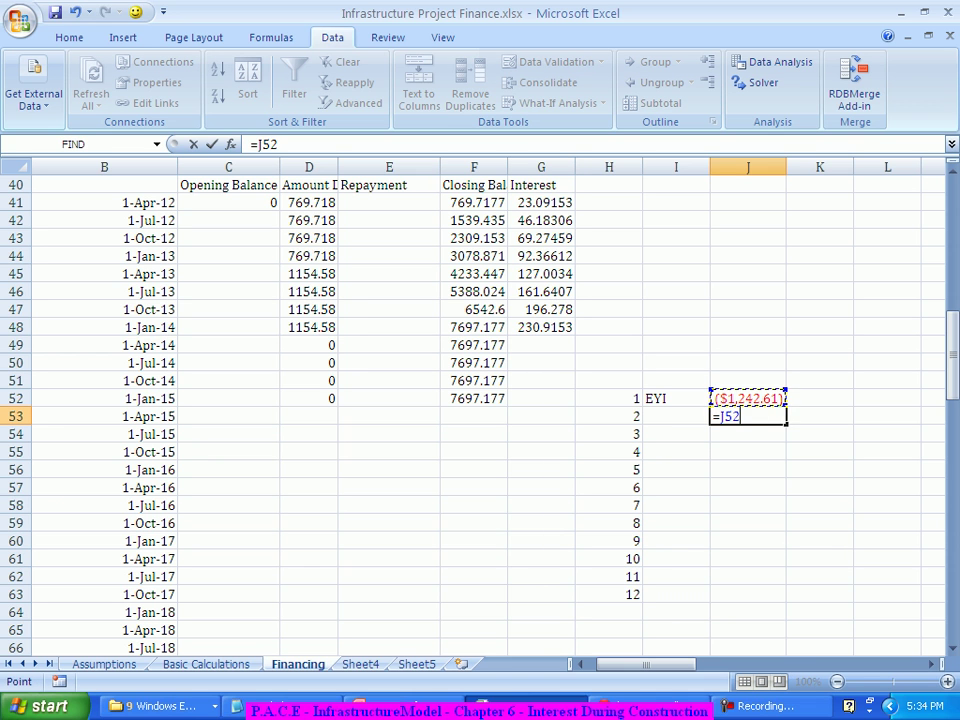
key("Return")
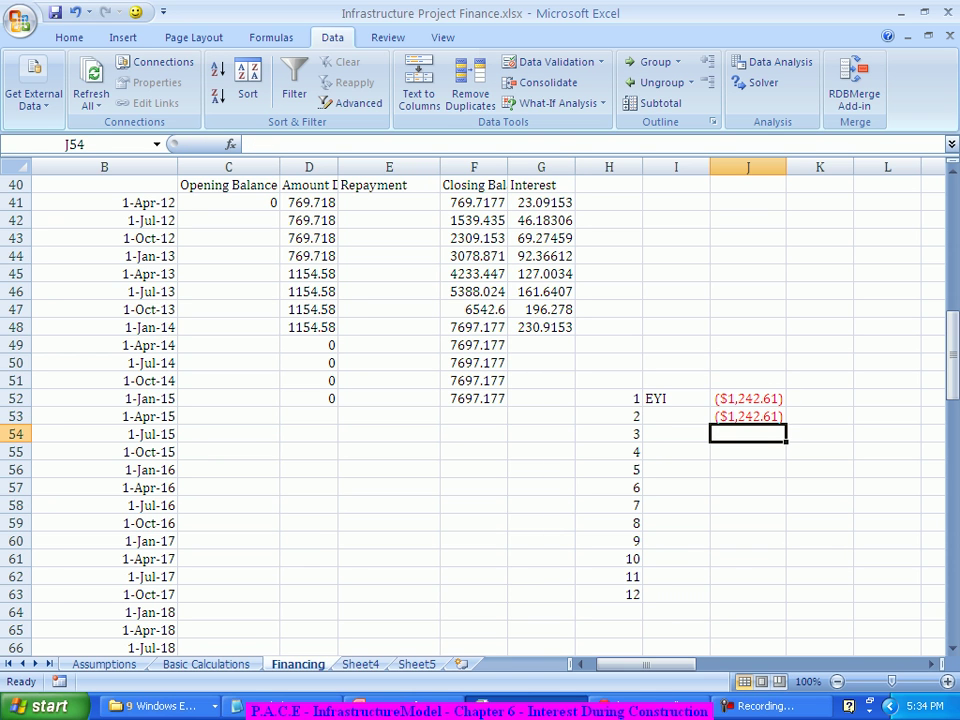
left_click(747, 416)
left_click_drag(786, 424, 786, 601)
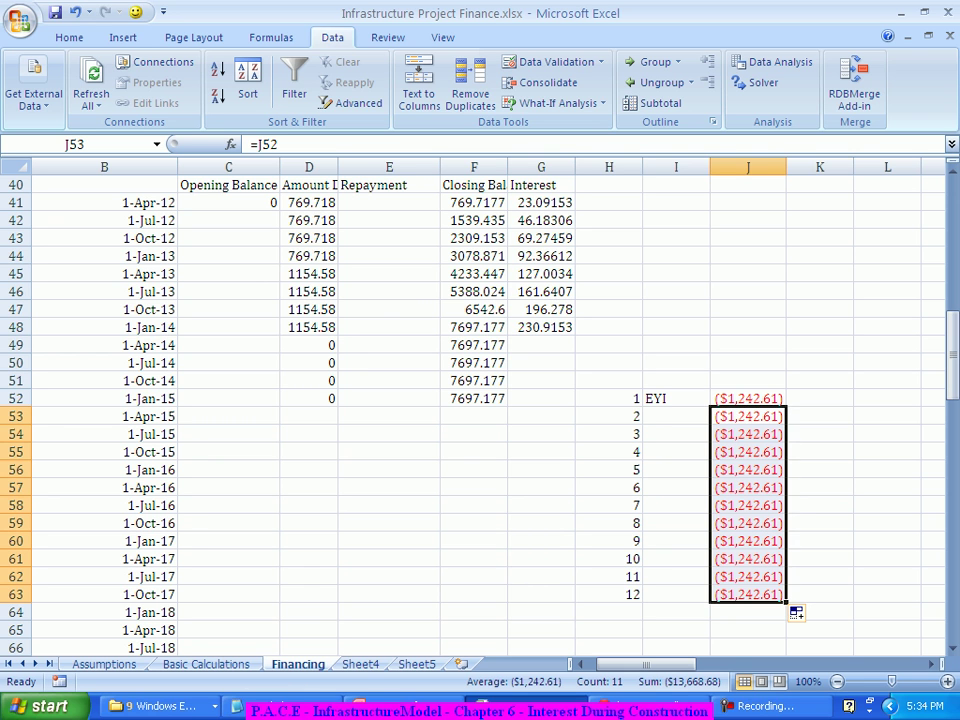
Add the column headings Principal in K51 and Interest in L51 beside the instalment amounts
left_click(819, 398)
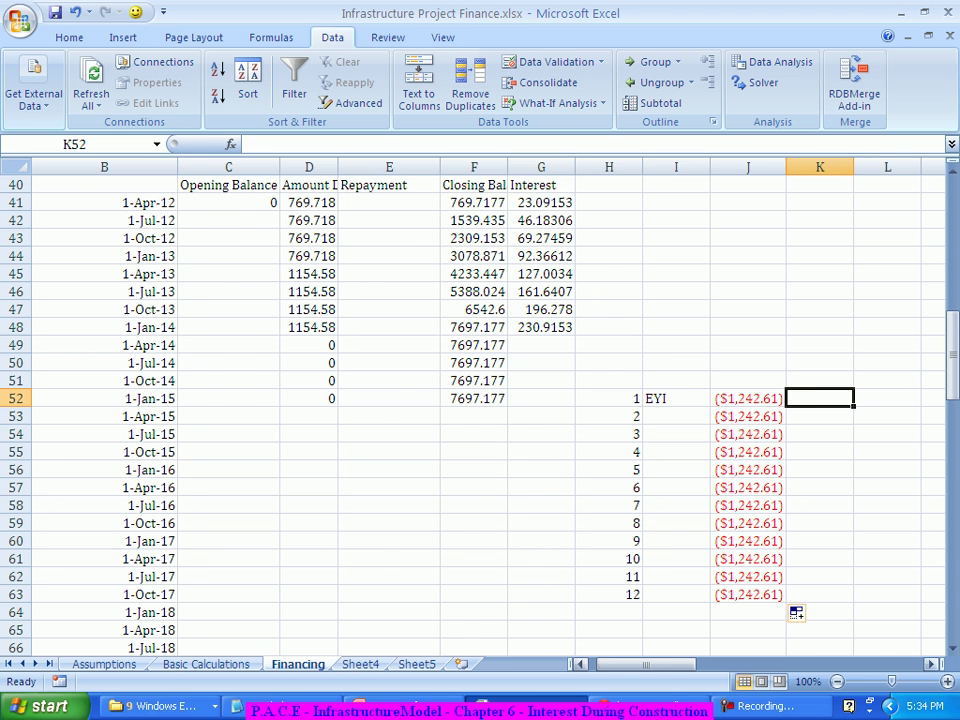
scroll(480, 400, "right", 2)
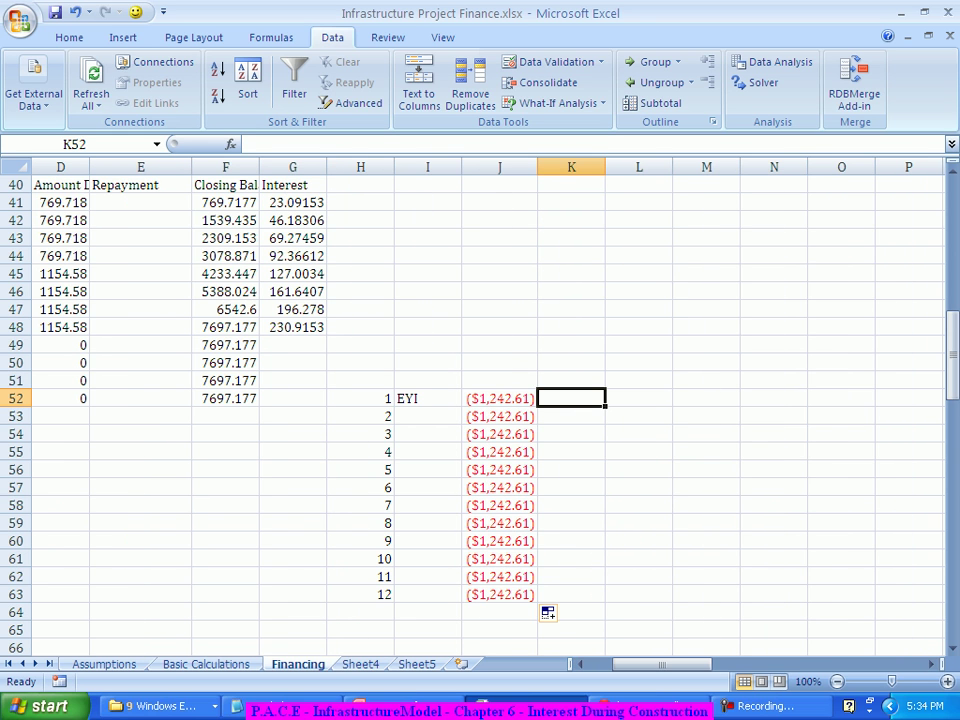
left_click(571, 380)
type("Principal")
key("Tab")
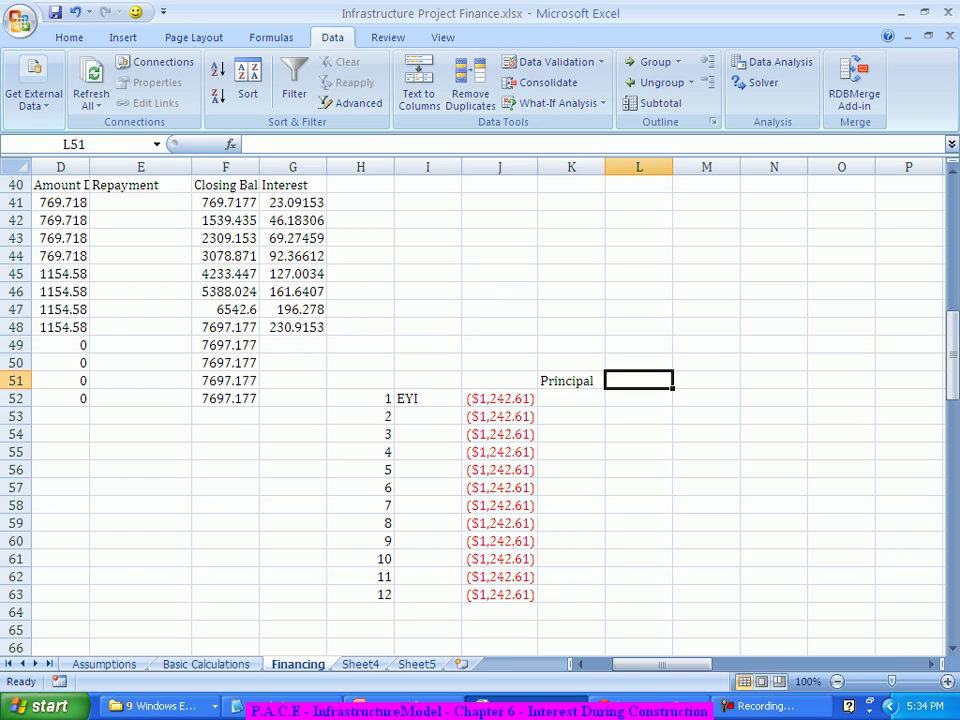
type("Interest")
key("Return")
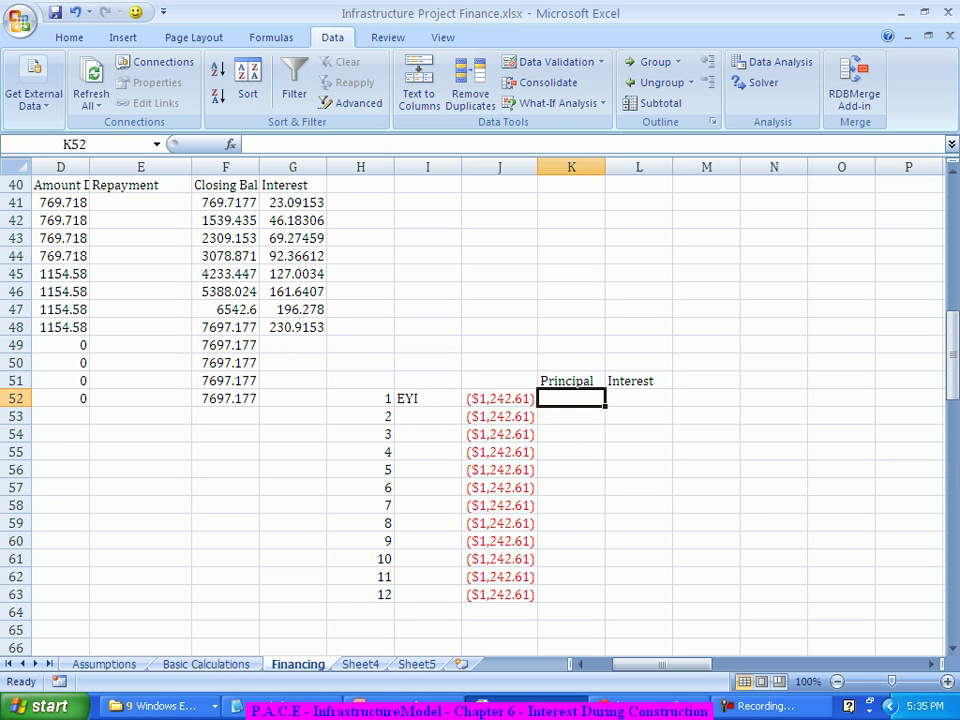
Enter the principal formula =PPMT(Assumptions!B24,Financing!H52,Assumptions!B23,Financing!F52) in K52
type("=")
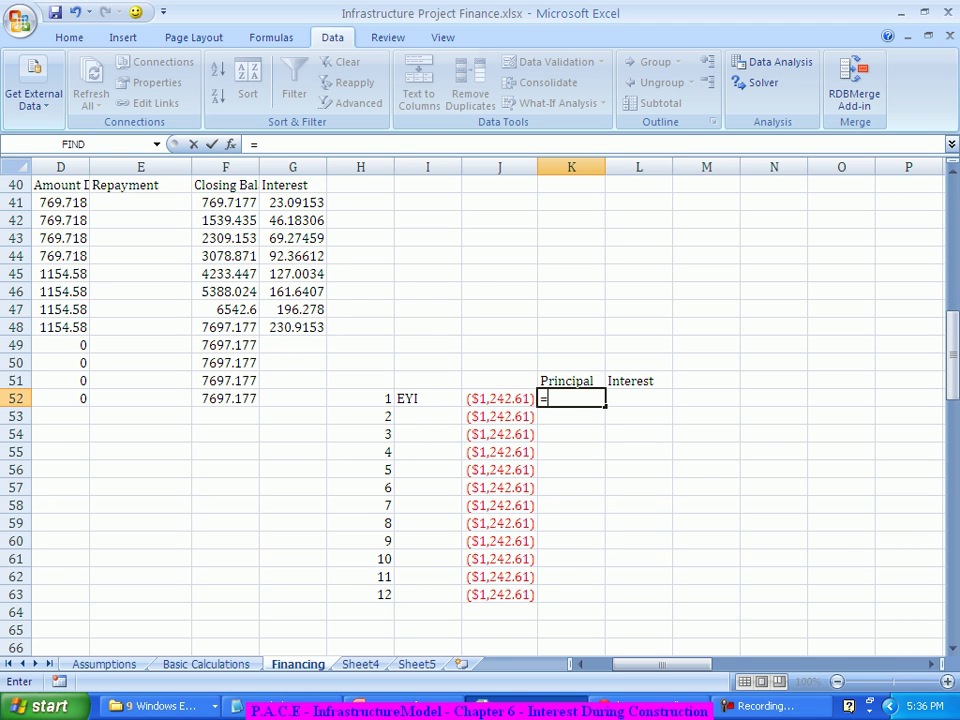
type("pp")
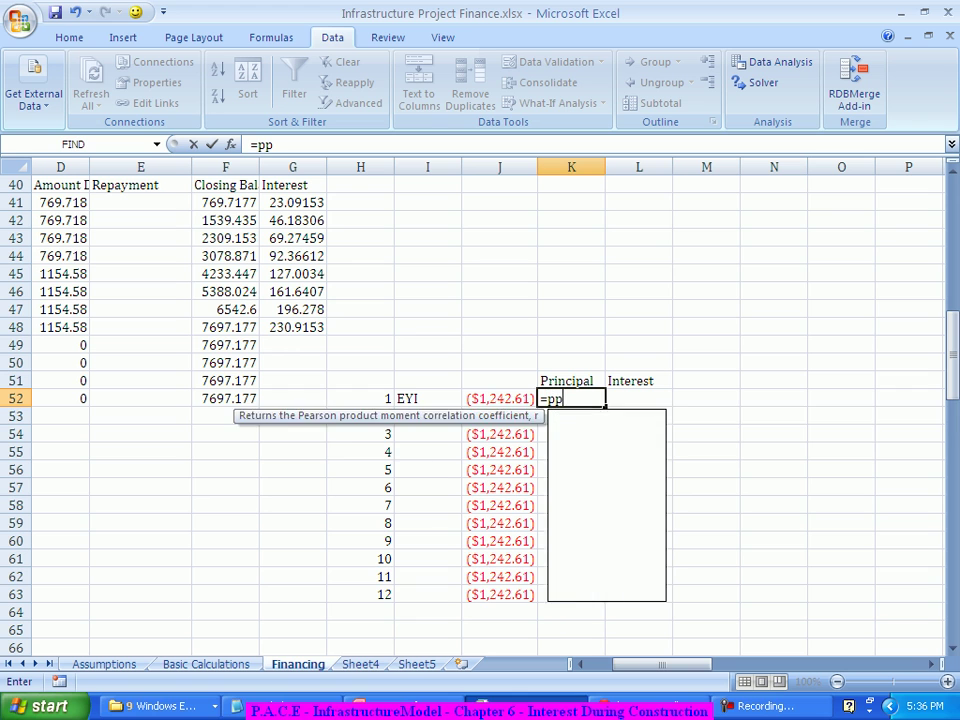
type("mt")
key("Tab")
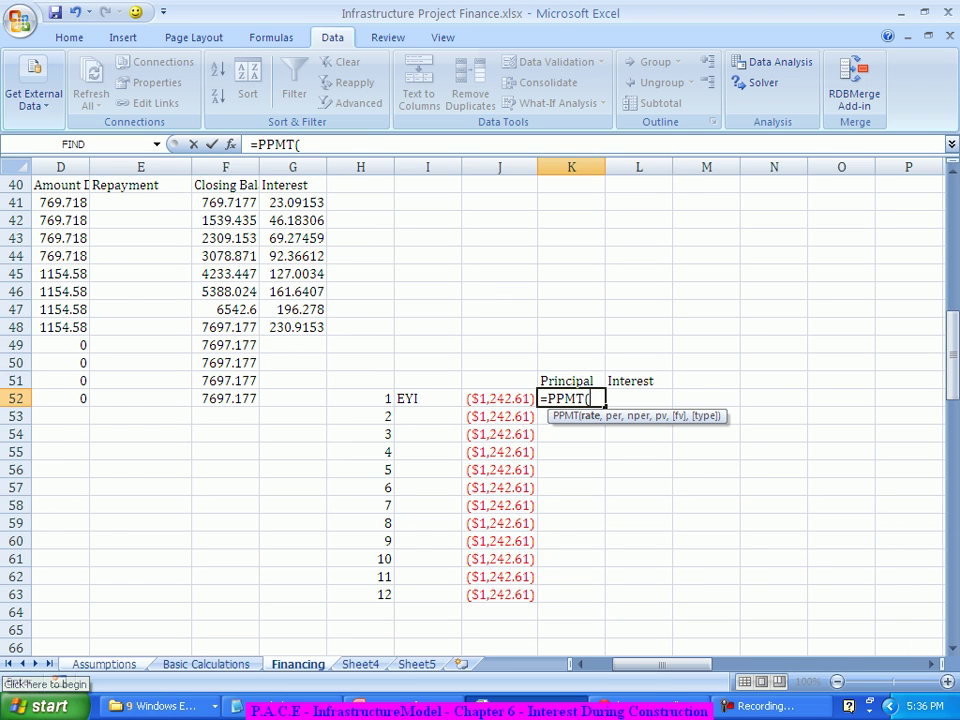
left_click(104, 664)
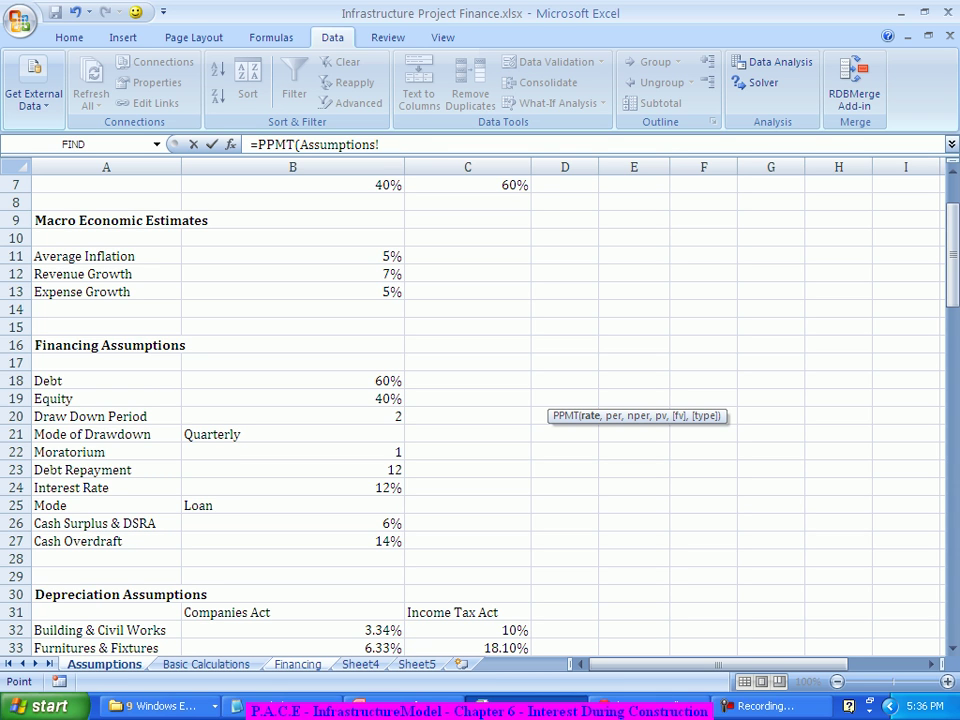
left_click(292, 487)
type(",")
left_click(297, 664)
left_click(360, 398)
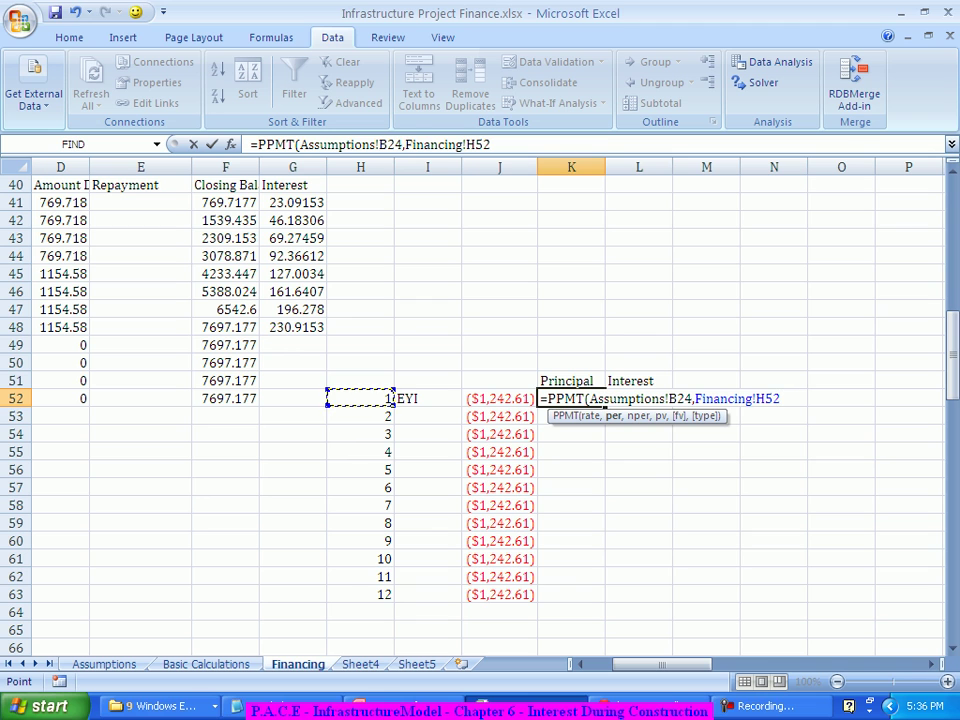
type(",")
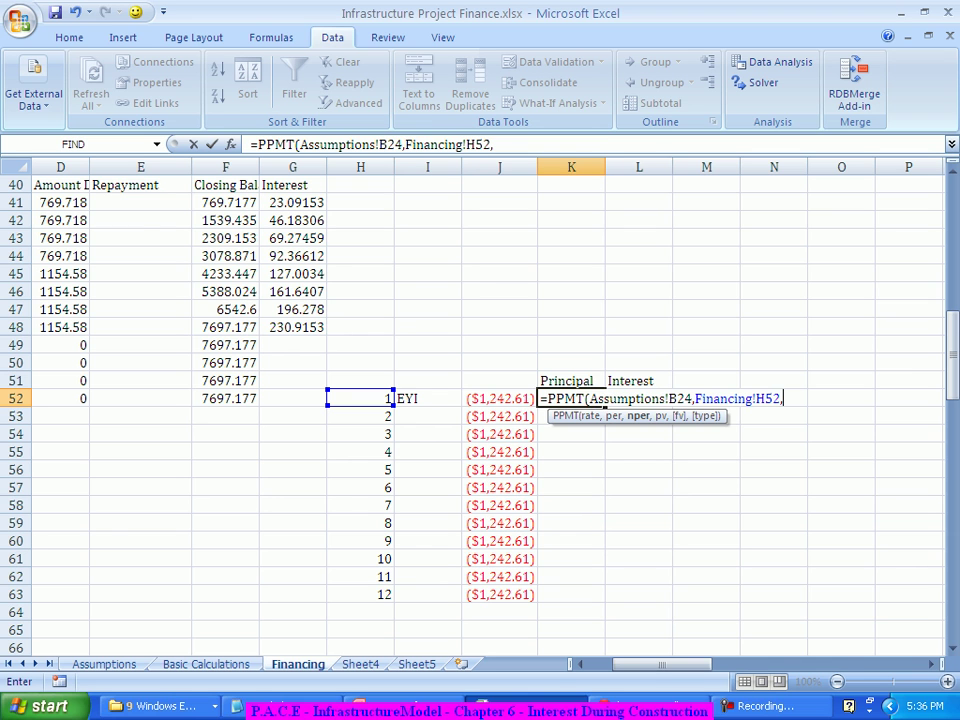
left_click(104, 664)
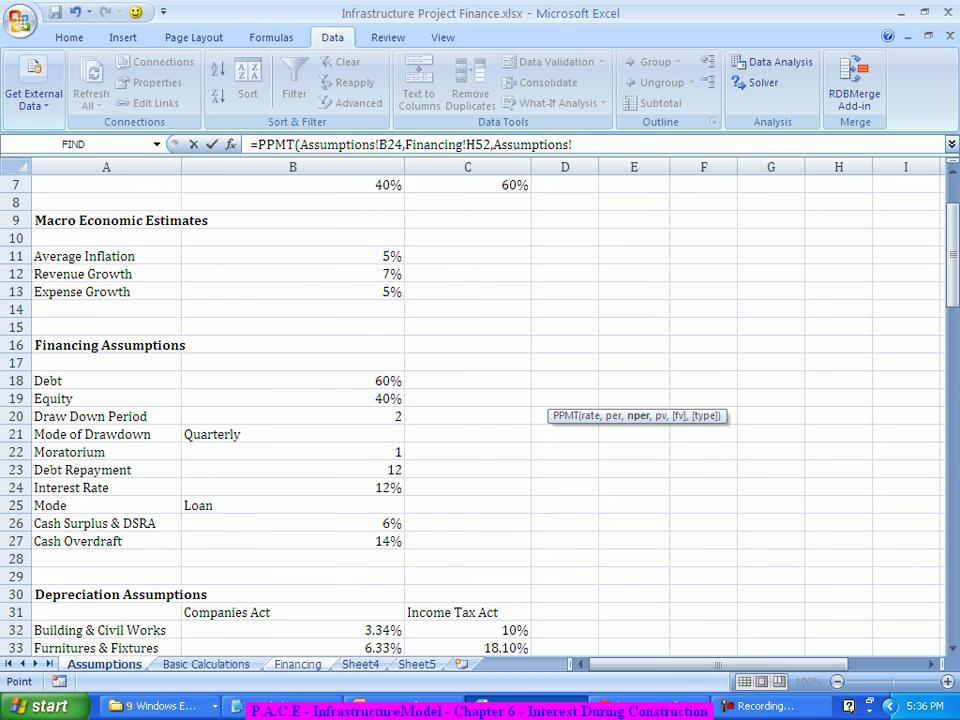
left_click(293, 469)
type(",")
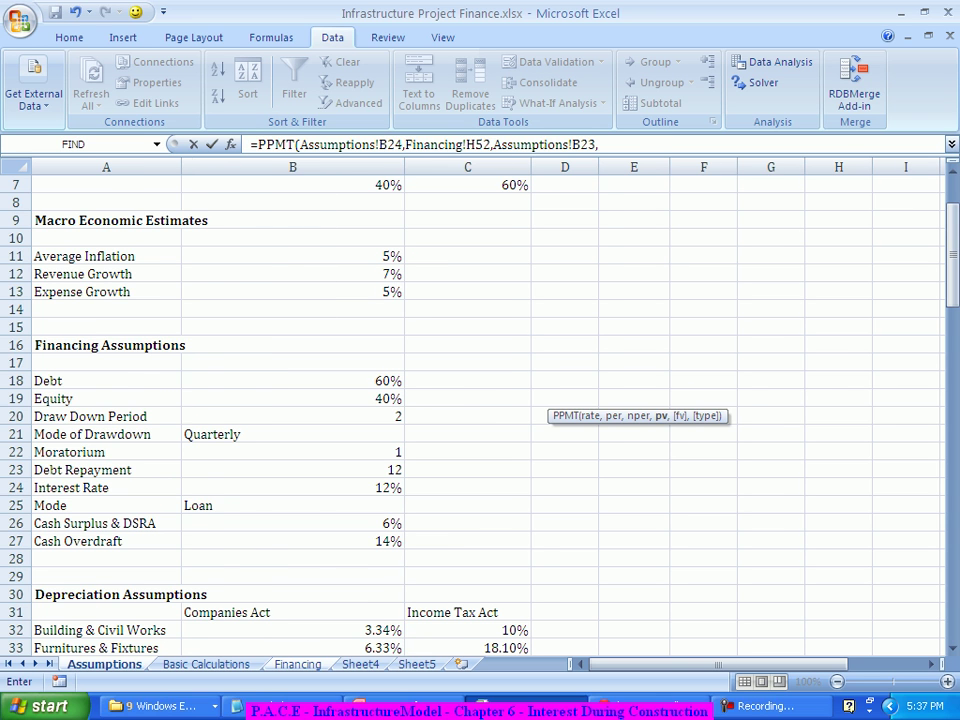
left_click(297, 664)
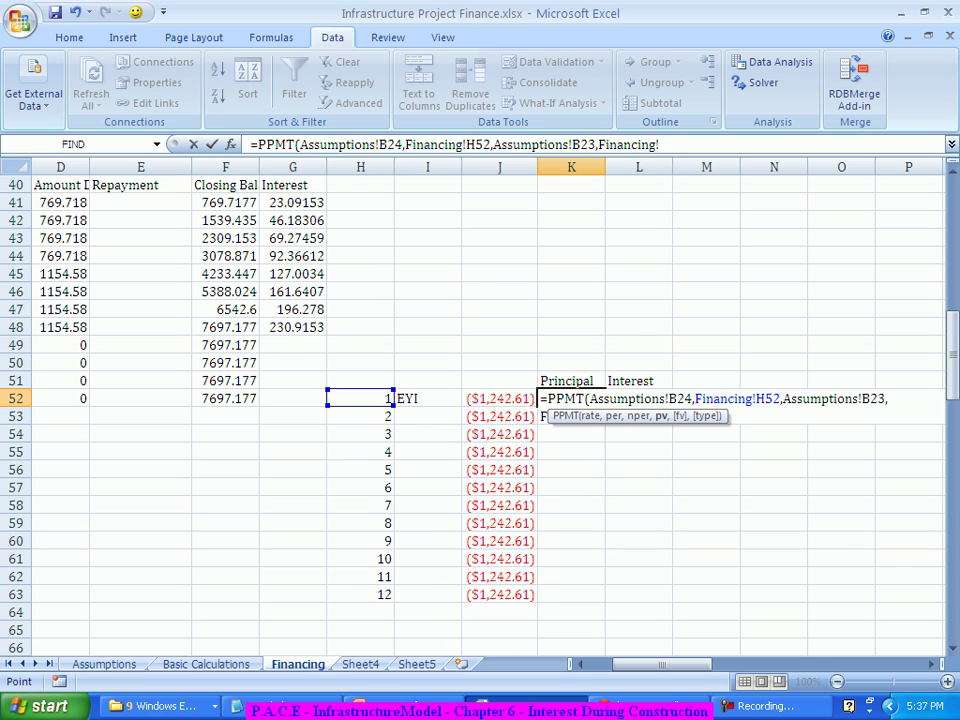
left_click(225, 398)
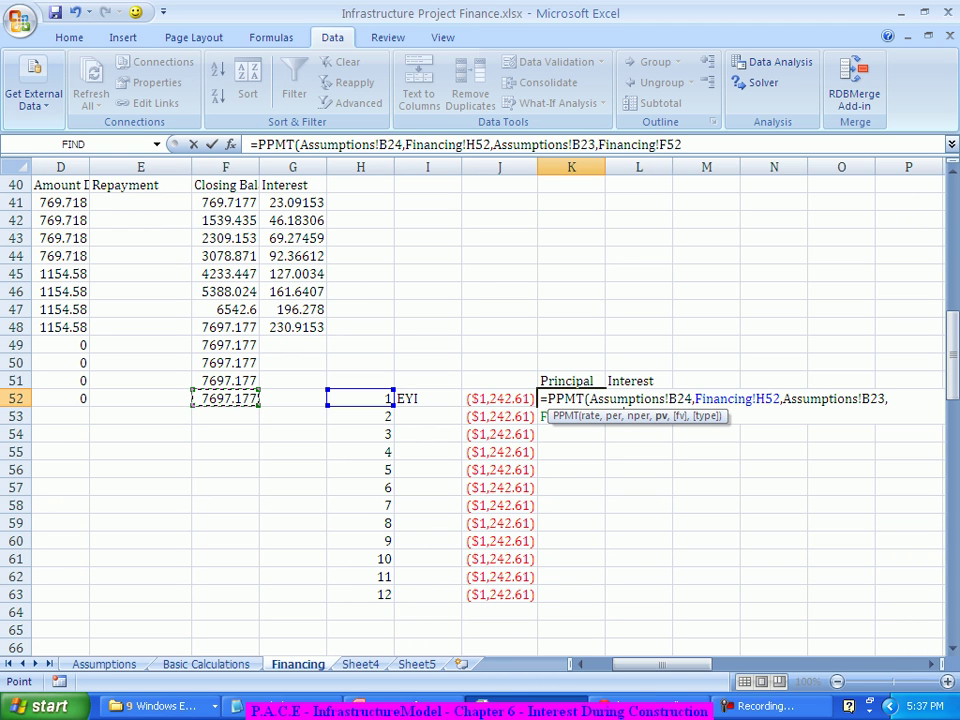
type(")")
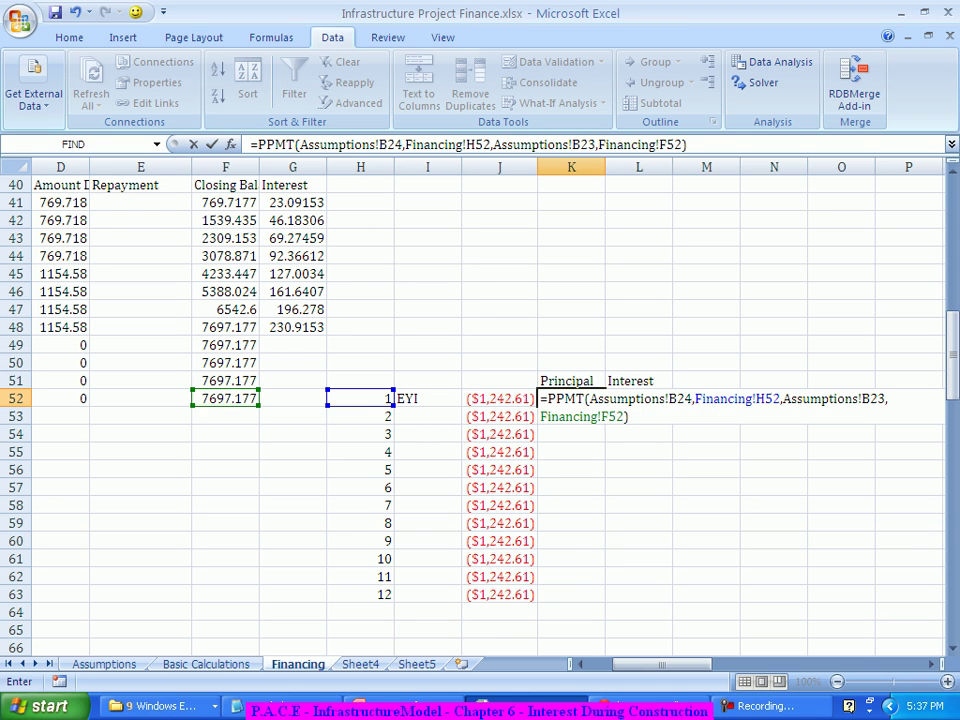
key("Return")
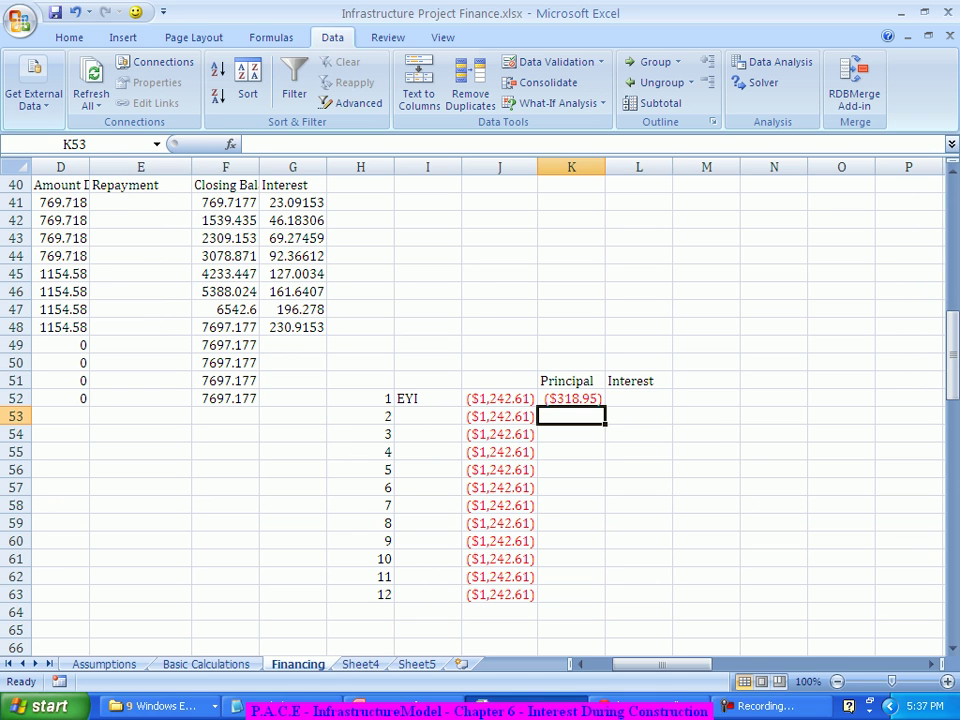
Calculate the first instalment's interest portion in L52 with =J52-K52
left_click(638, 398)
type("=")
left_click(499, 398)
type("-")
key("Left")
key("Return")
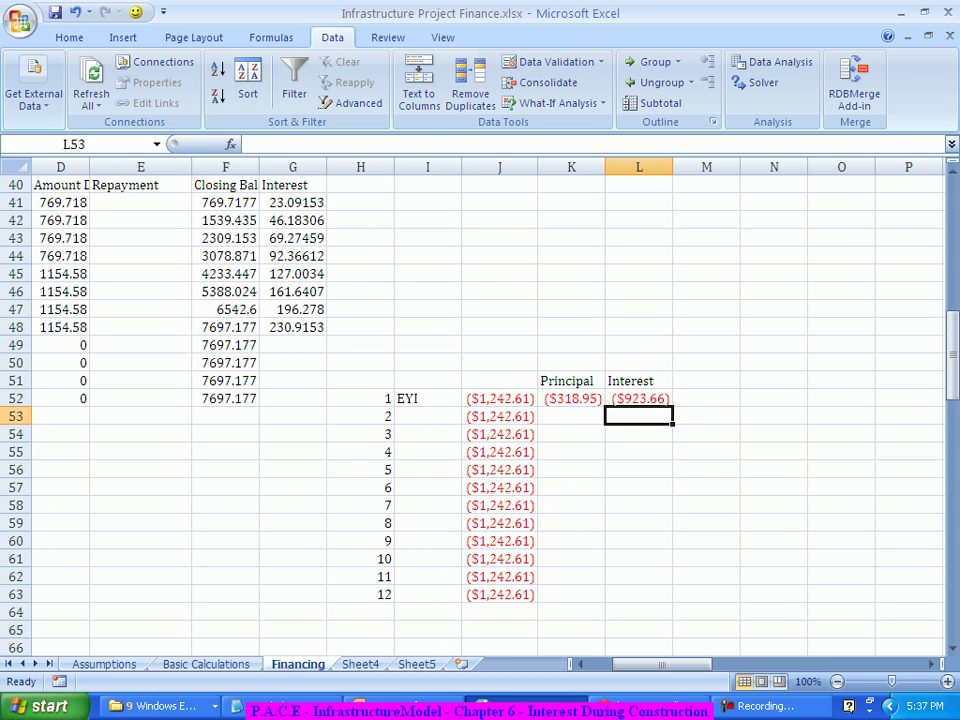
Lock the row references in K52's PPMT formula to Assumptions!B$24, Assumptions!B$23 and Financing!F$52, leaving the period reference H52 relative
left_click(571, 398)
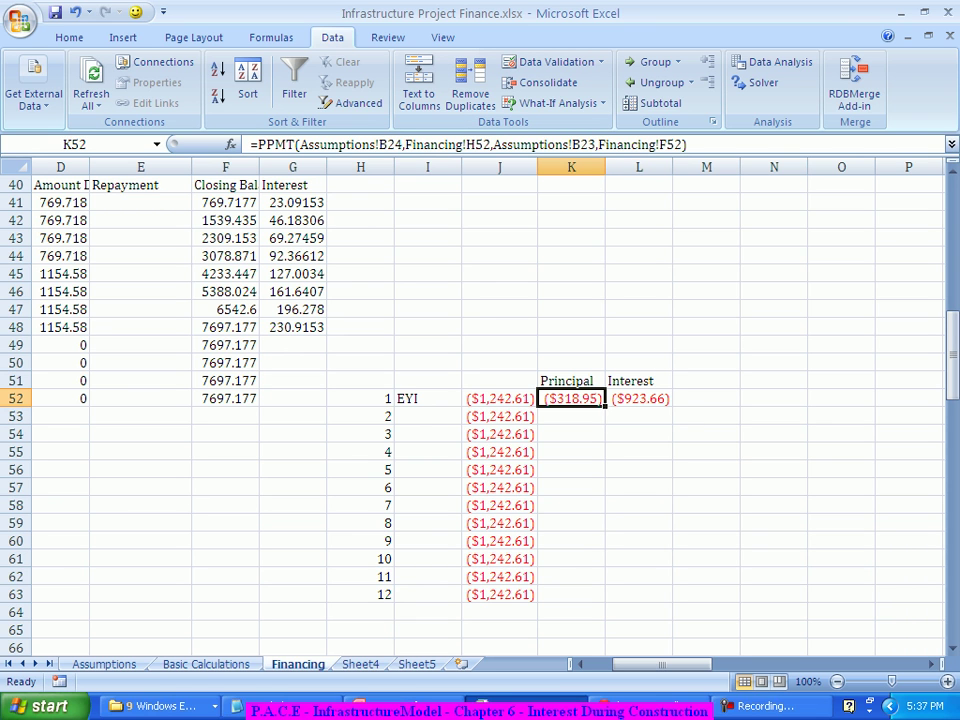
left_click(340, 144)
left_click(404, 144)
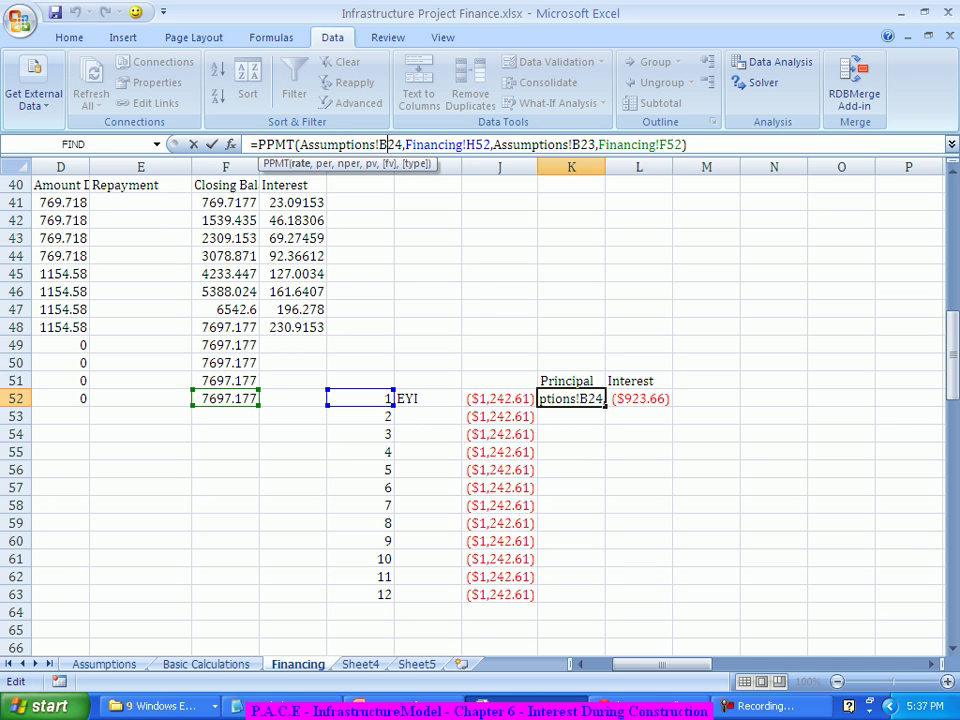
left_click(392, 144)
type("$")
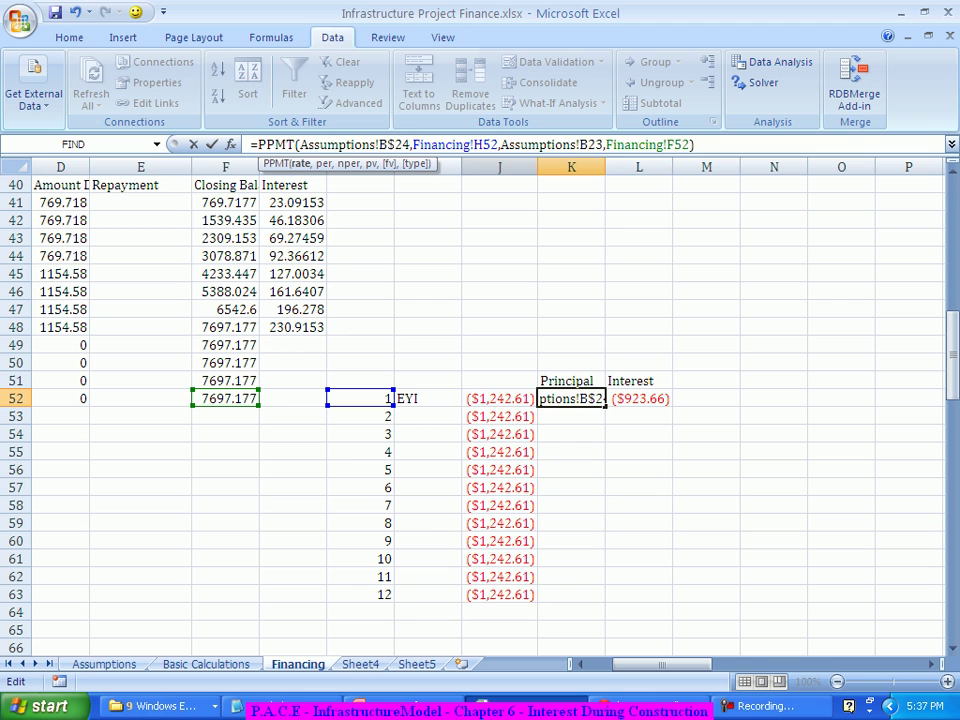
left_click(588, 144)
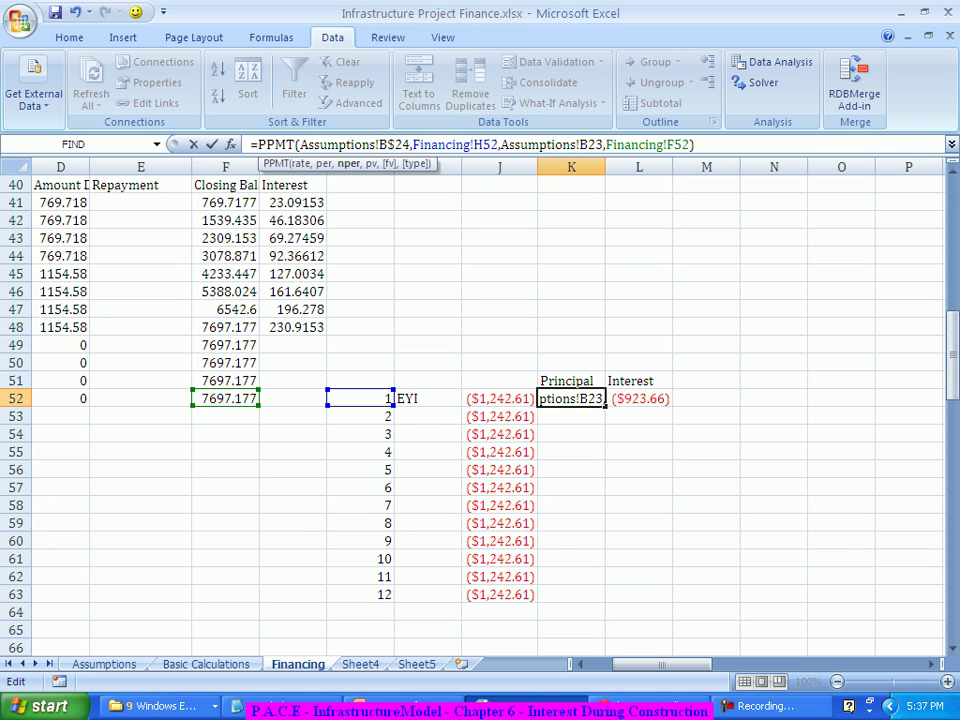
type("$")
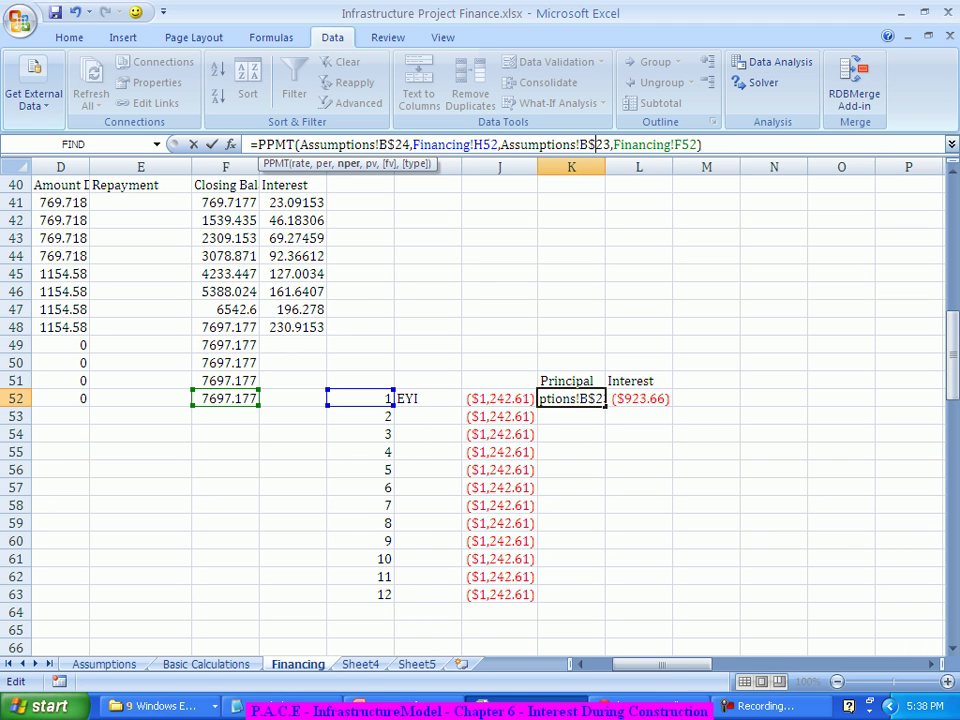
left_click(683, 144)
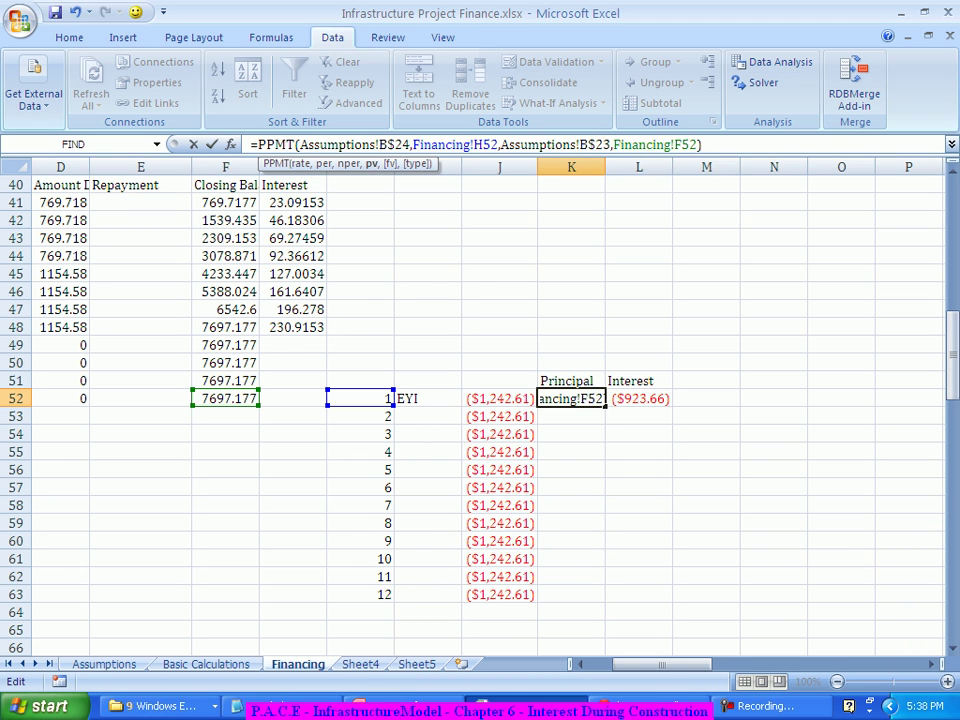
type("$")
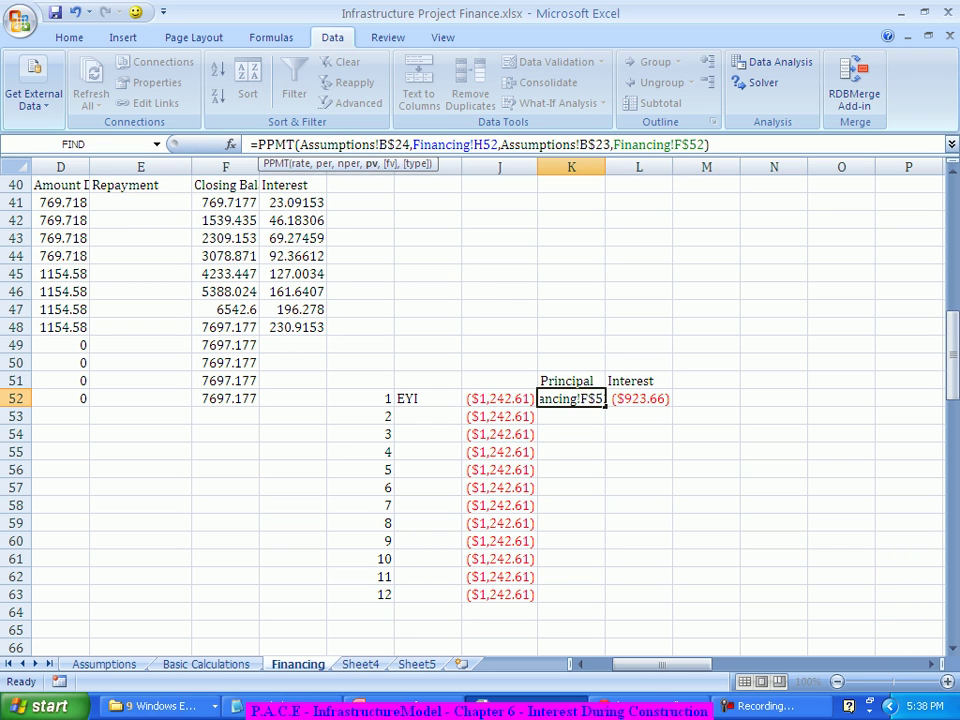
key("Return")
Fill the principal formula from K52 down to K63 and widen column K to fit the amounts
left_click(571, 398)
left_click_drag(604, 406, 604, 603)
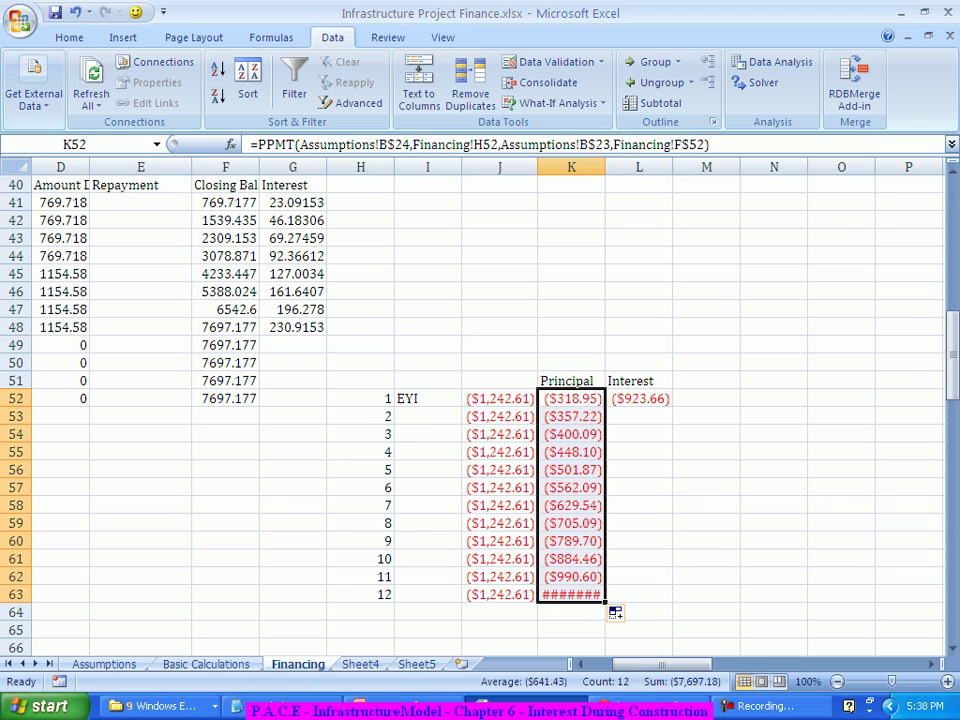
left_click_drag(605, 166, 617, 166)
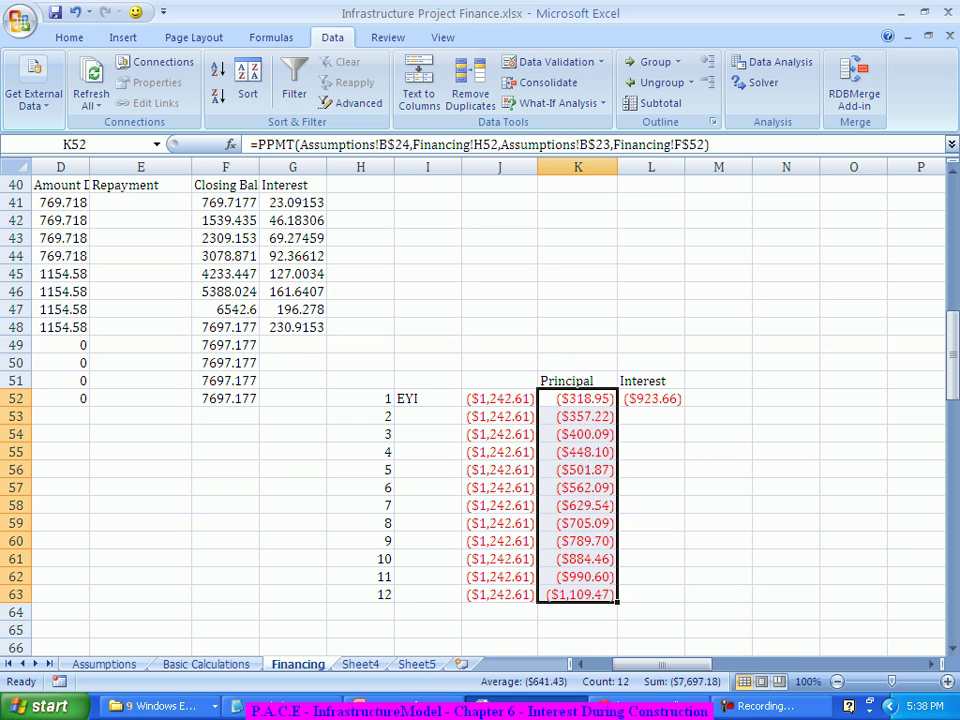
Fill the interest formula from L52 down to L63 and select the range to check its total
left_click(650, 398)
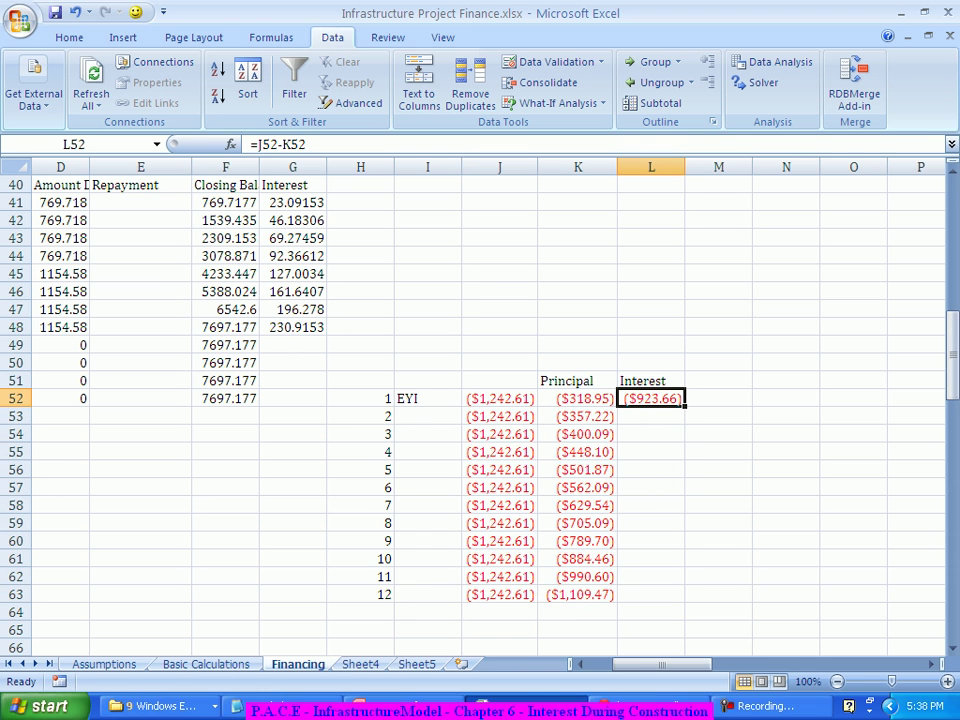
left_click_drag(685, 405, 660, 596)
left_click(718, 540)
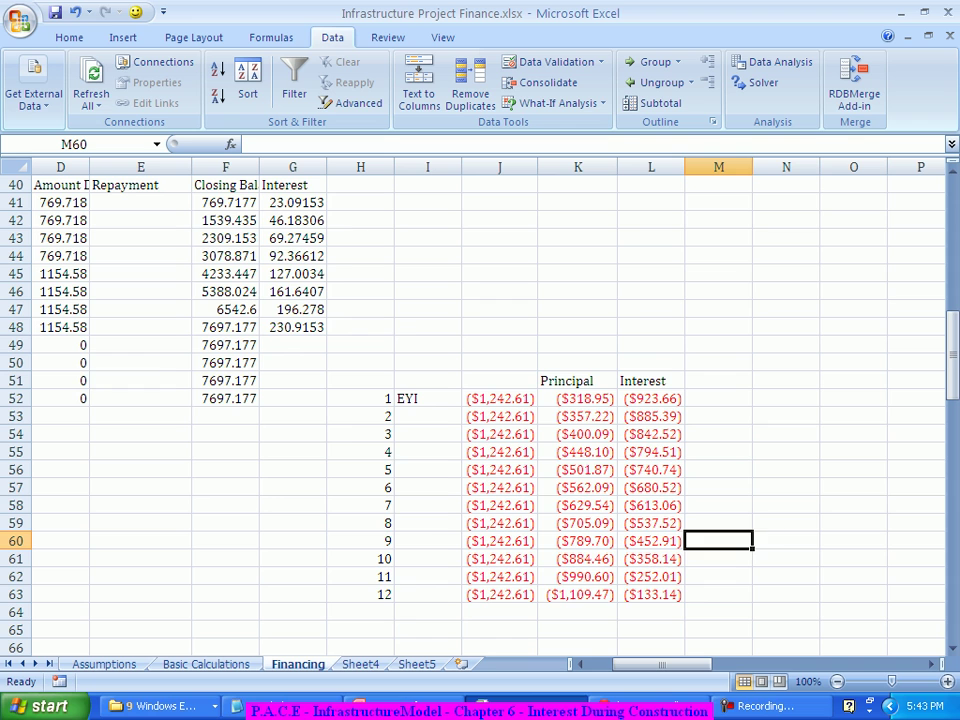
scroll(480, 400, "down", 1)
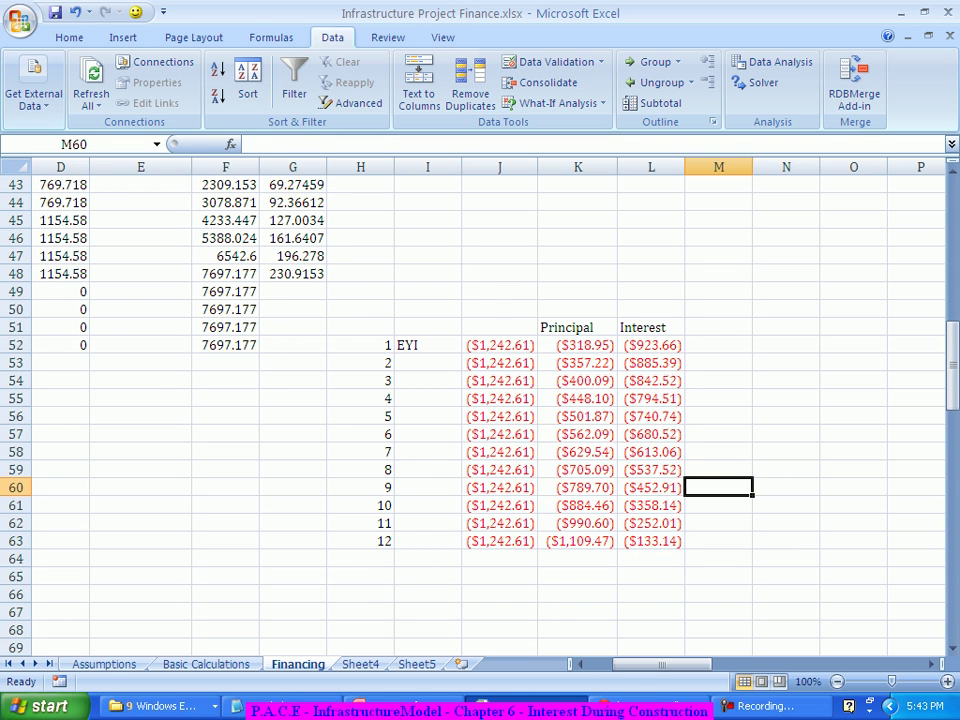
left_click_drag(651, 345, 651, 541)
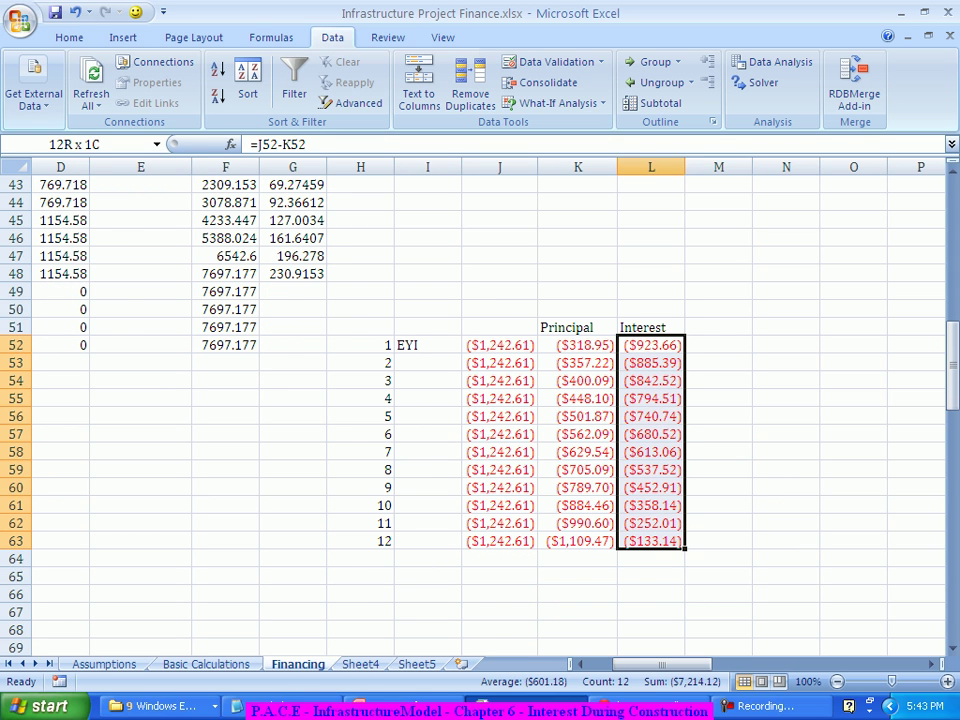
left_click(786, 505)
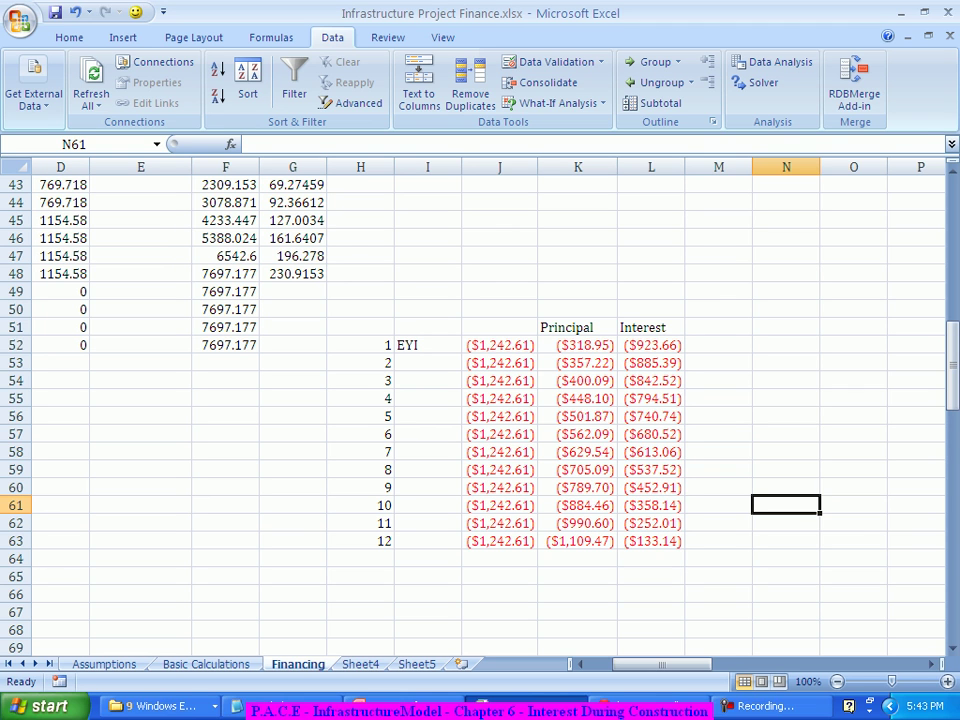